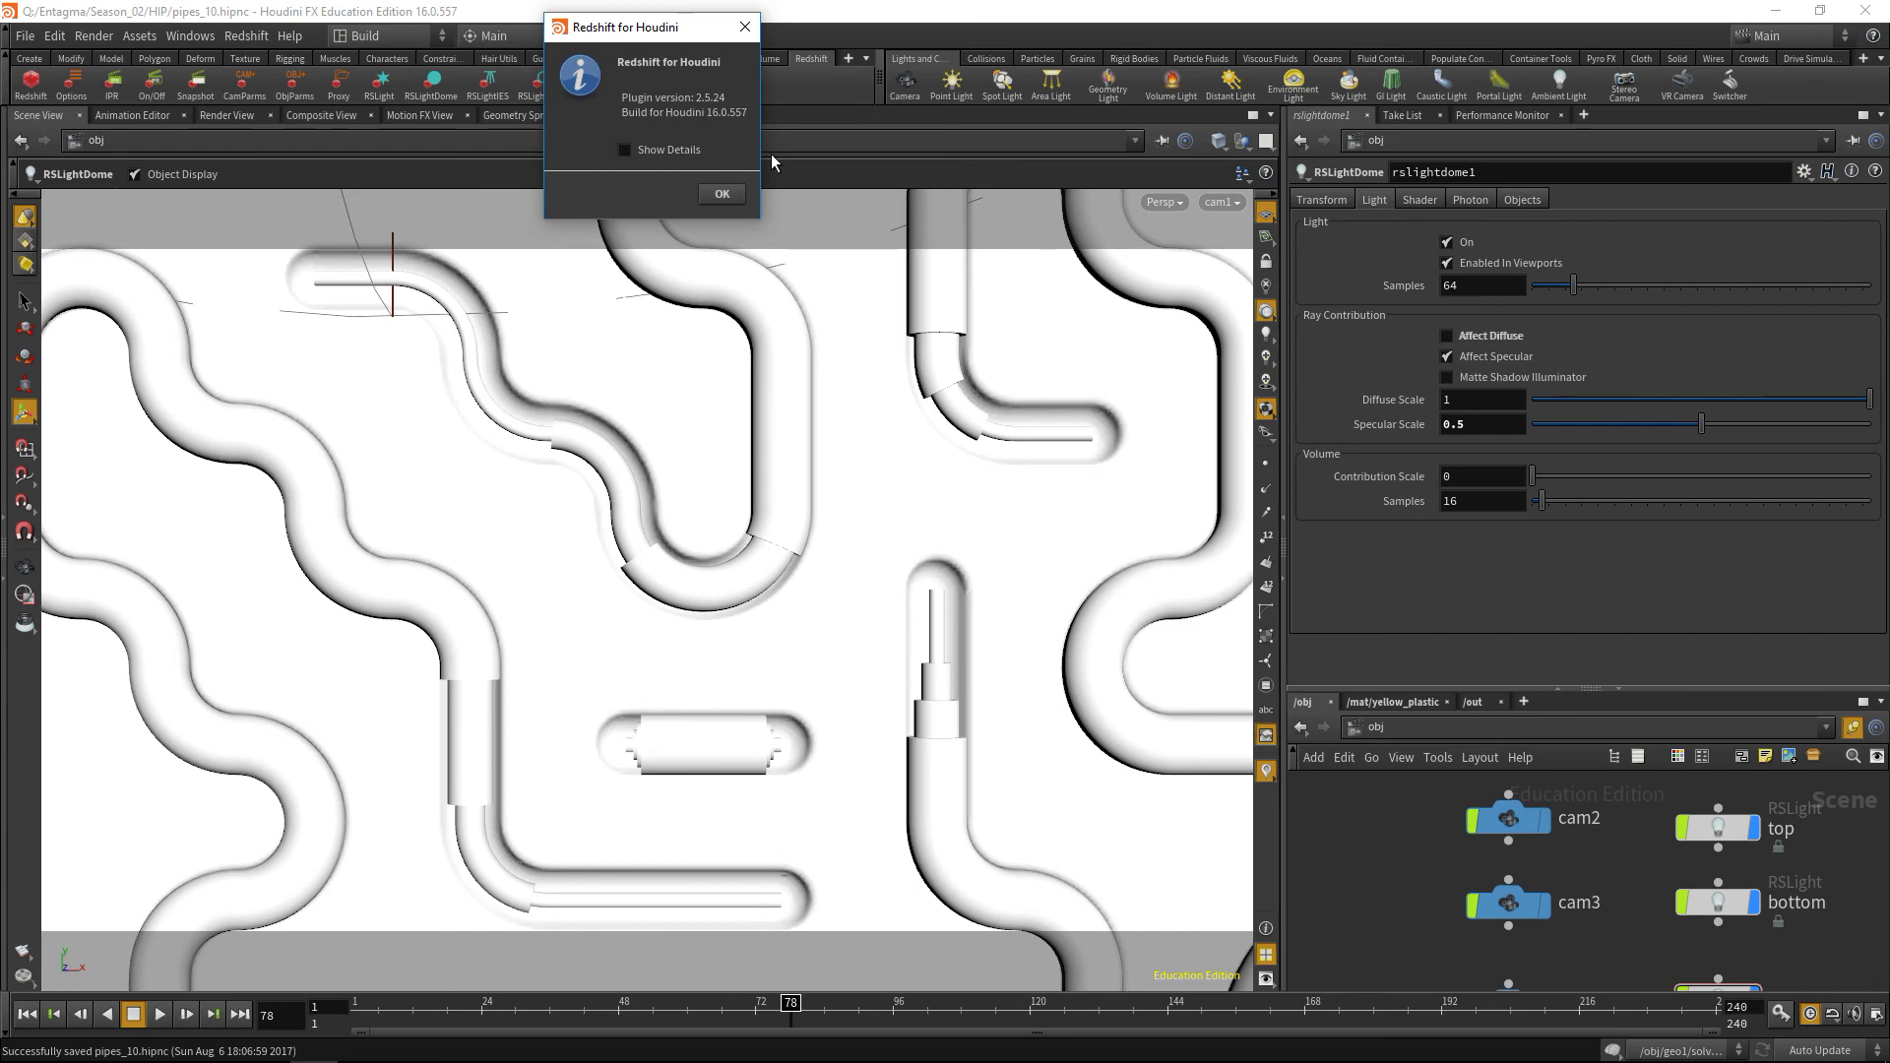
Dismiss the Redshift plugin info and inspect the petrol_plastic material's RS Material in /mat.
left_click(722, 194)
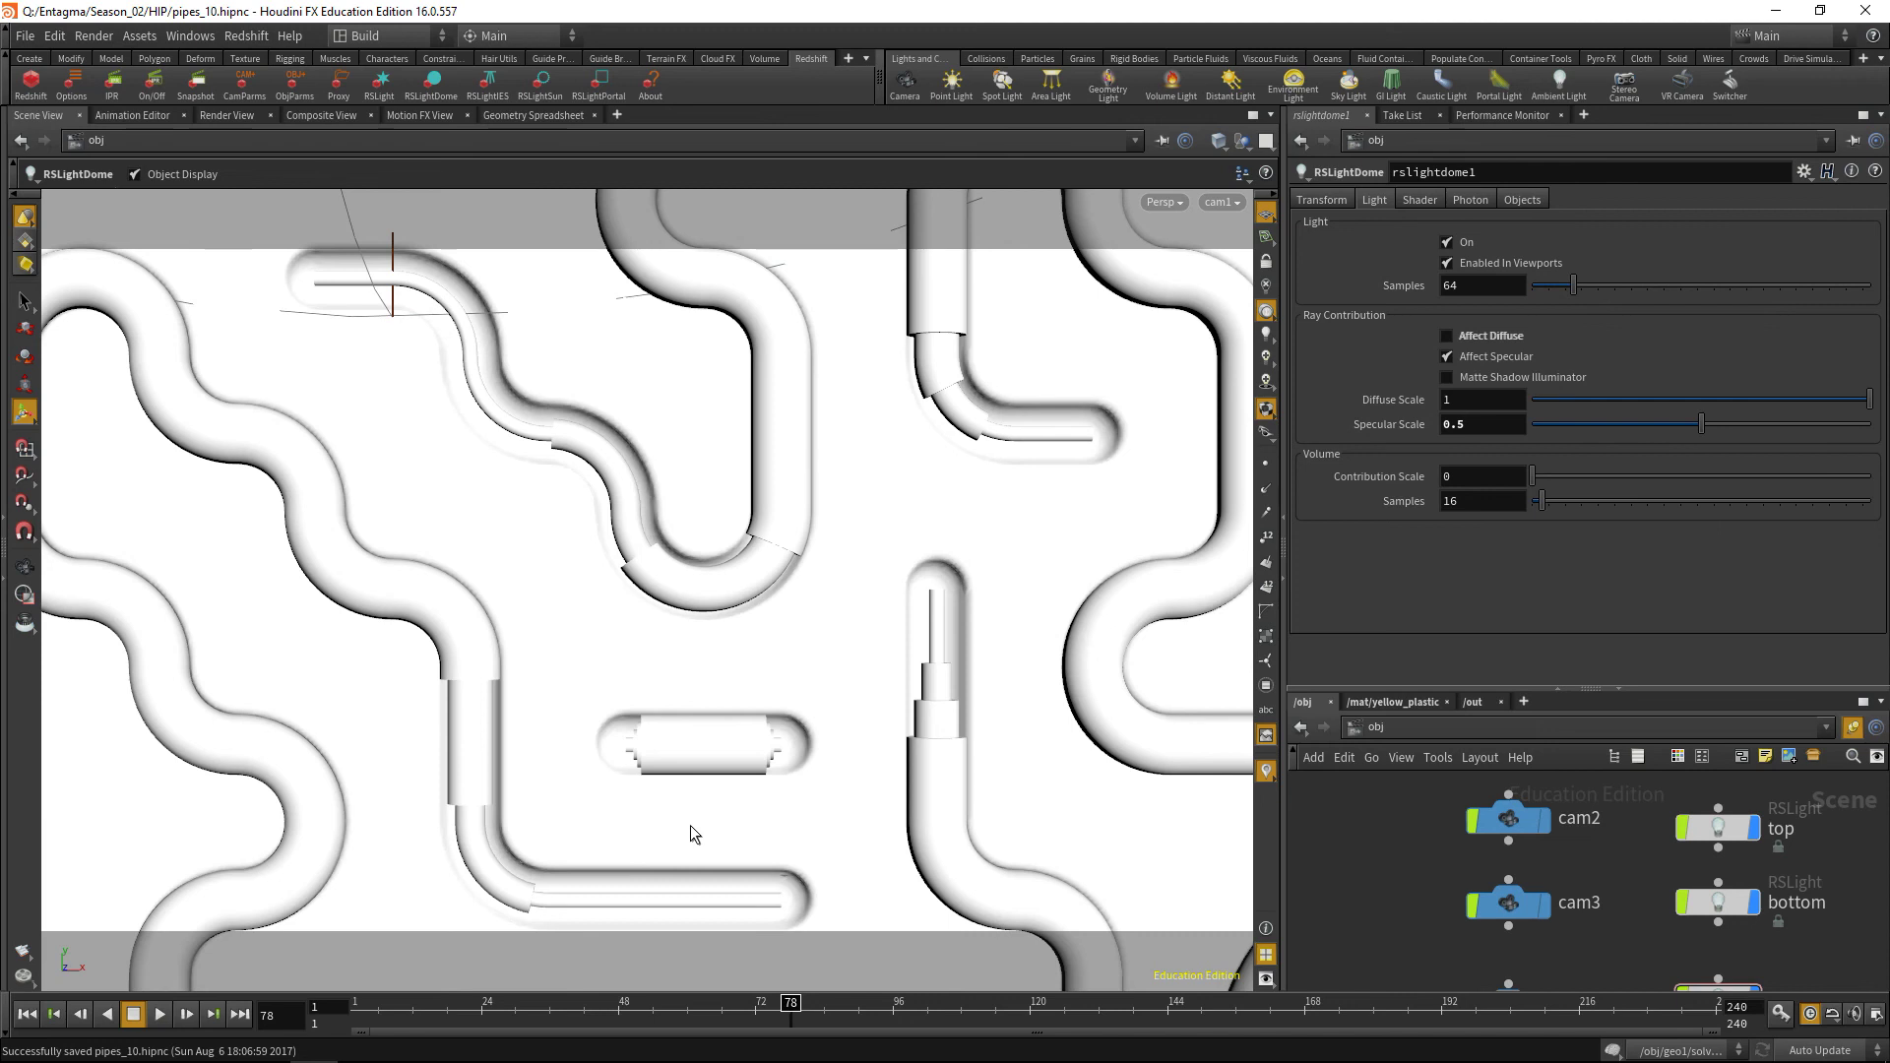
left_click(1398, 702)
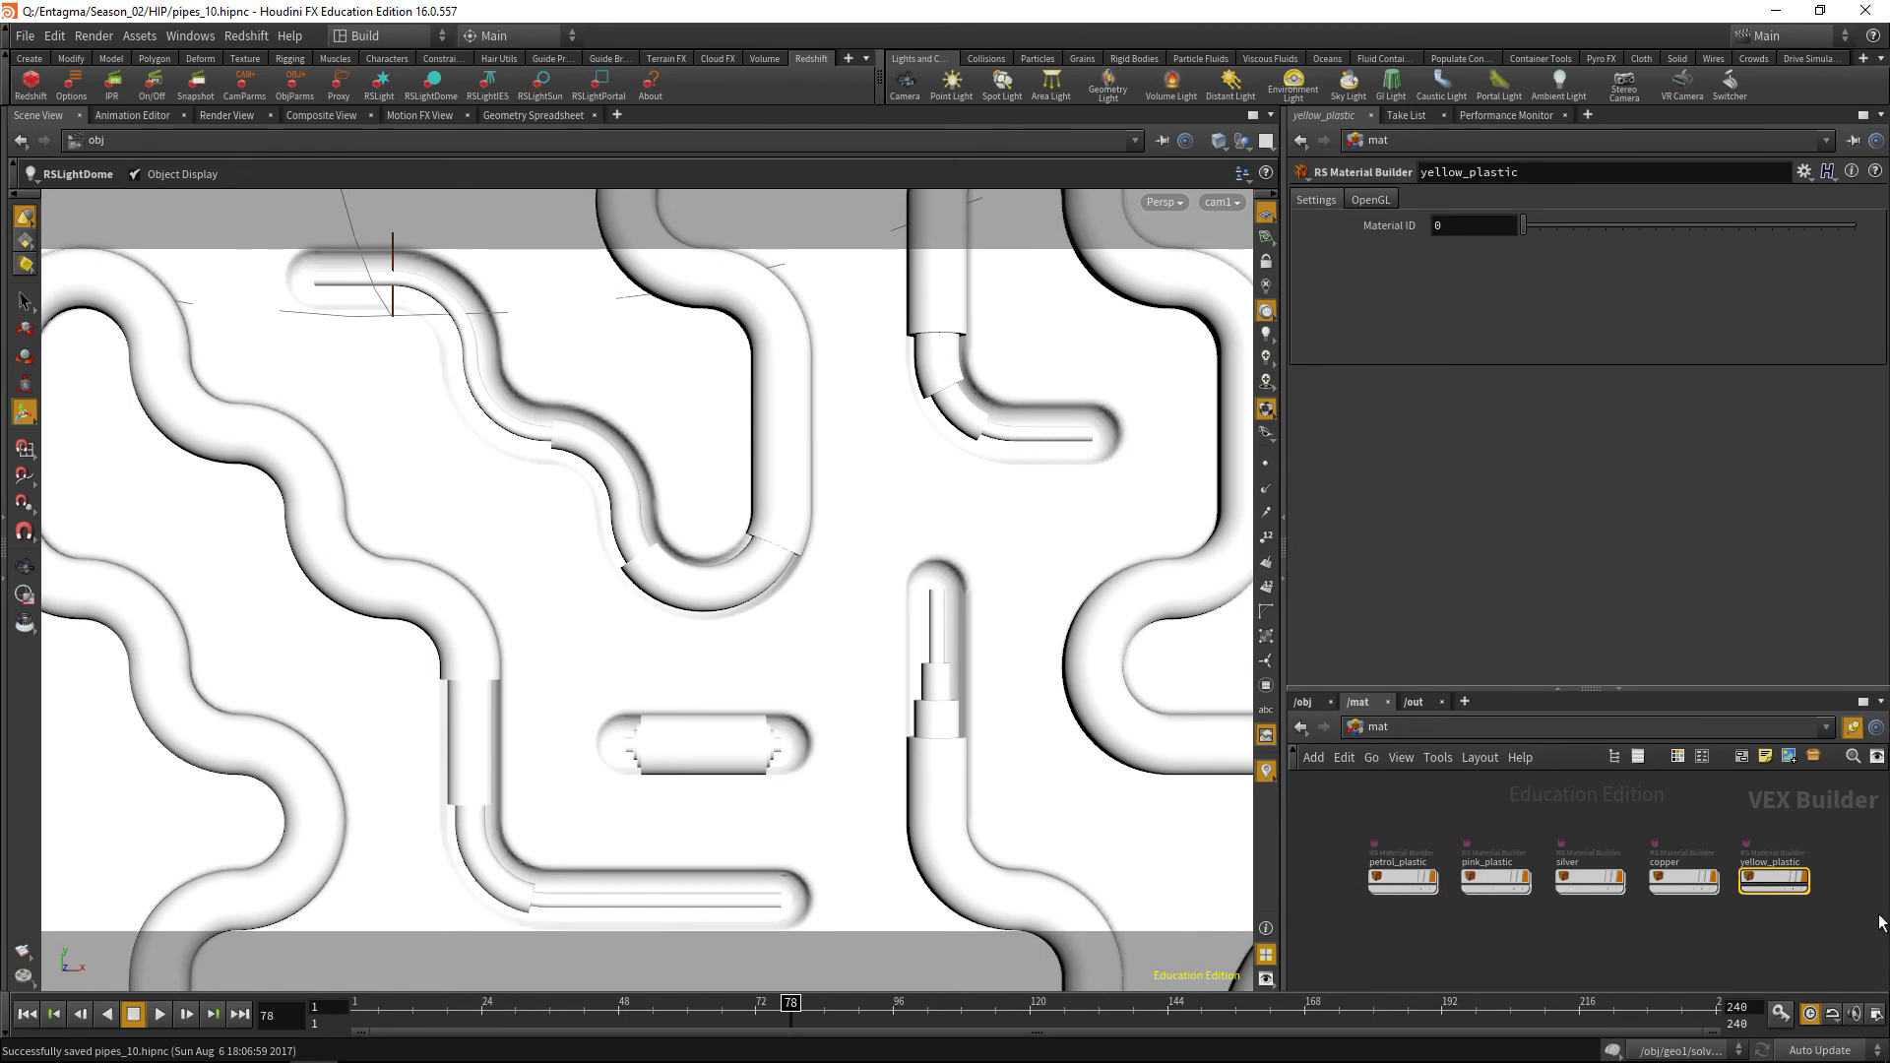
double_click(1396, 877)
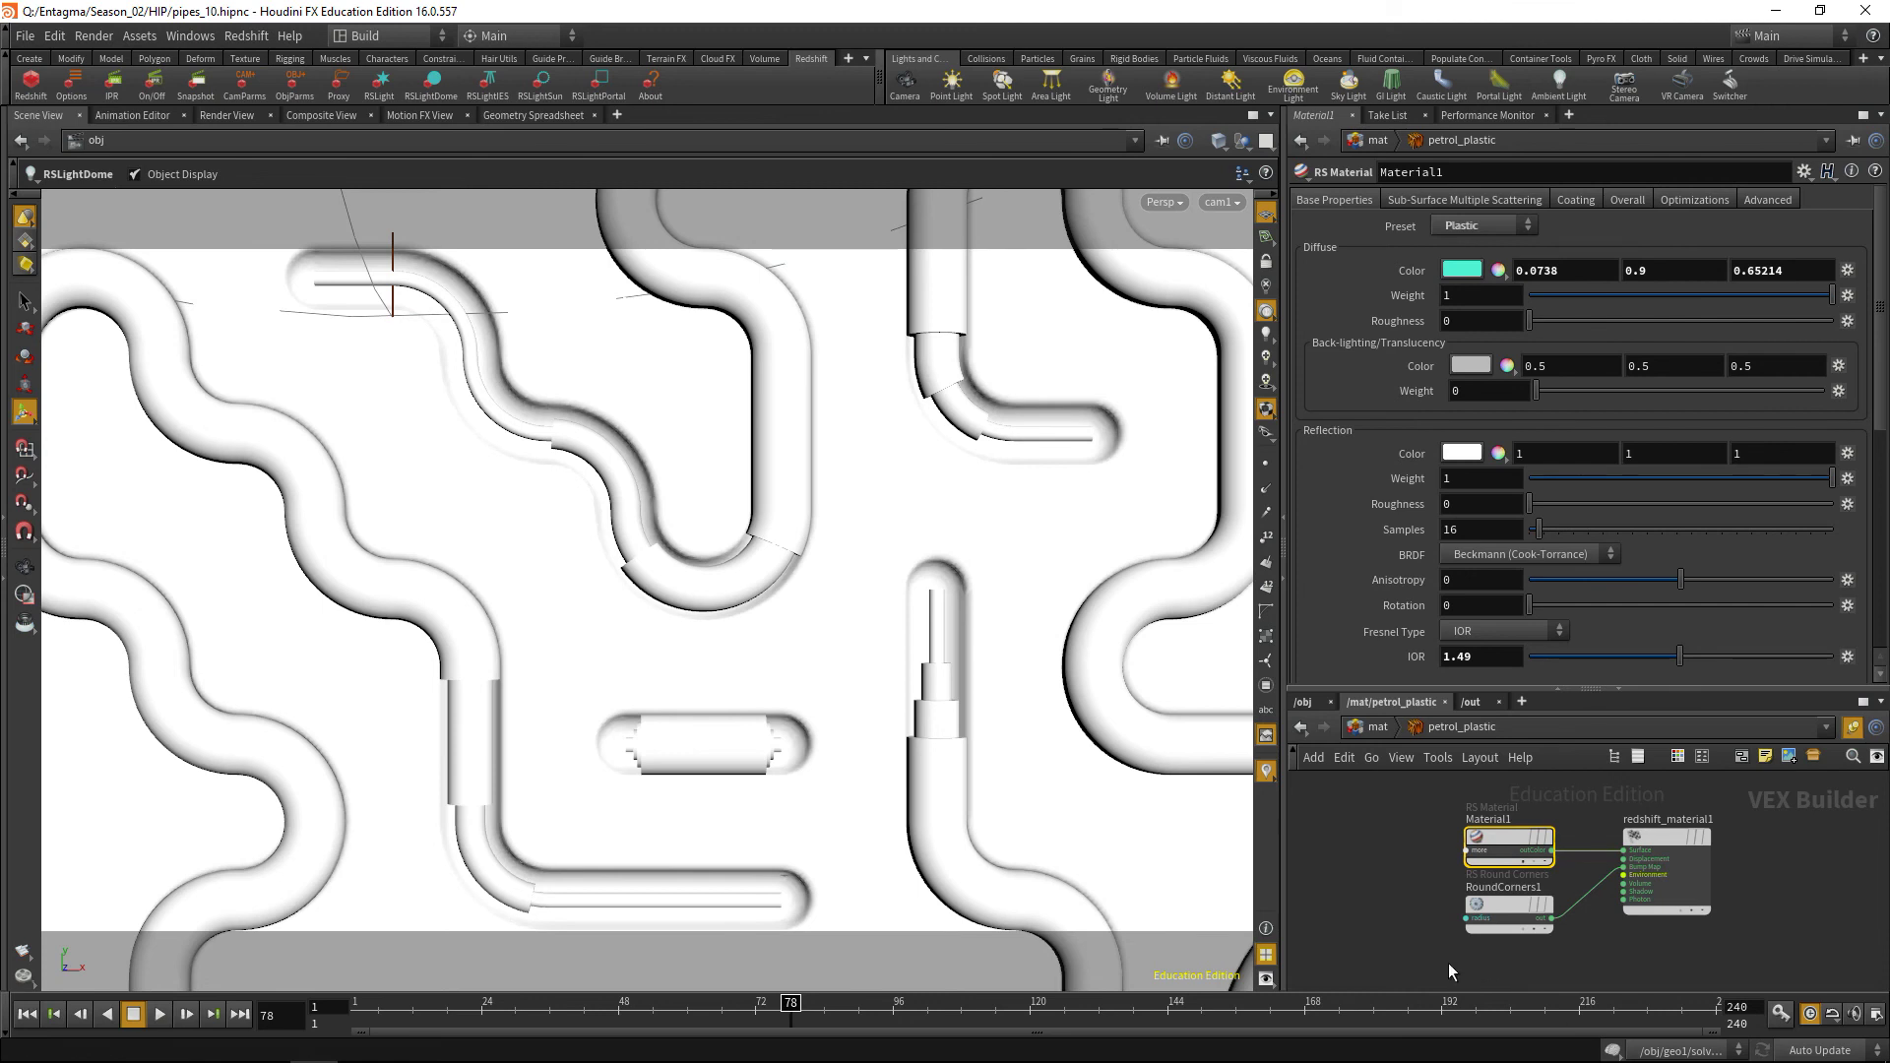
key("u")
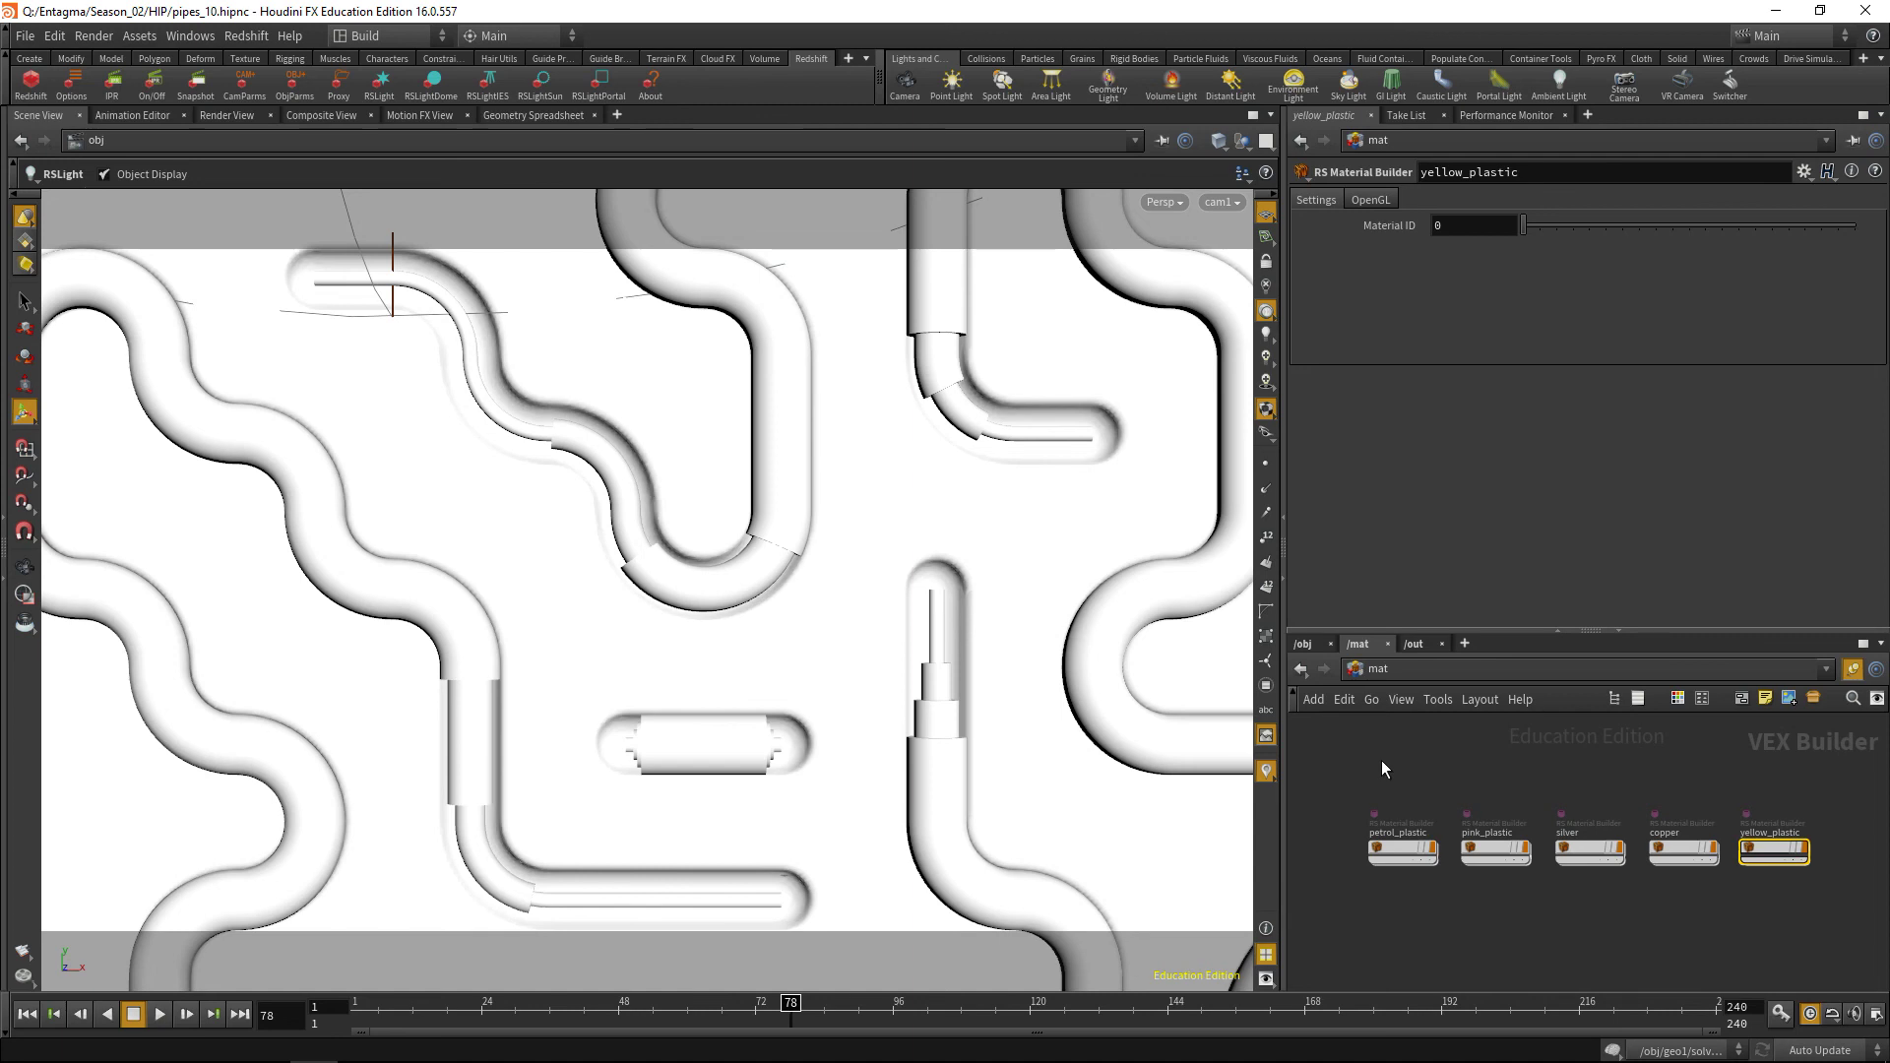
Enable IPR Progressive Rendering on Redshift_ROP1 and launch an interactive Redshift render of the pipes.
left_click(1416, 645)
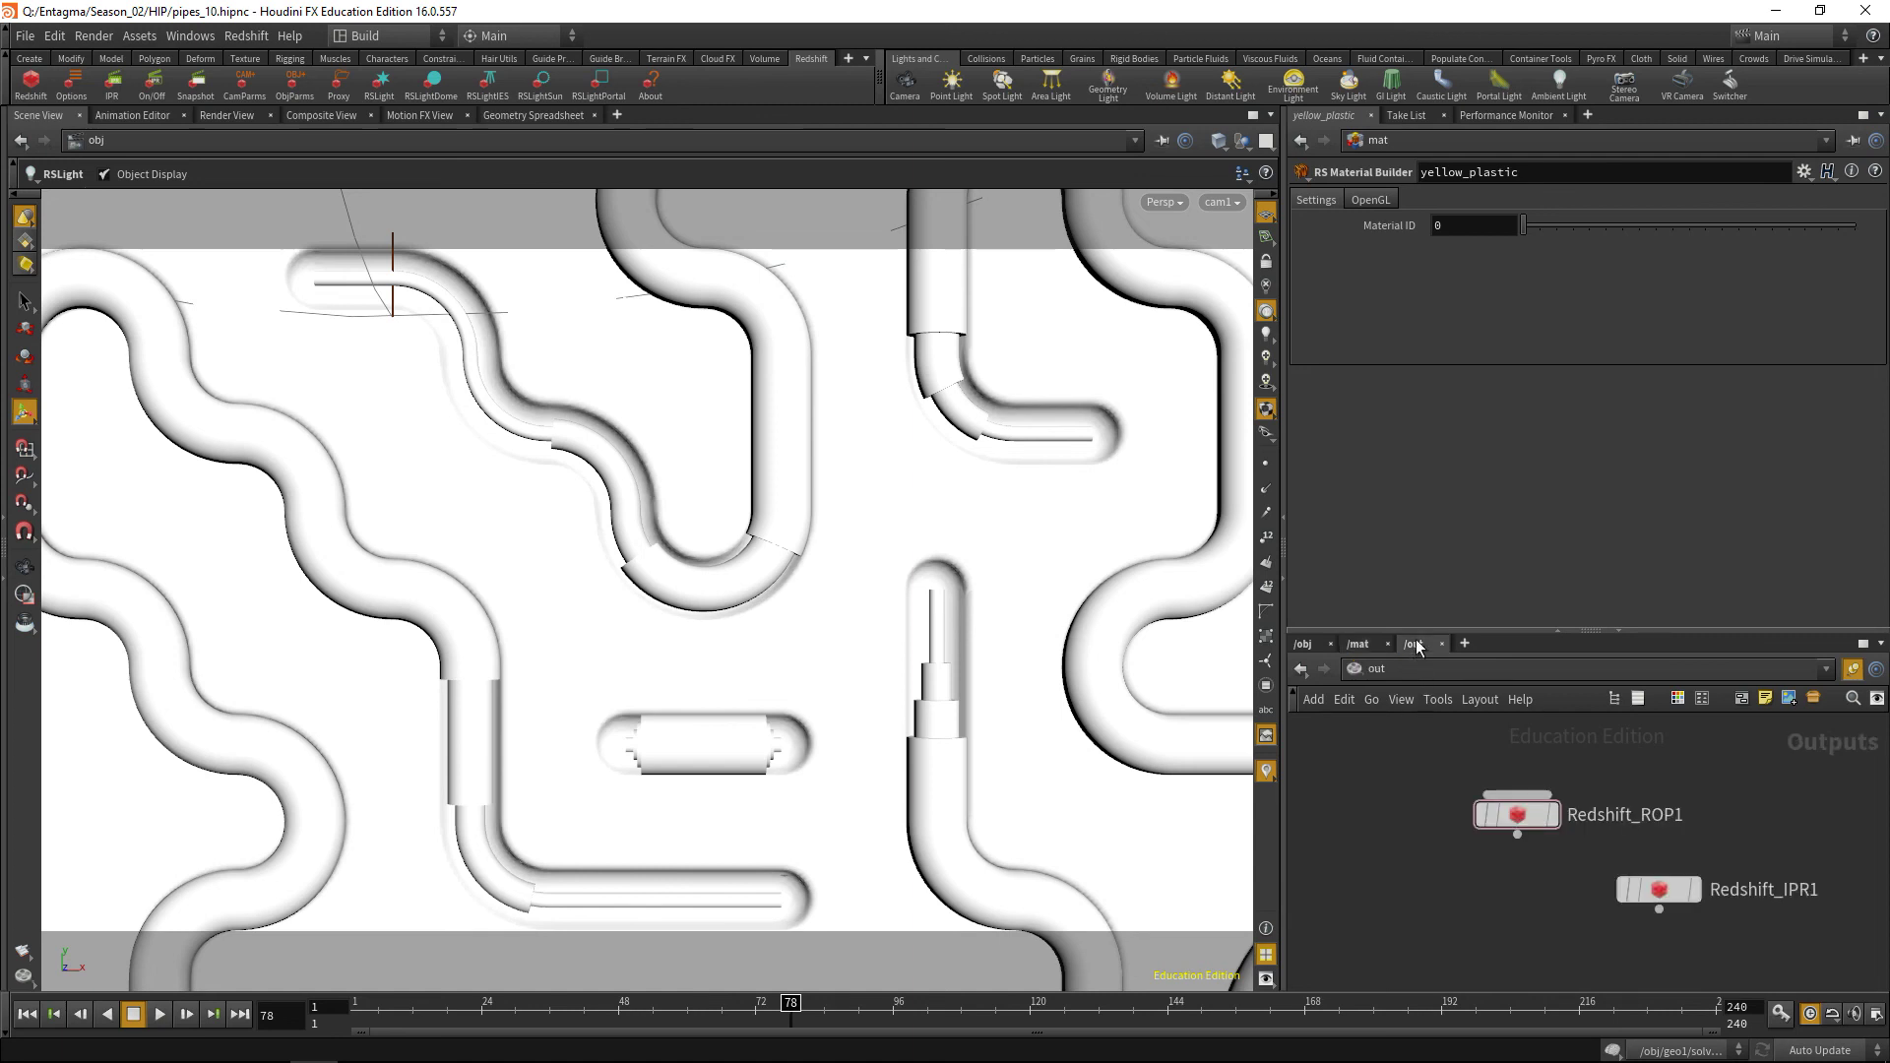
left_click_drag(1378, 735, 1532, 874)
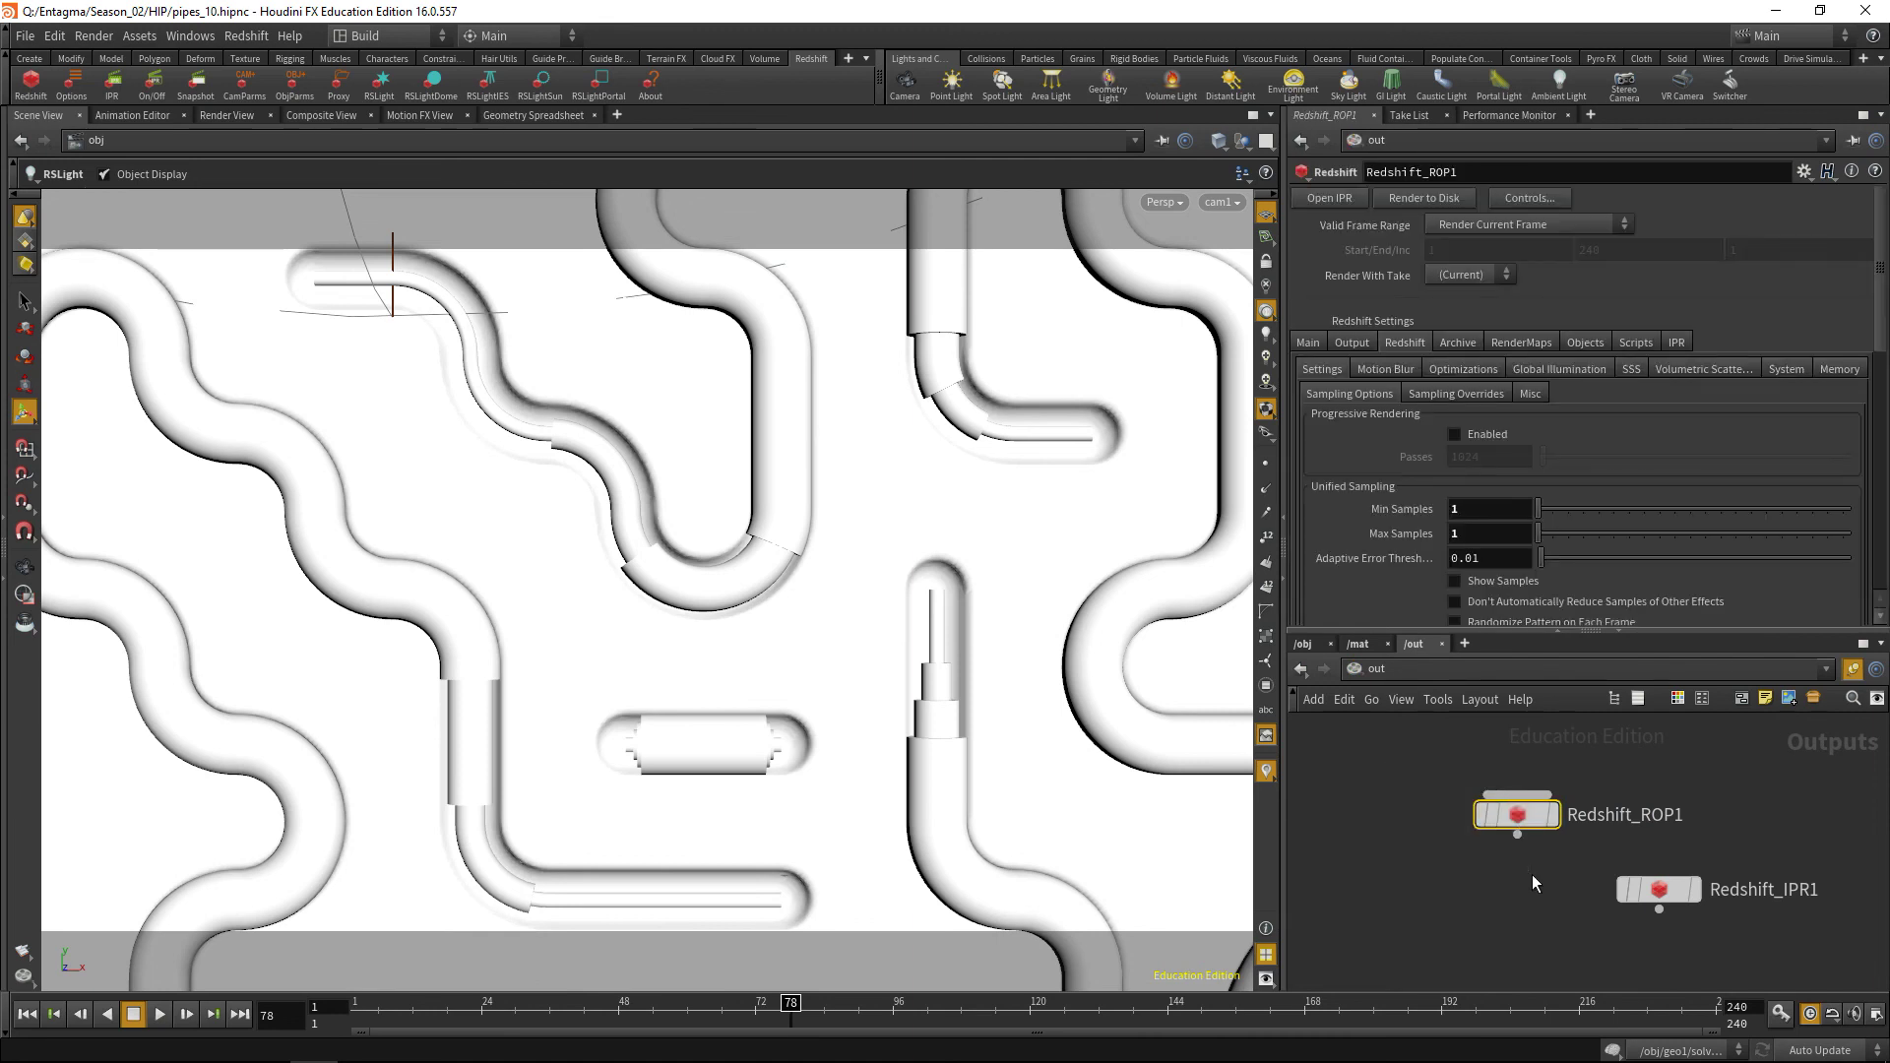
left_click(1676, 343)
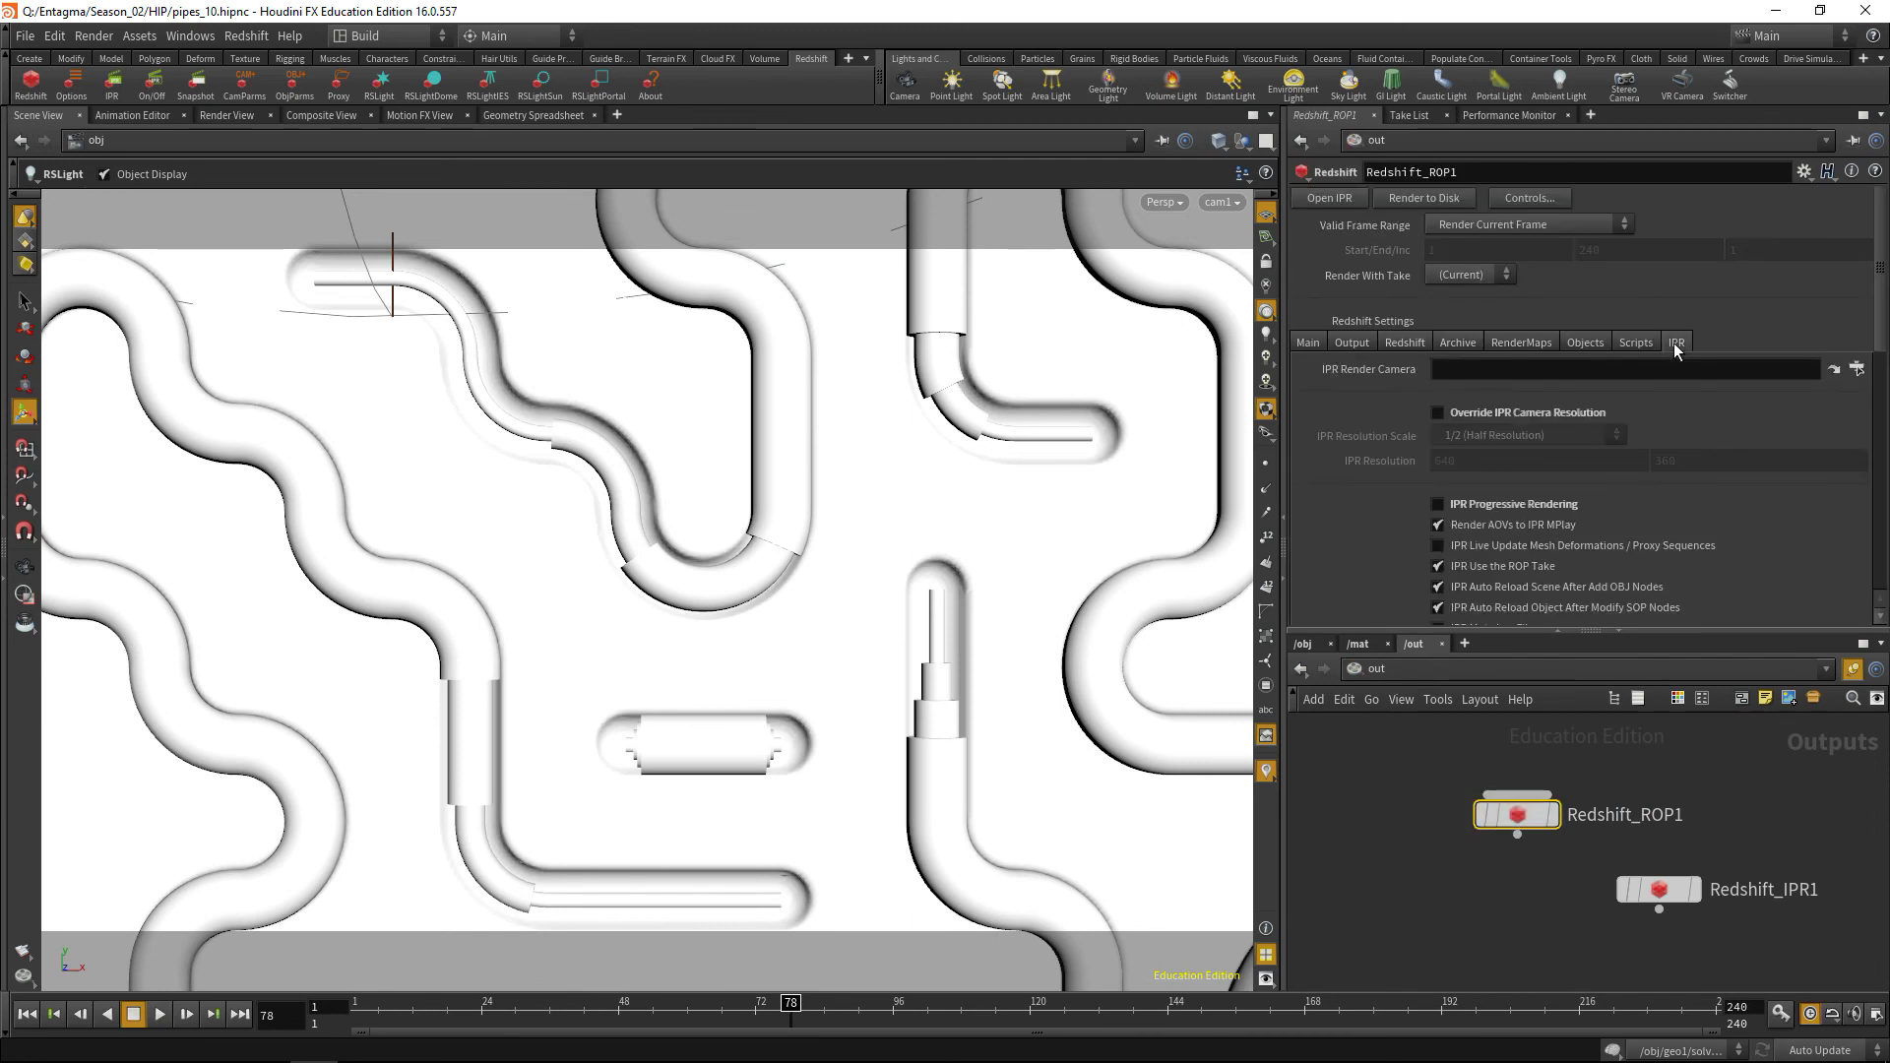
left_click(1438, 506)
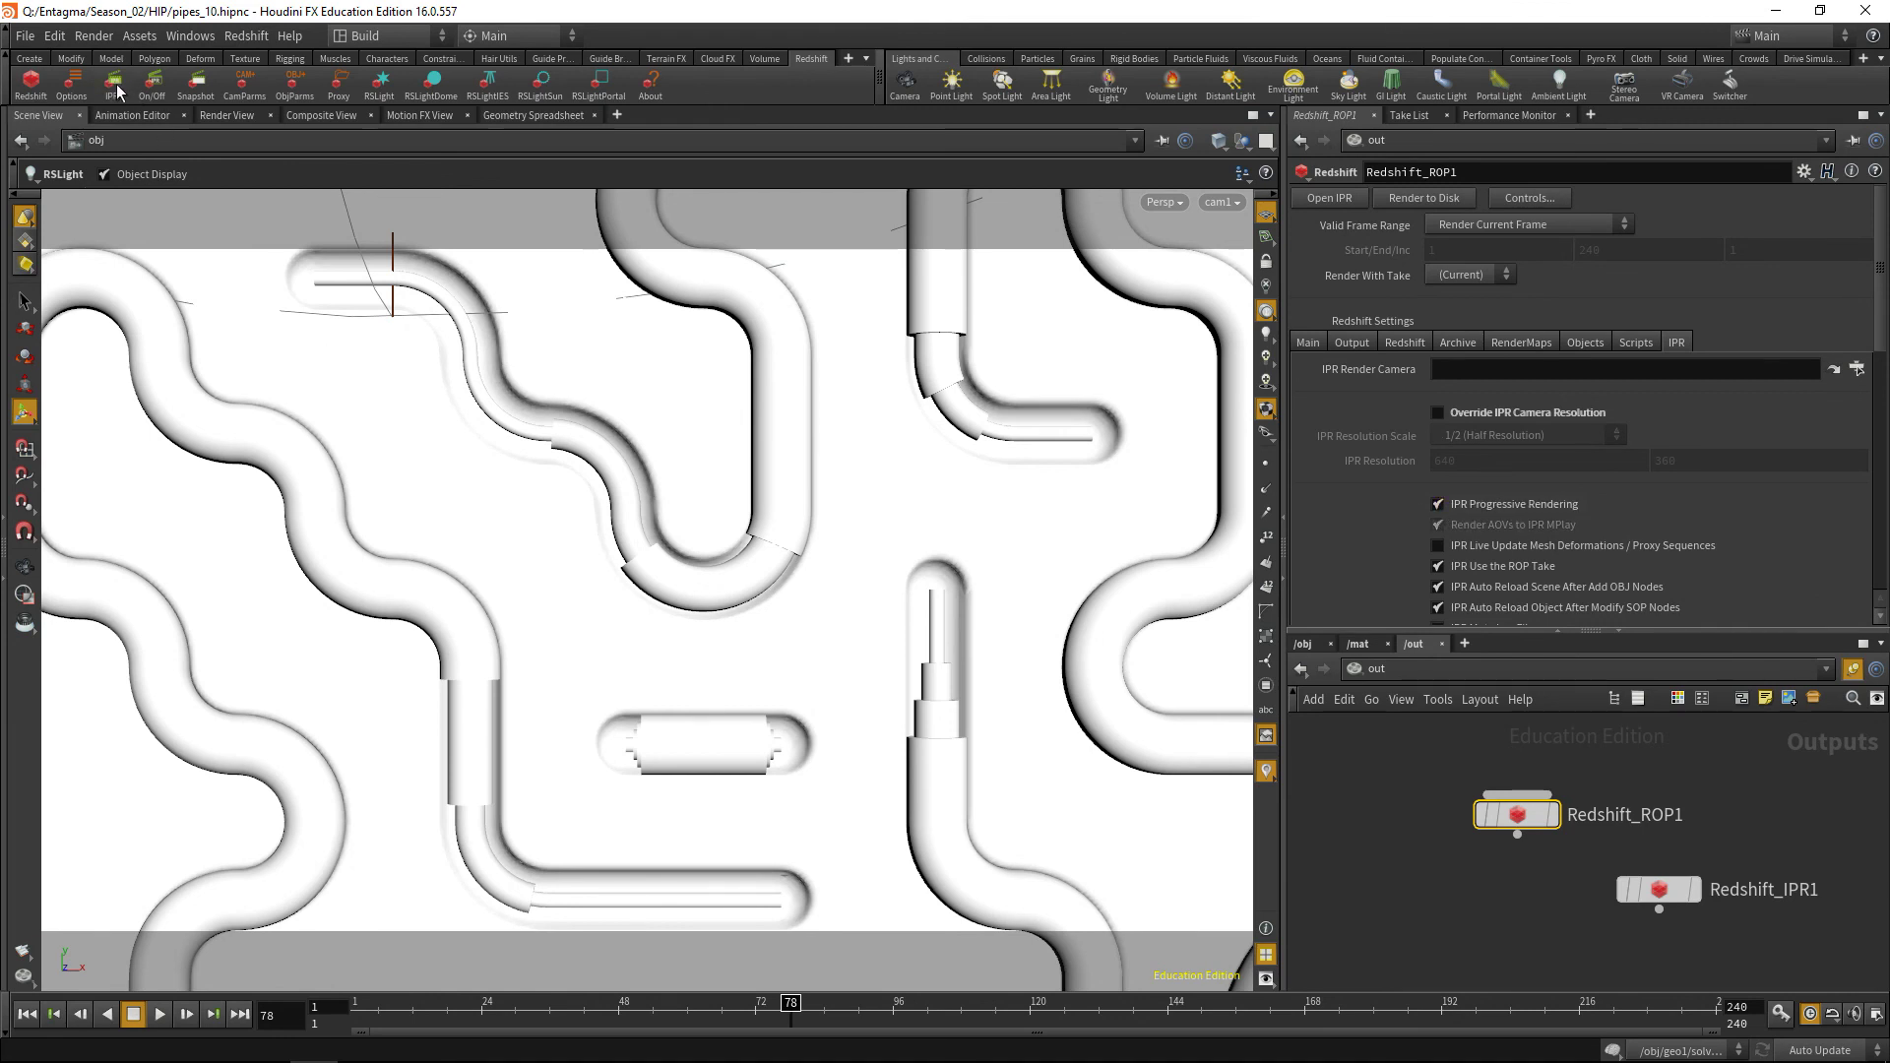
left_click(115, 86)
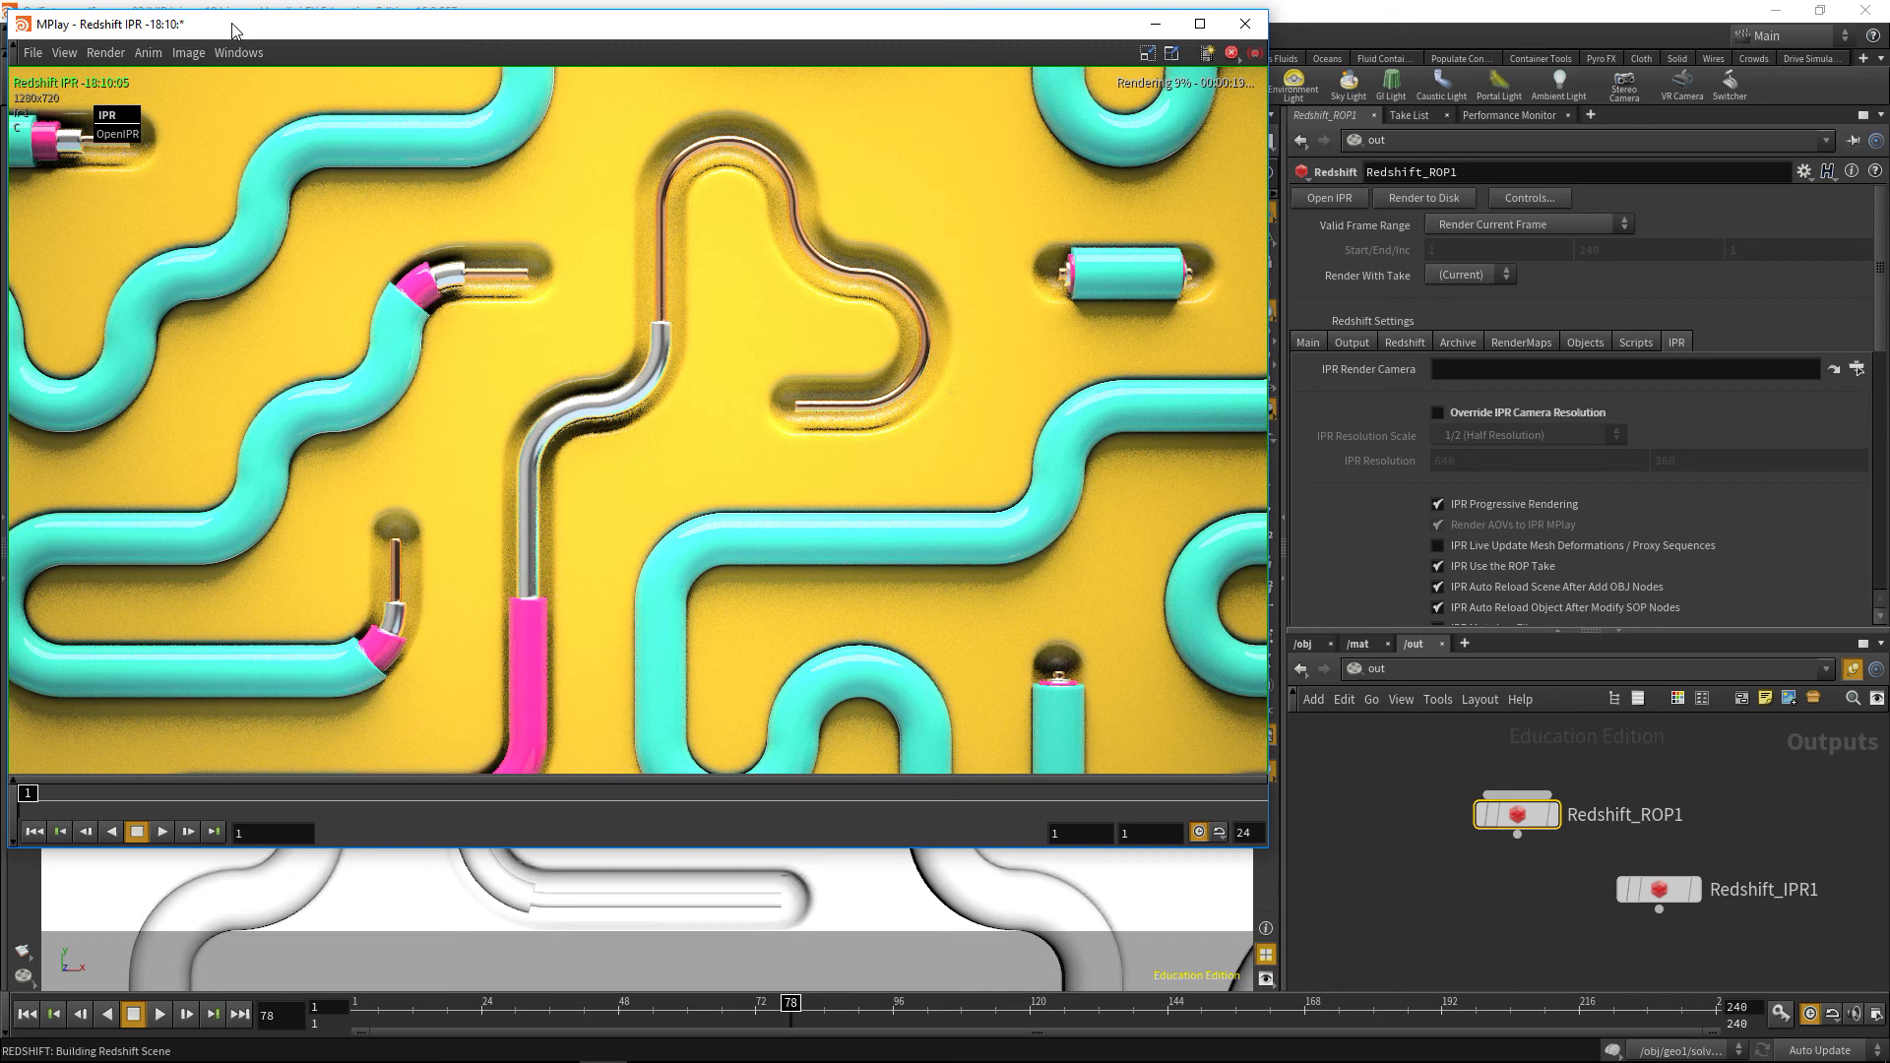
Pin the MPlay IPR window always on top, disable progressive IPR, and select rslightdome1 in /obj.
right_click(342, 24)
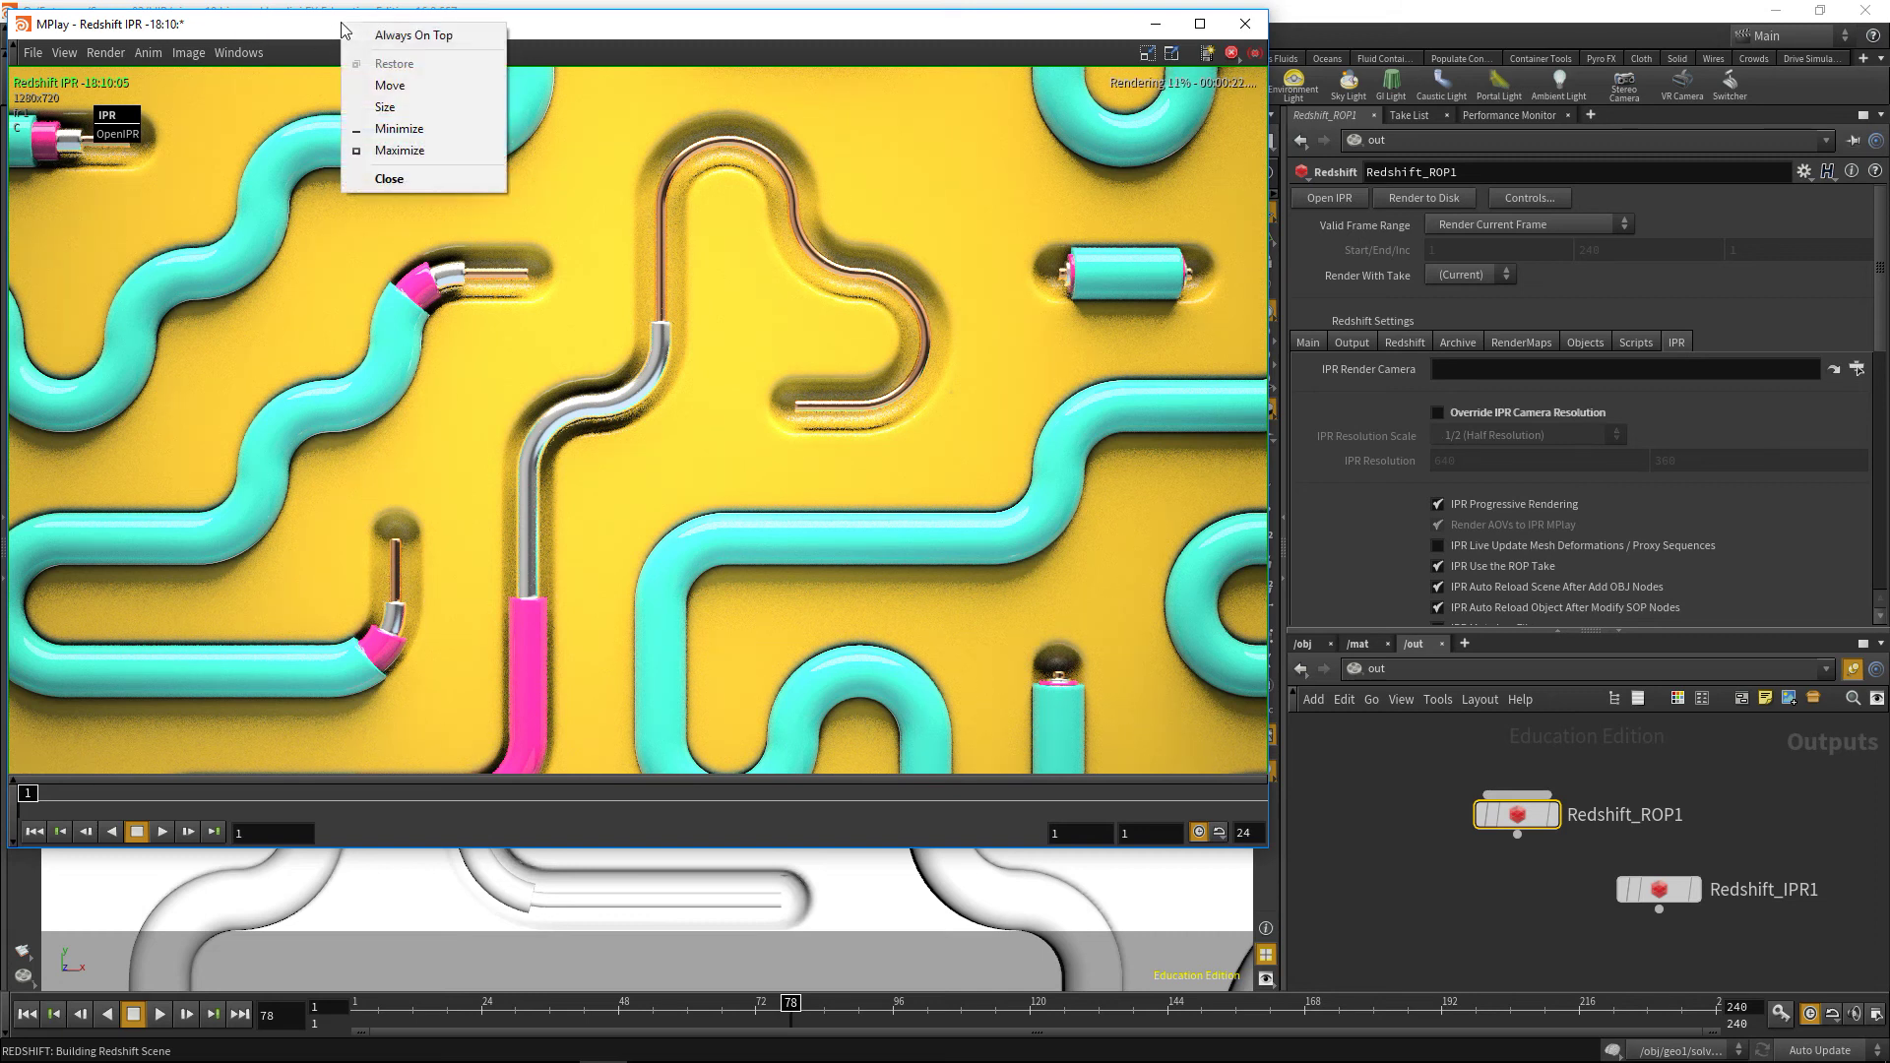
left_click(386, 40)
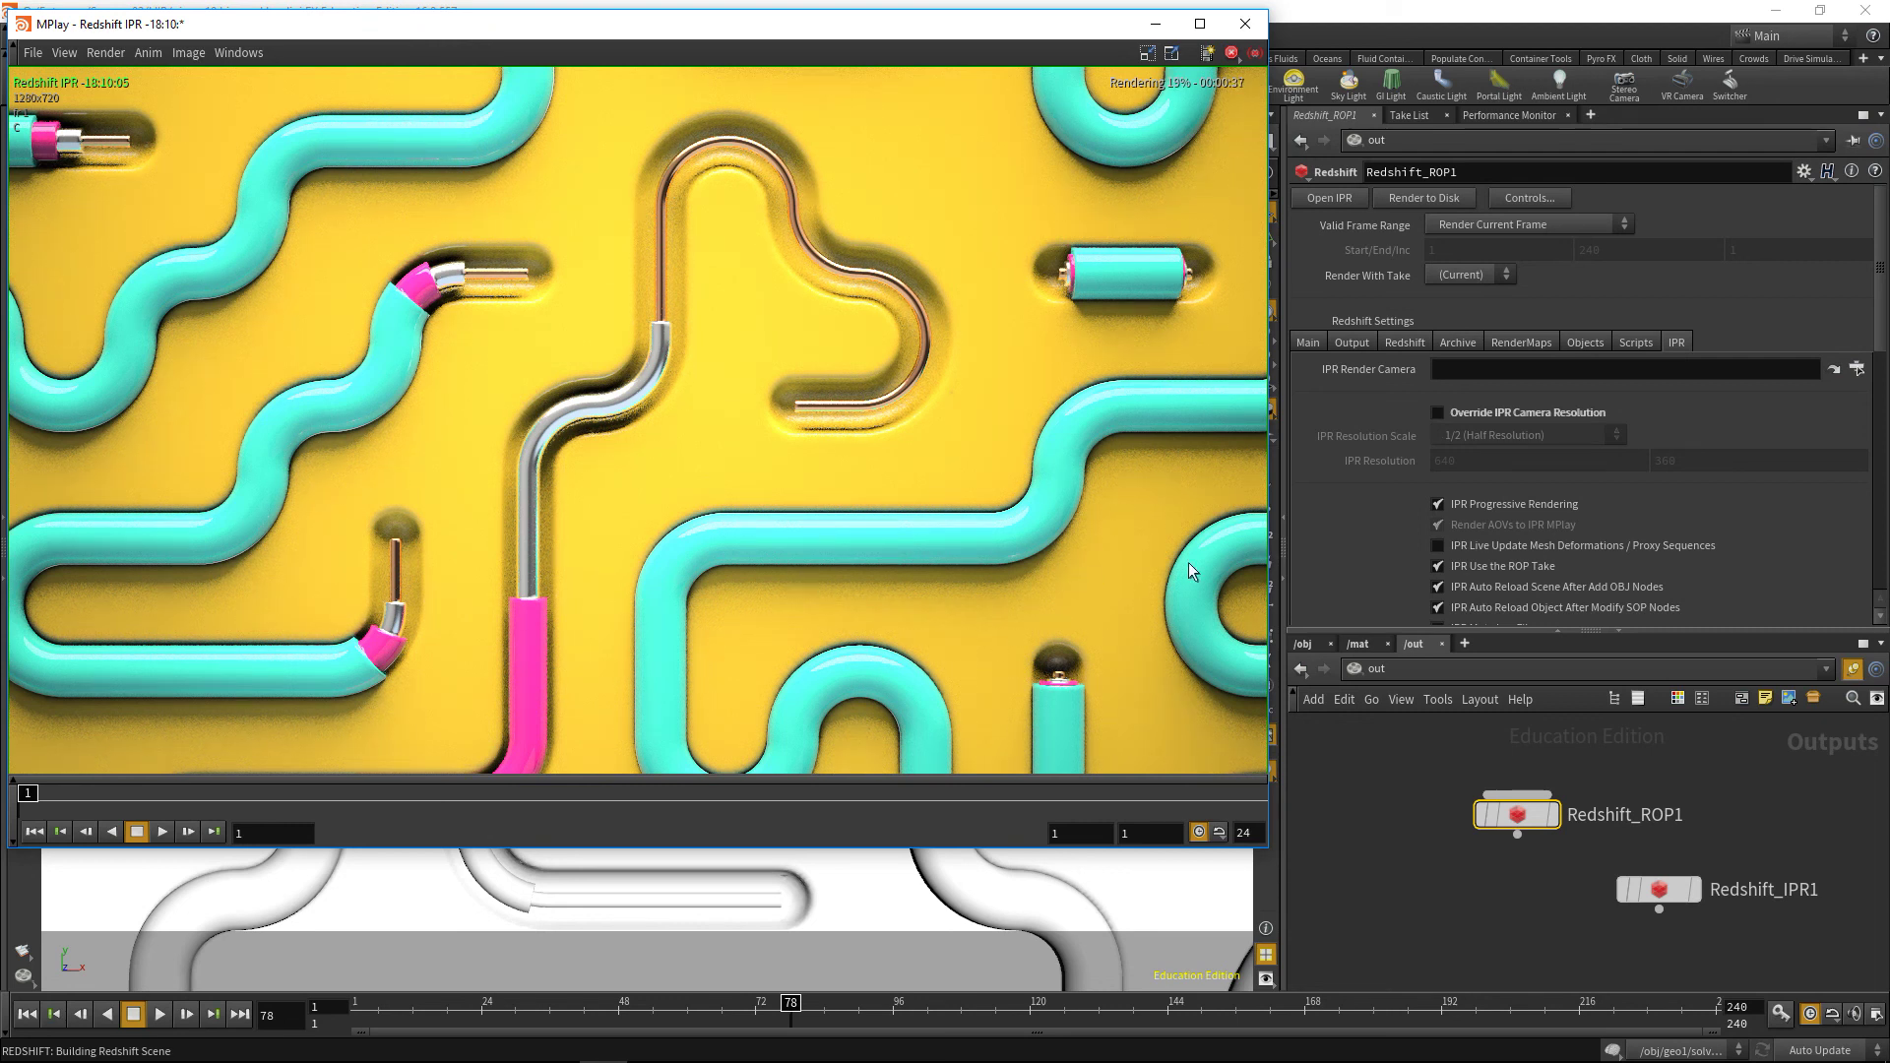
left_click(1438, 505)
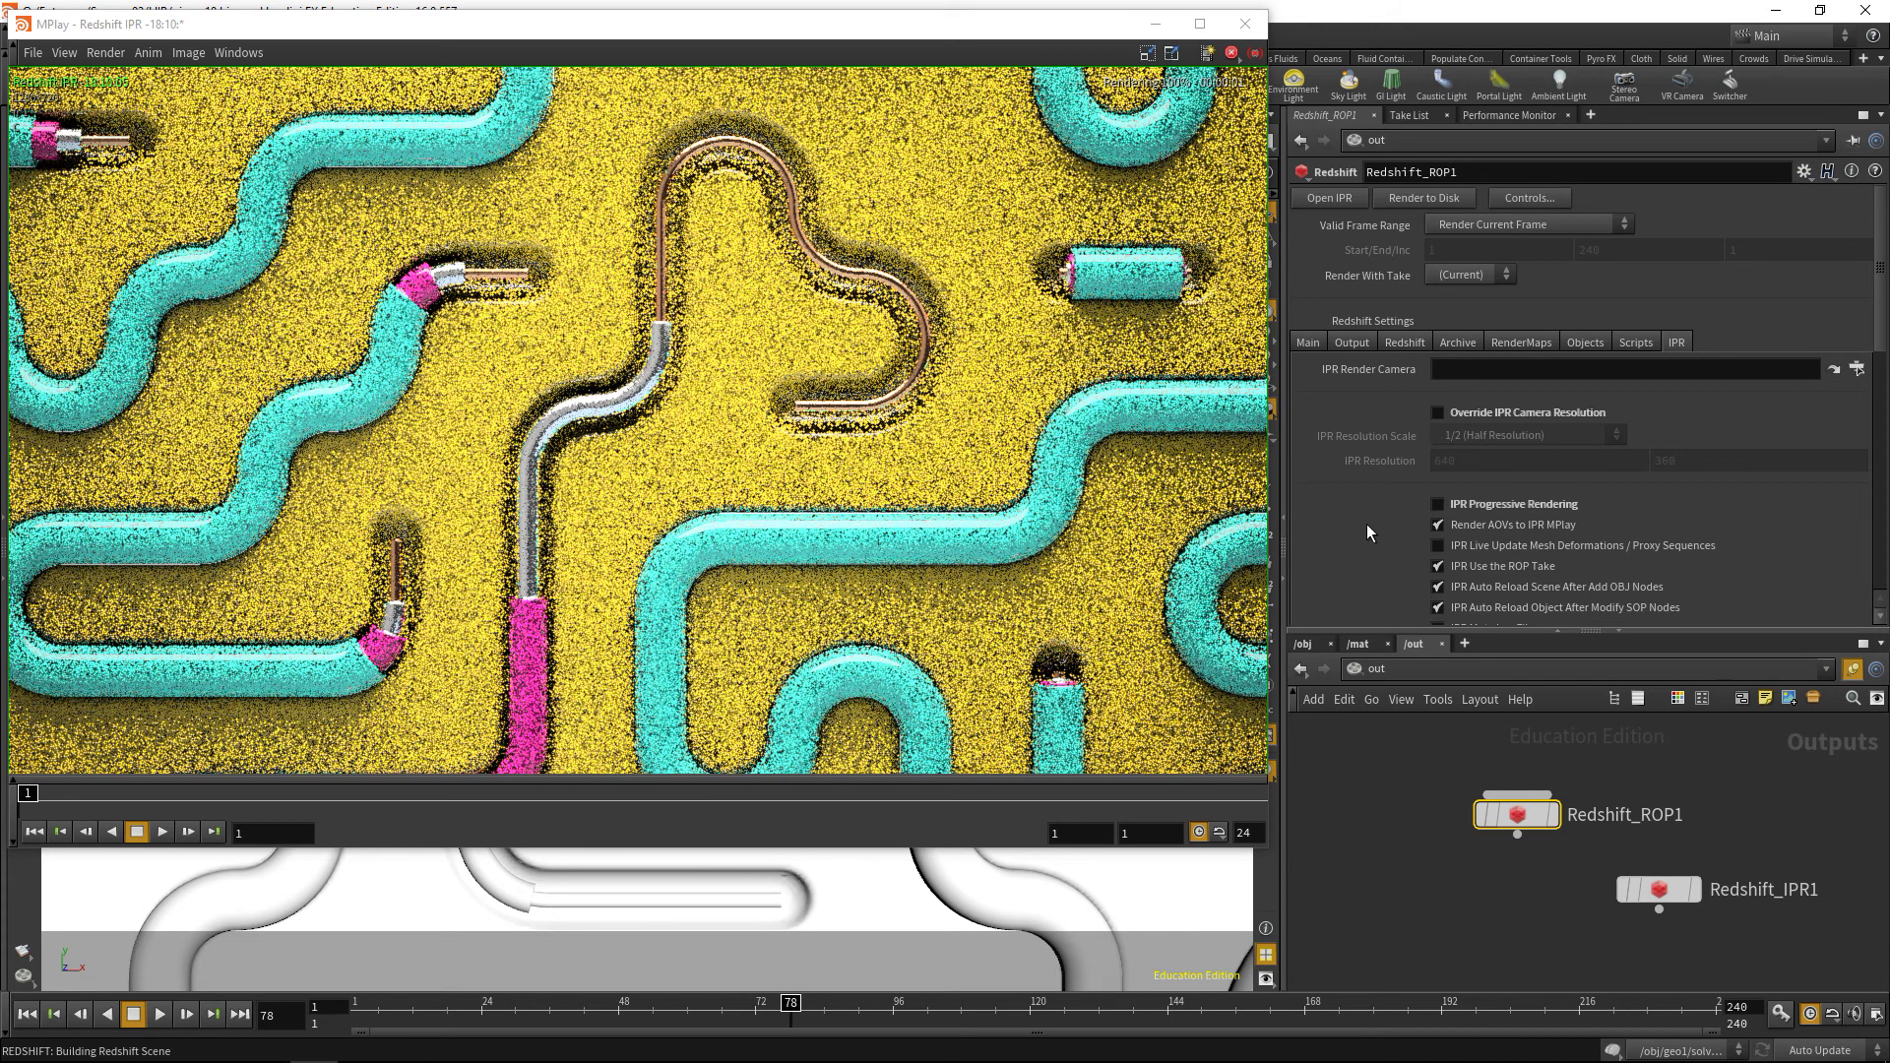
left_click(1308, 645)
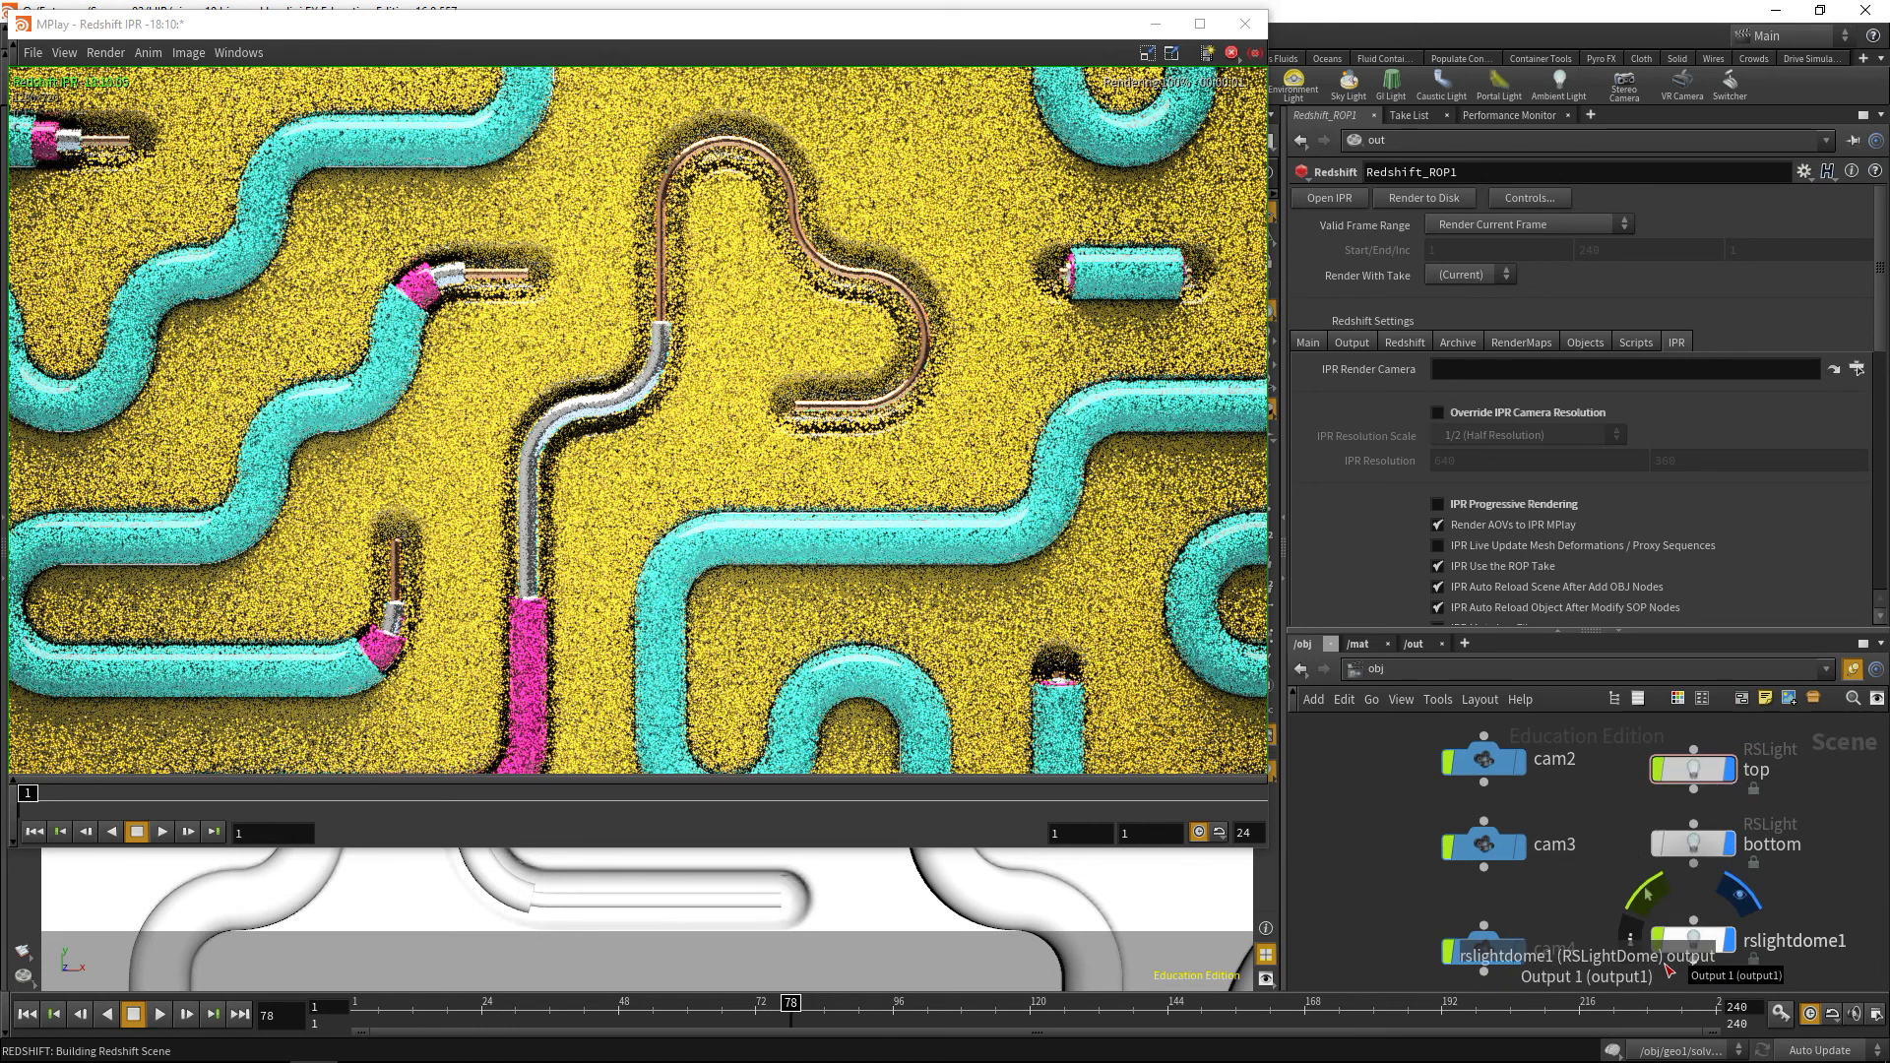
left_click_drag(1626, 912, 1699, 947)
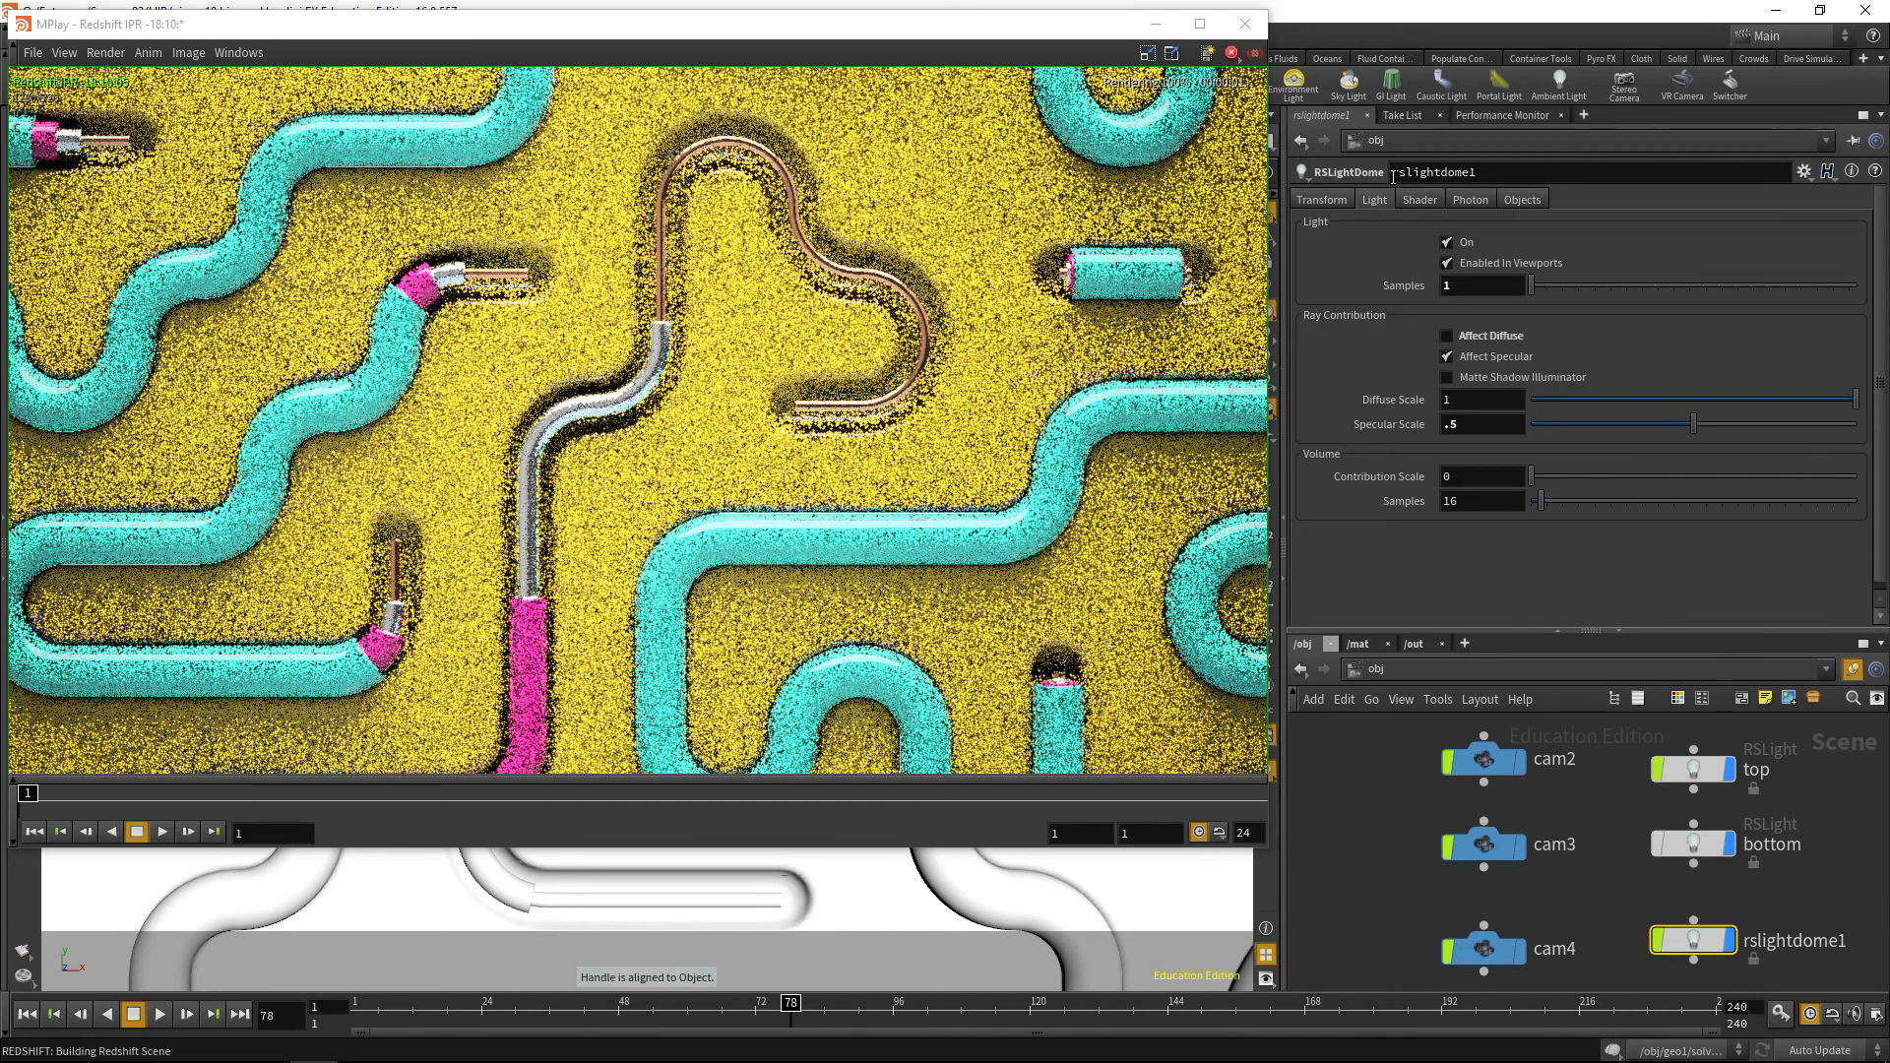
Switch off the bottom light and raise the top light's area samples to 4, 8, then 16.
left_click(1674, 845)
left_click(1446, 242)
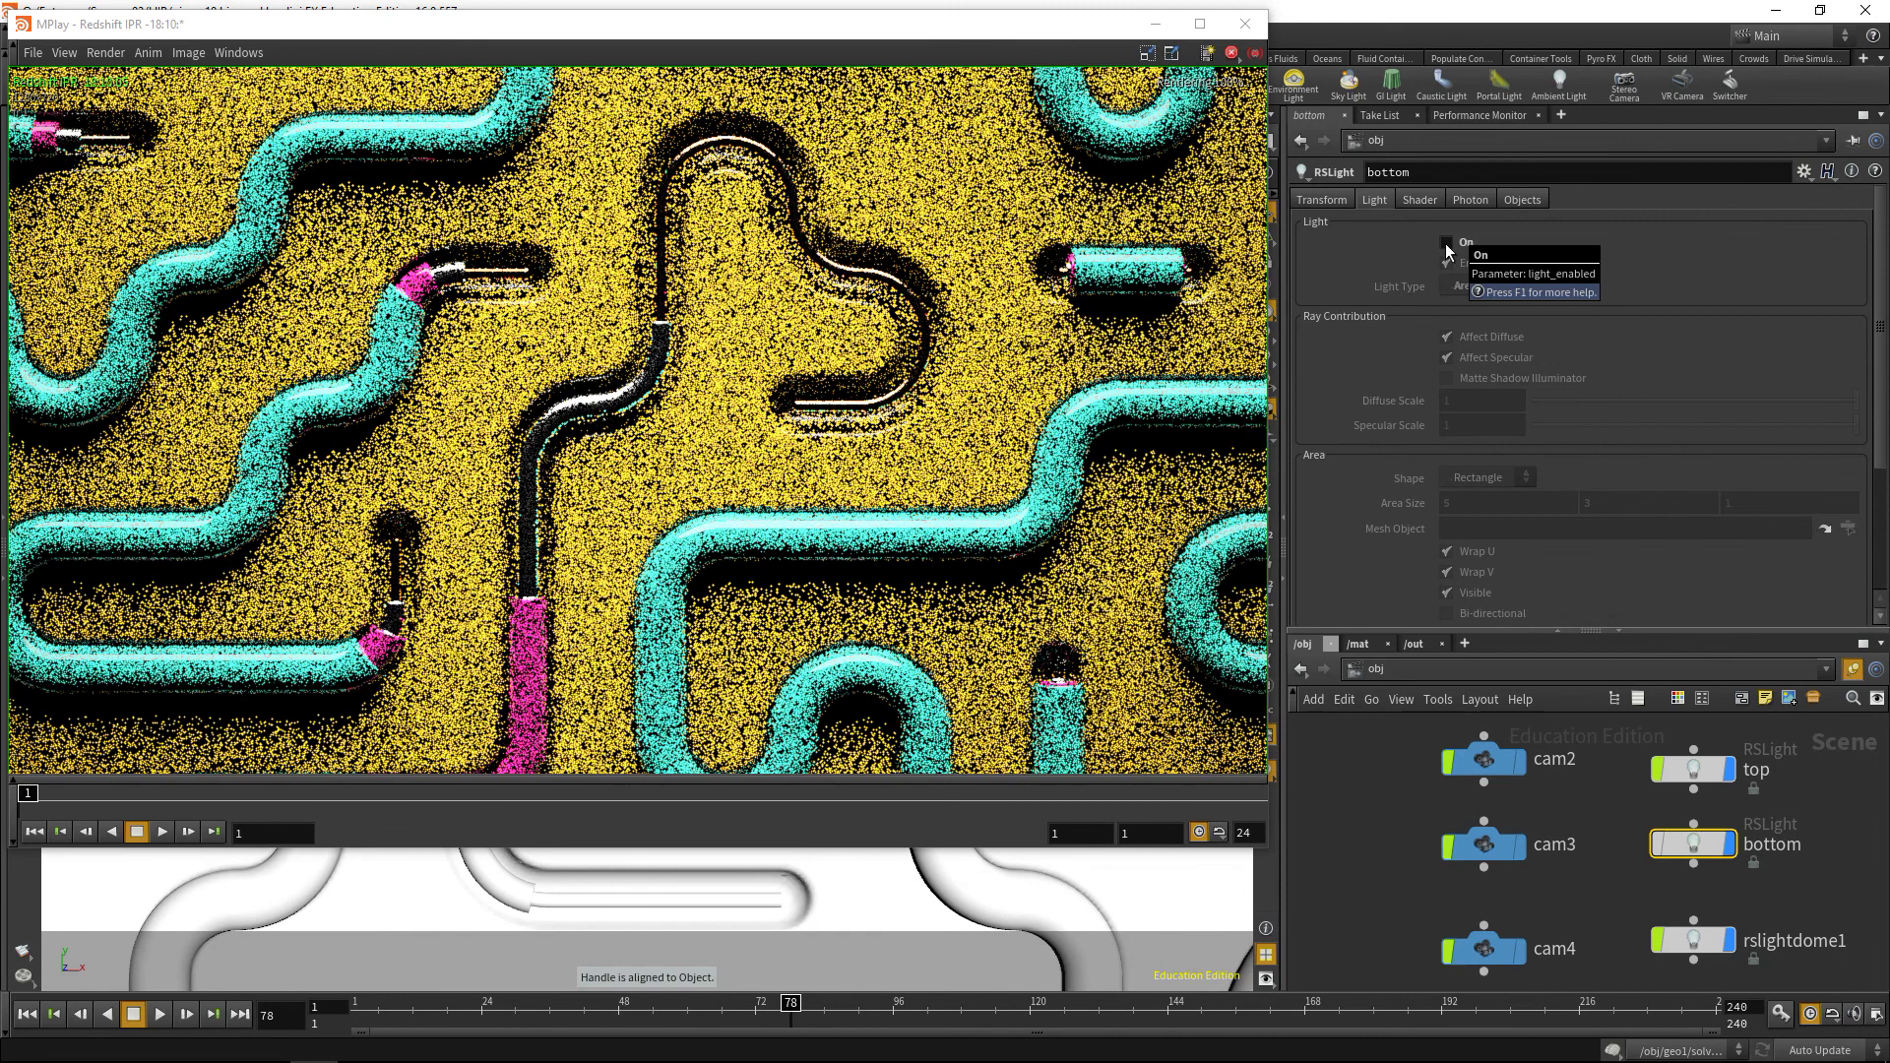
left_click(1694, 768)
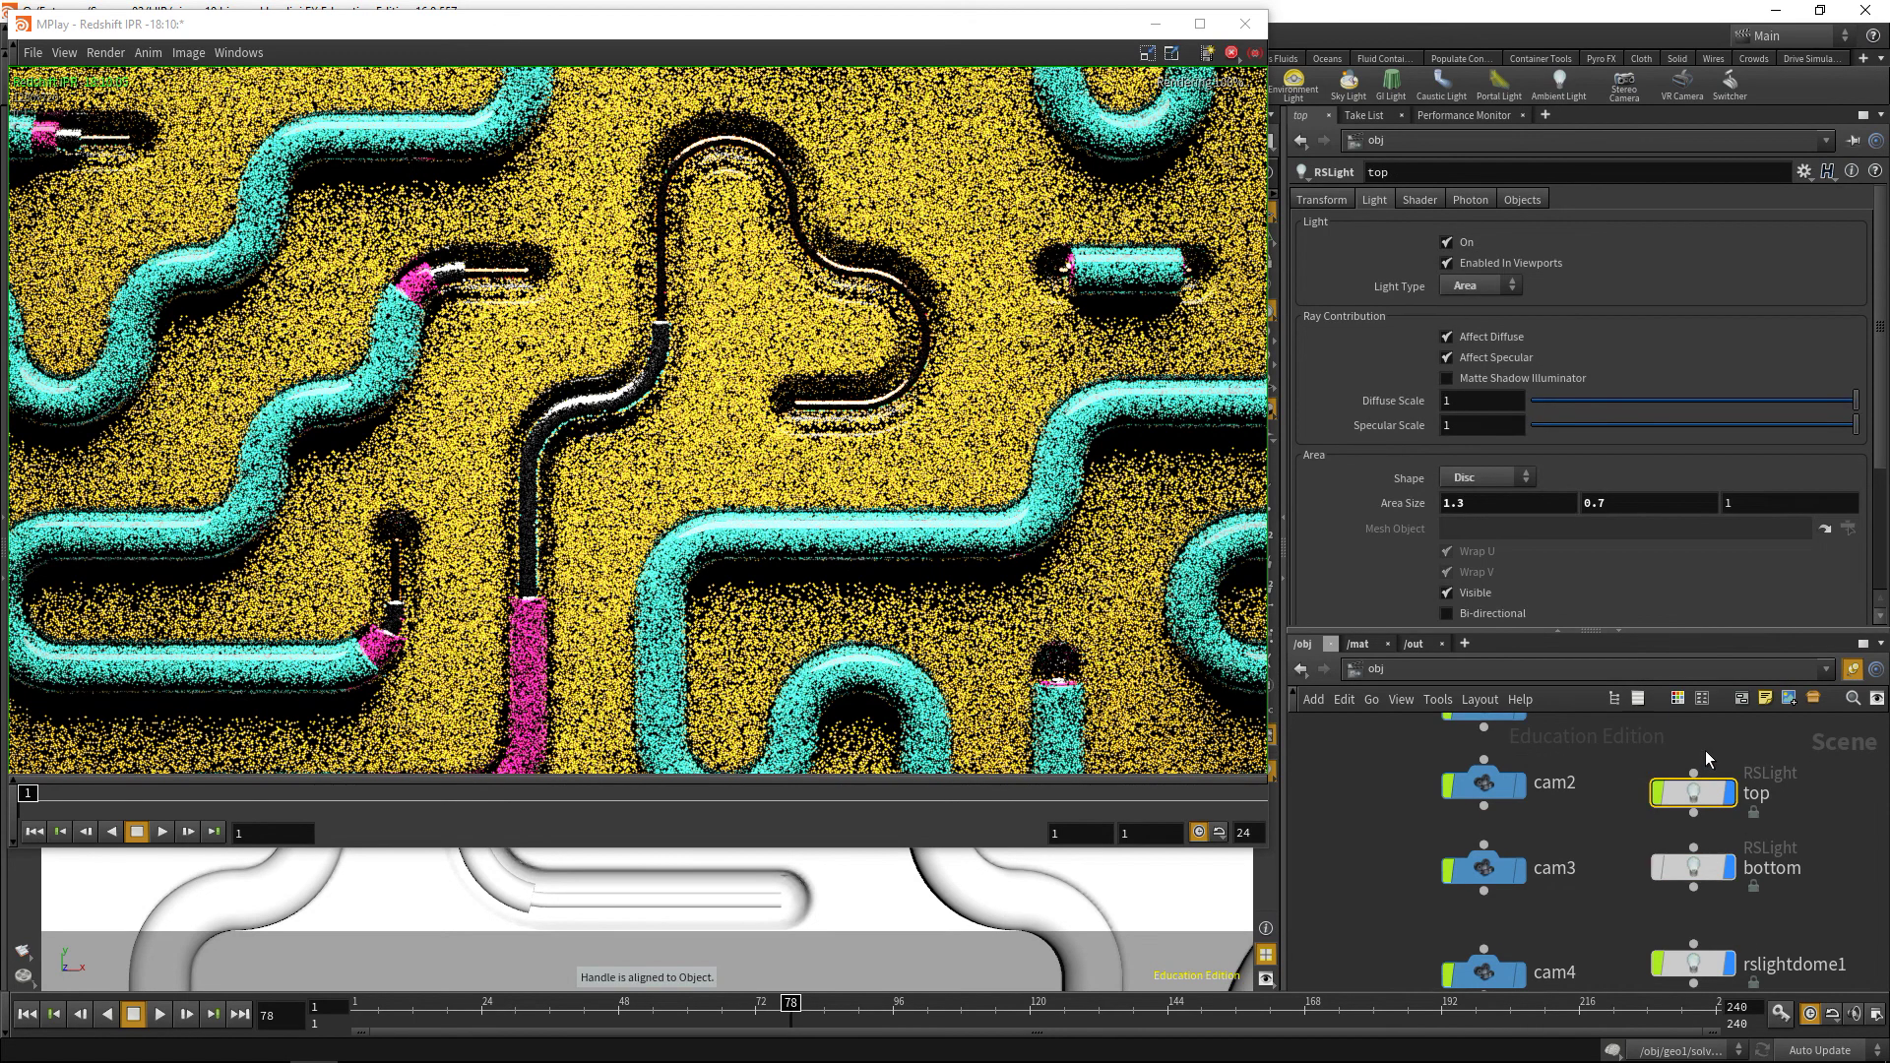
scroll(1850, 443, "down", 3)
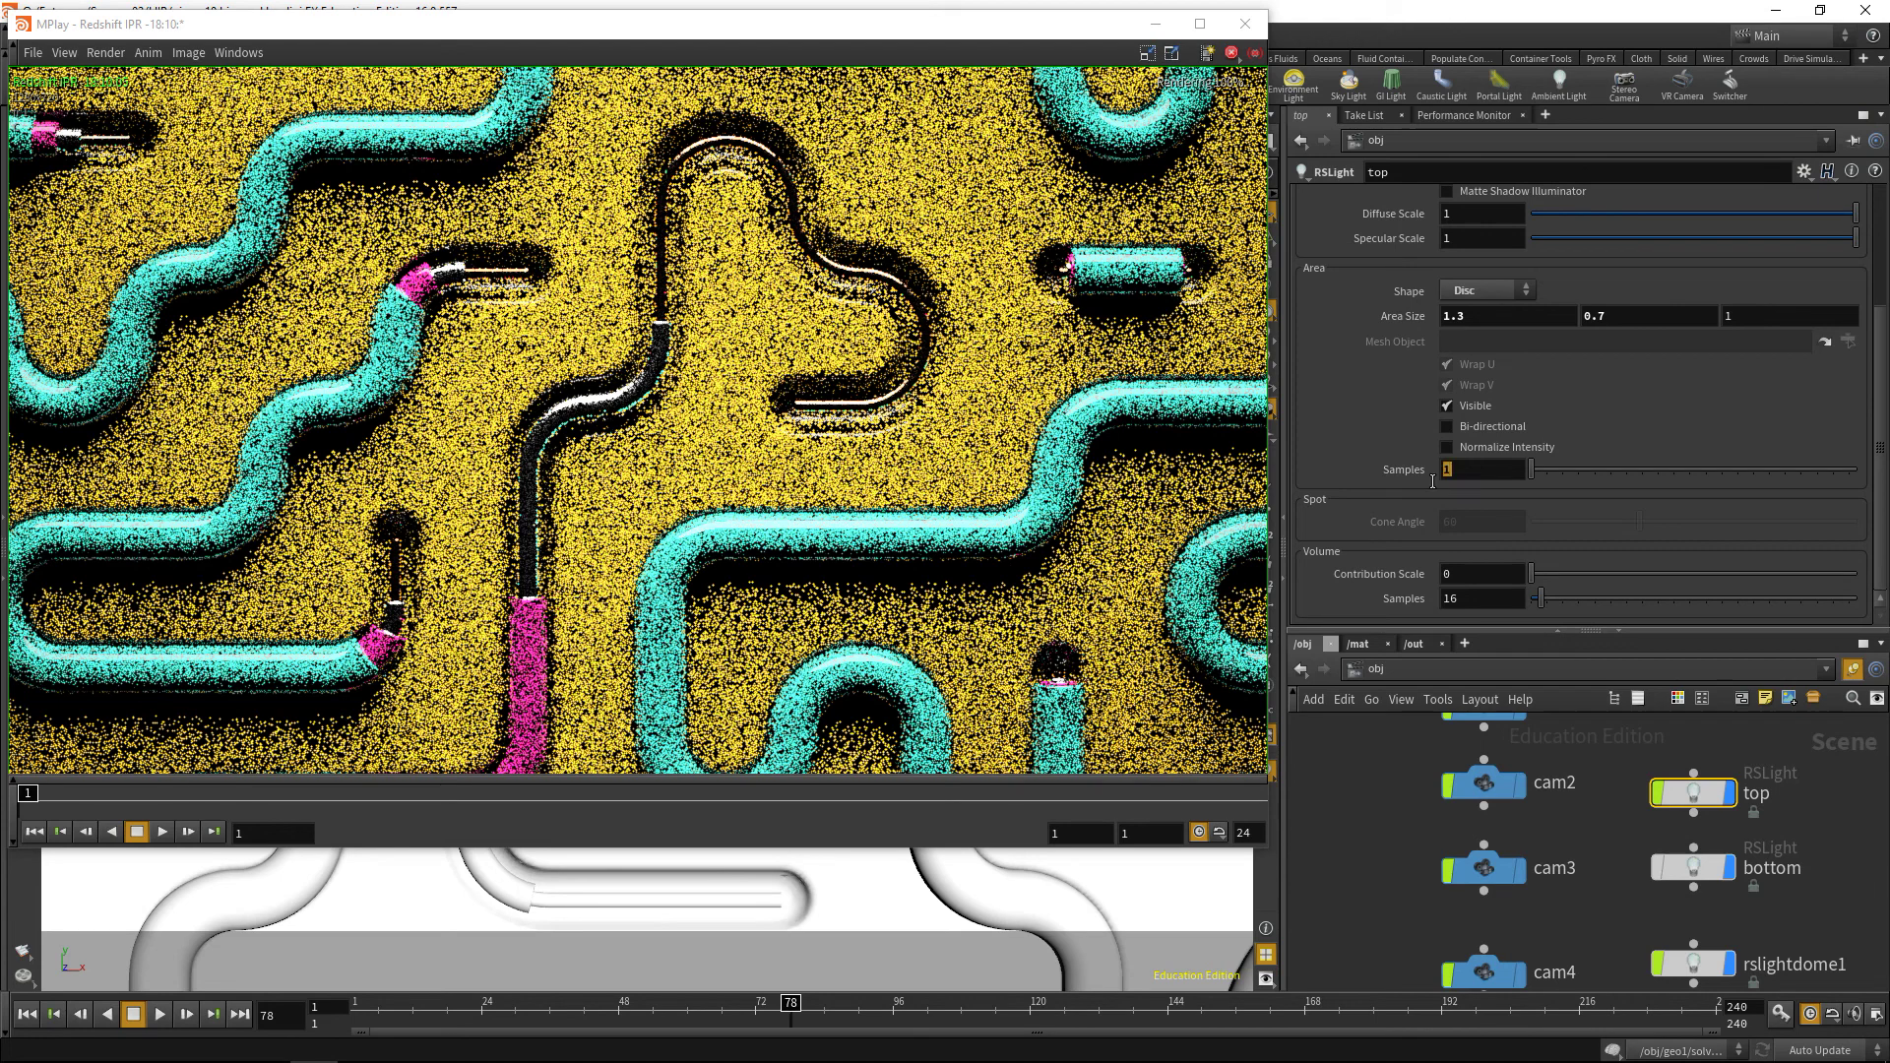
left_click_drag(1476, 474, 1399, 483)
type("4")
key("Return")
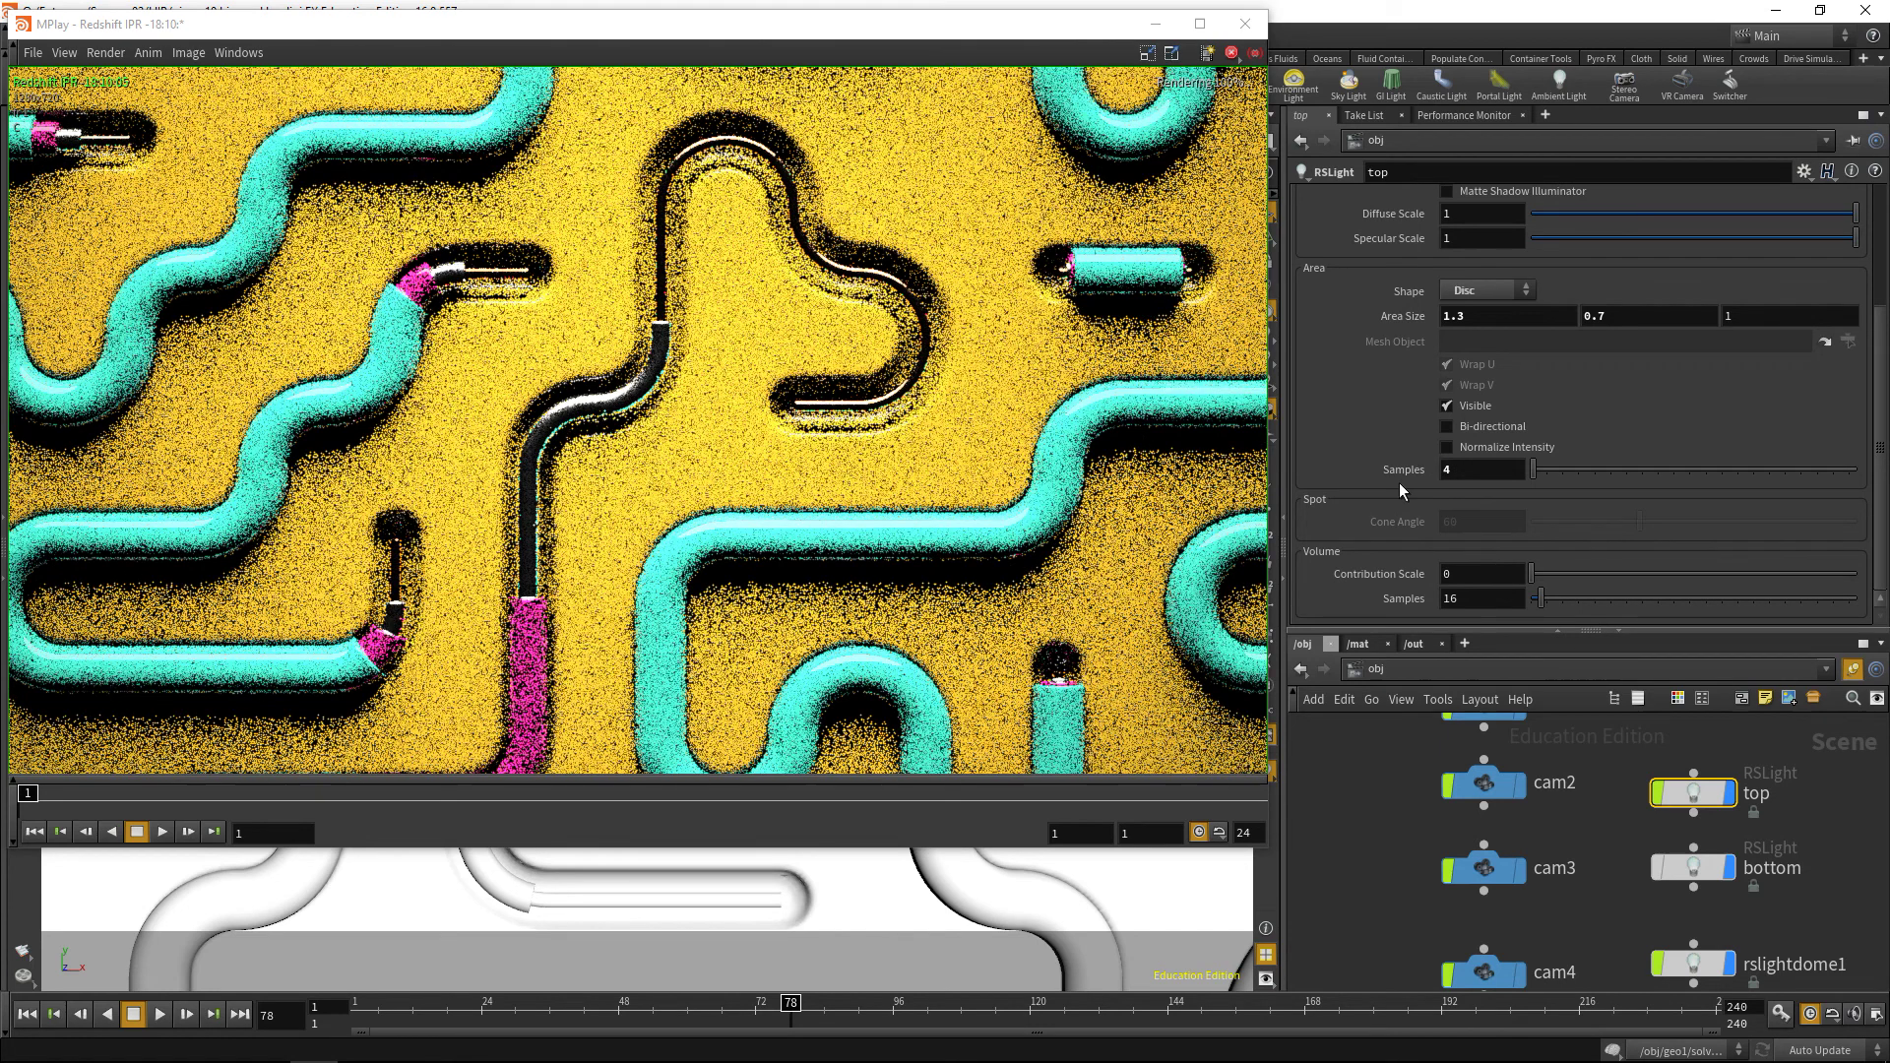
double_click(1447, 470)
type("8")
key("Return")
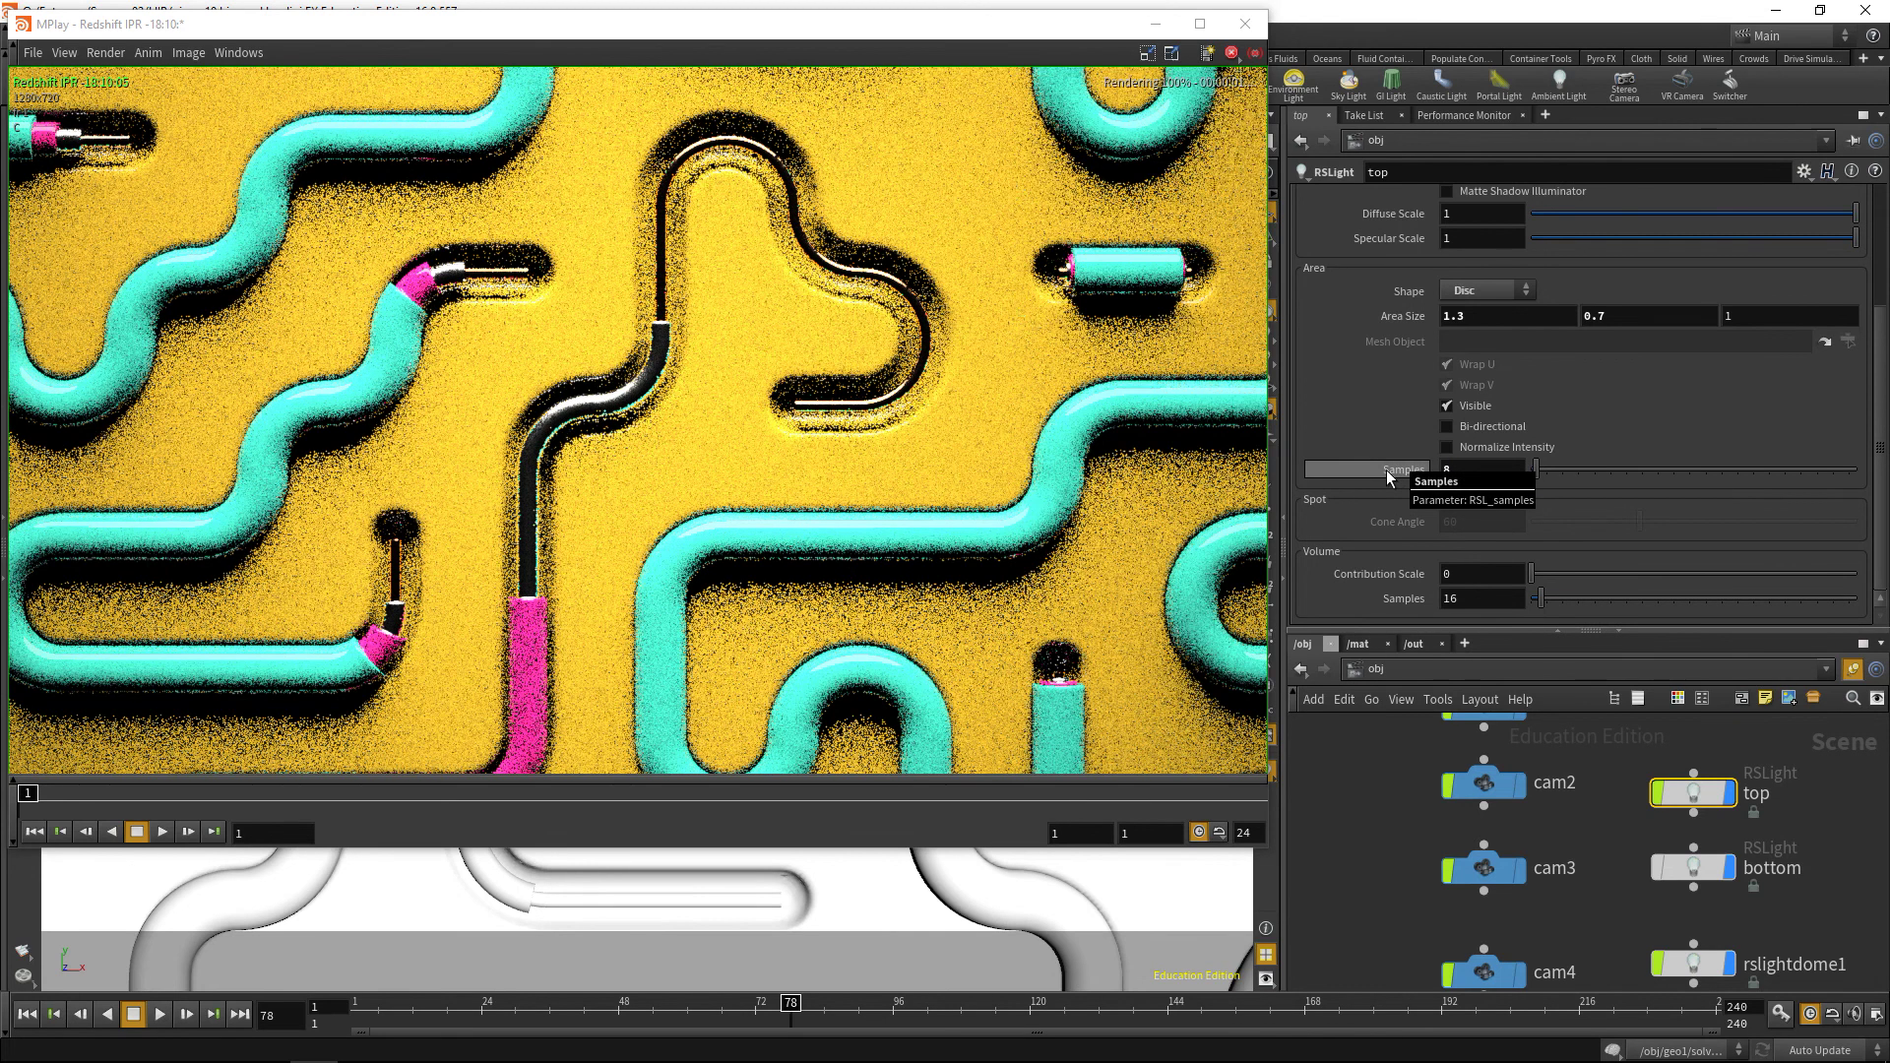
double_click(1453, 469)
type("16")
key("Return")
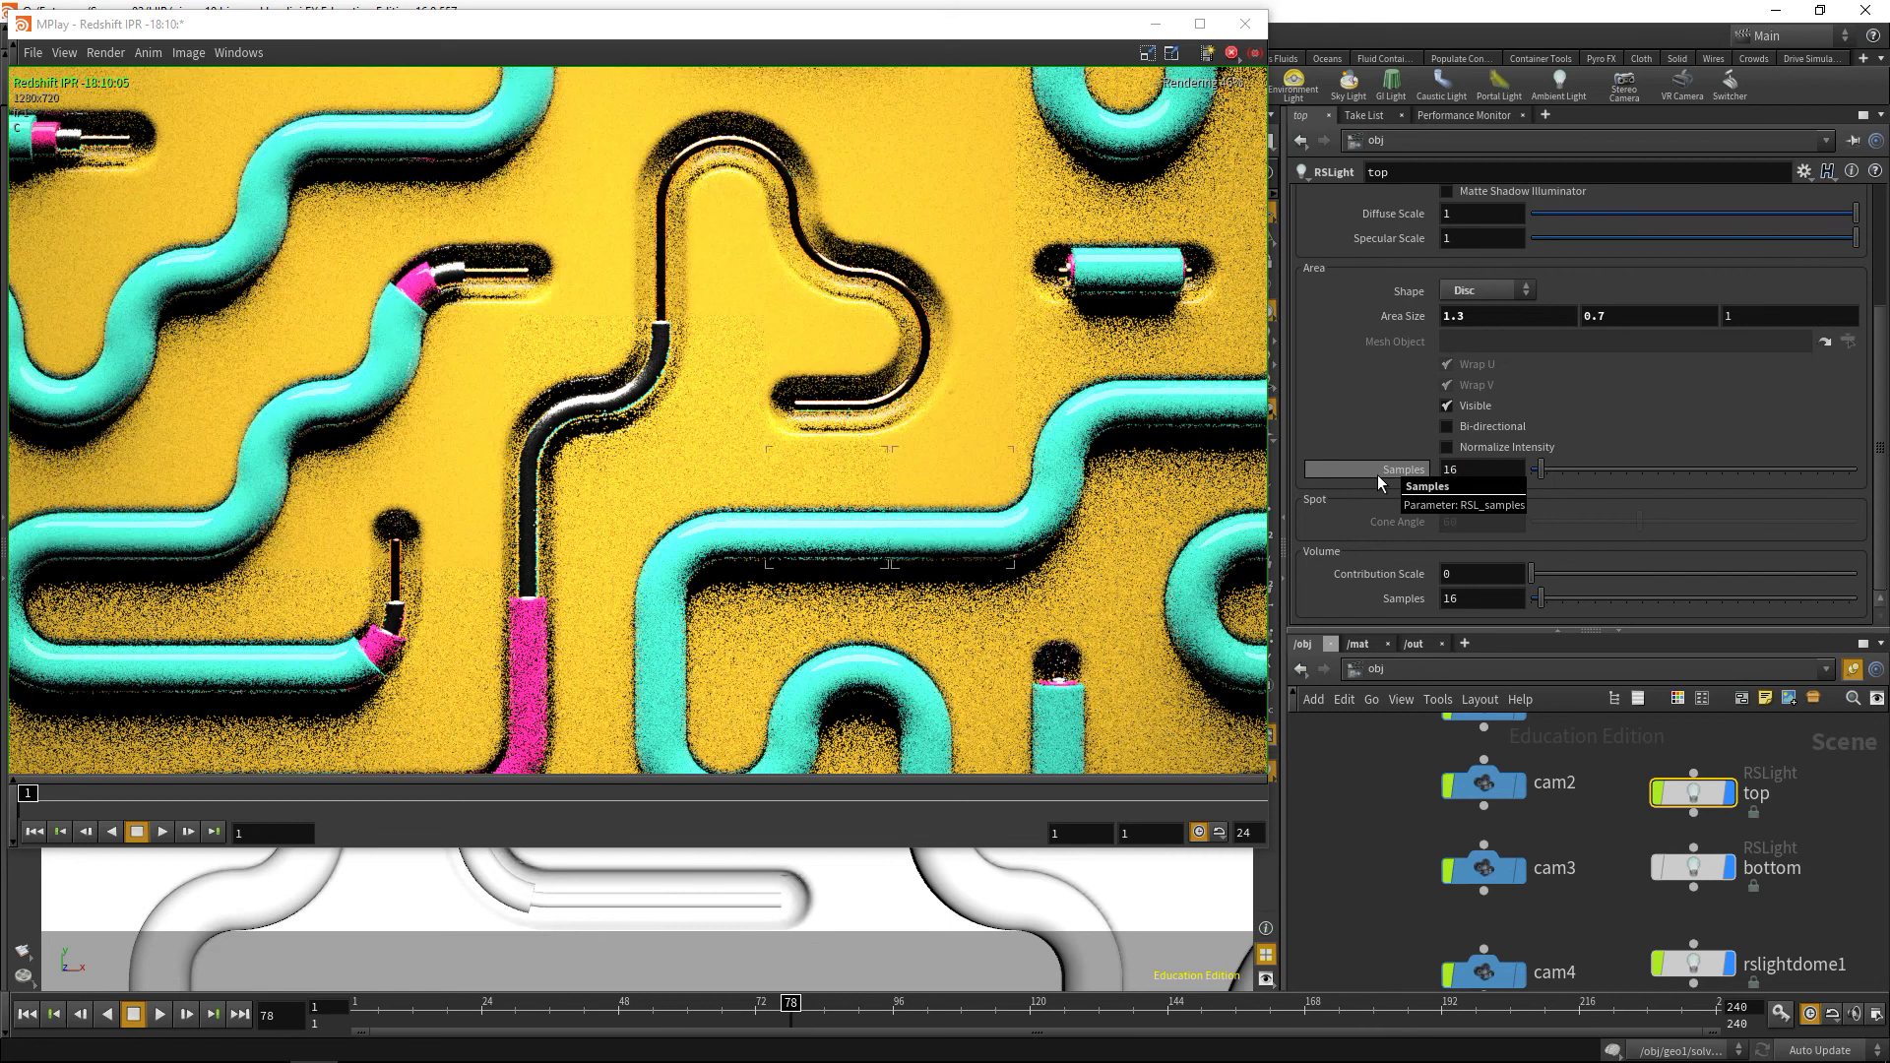
Keep doubling the top light's area samples: 32, 64, 128, 256, 512, then 1024.
key("BackSpace")
key("BackSpace")
type("32")
key("Return")
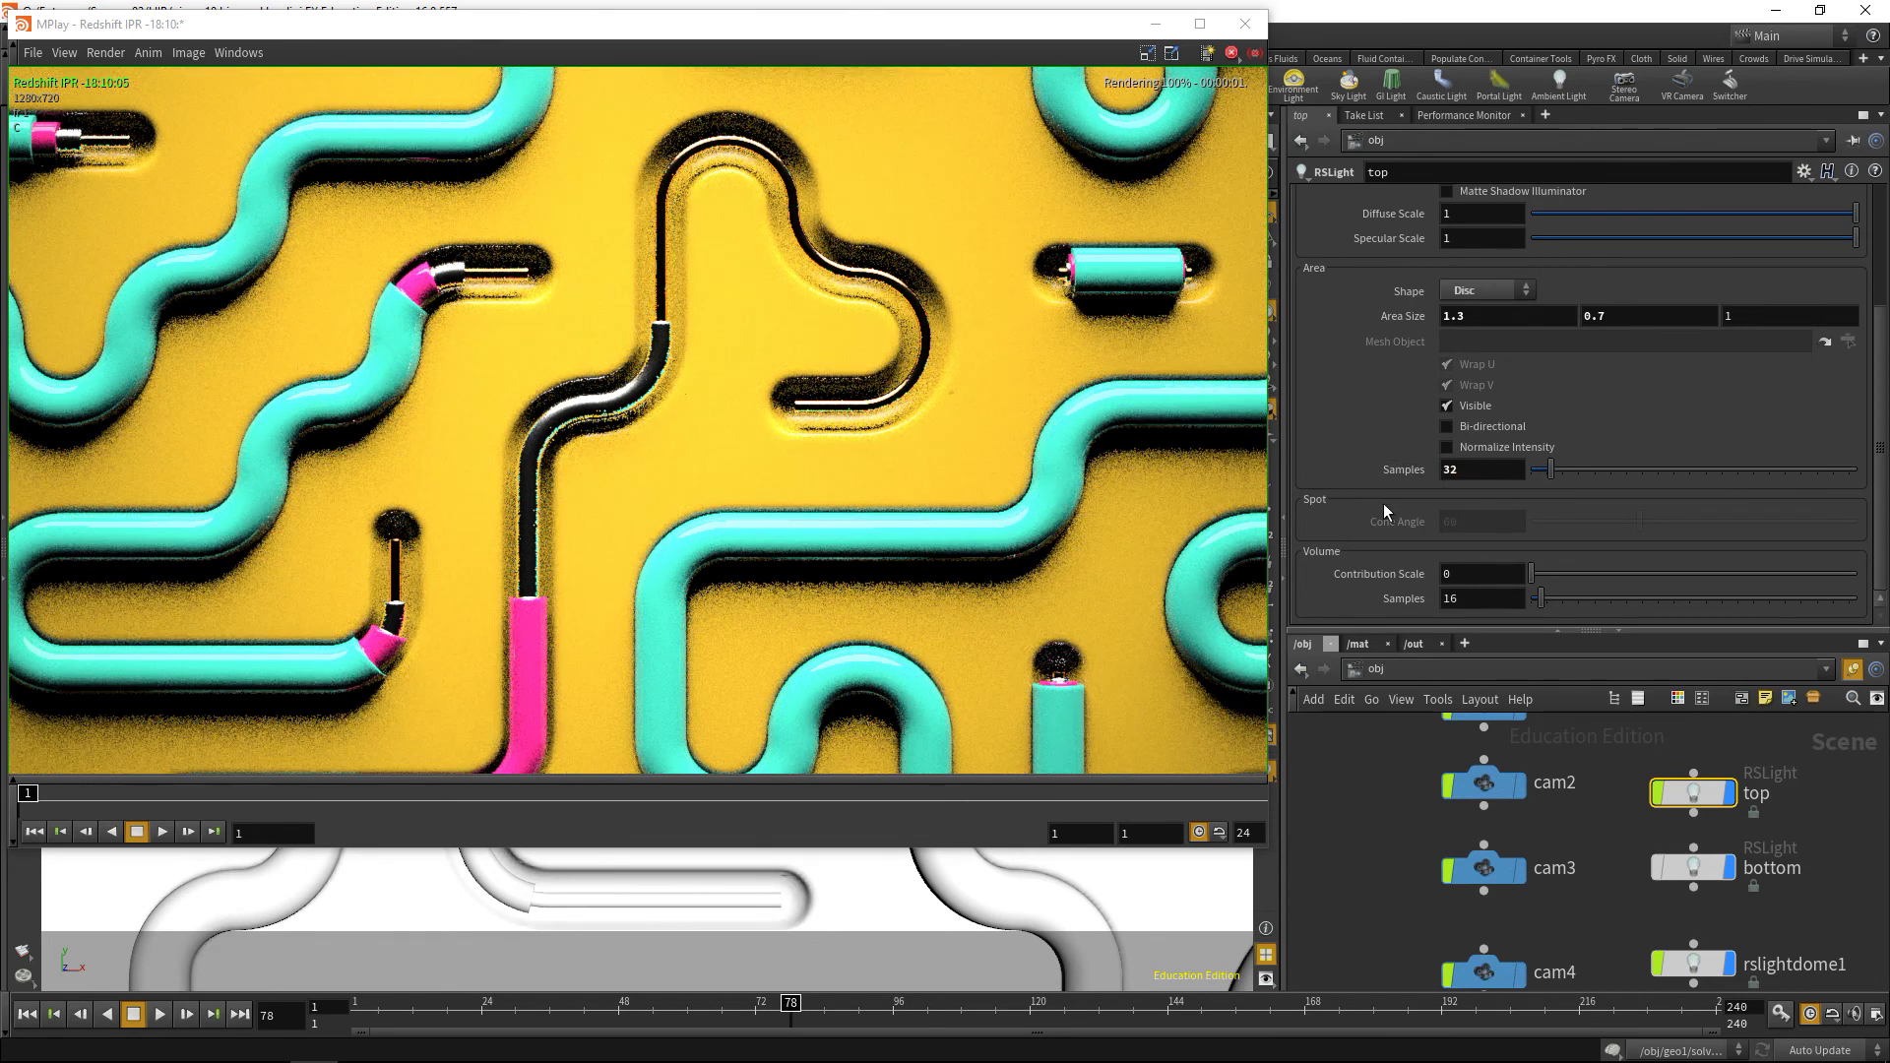
type("64")
key("Return")
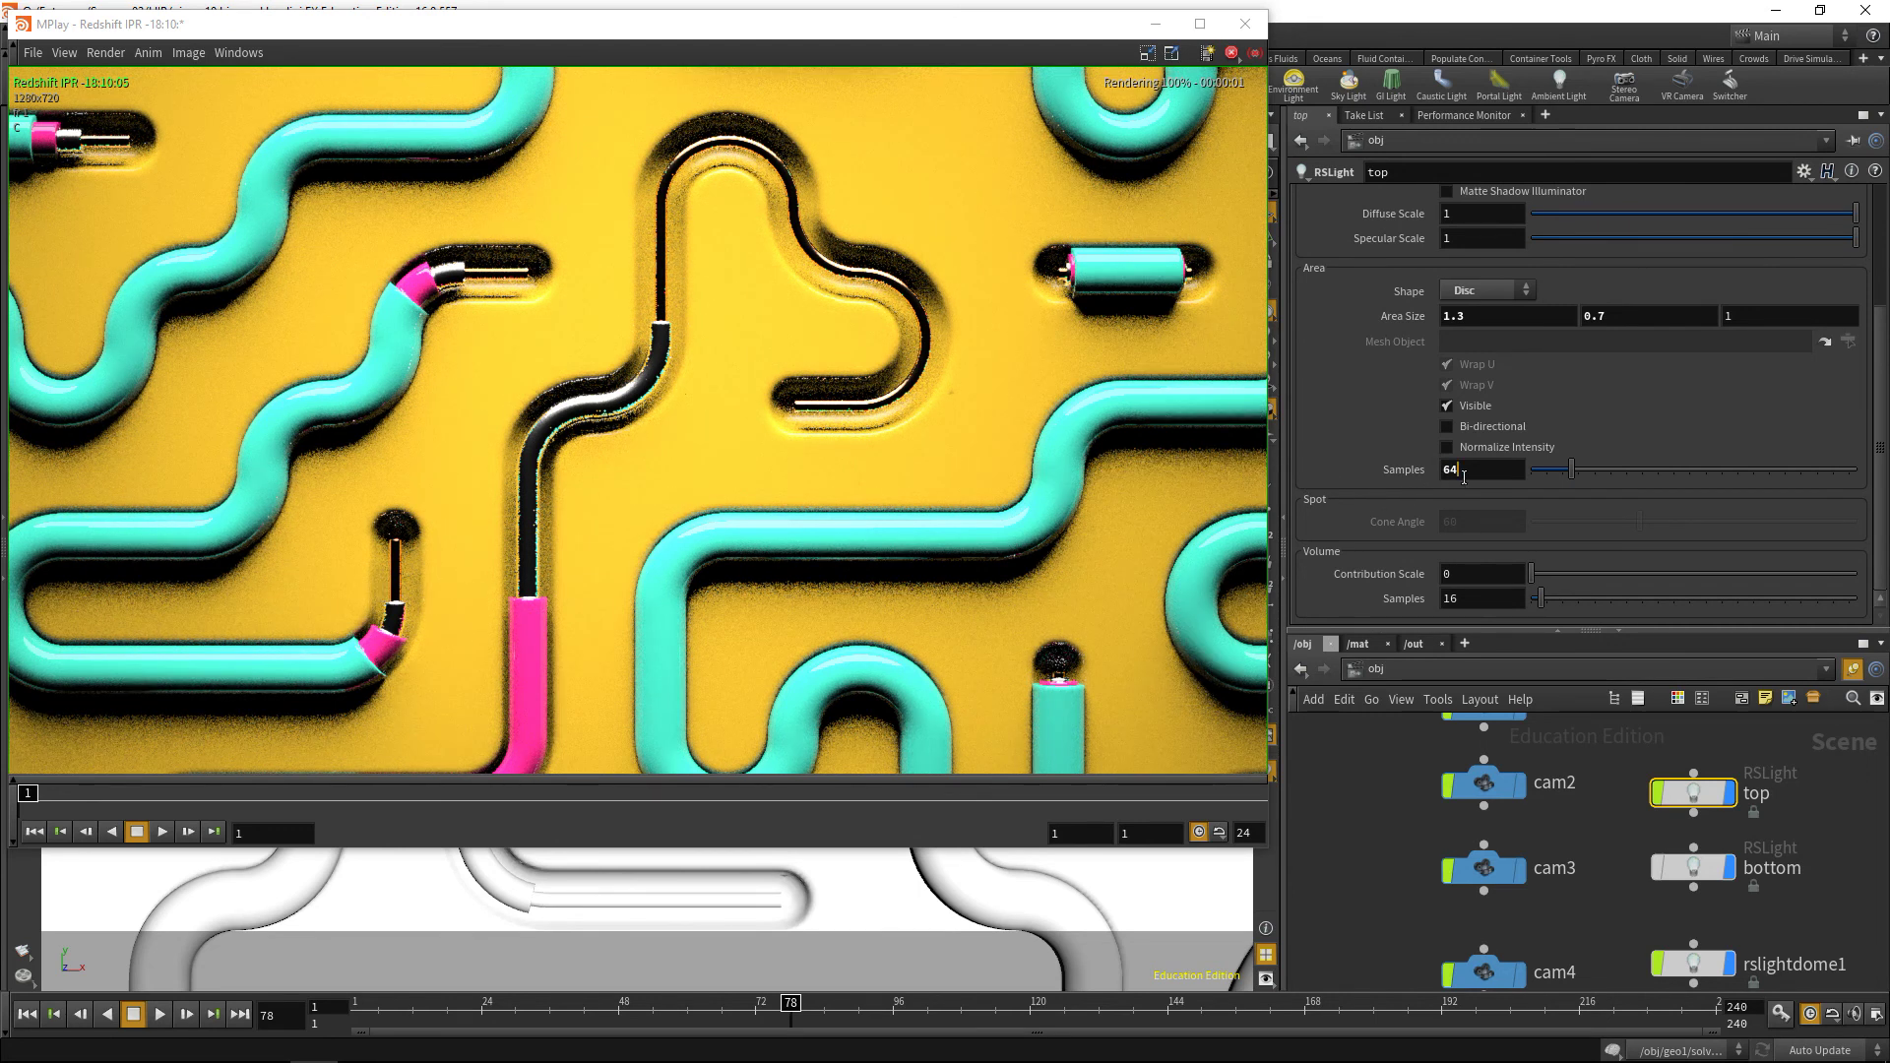
type("128")
key("Return")
type("256")
key("Return")
left_click_drag(1495, 466, 1350, 471)
type("512")
key("Return")
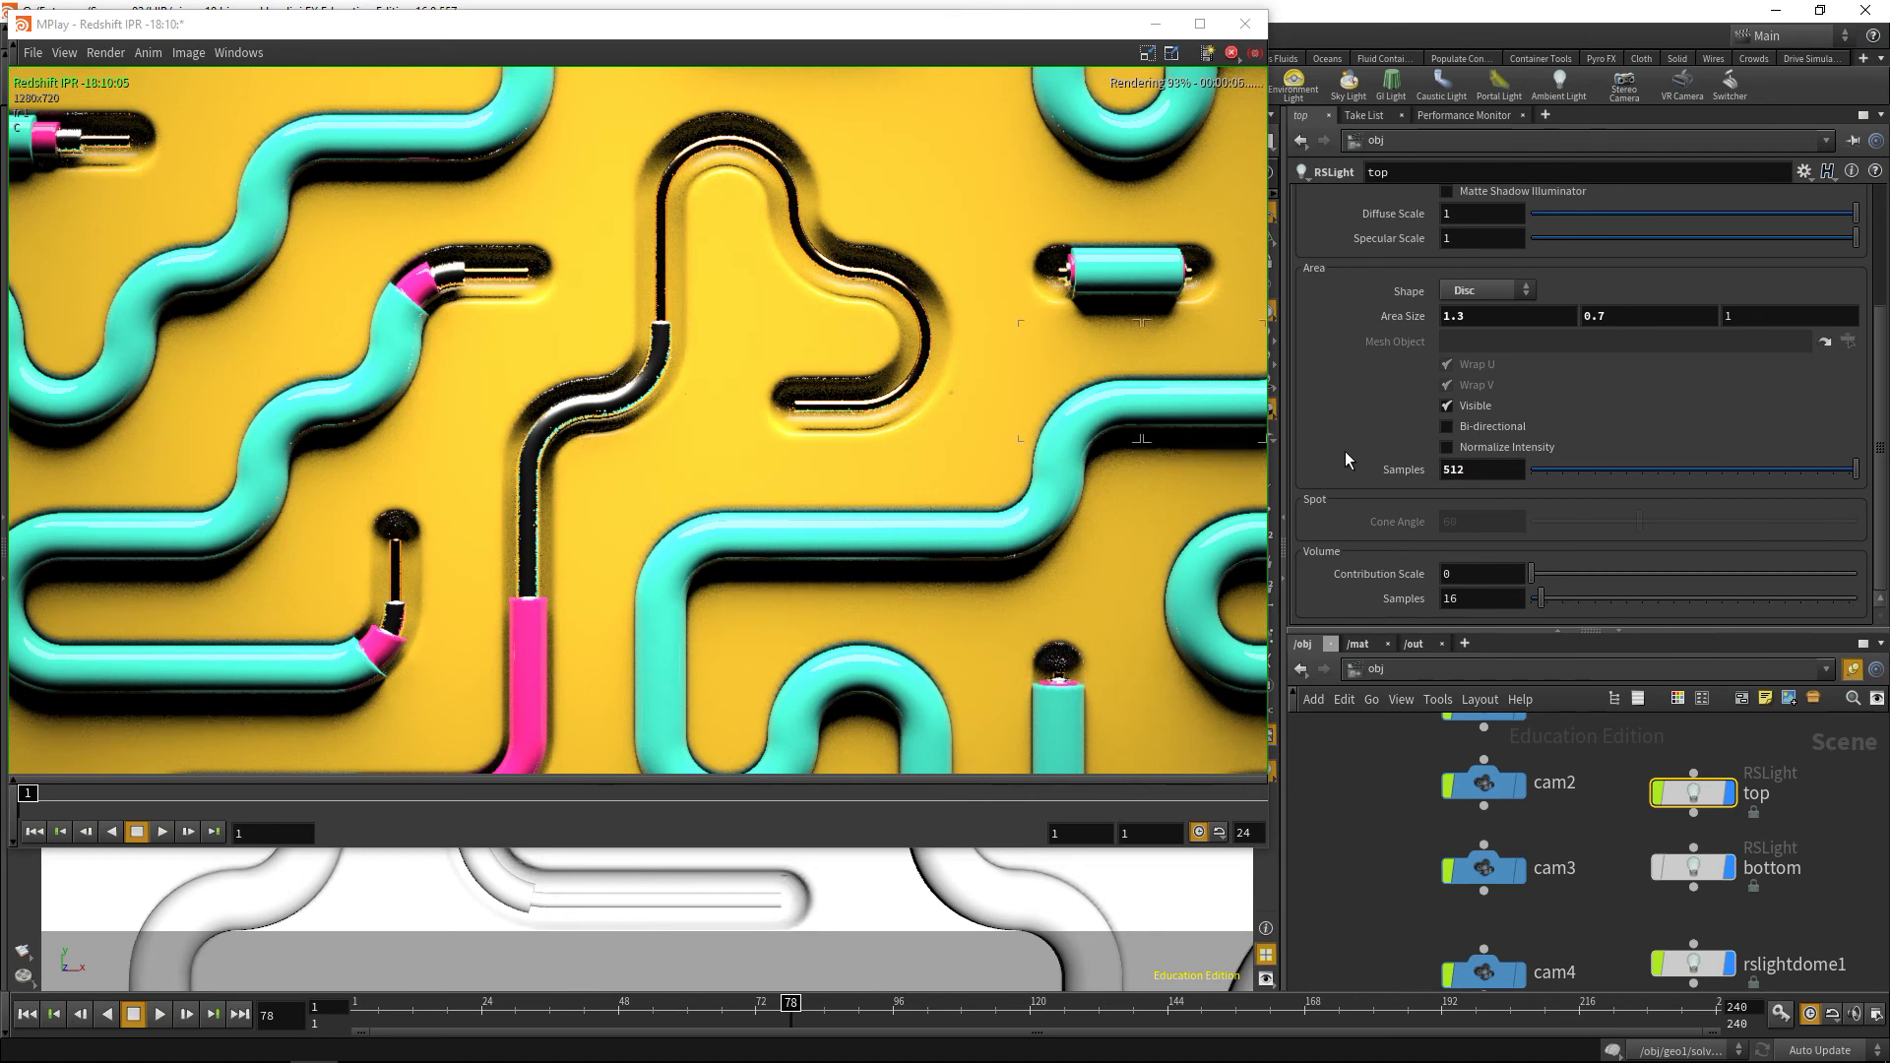
left_click_drag(1492, 475, 1424, 483)
key("Return")
left_click_drag(1879, 482, 1873, 300)
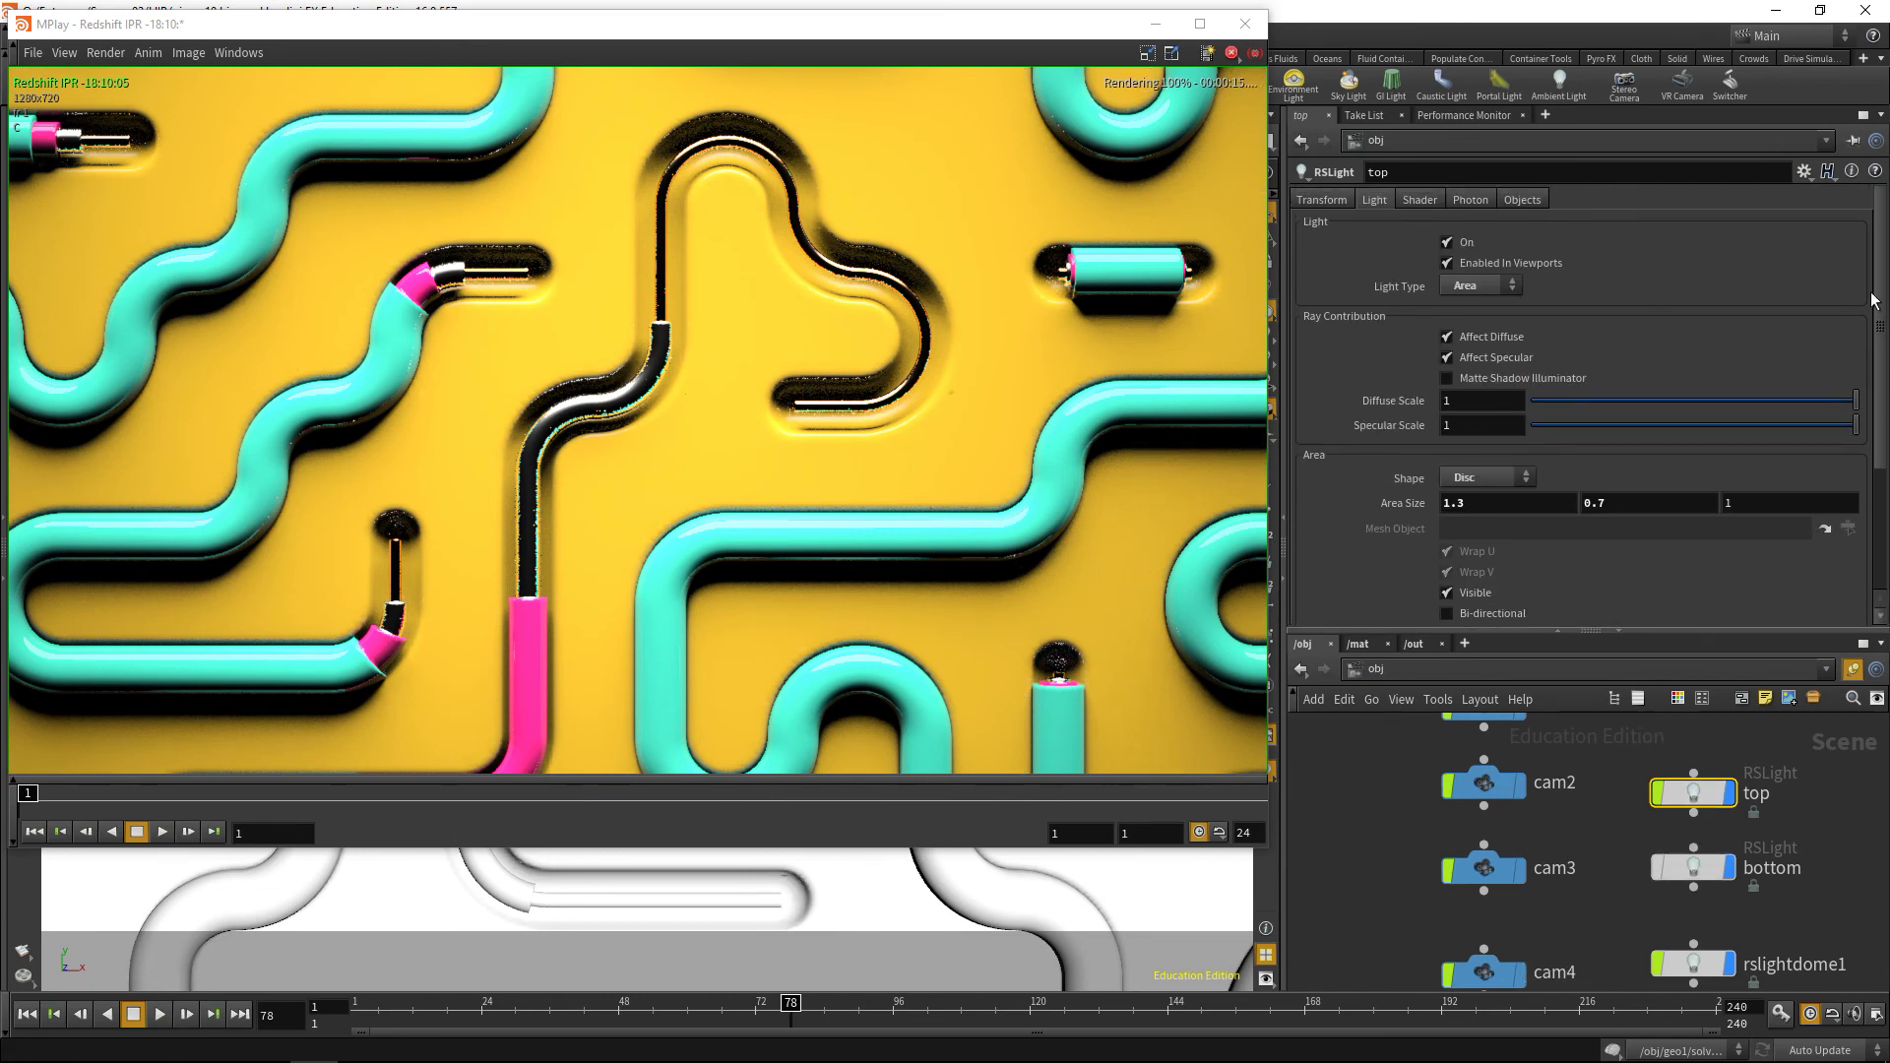
Turn the top light off, switch the bottom light on, and set its area samples to 2, then 256.
left_click(1446, 243)
left_click(1678, 866)
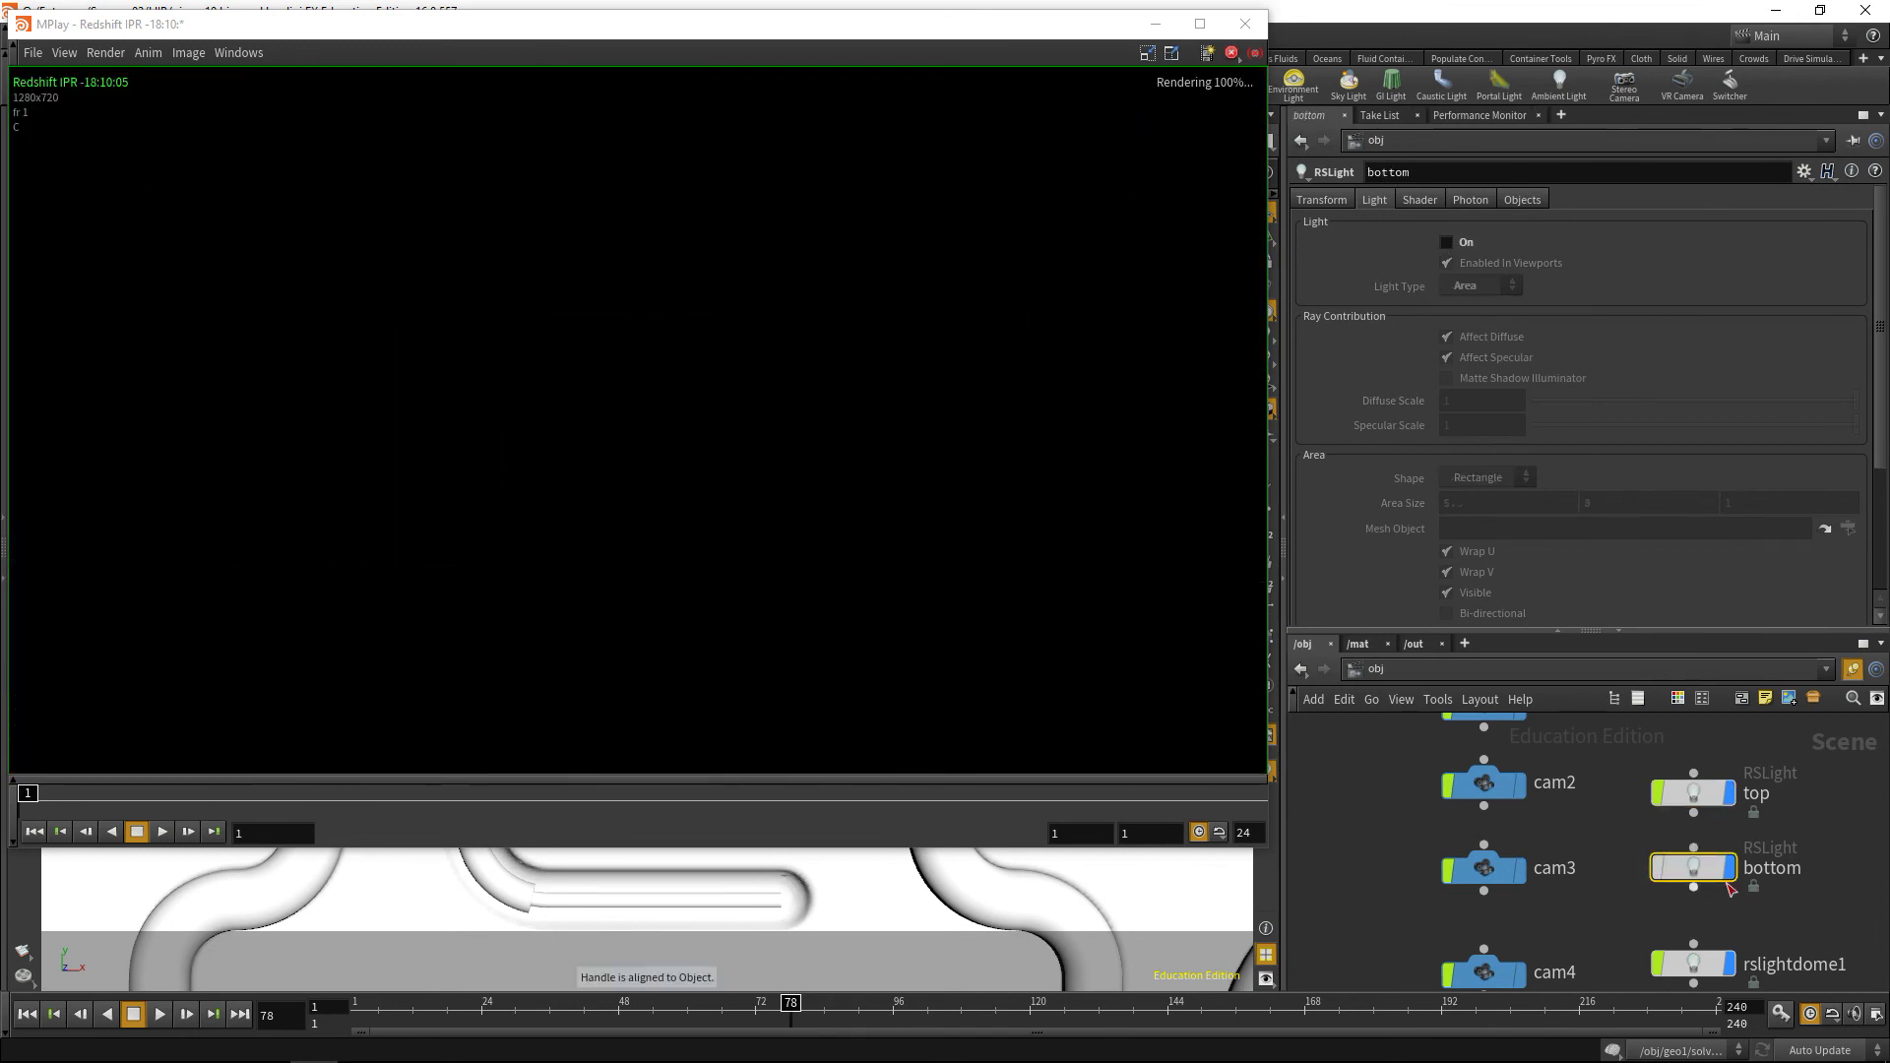
left_click(1446, 242)
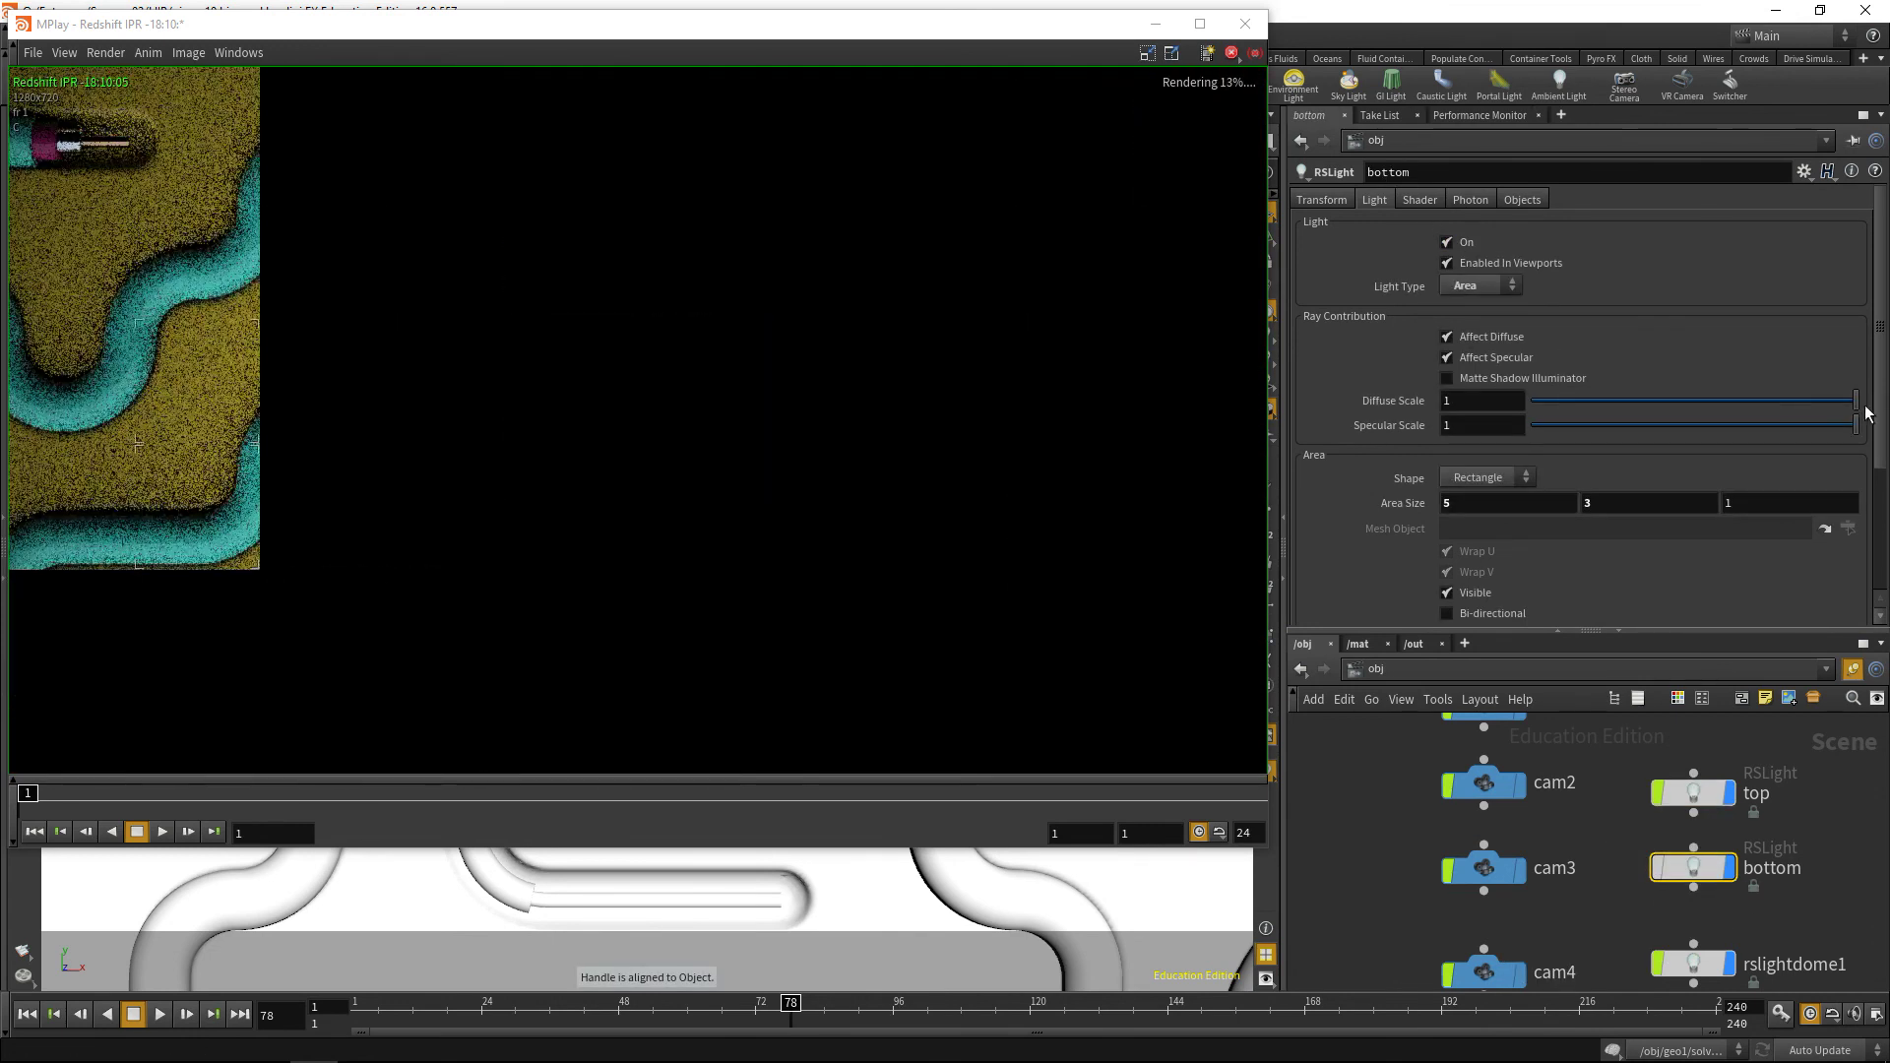
scroll(1886, 534, "down", 4)
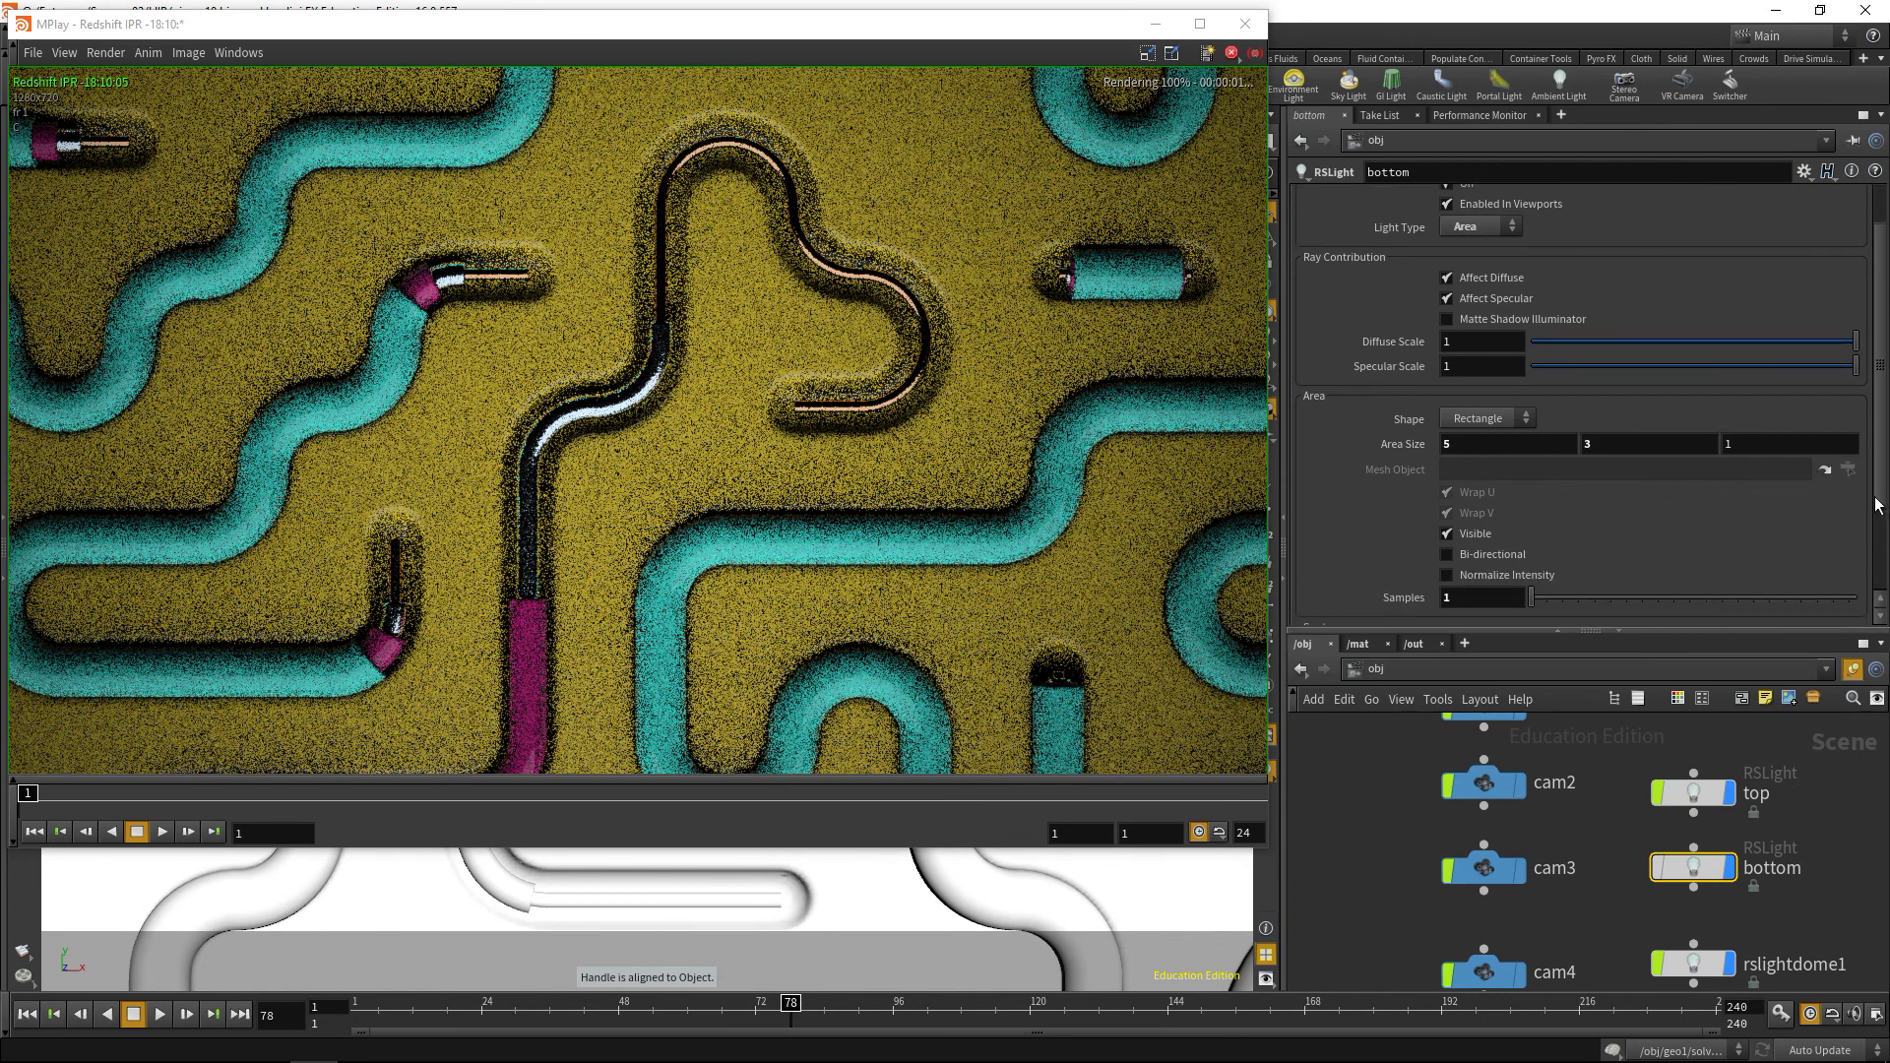
type("2")
key("Return")
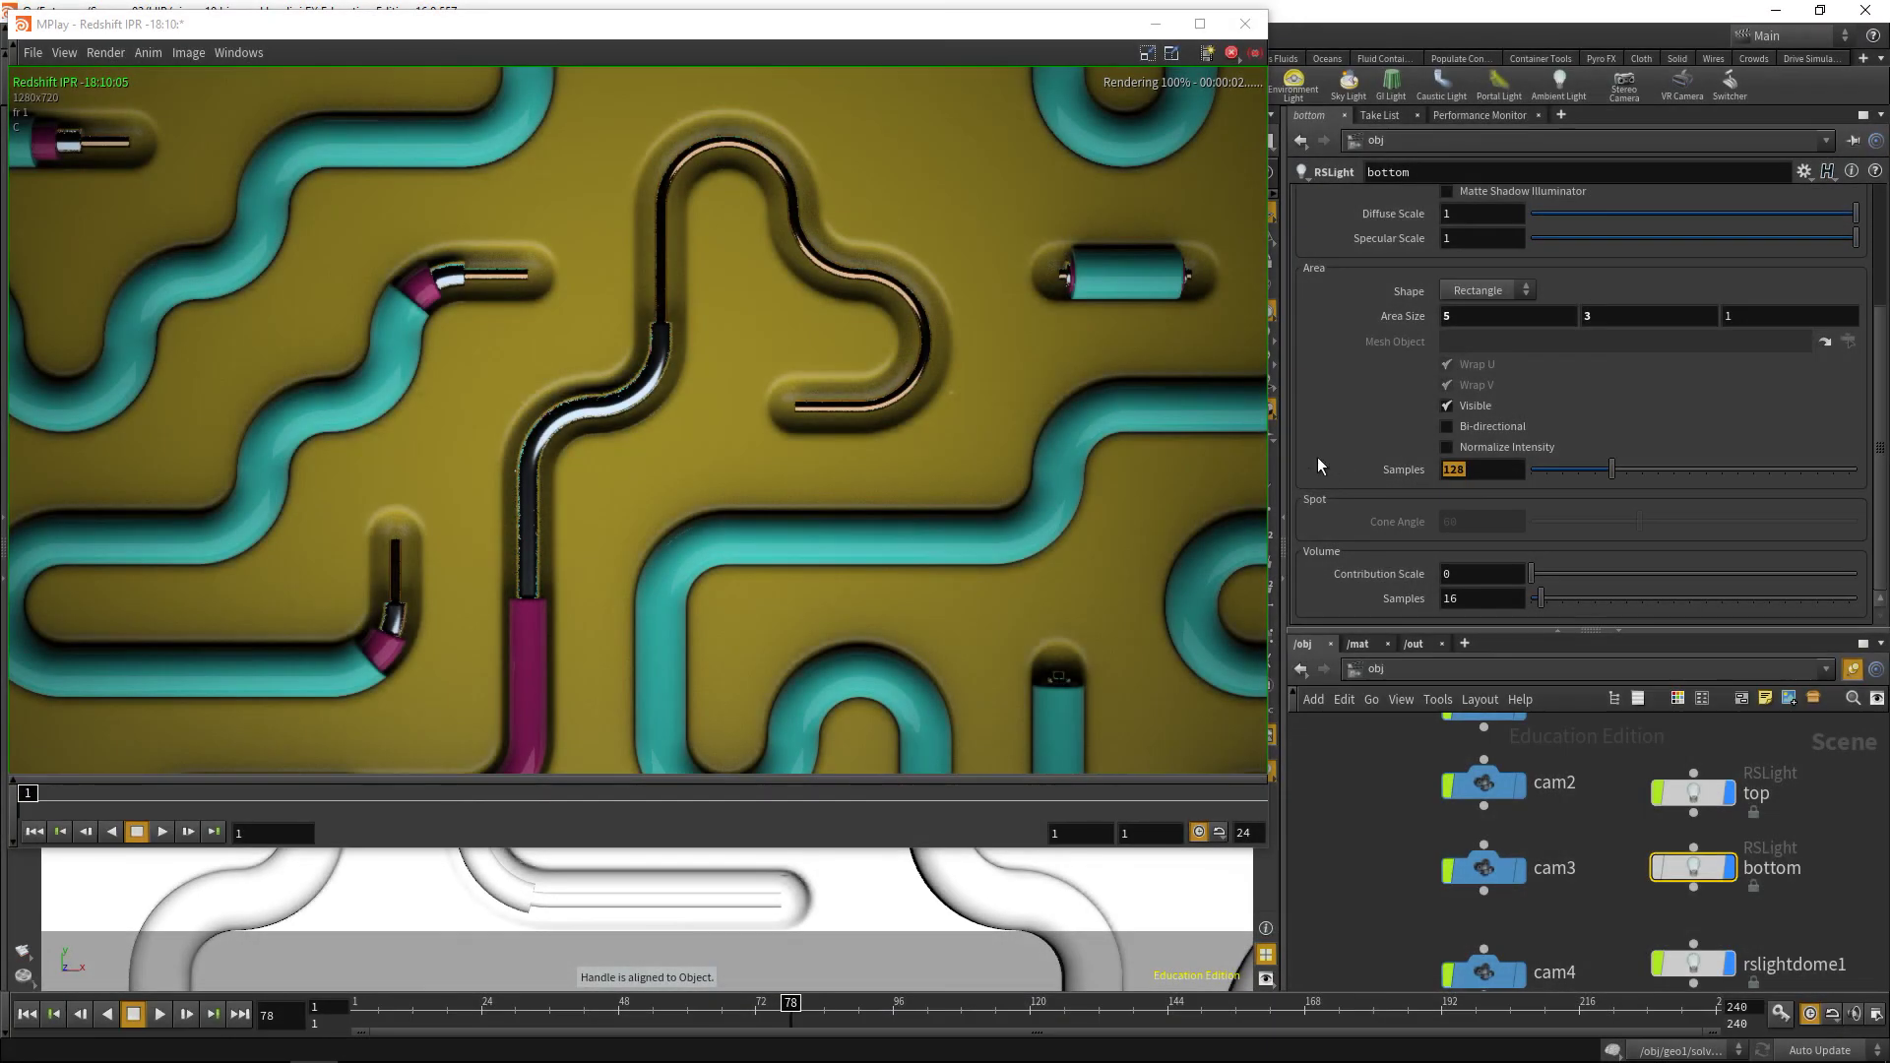
type("256")
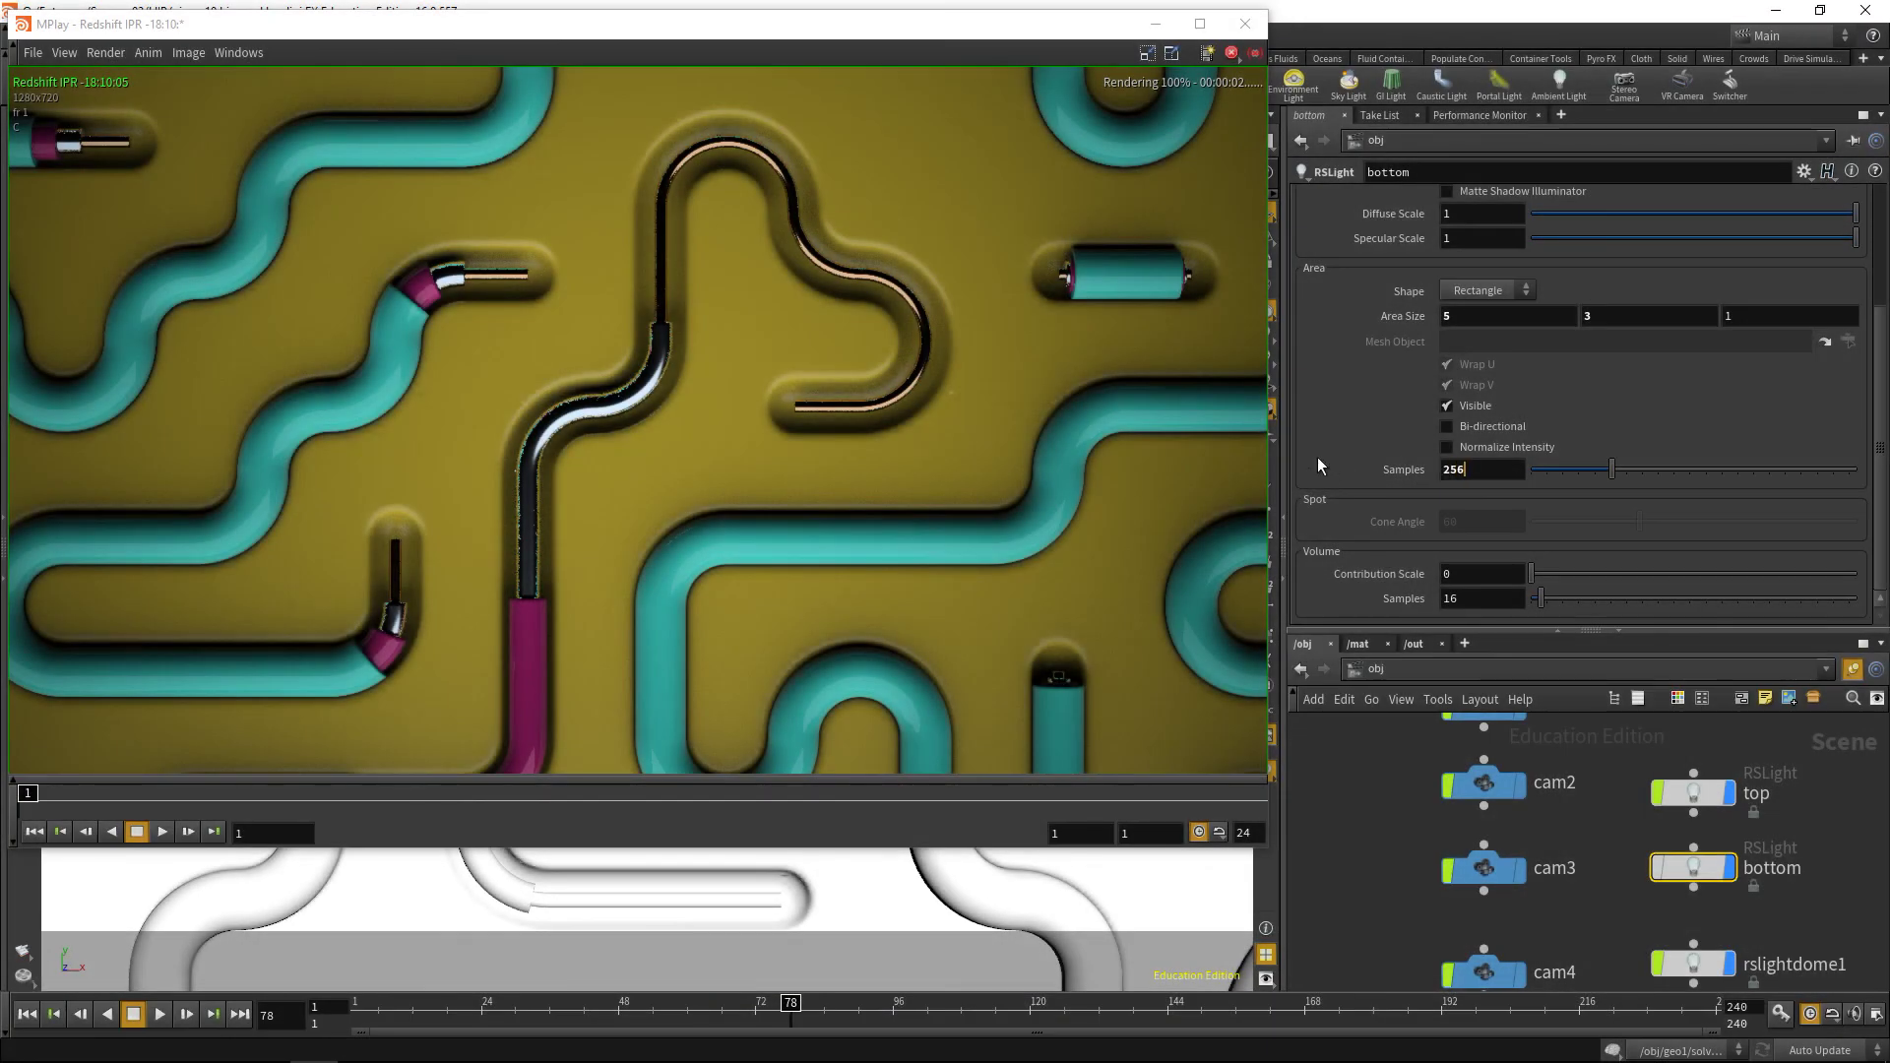
key("Return")
Switch the bottom light off again and select the rslightdome1 dome light.
scroll(1604, 237, "up", 3)
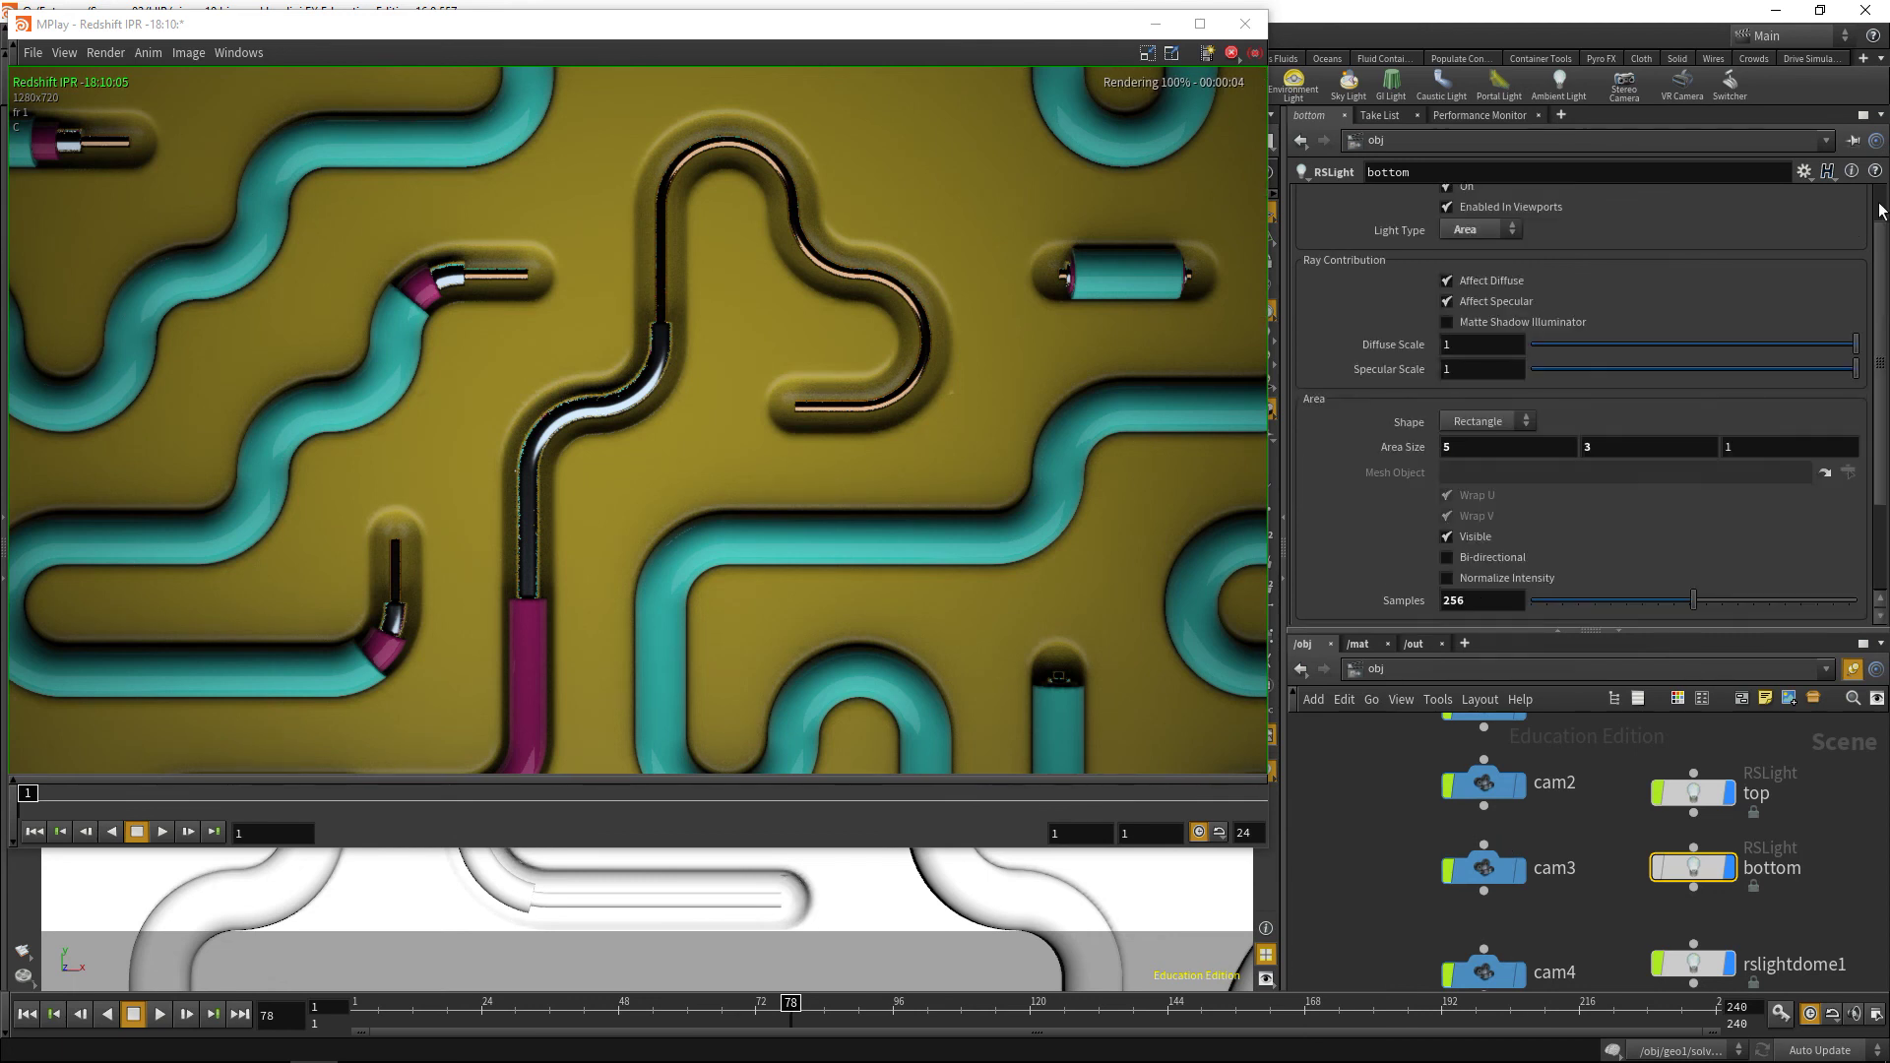
left_click(1447, 243)
left_click_drag(1615, 923, 1718, 977)
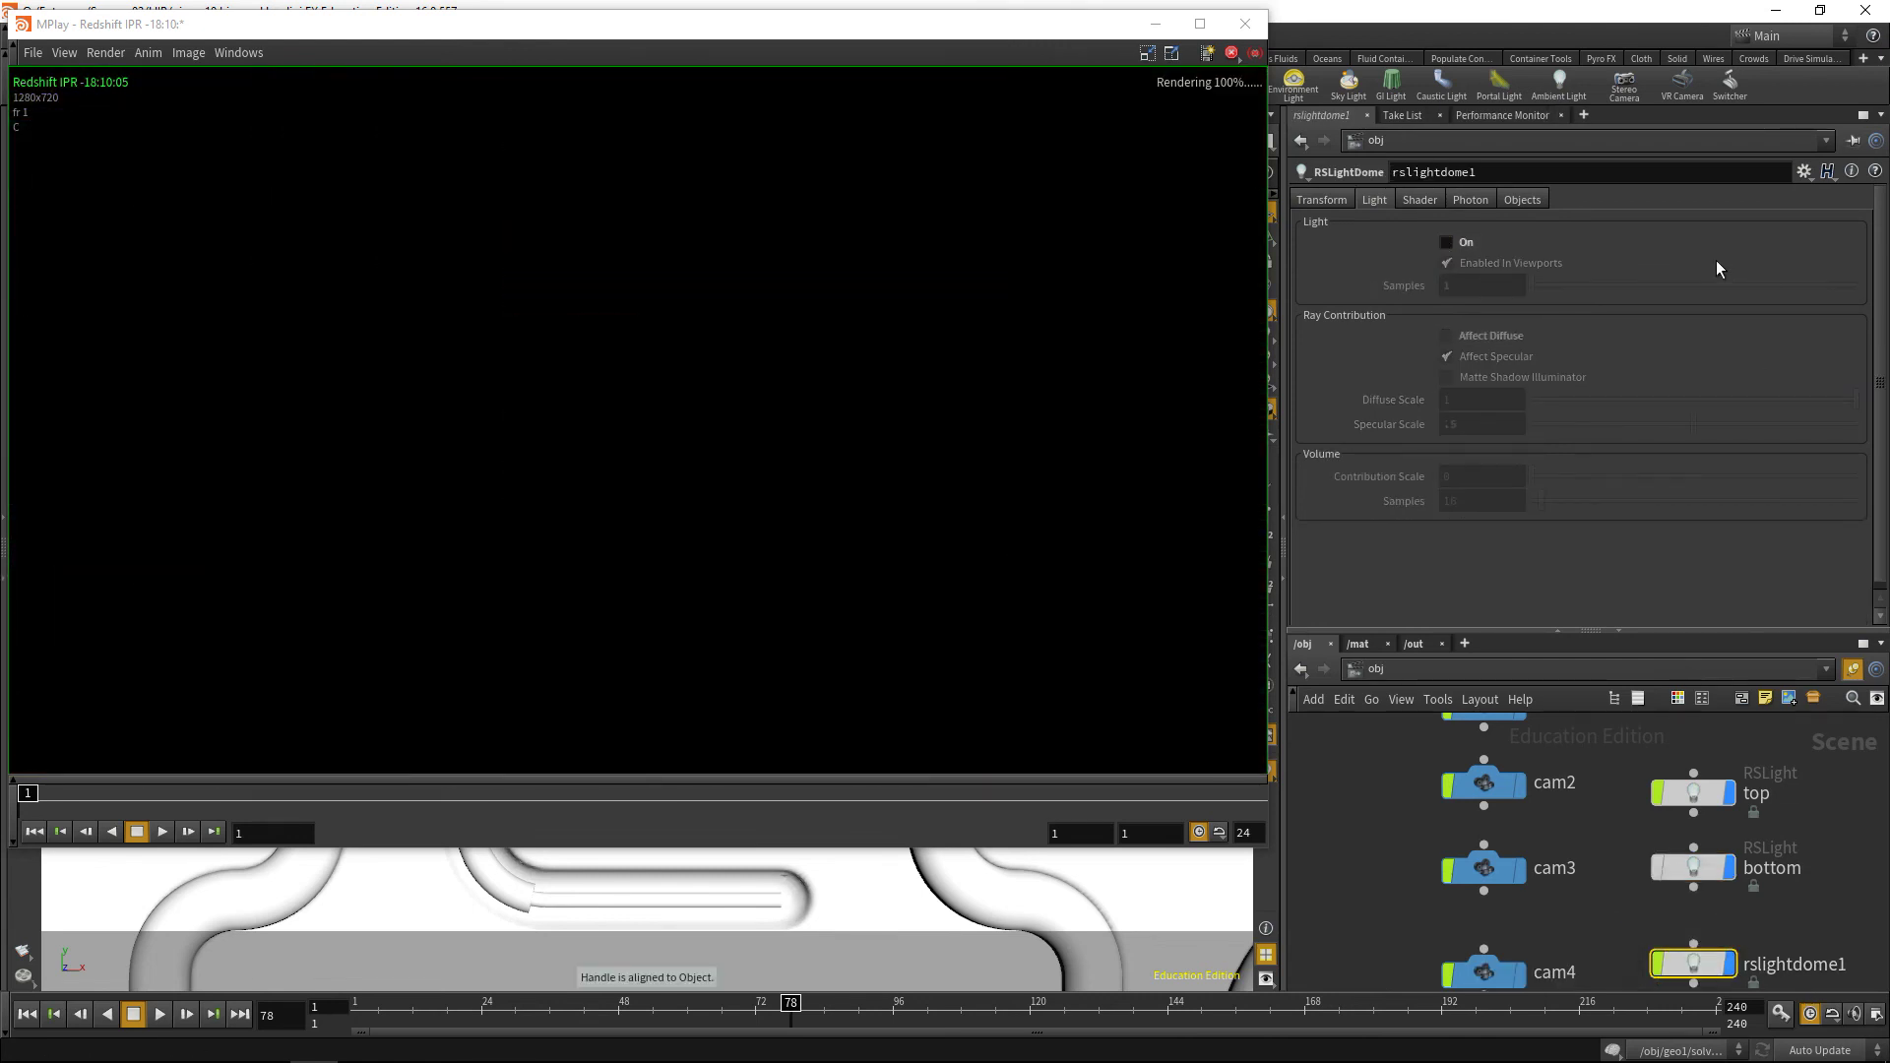
Turn rslightdome1 on and set its samples to 16, then 32.
left_click(1446, 243)
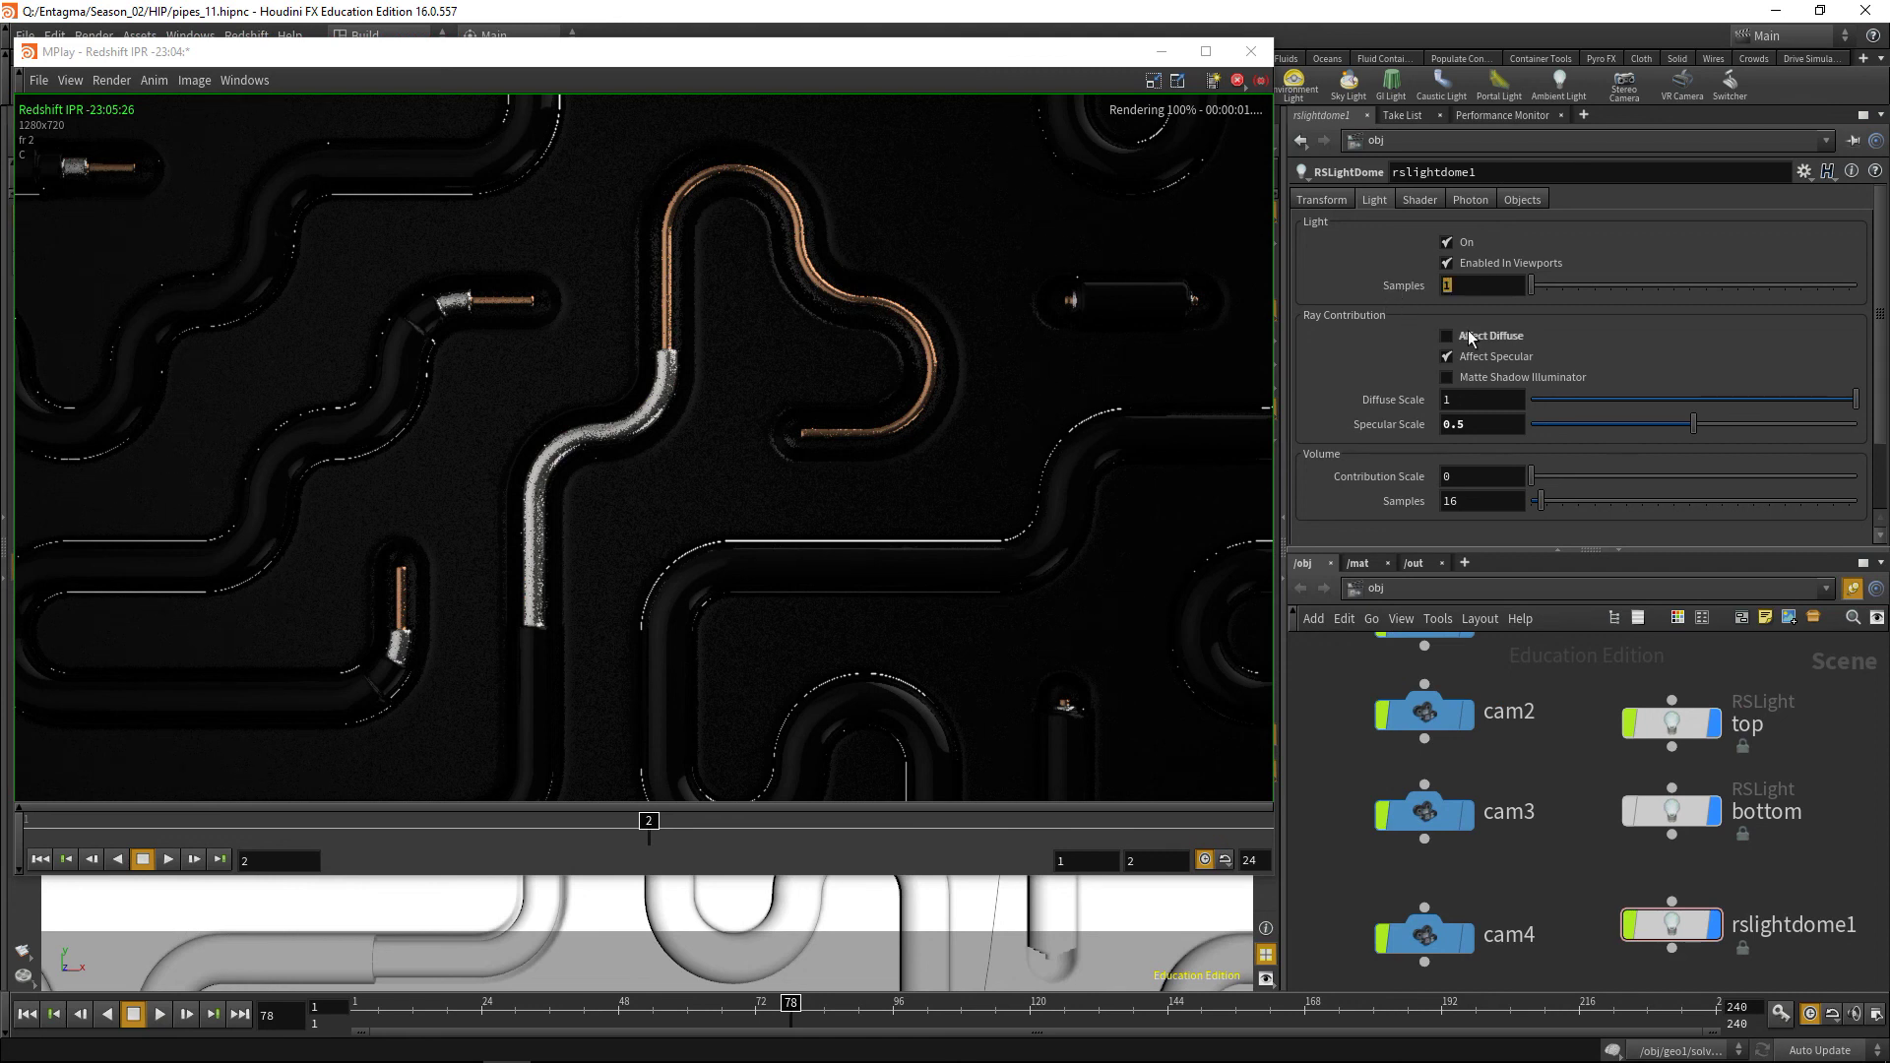
type("16")
key("Return")
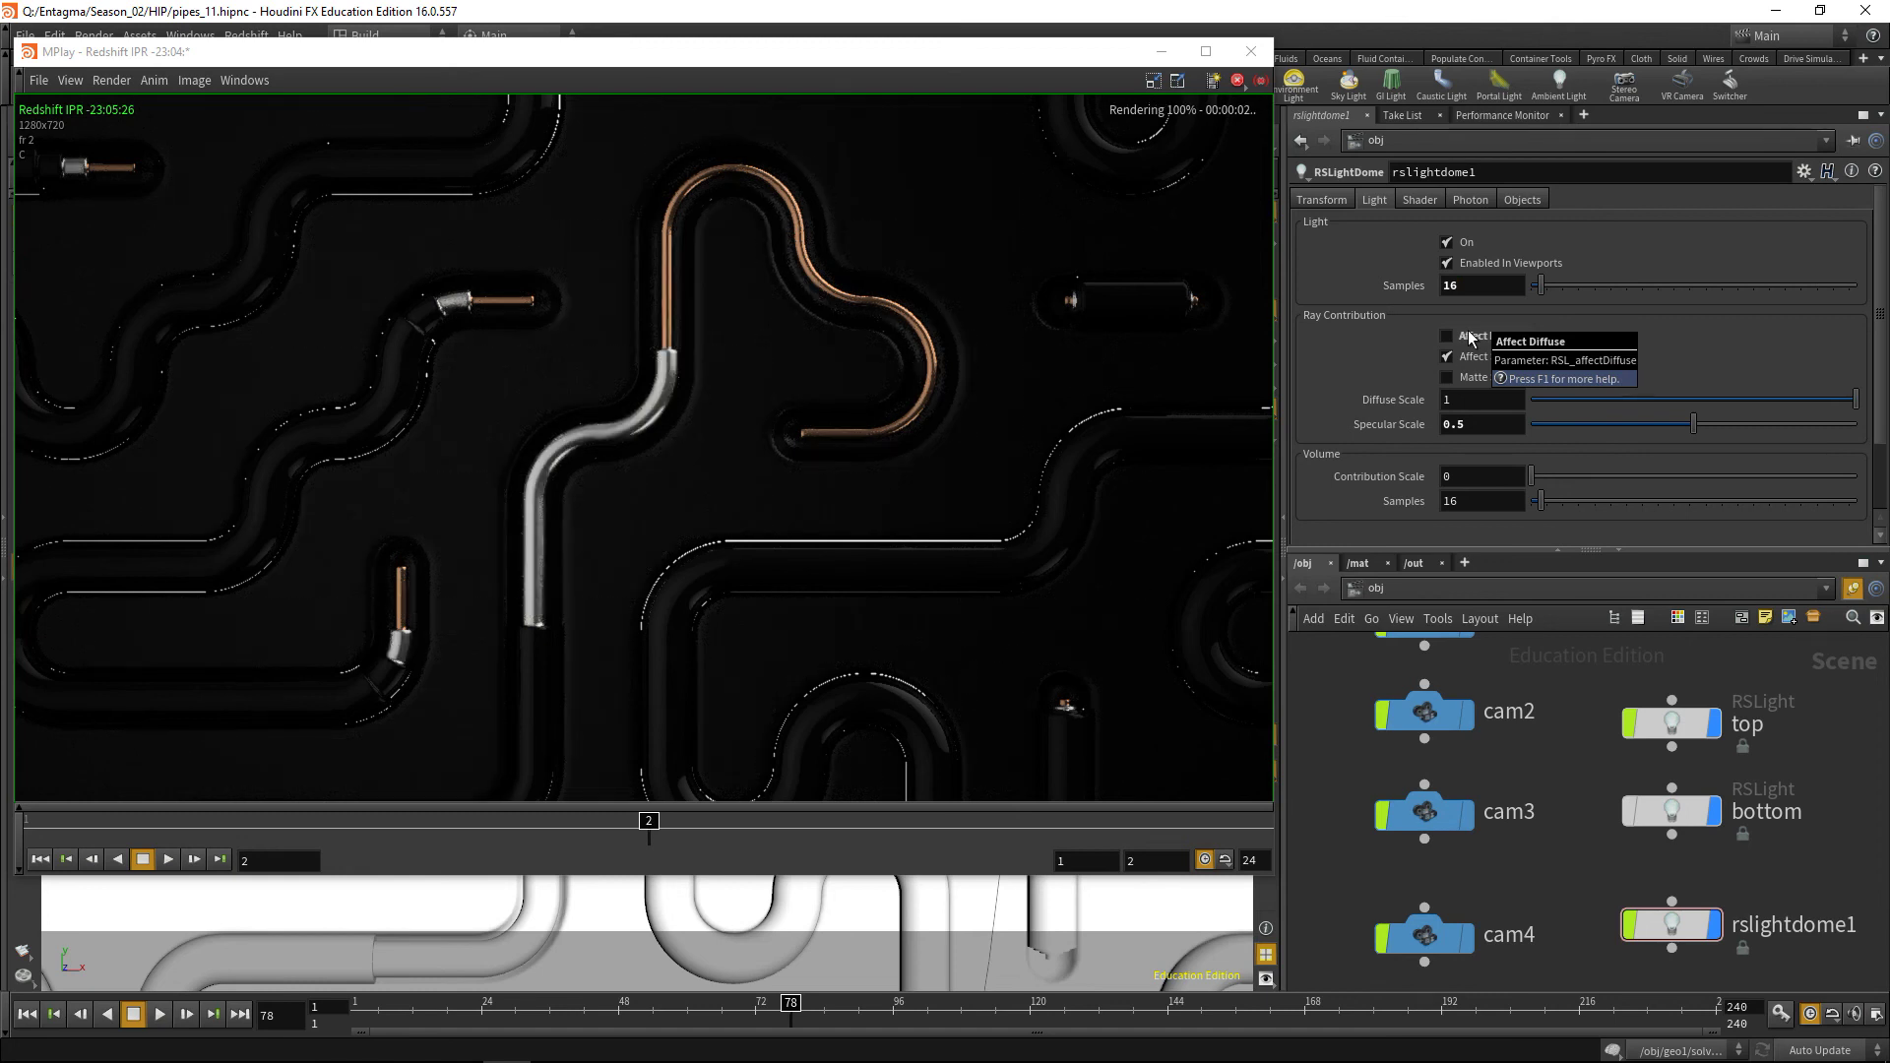
left_click(1467, 285)
type("32")
key("Return")
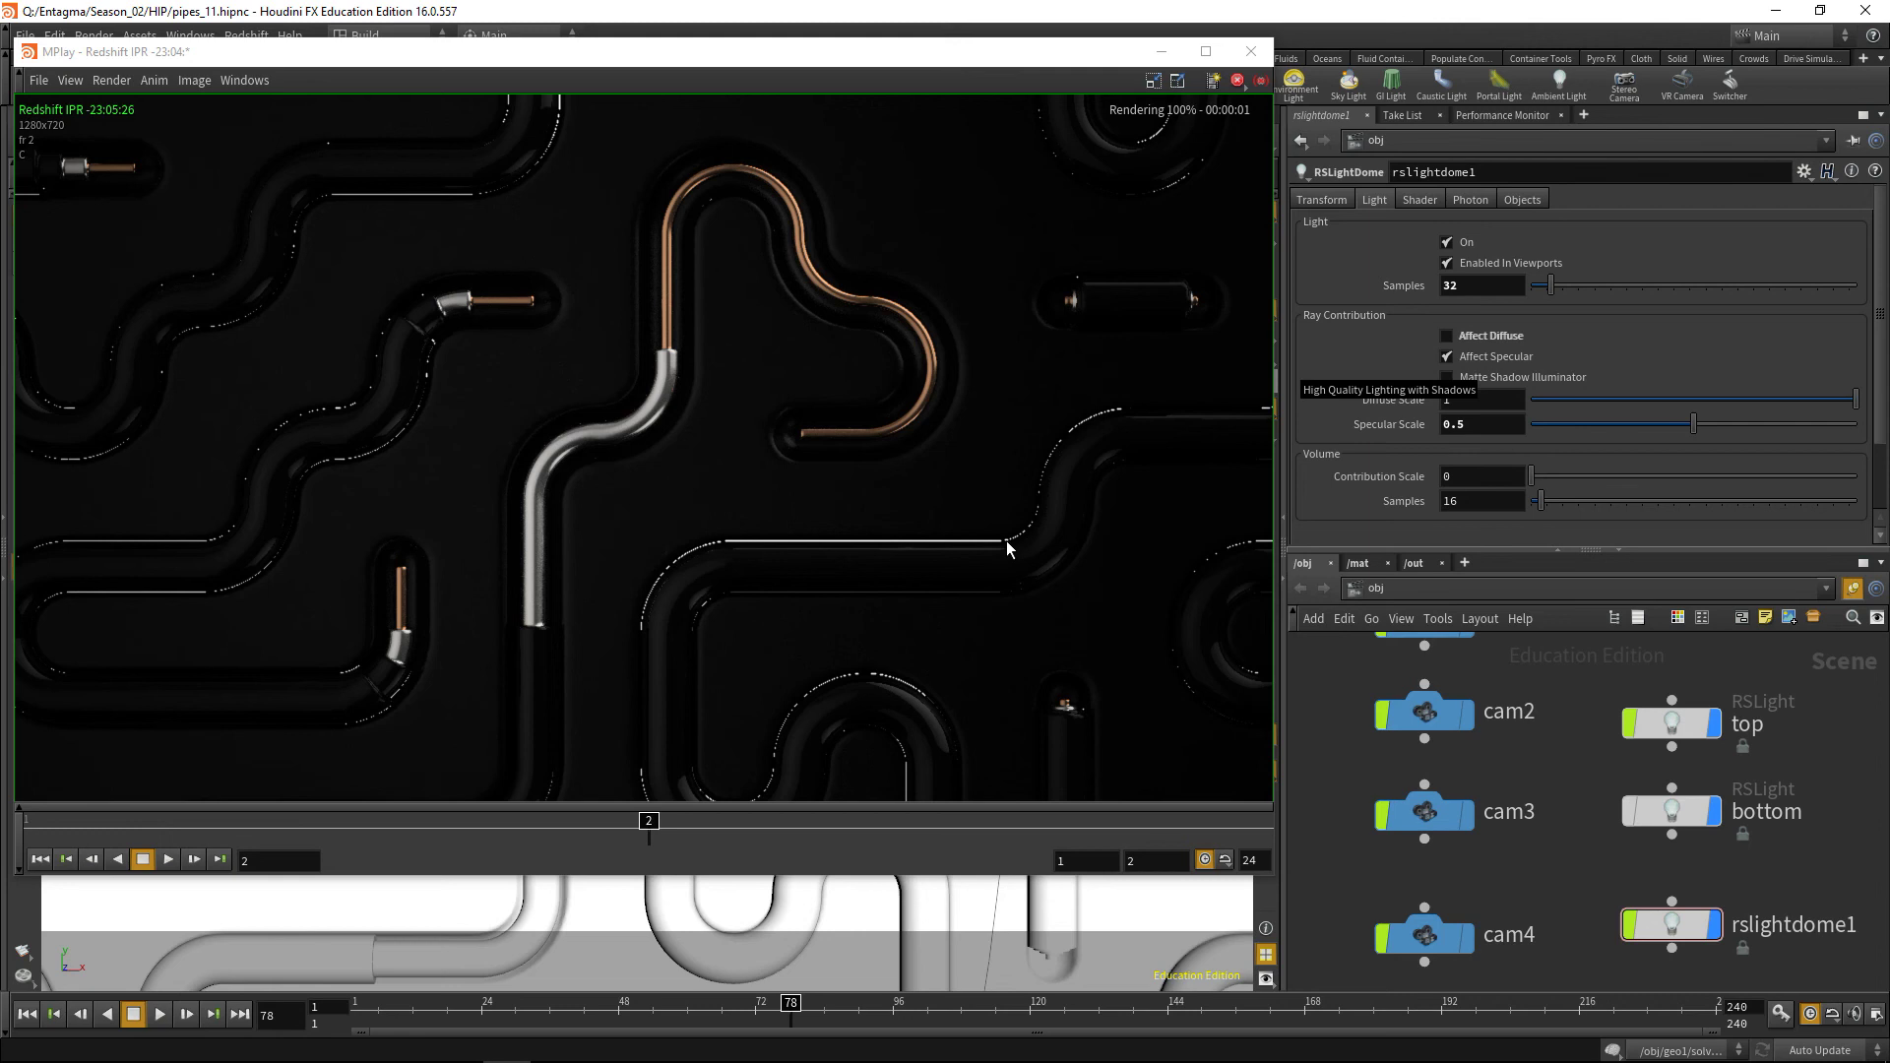
left_click(1414, 563)
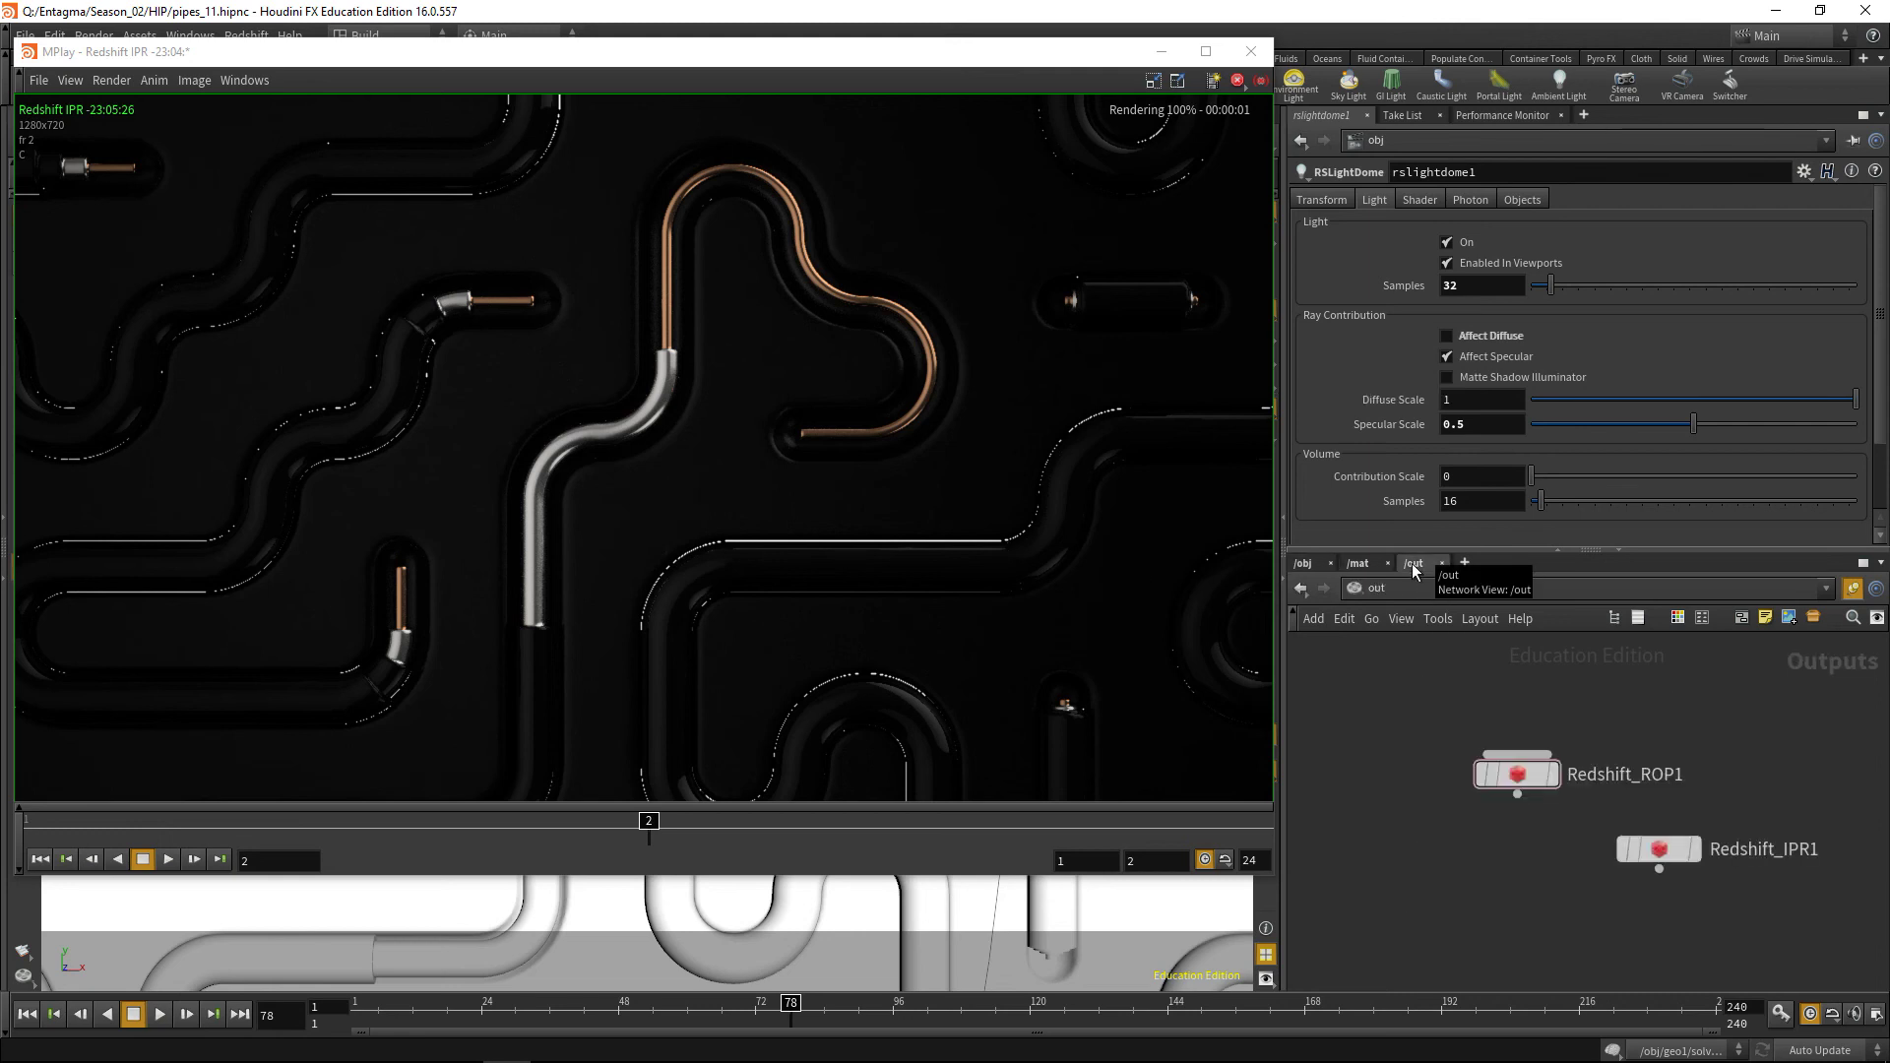
Set Redshift_ROP1's Max Samples in Sampling Options to 16, then 64.
left_click(1517, 774)
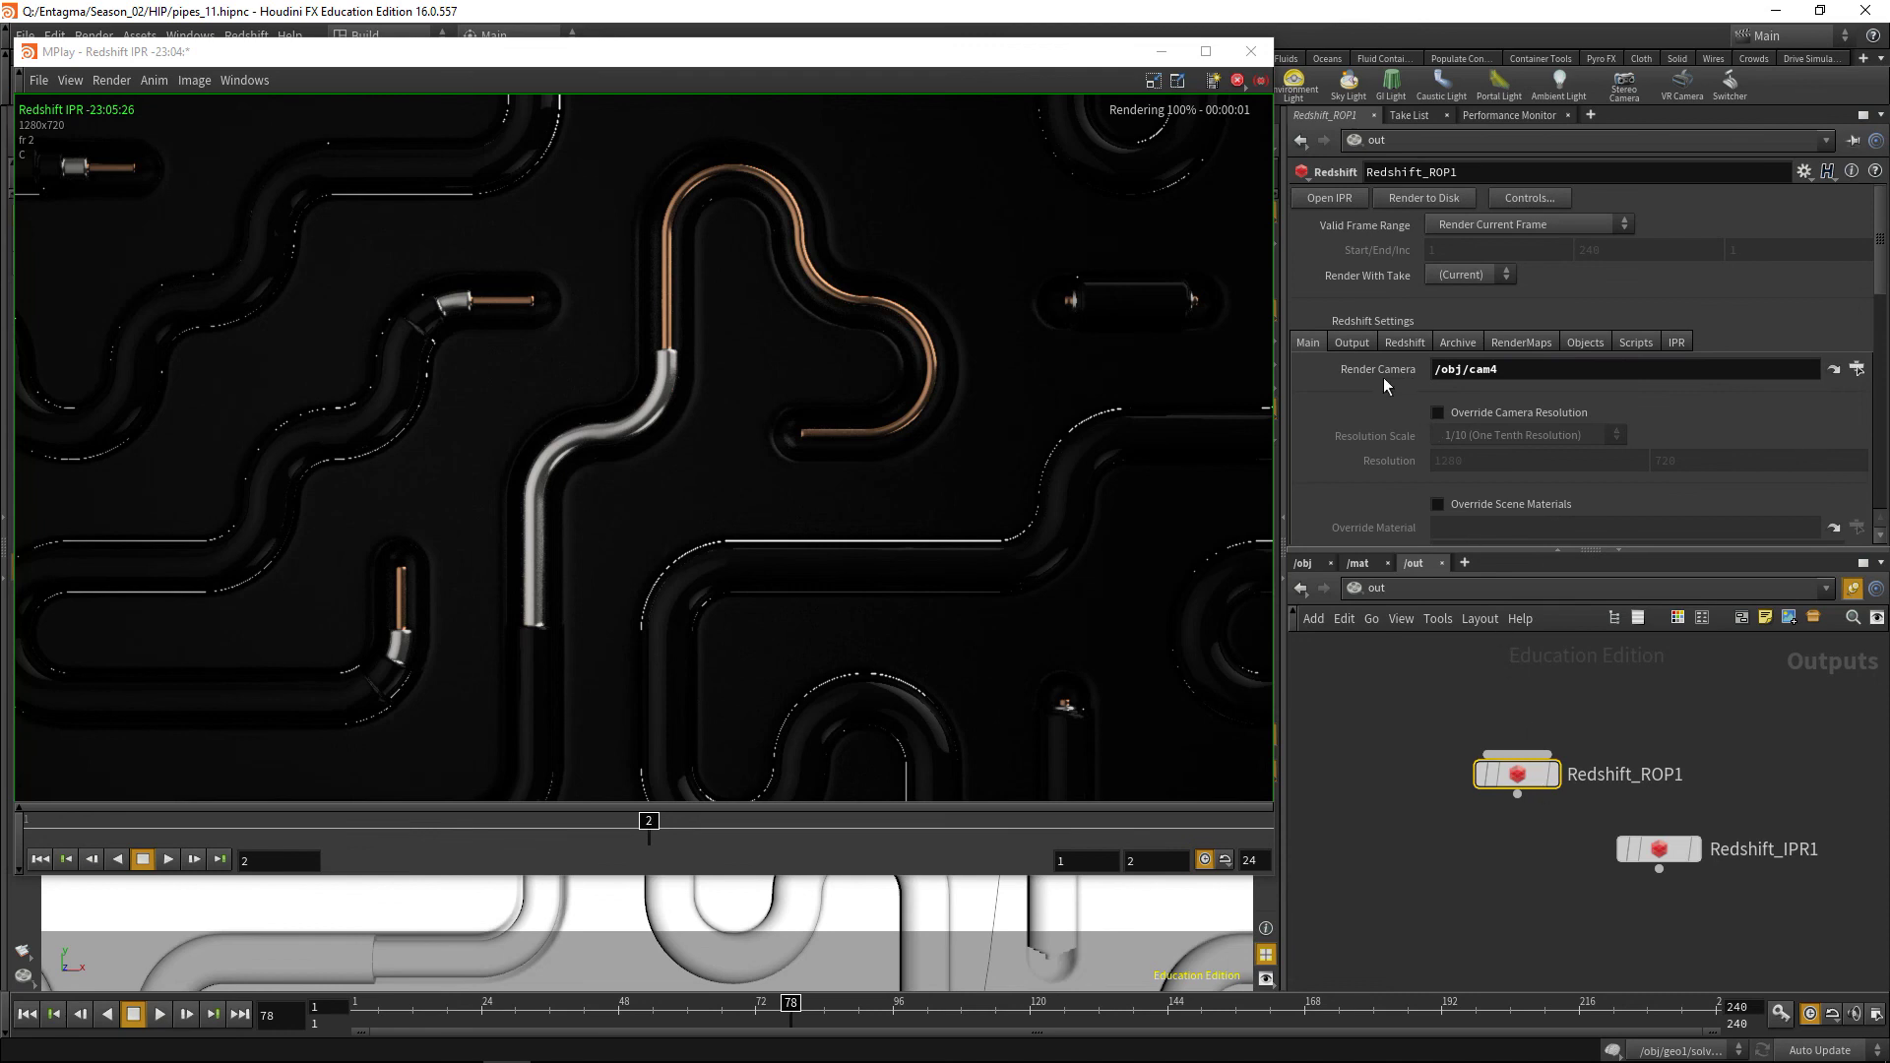
left_click(1408, 340)
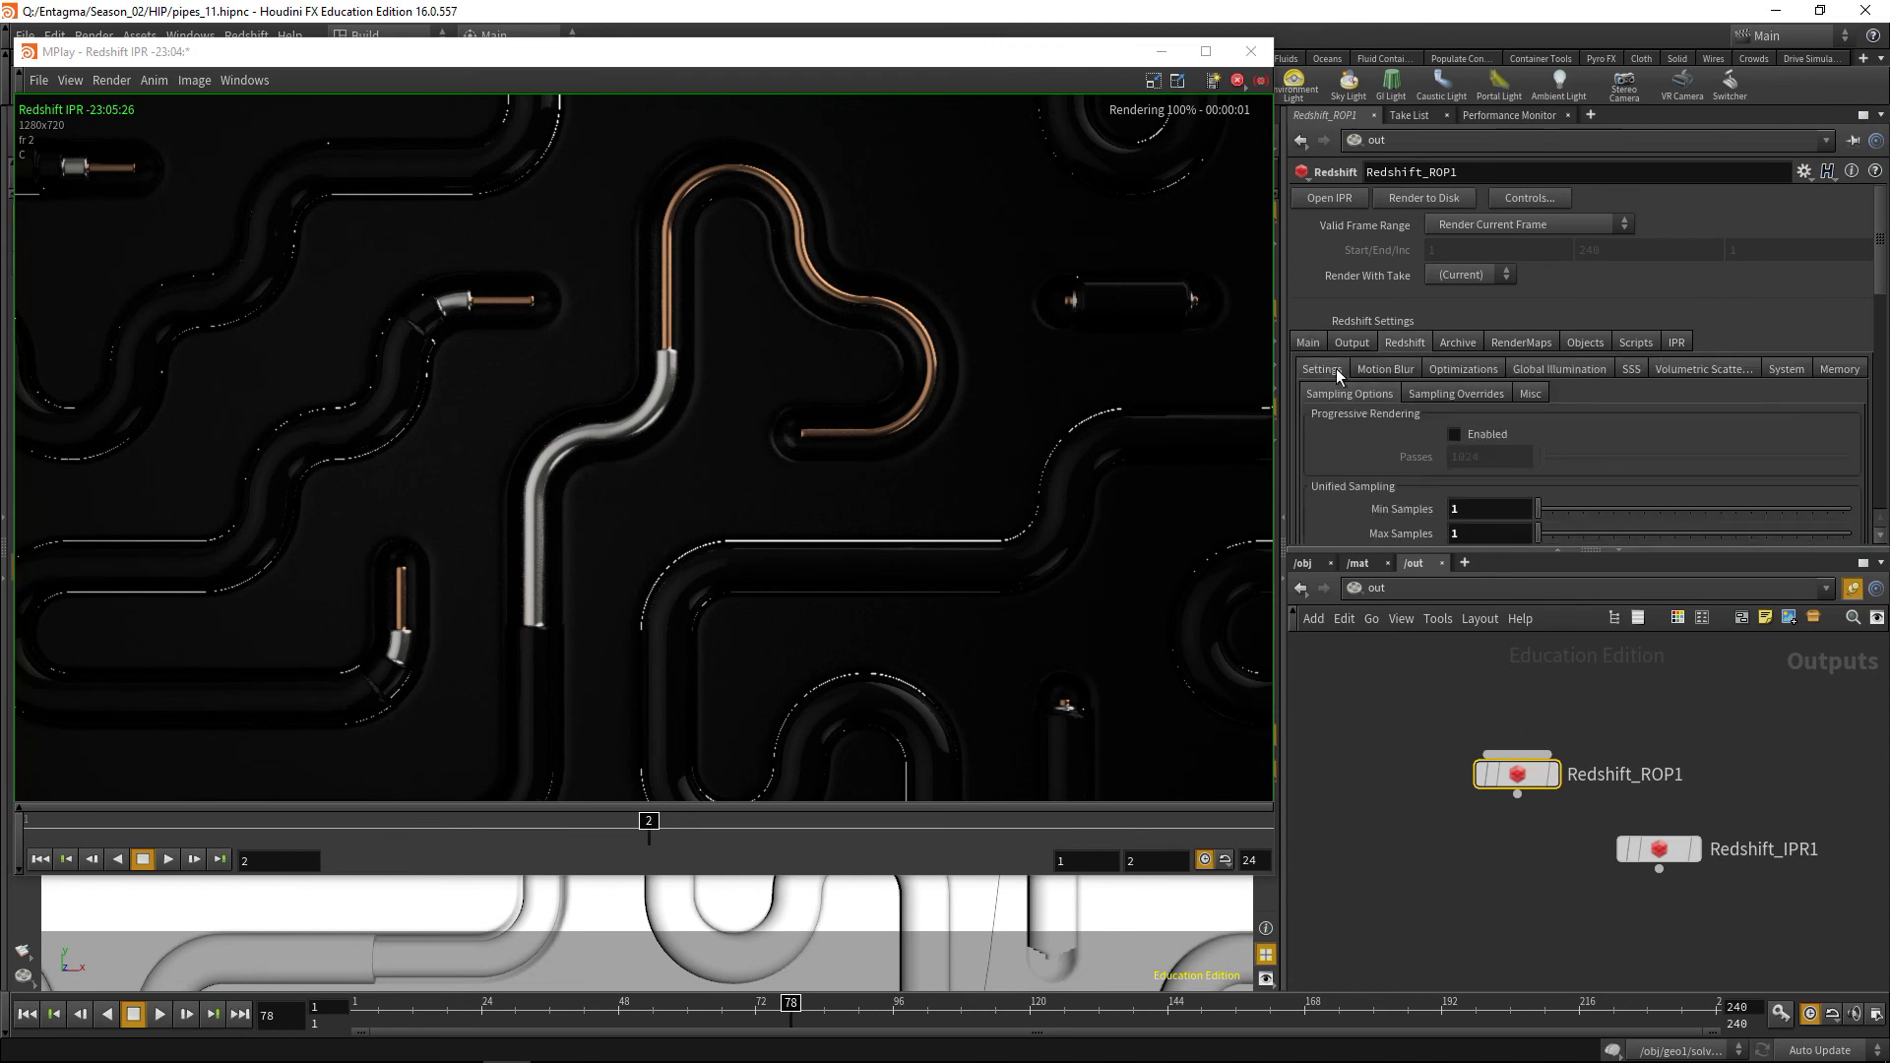
left_click_drag(1343, 548, 1343, 668)
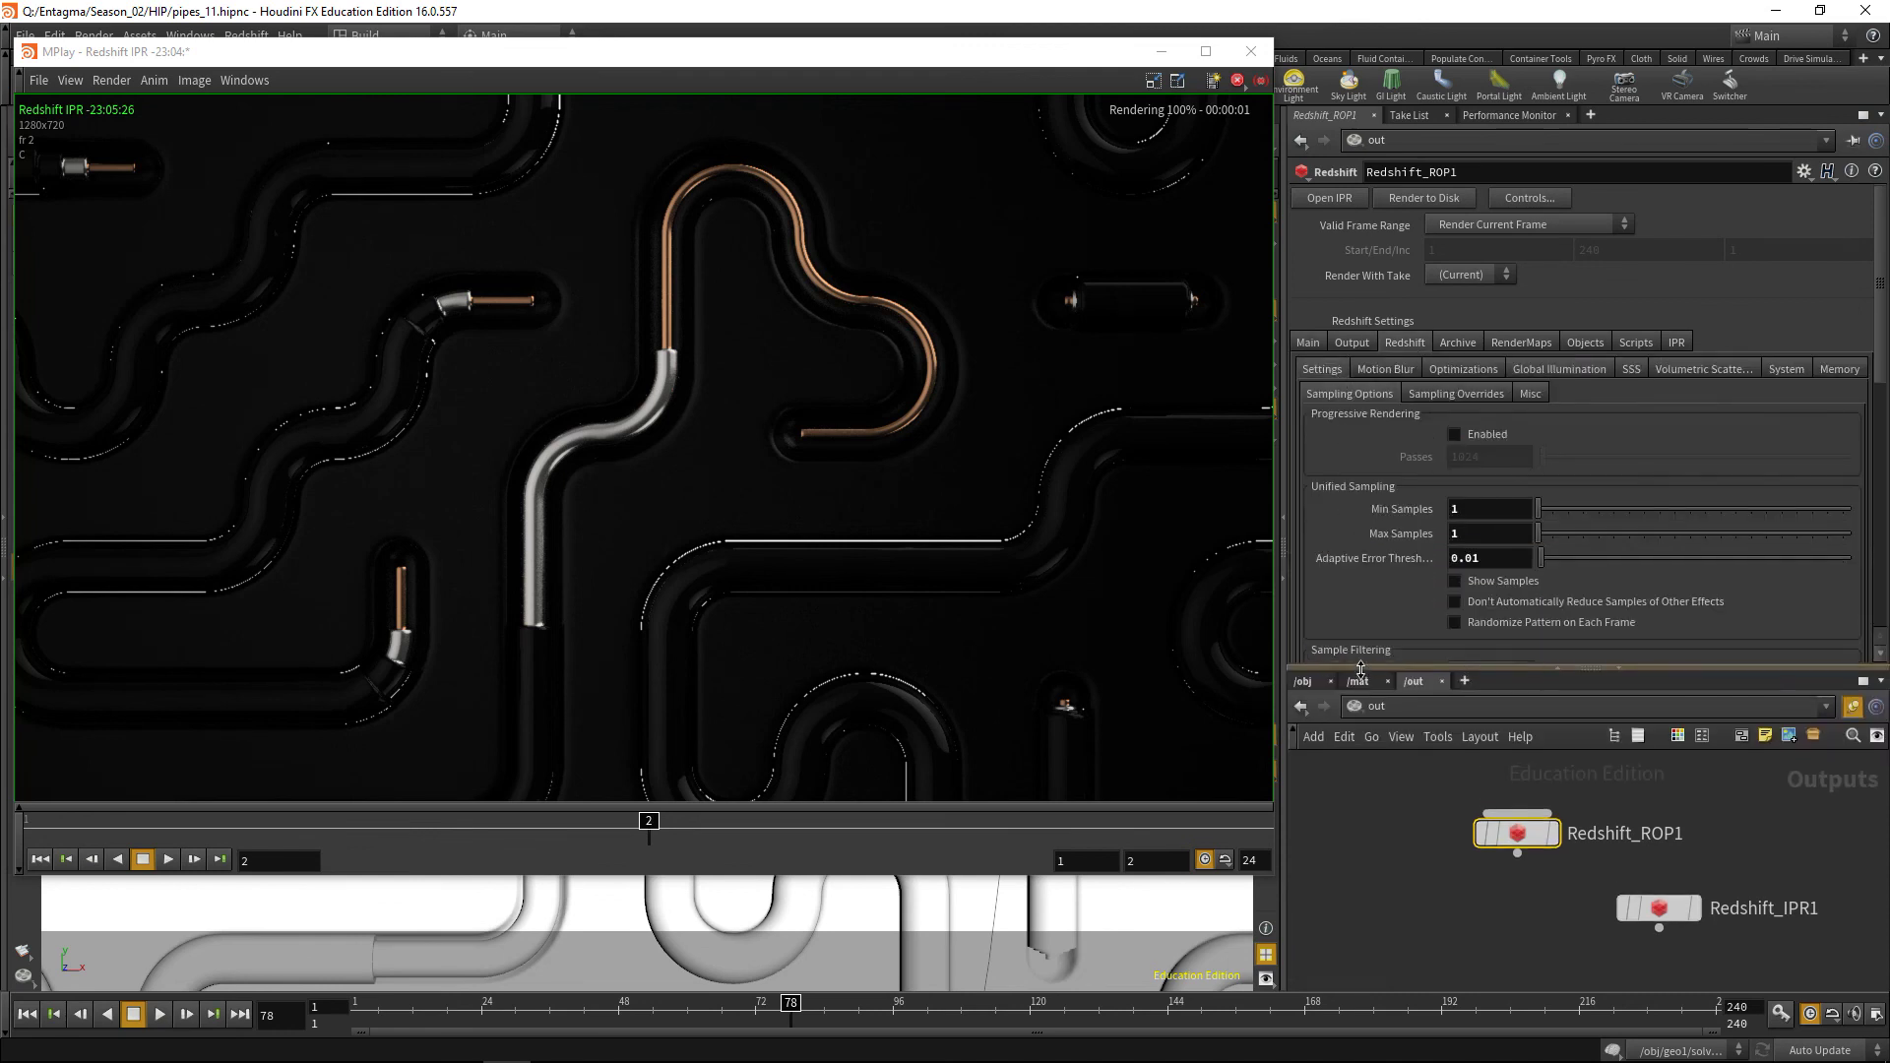
double_click(1457, 532)
type("16")
key("Return")
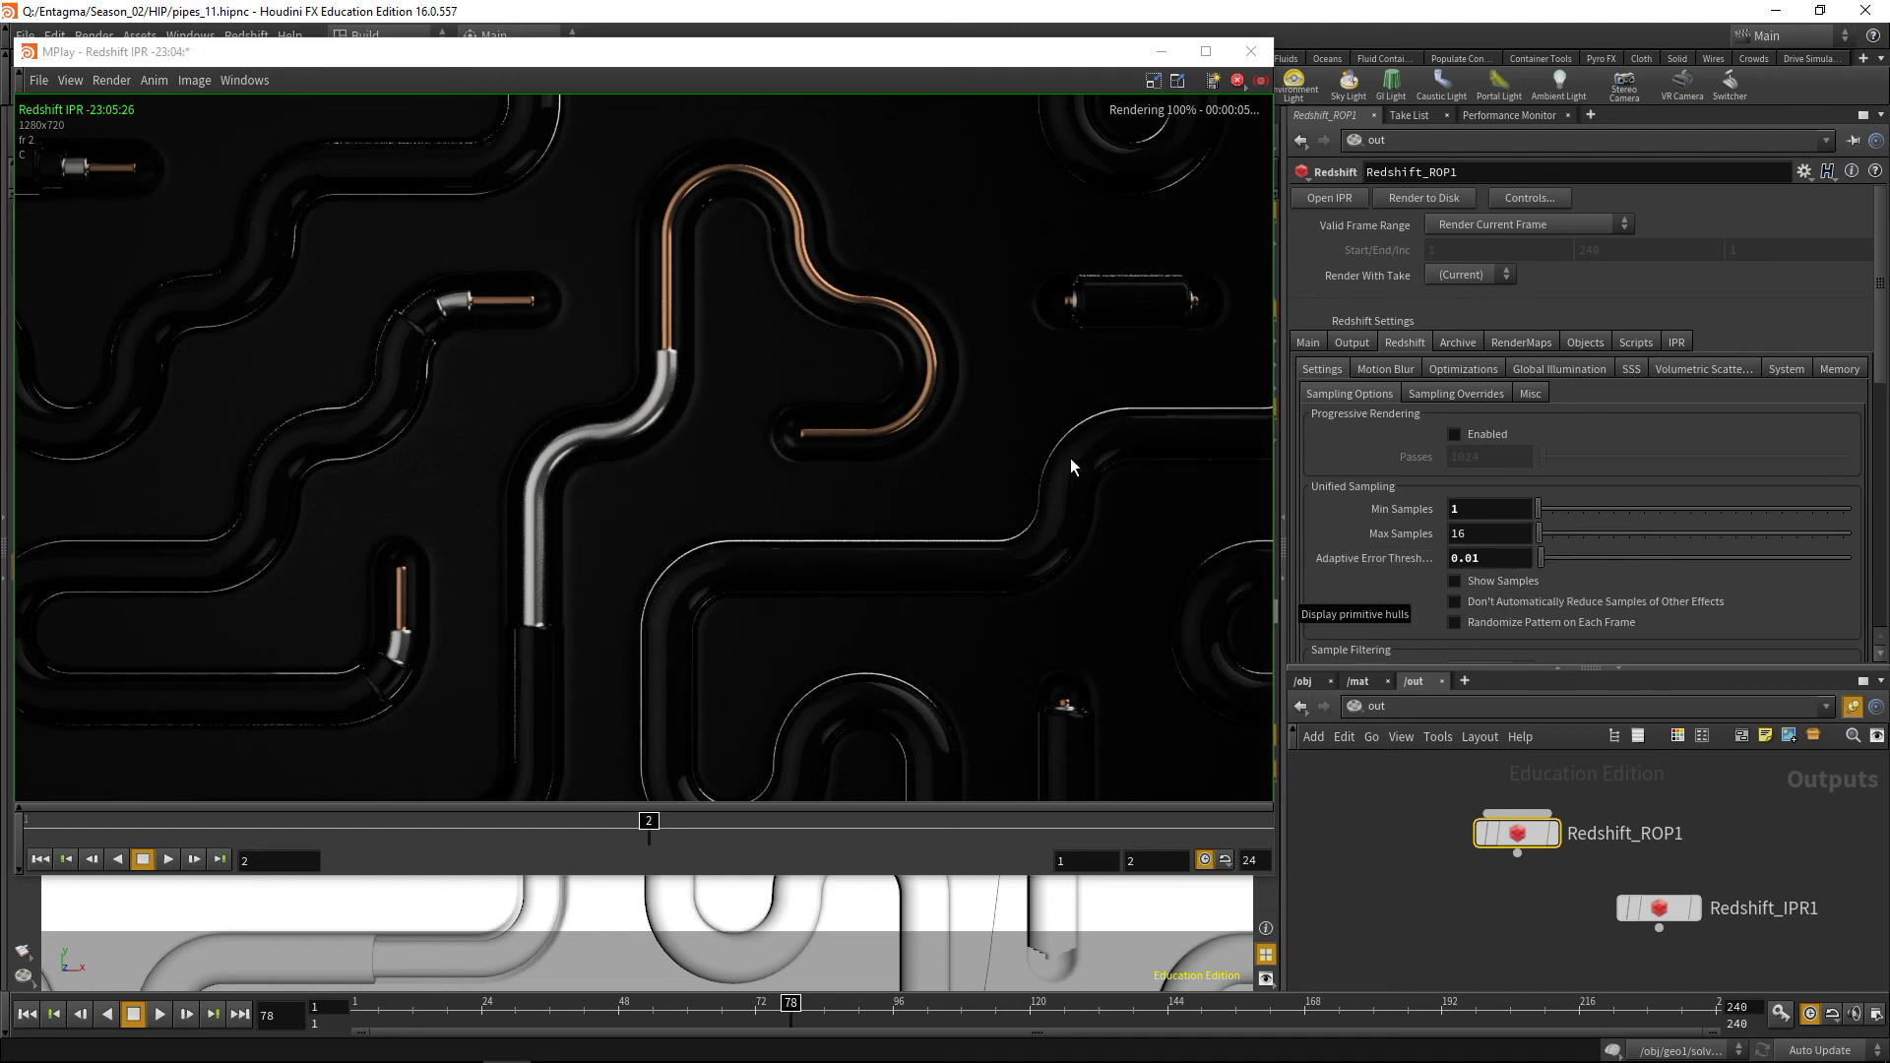
left_click(1458, 532)
type("64")
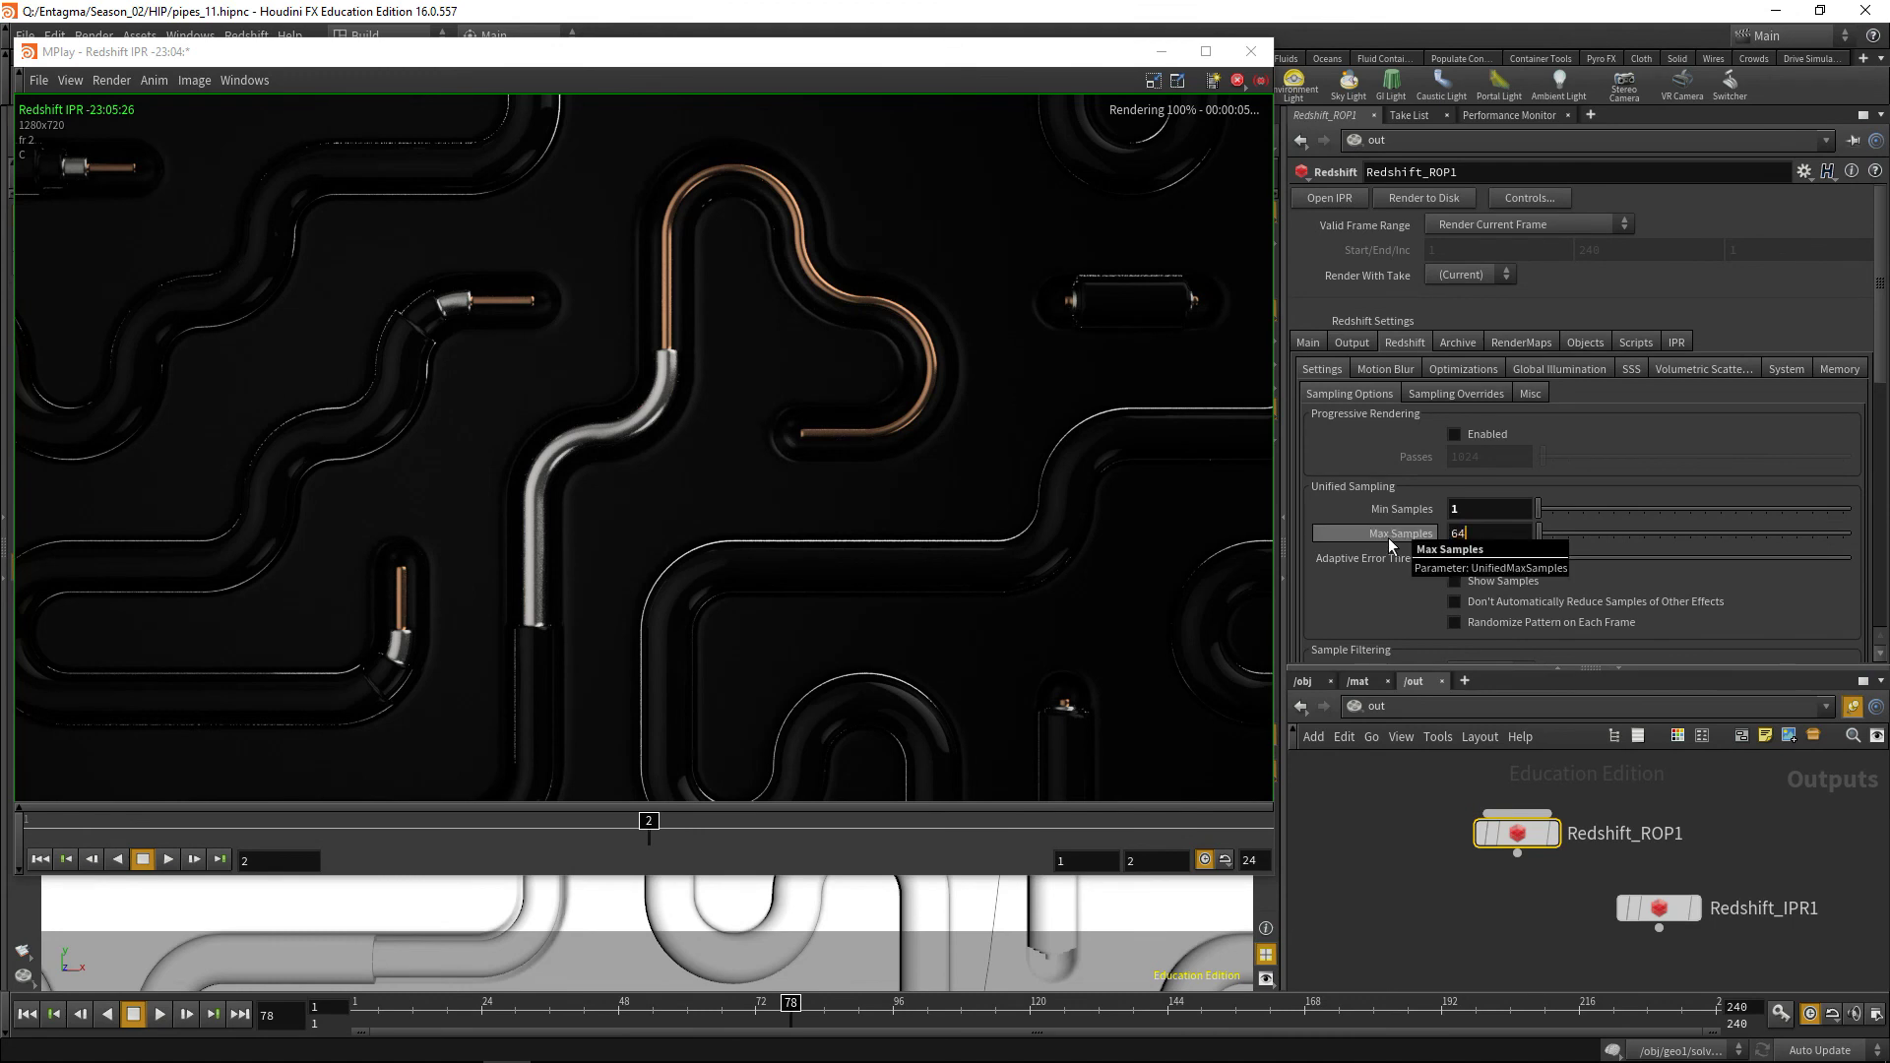
key("Return")
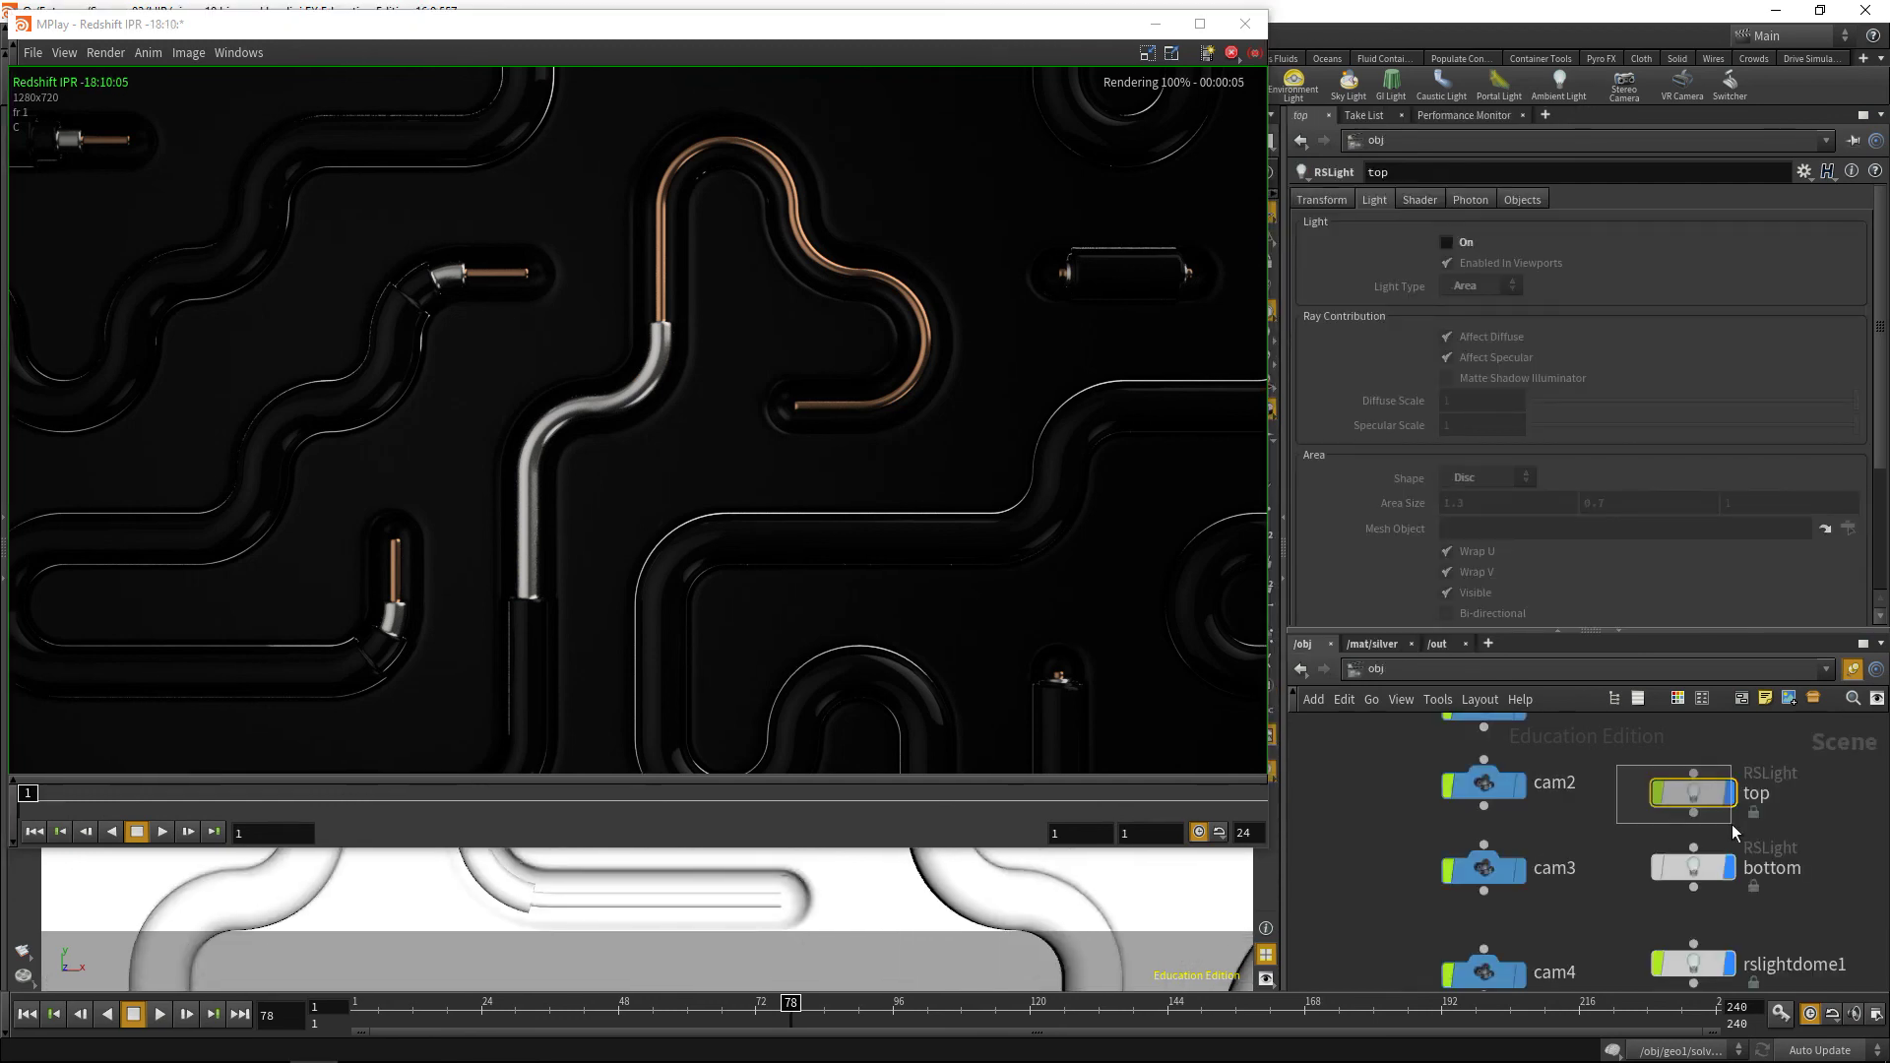
Select the bottom RS light and switch it back on.
left_click_drag(1733, 824, 1733, 824)
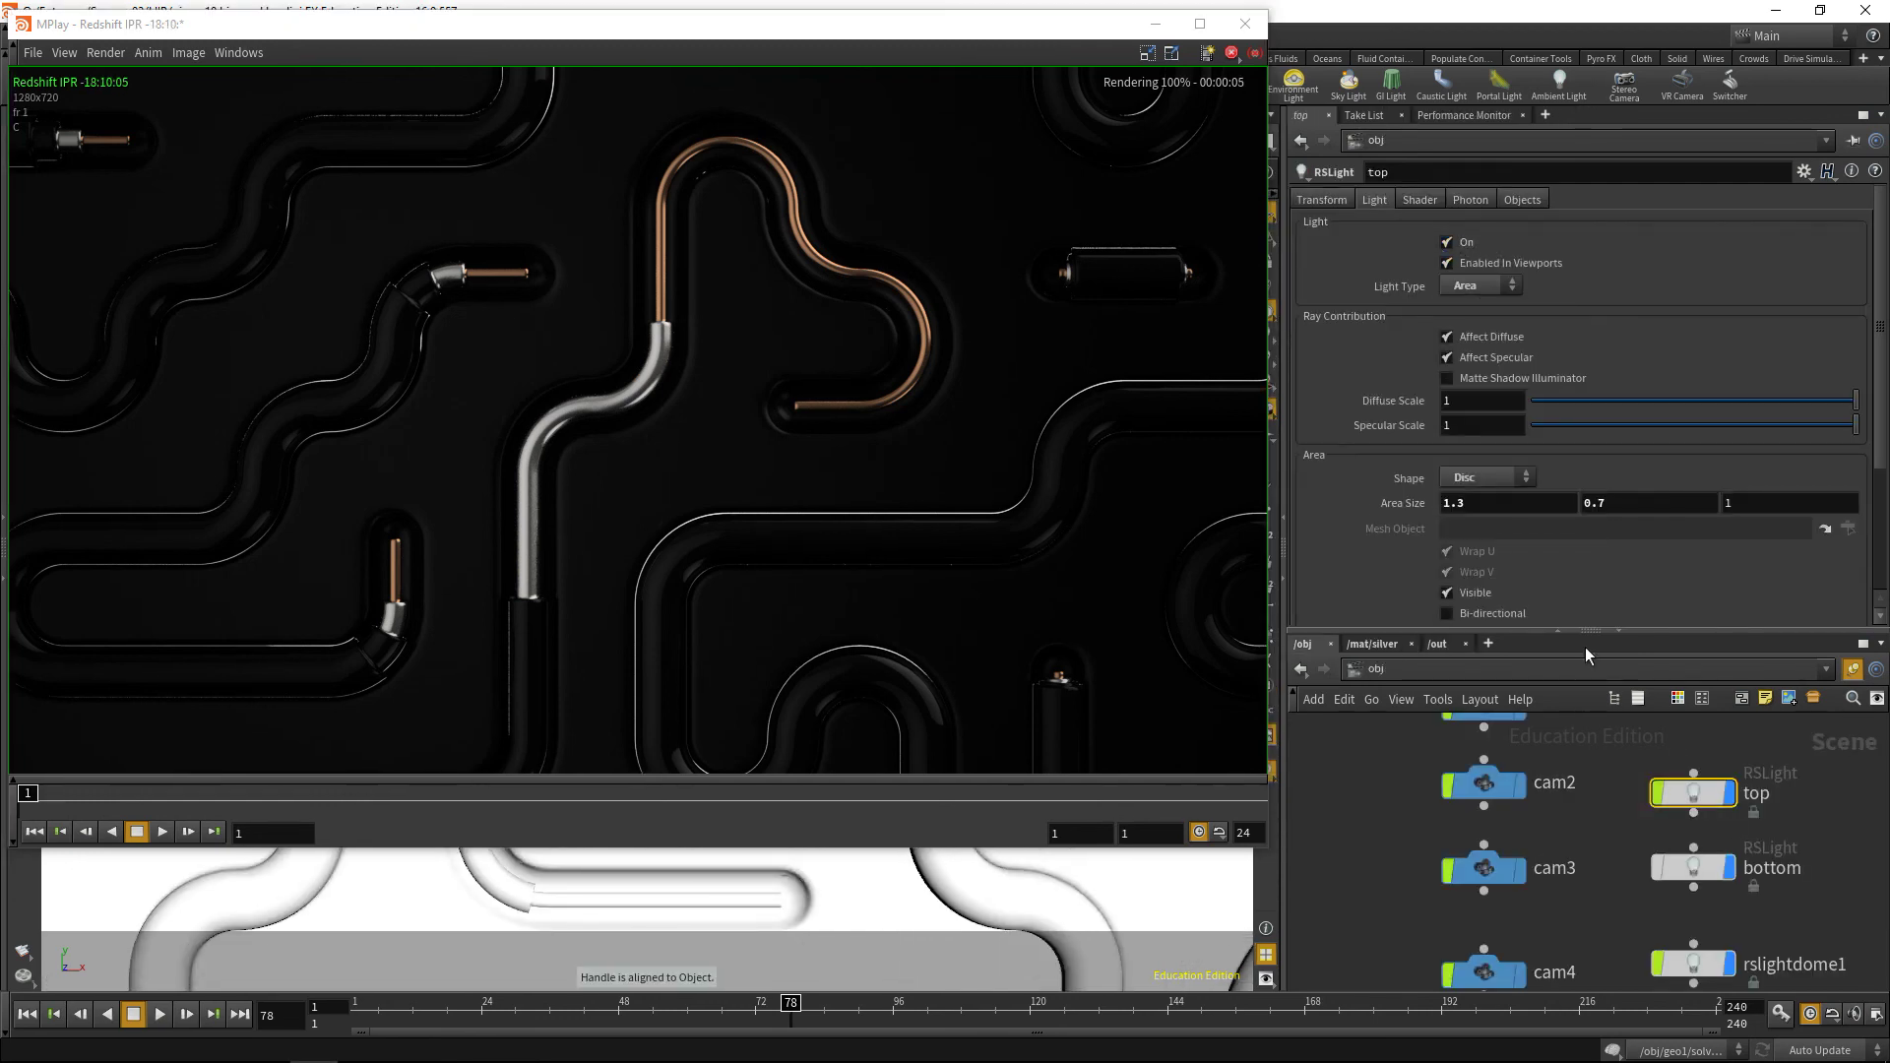
left_click(1693, 867)
left_click(1447, 242)
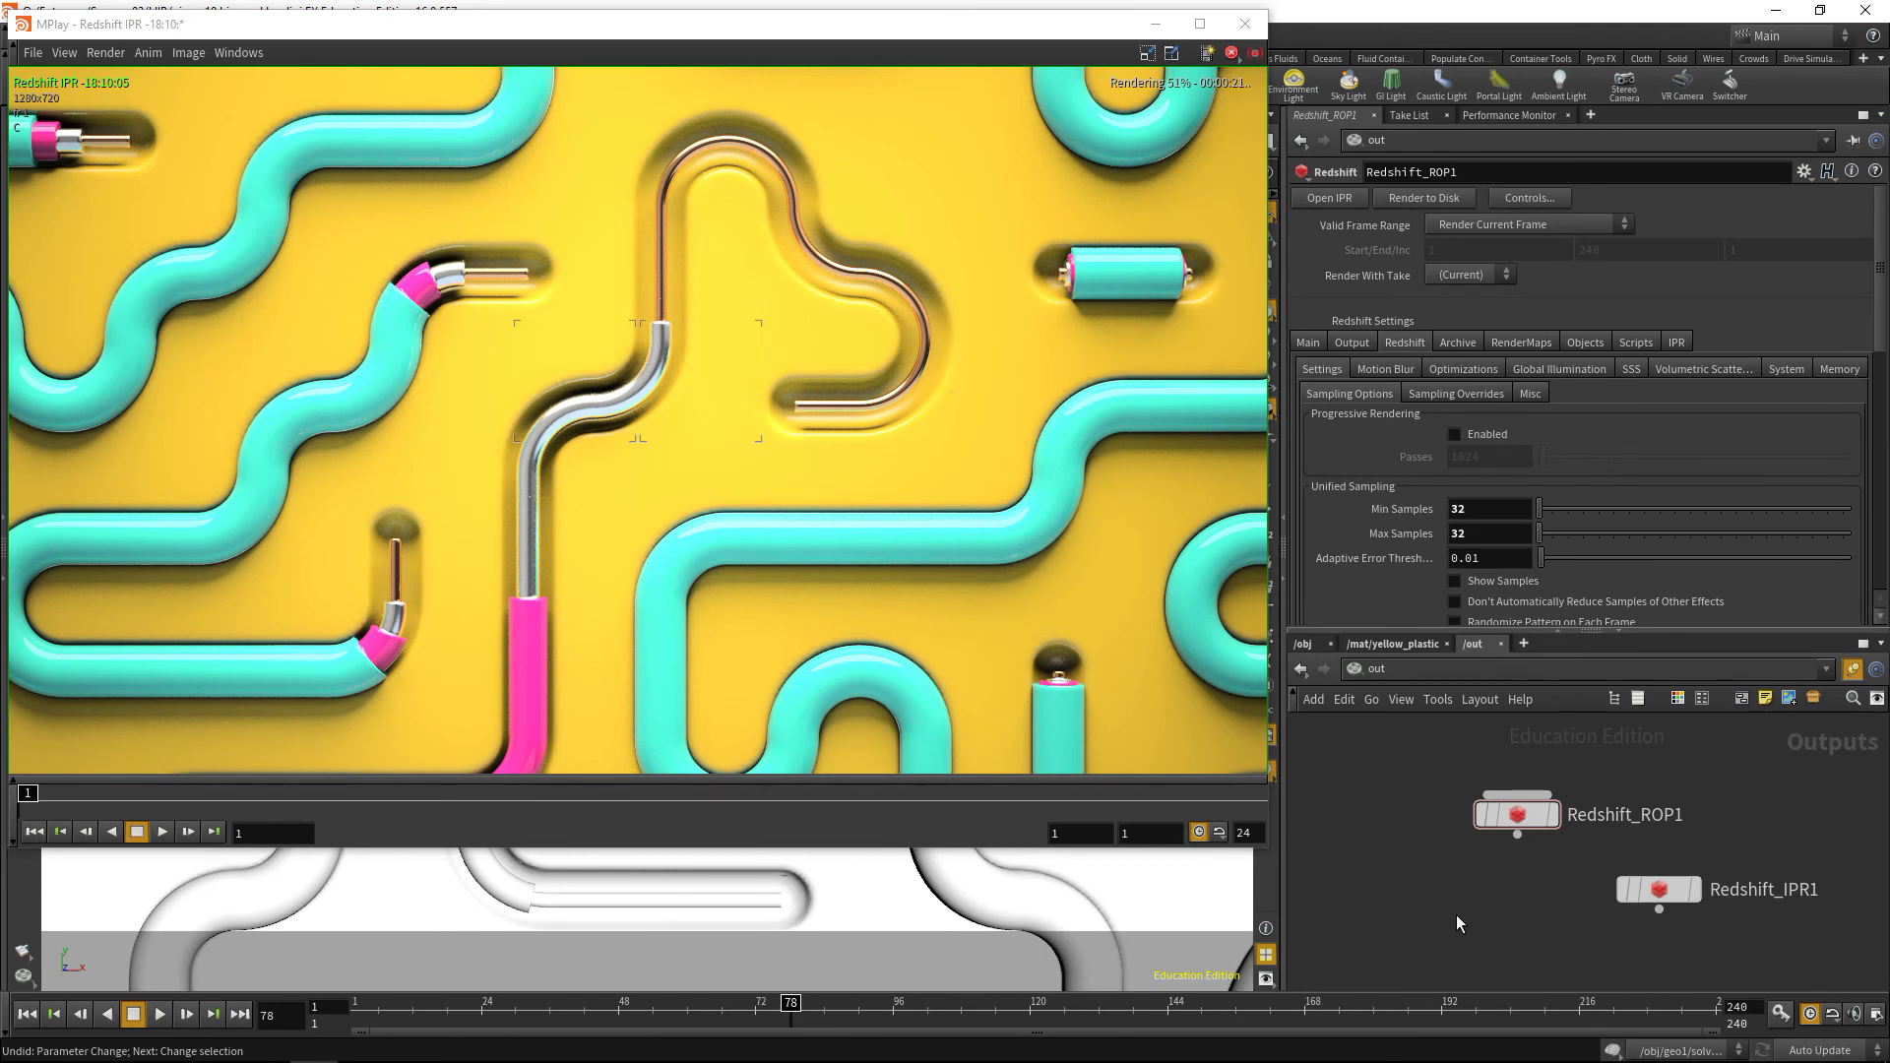
Set Redshift_ROP1's Min Samples to 1.
double_click(1492, 509)
type("1")
key("Return")
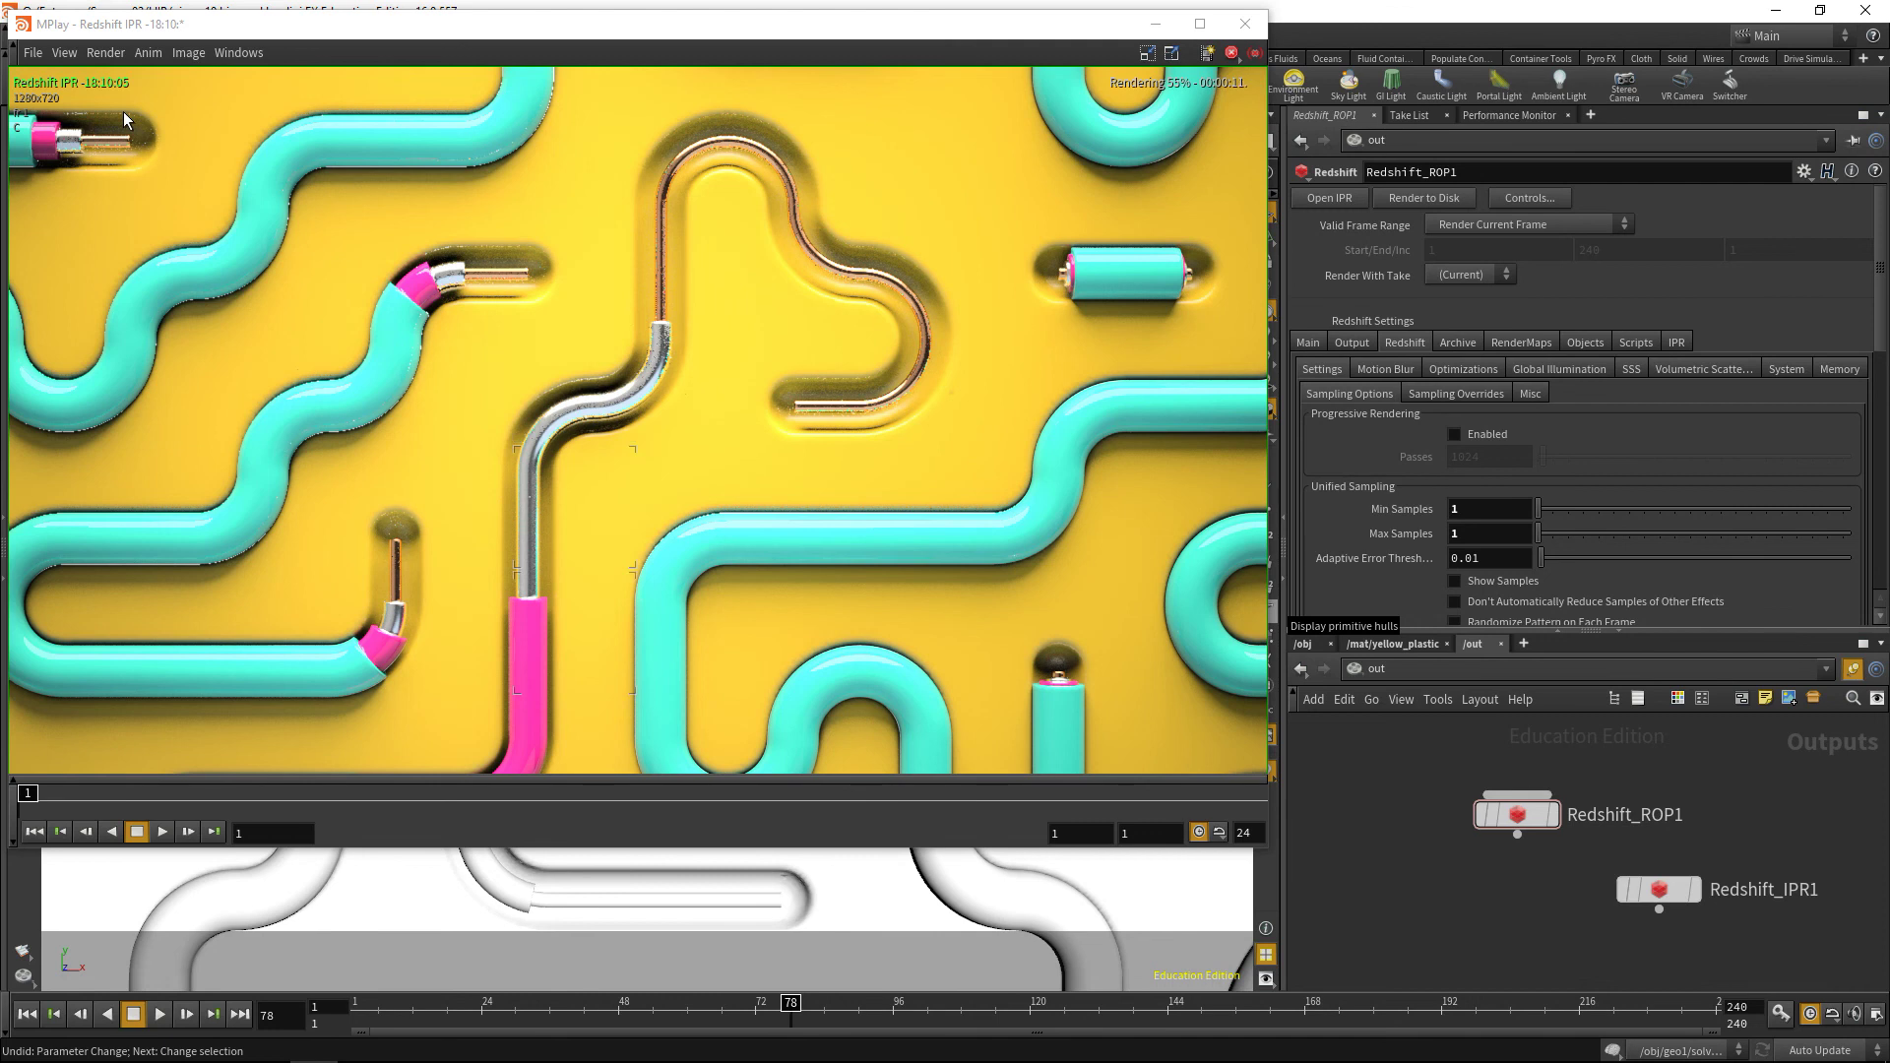
left_click(1392, 644)
Step yellow_plastic Material1's reflection samples through 4, 16 and 32 up to 64.
left_click(1510, 825)
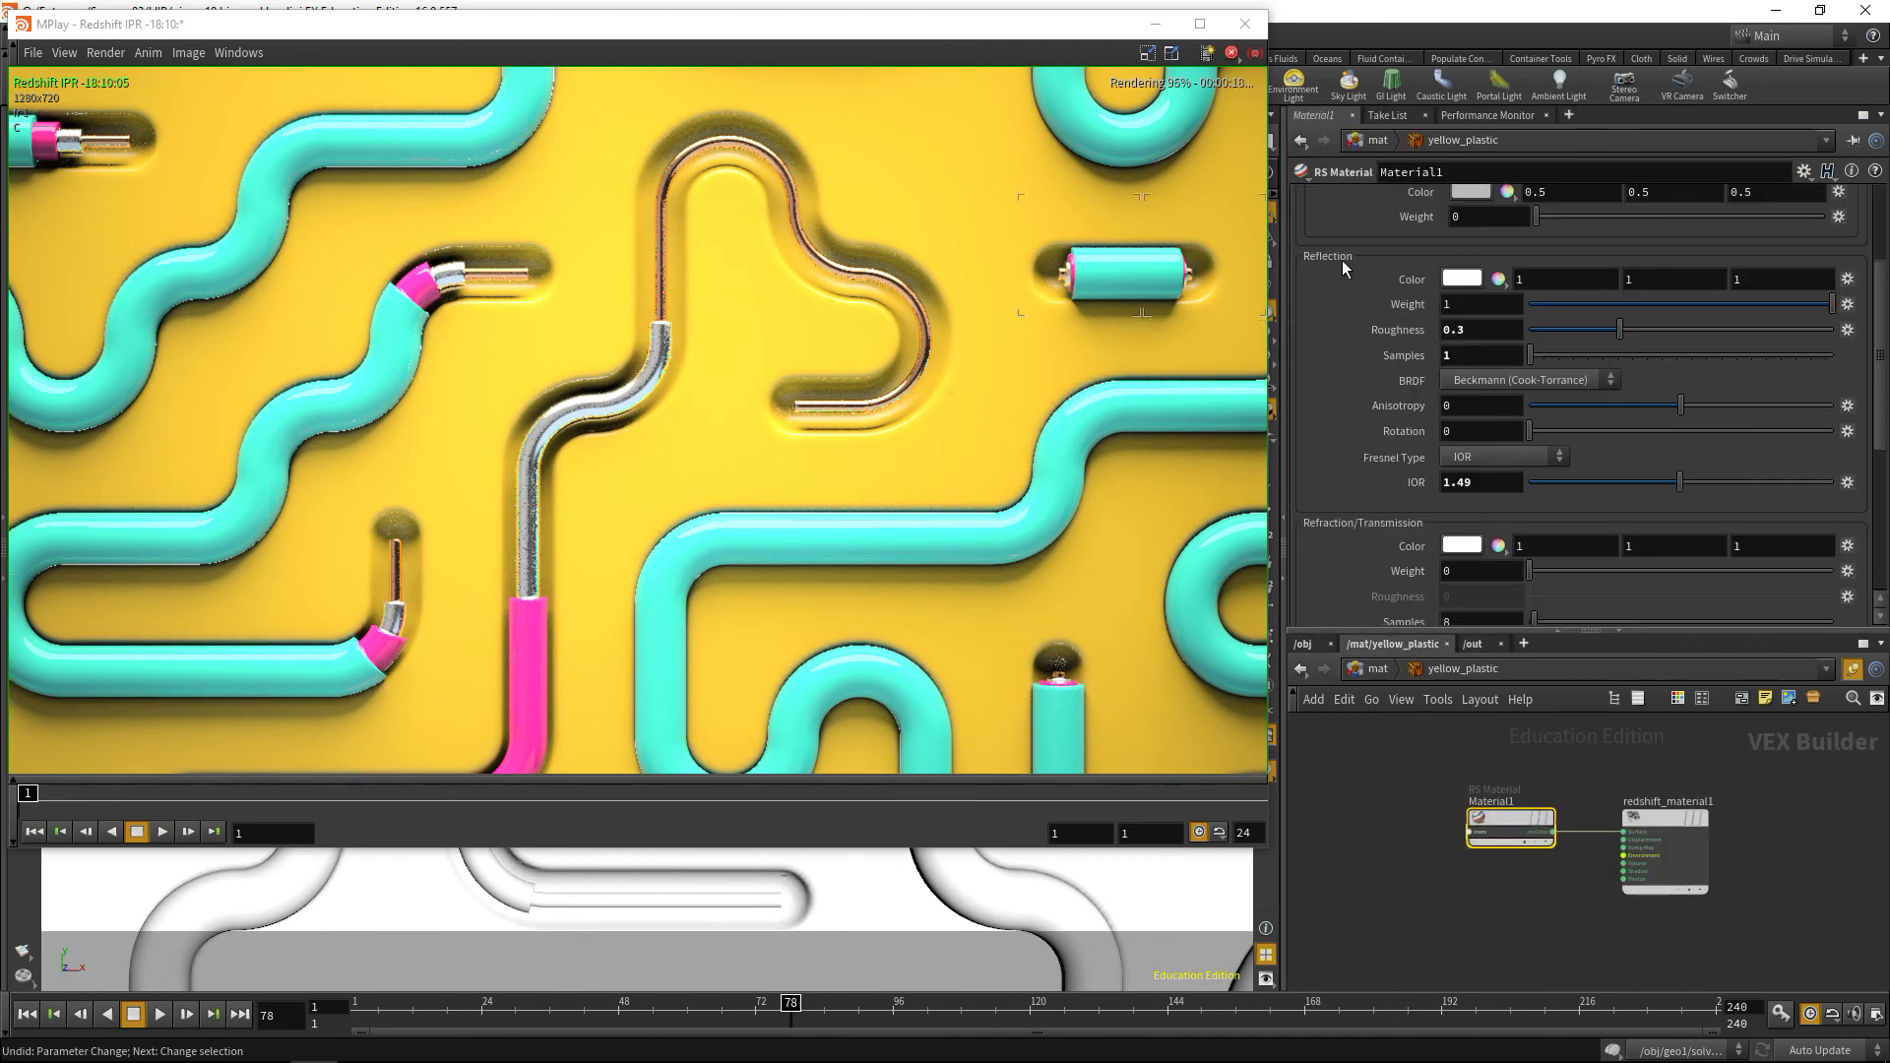
left_click_drag(1461, 353, 1438, 363)
type("4")
key("Return")
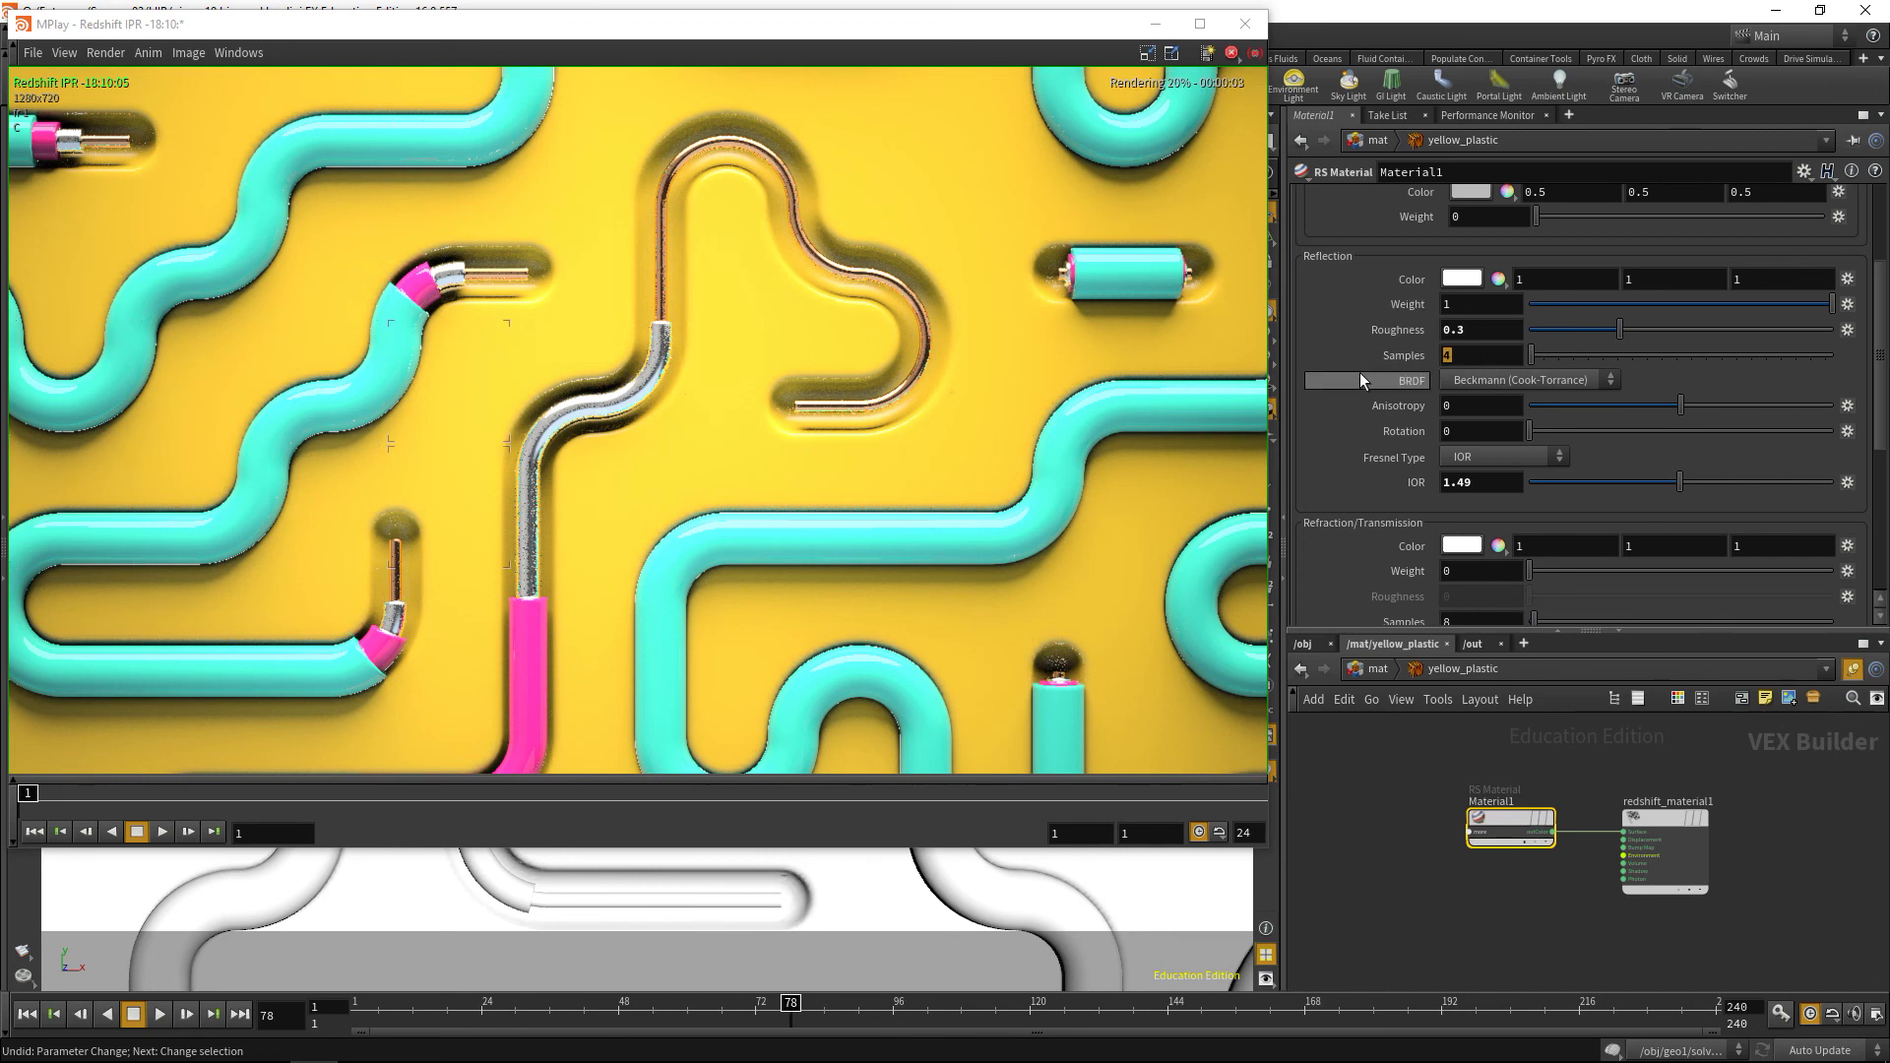
type("16")
key("Return")
type("2")
key("Return")
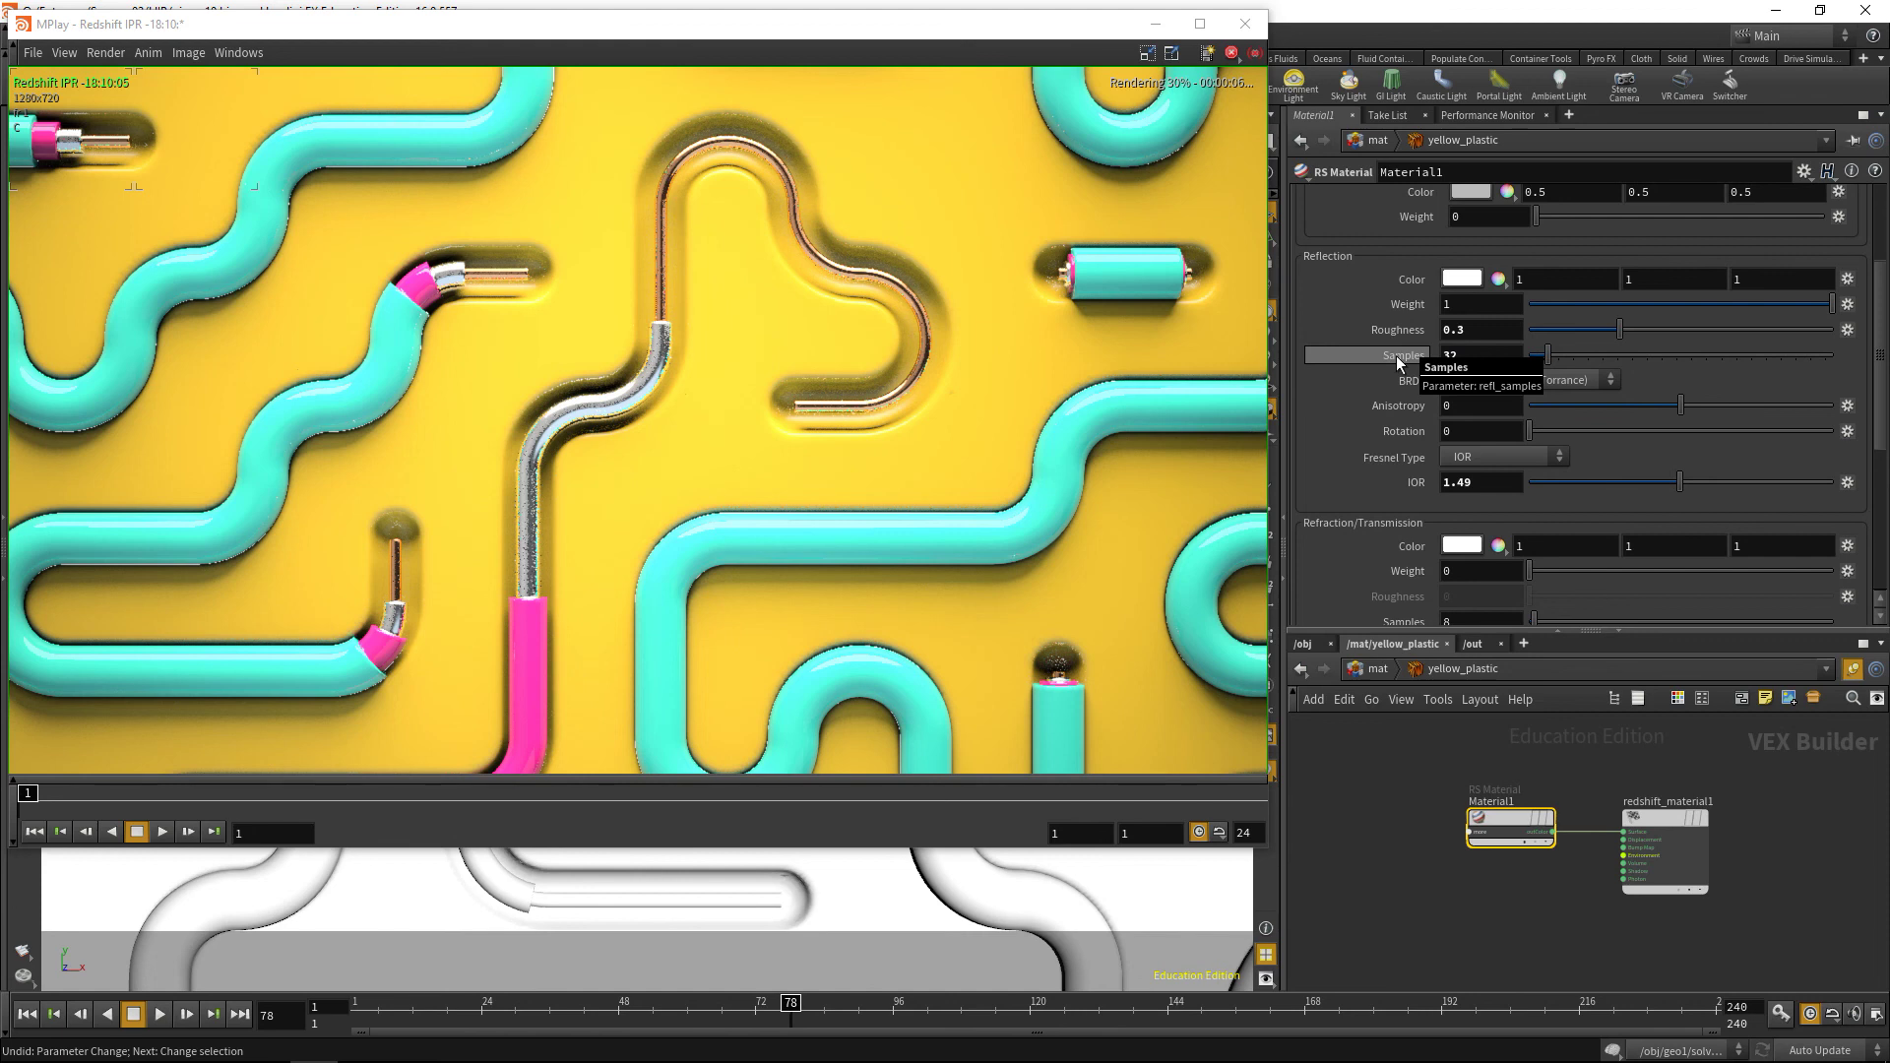
double_click(1455, 359)
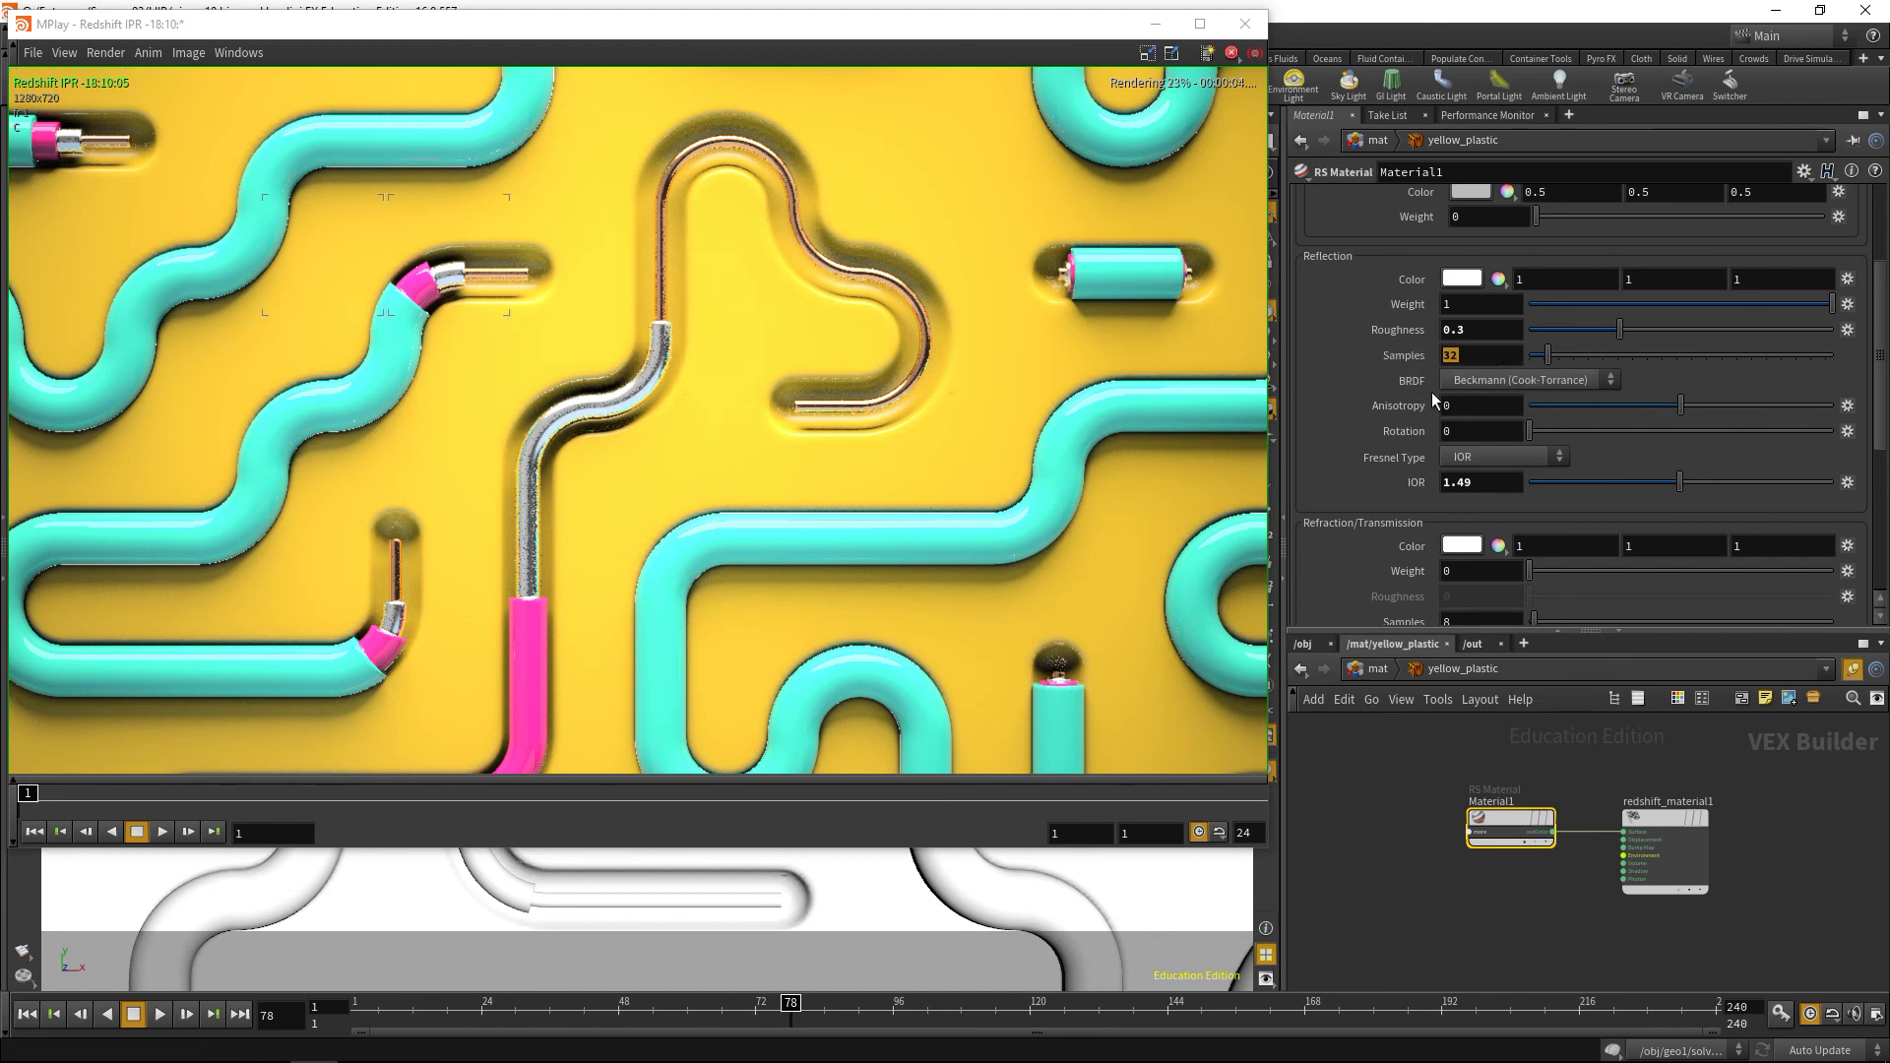
type("64")
key("Return")
Set the copper and silver materials' reflection samples to 16.
left_click(1381, 670)
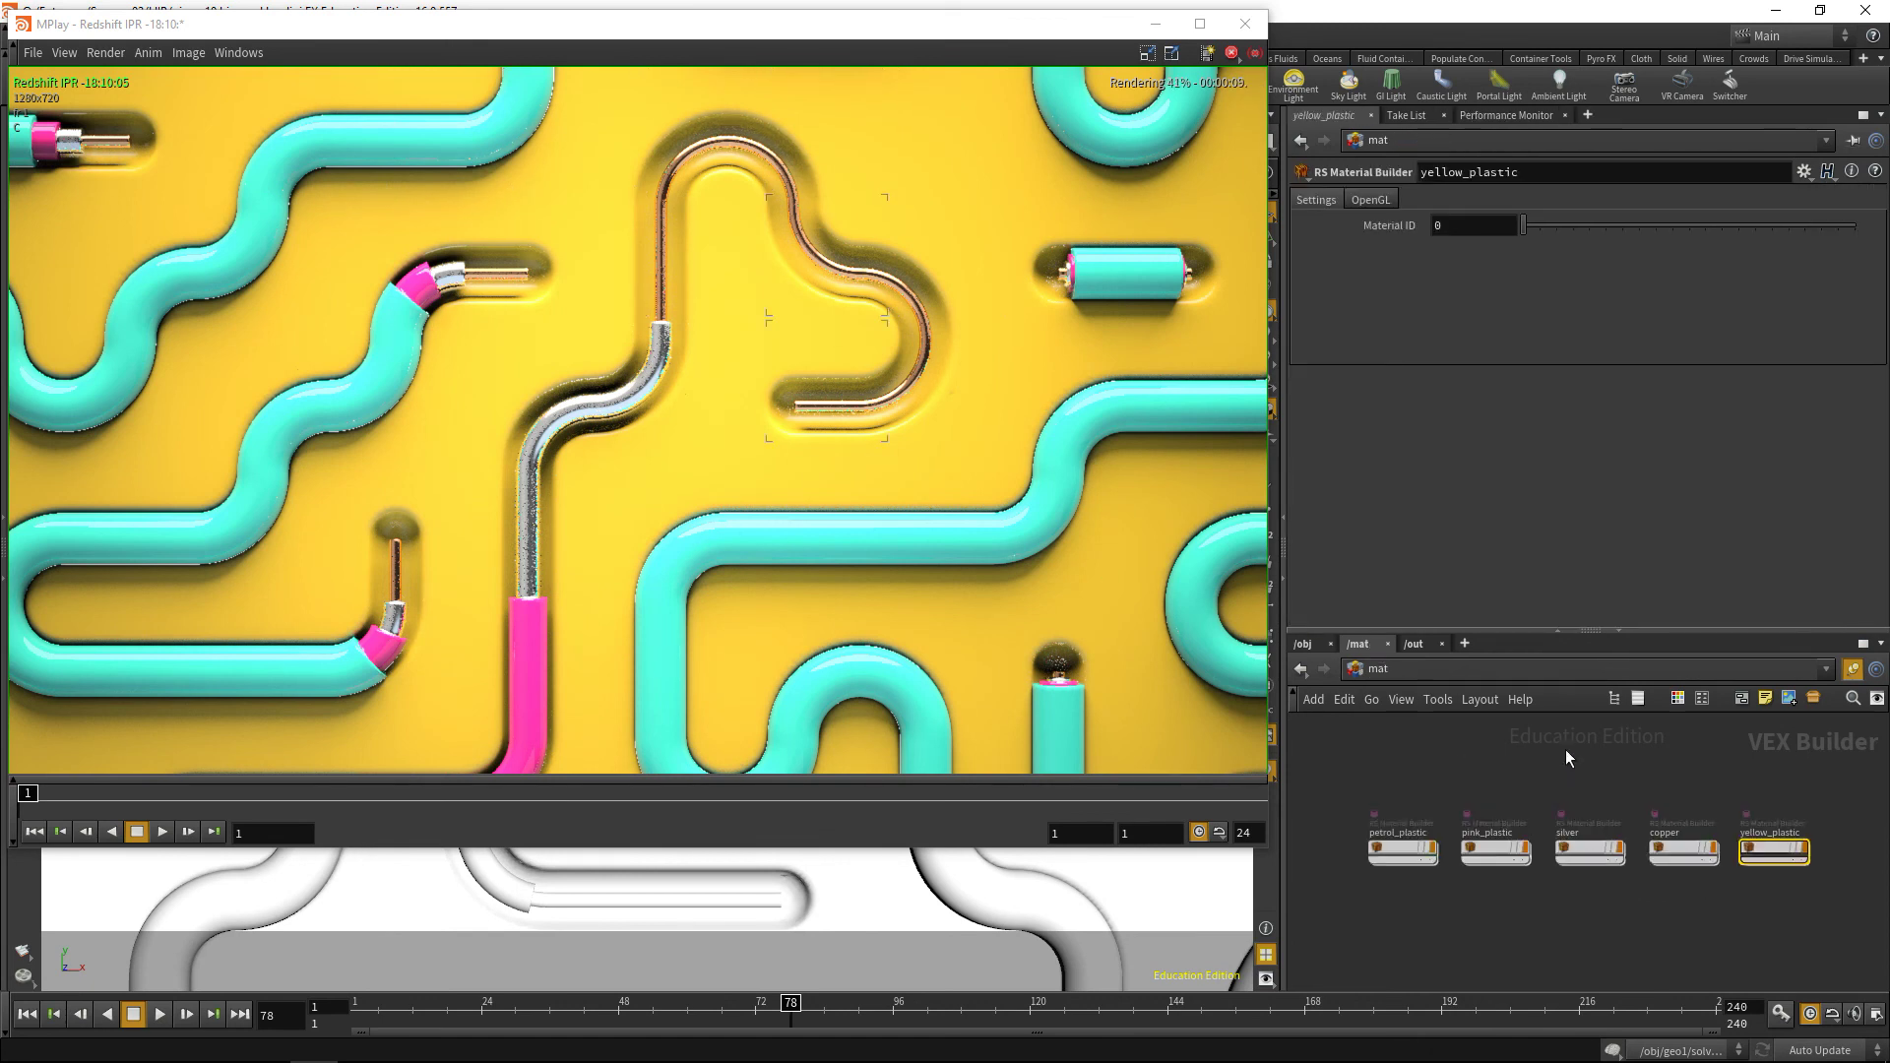
double_click(1683, 853)
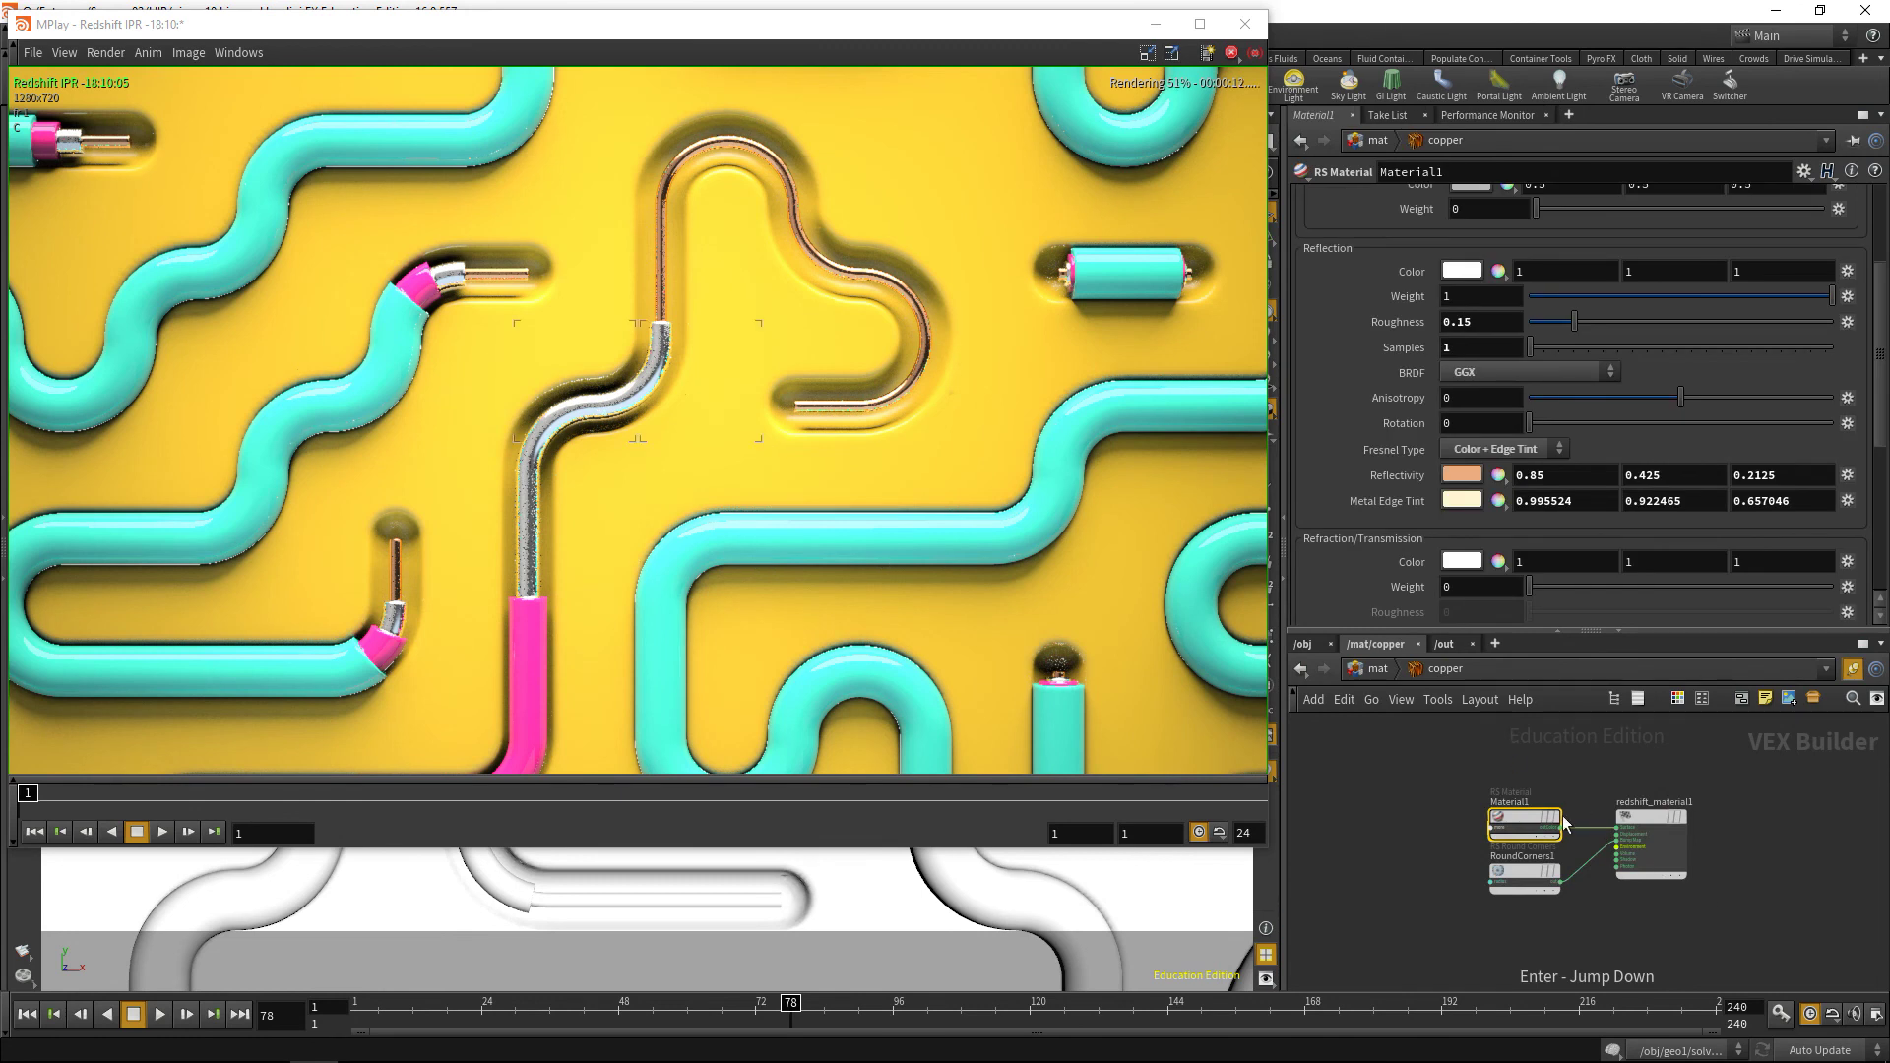
left_click(1471, 350)
type("16")
key("Return")
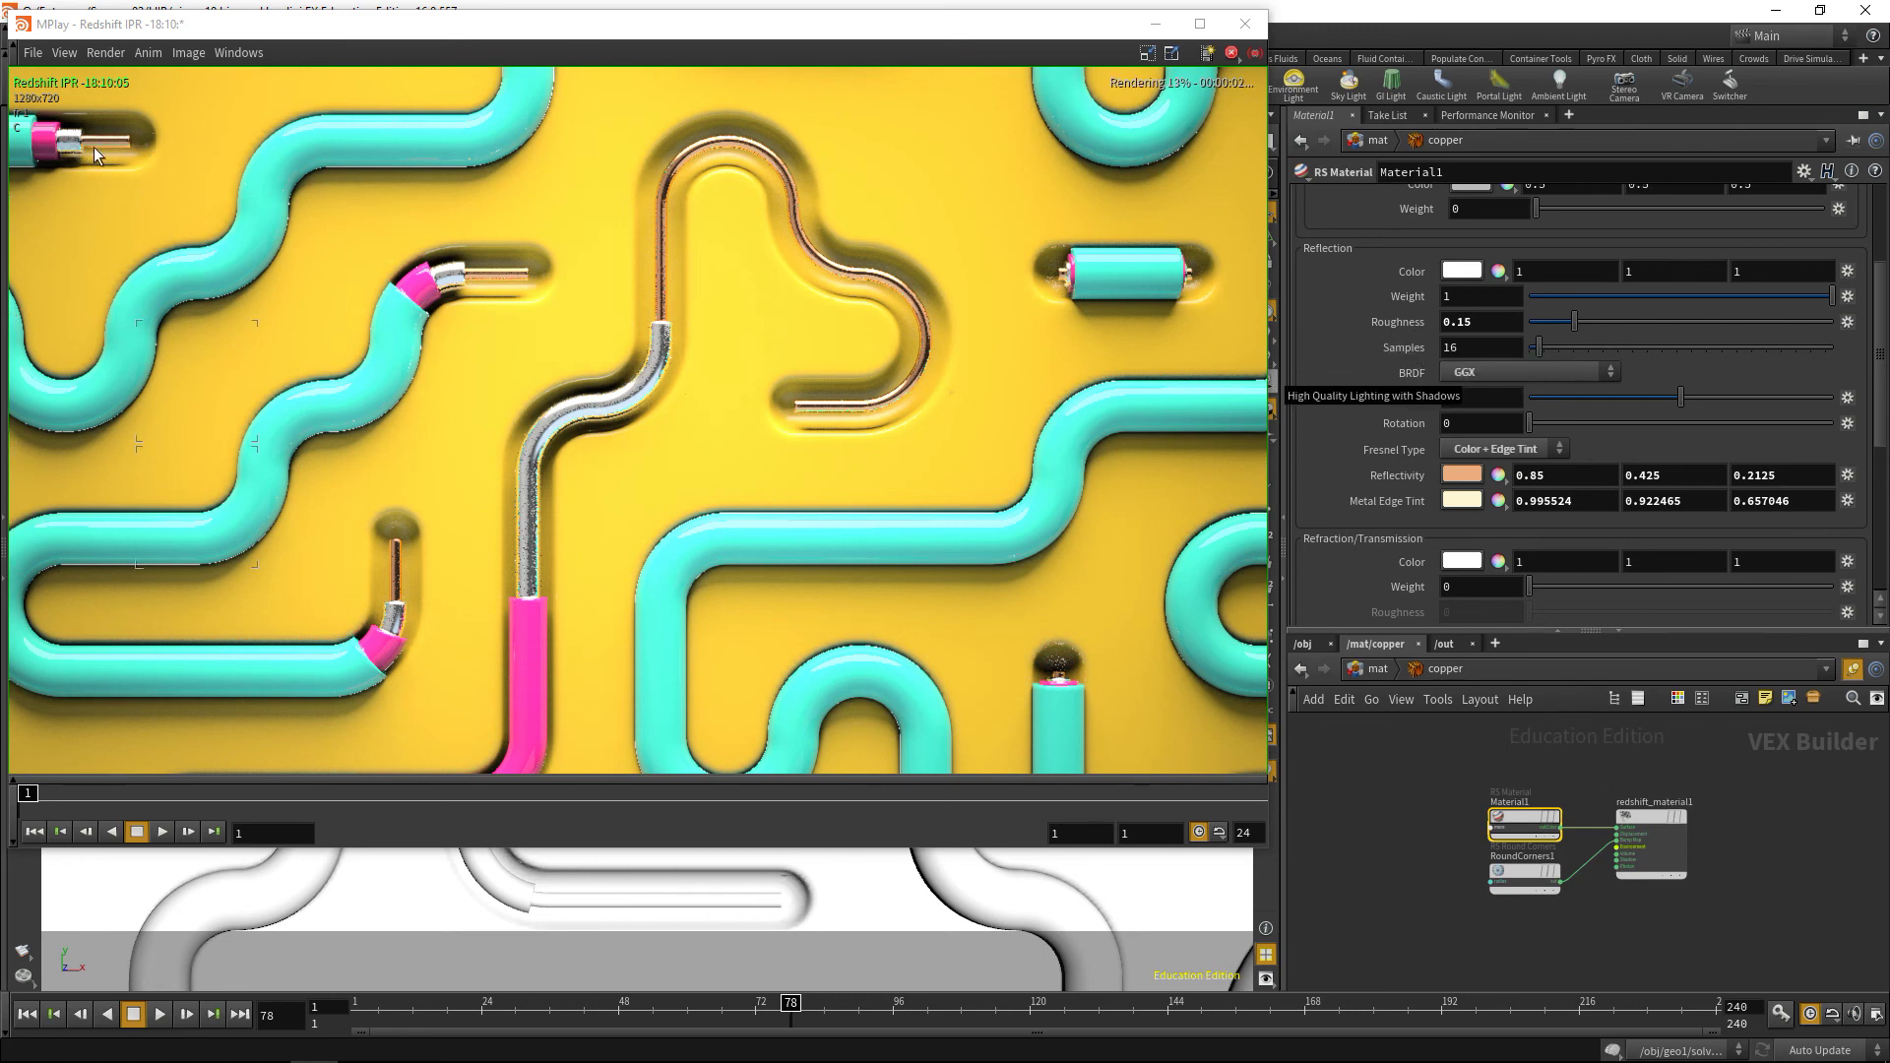
left_click(1377, 668)
left_click_drag(1578, 778, 1619, 924)
double_click(1590, 849)
left_click(1472, 346)
type("16")
key("Return")
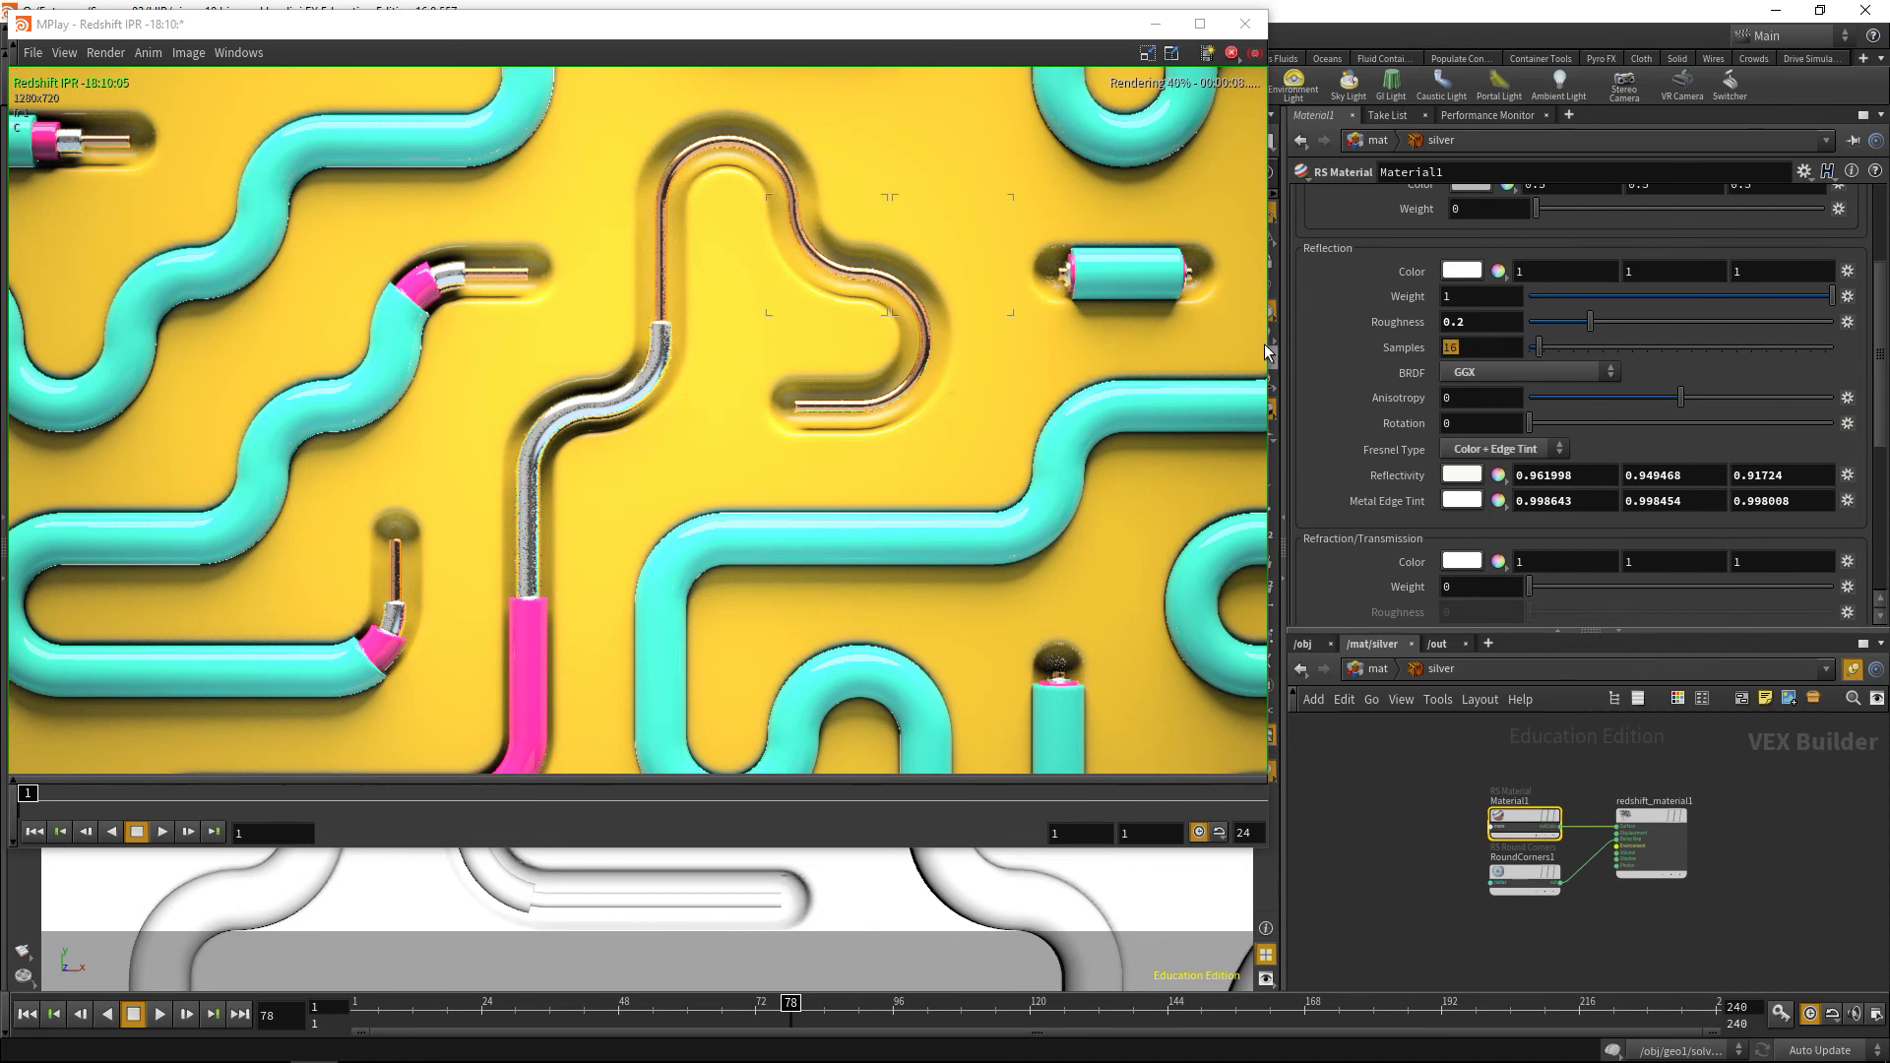
Raise the copper material's reflection samples to 32.
left_click(1375, 672)
double_click(1683, 848)
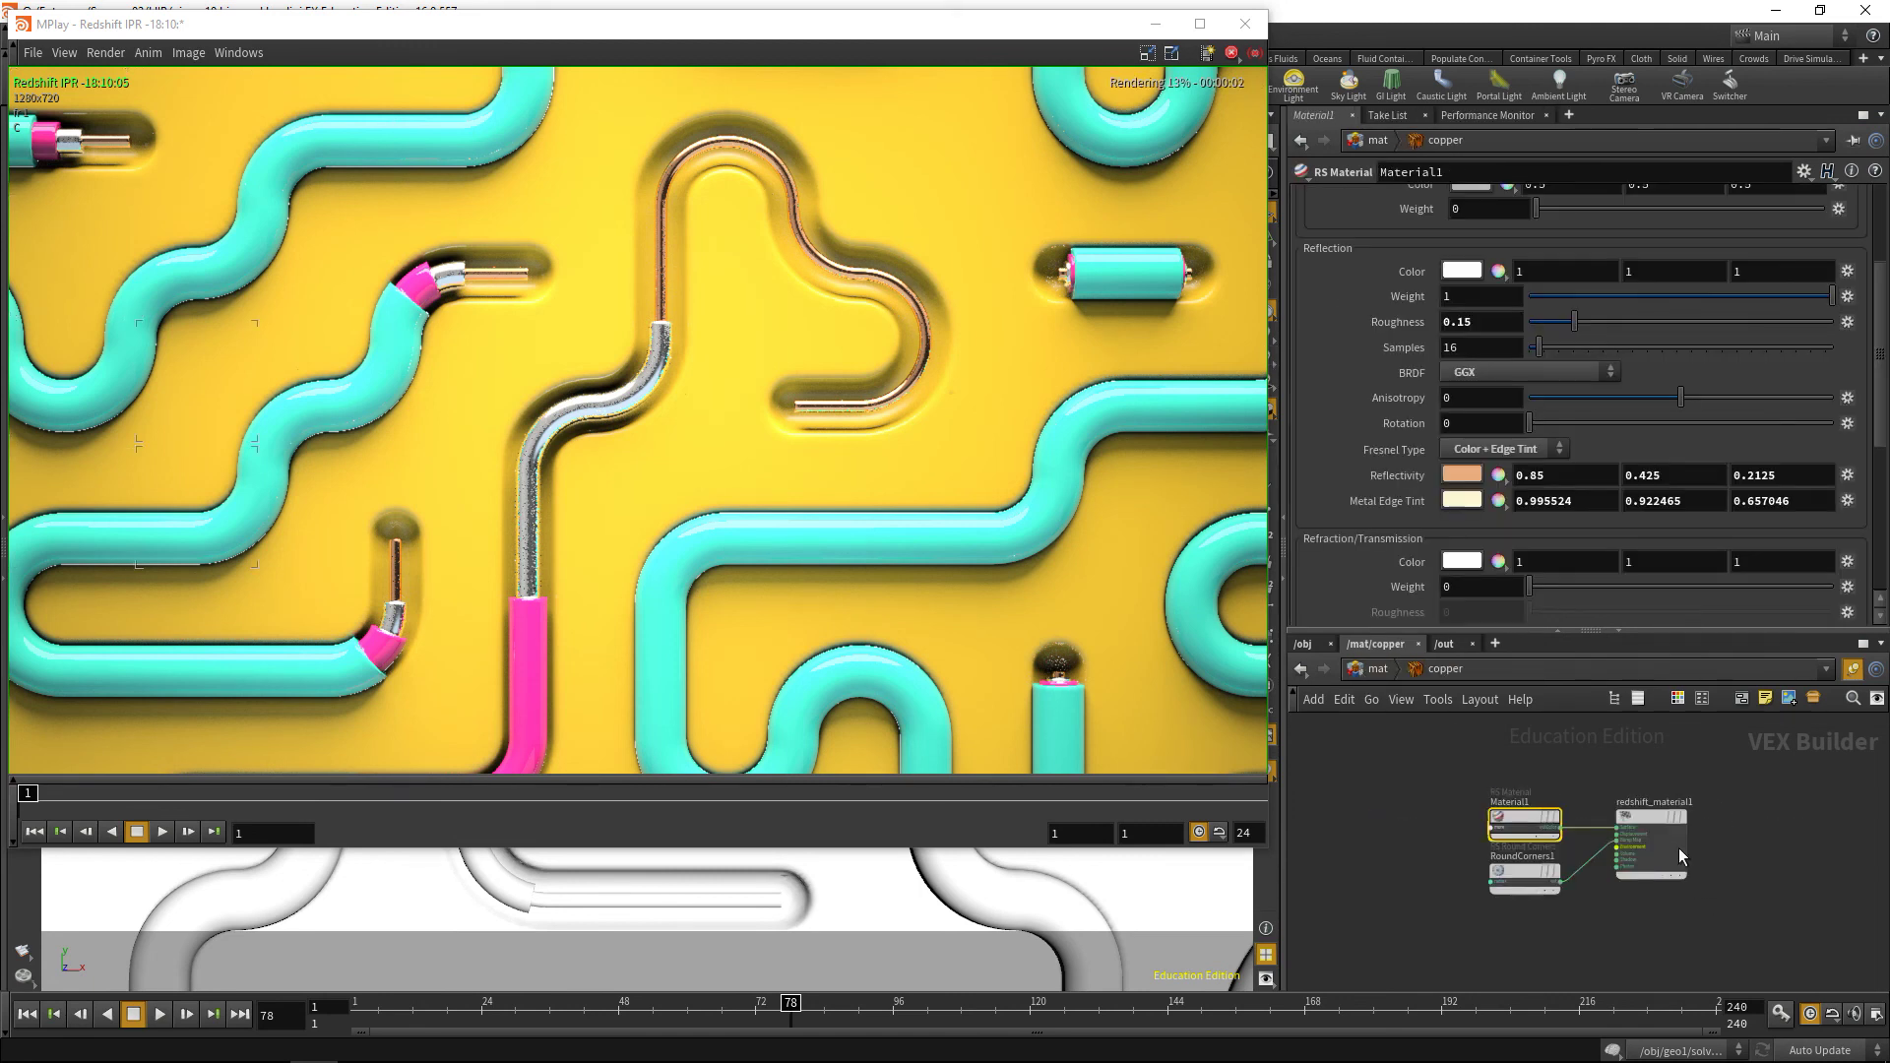
left_click(1477, 348)
type("32")
key("Return")
Select Redshift_ROP1, set Max Samples to 64 and enable the Show Samples debug view.
left_click(1451, 643)
left_click(1517, 814)
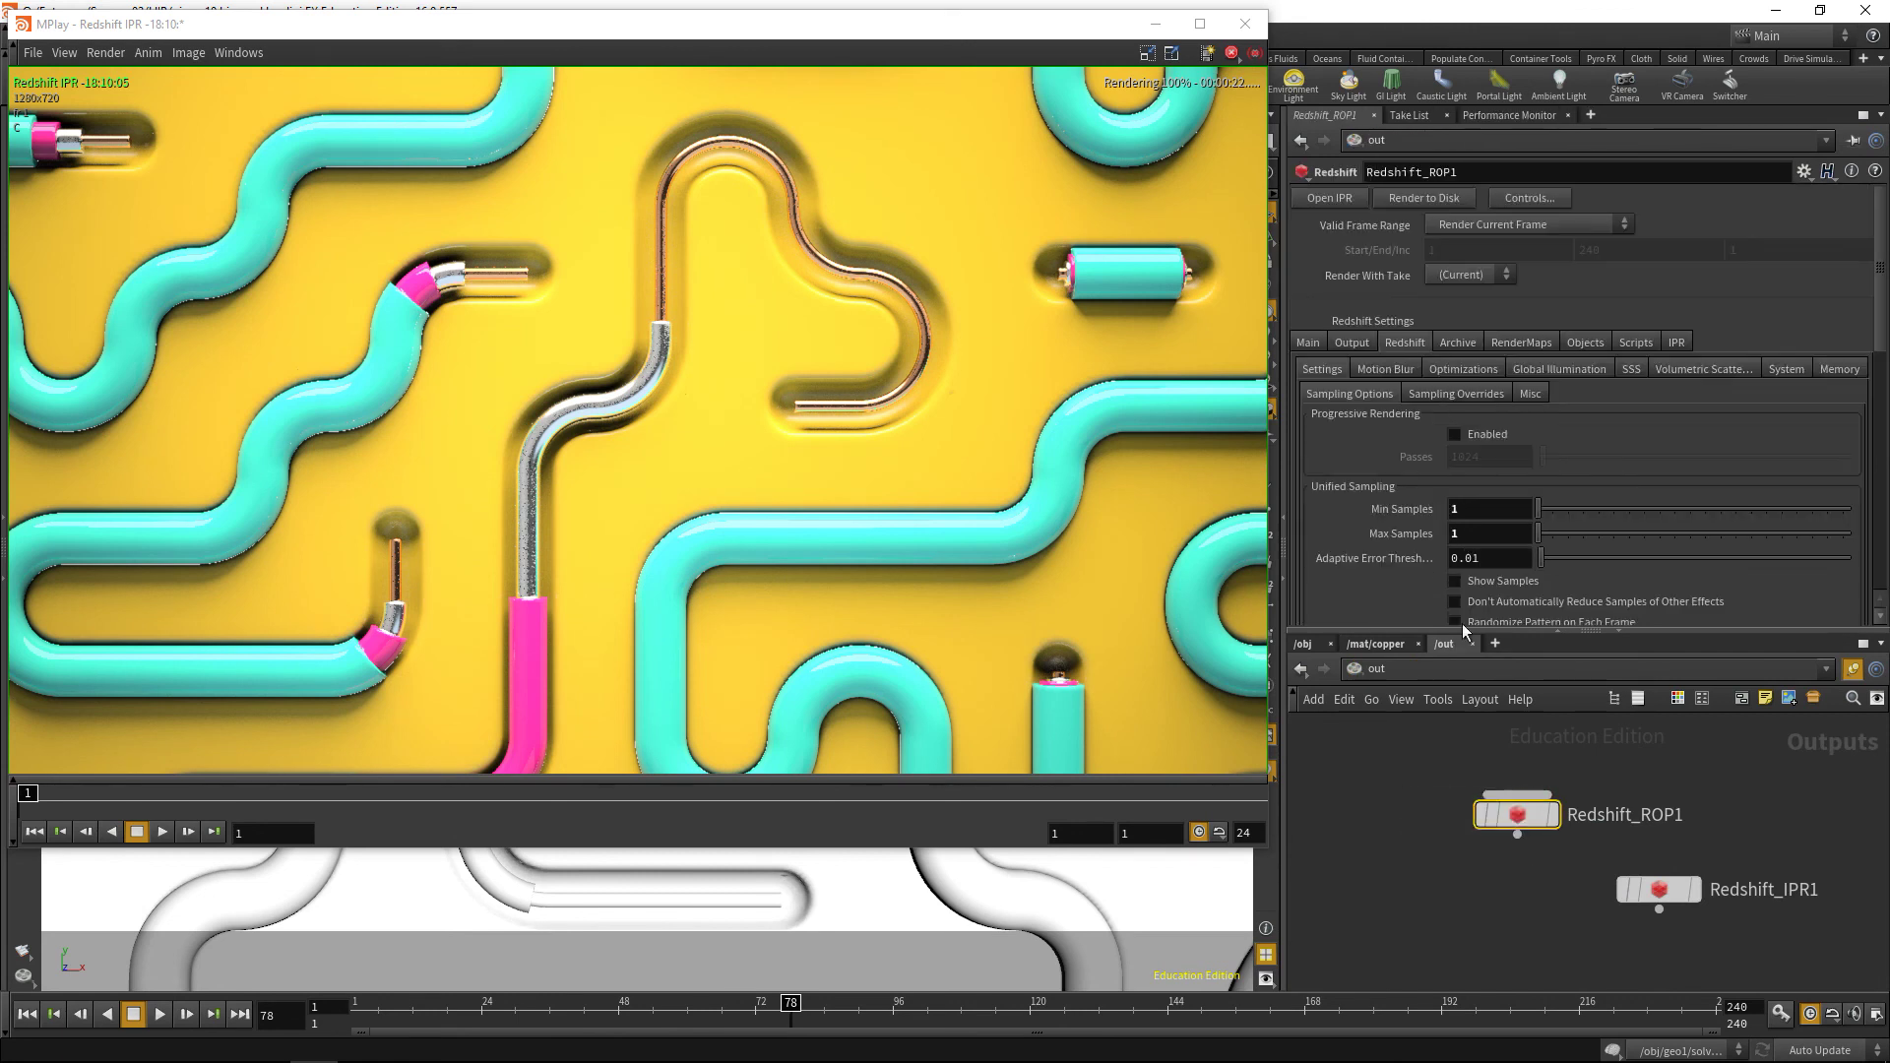
double_click(1471, 534)
type("64")
key("Return")
left_click(1454, 581)
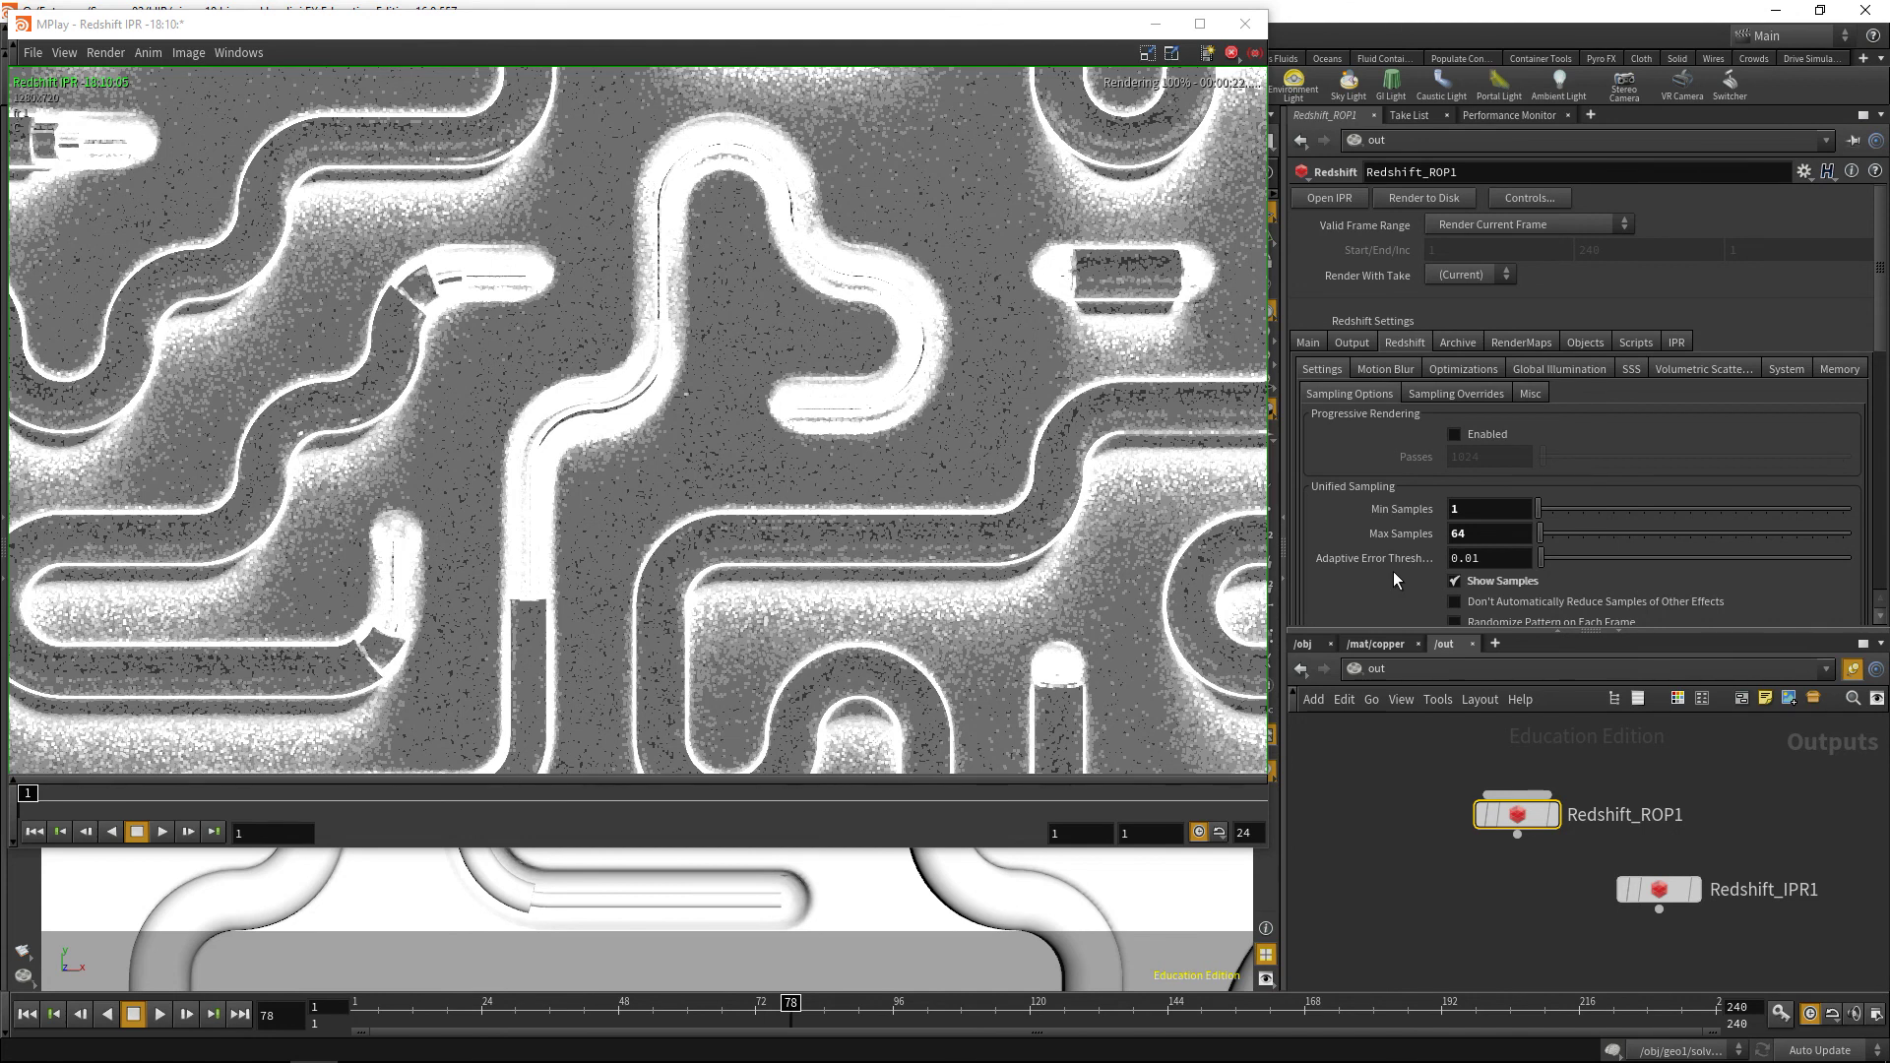
Turn off Show Samples, reset Min Samples to 16, and start a fresh IPR frame.
left_click(1455, 582)
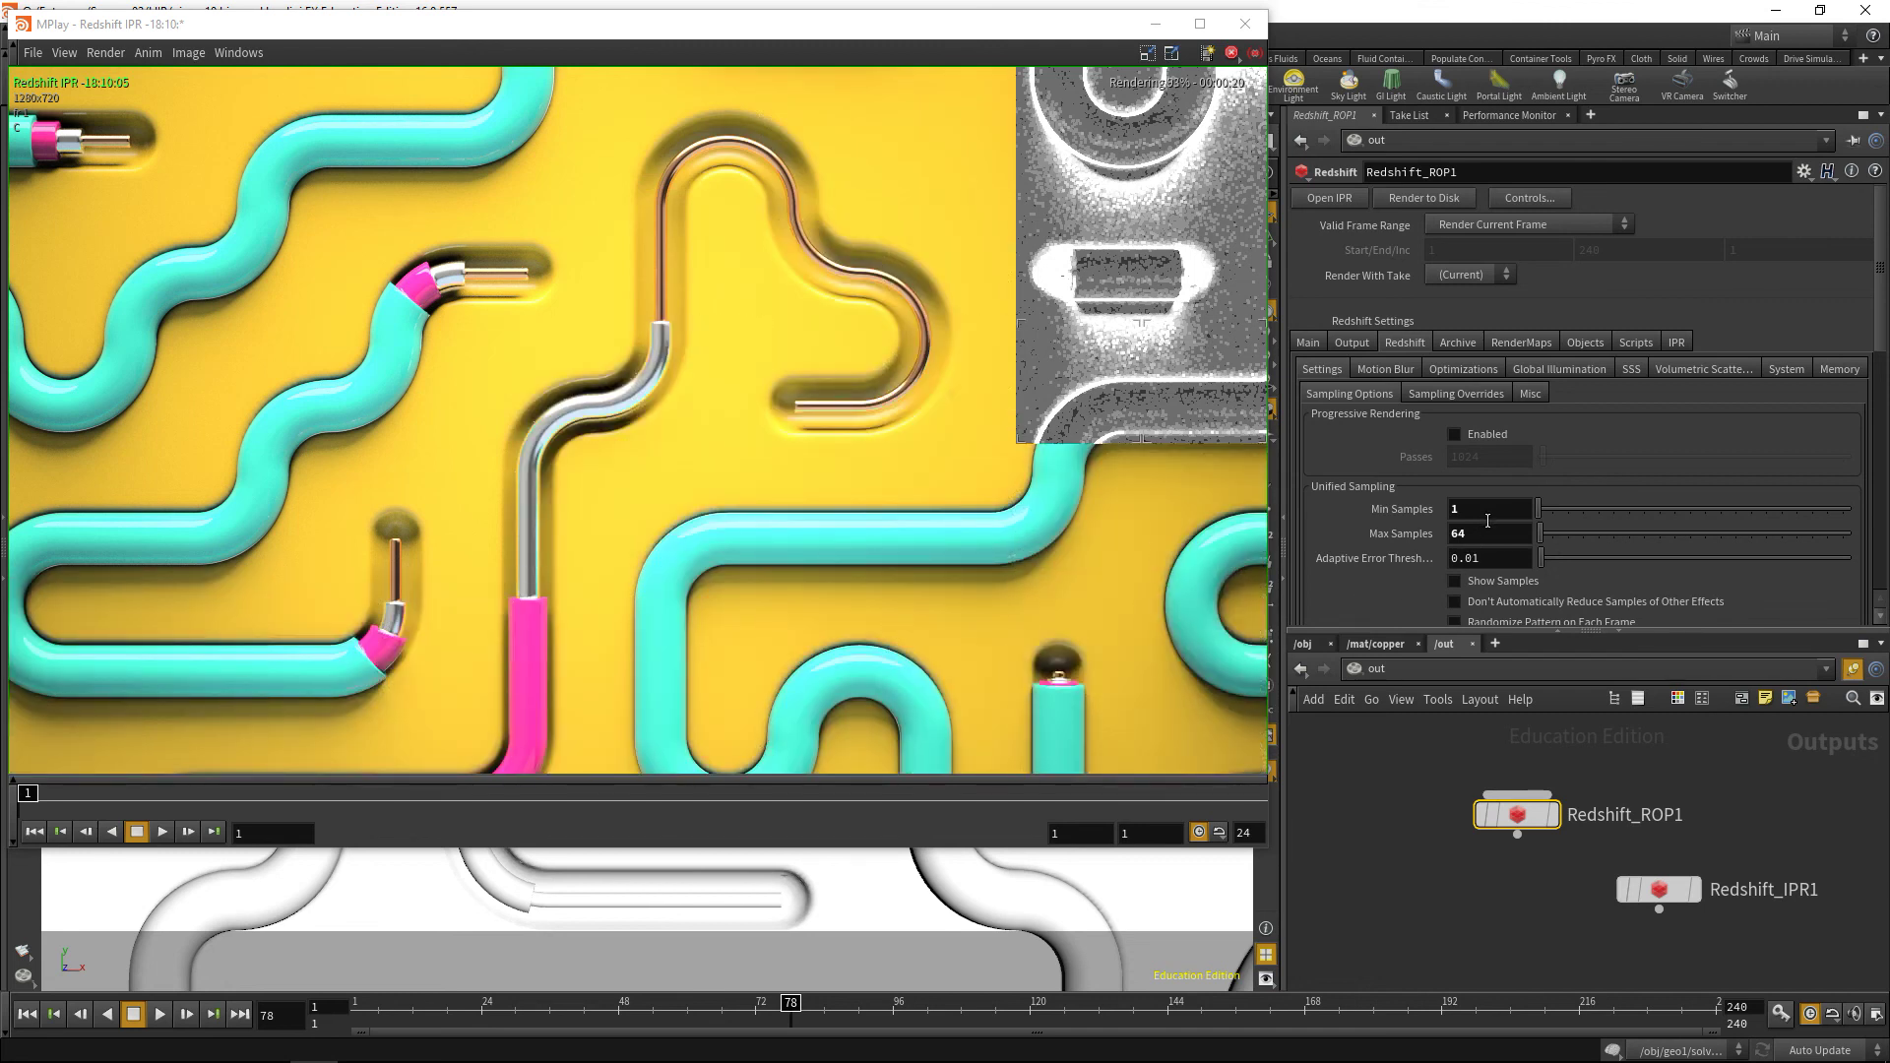
middle_click(1381, 511, "ctrl")
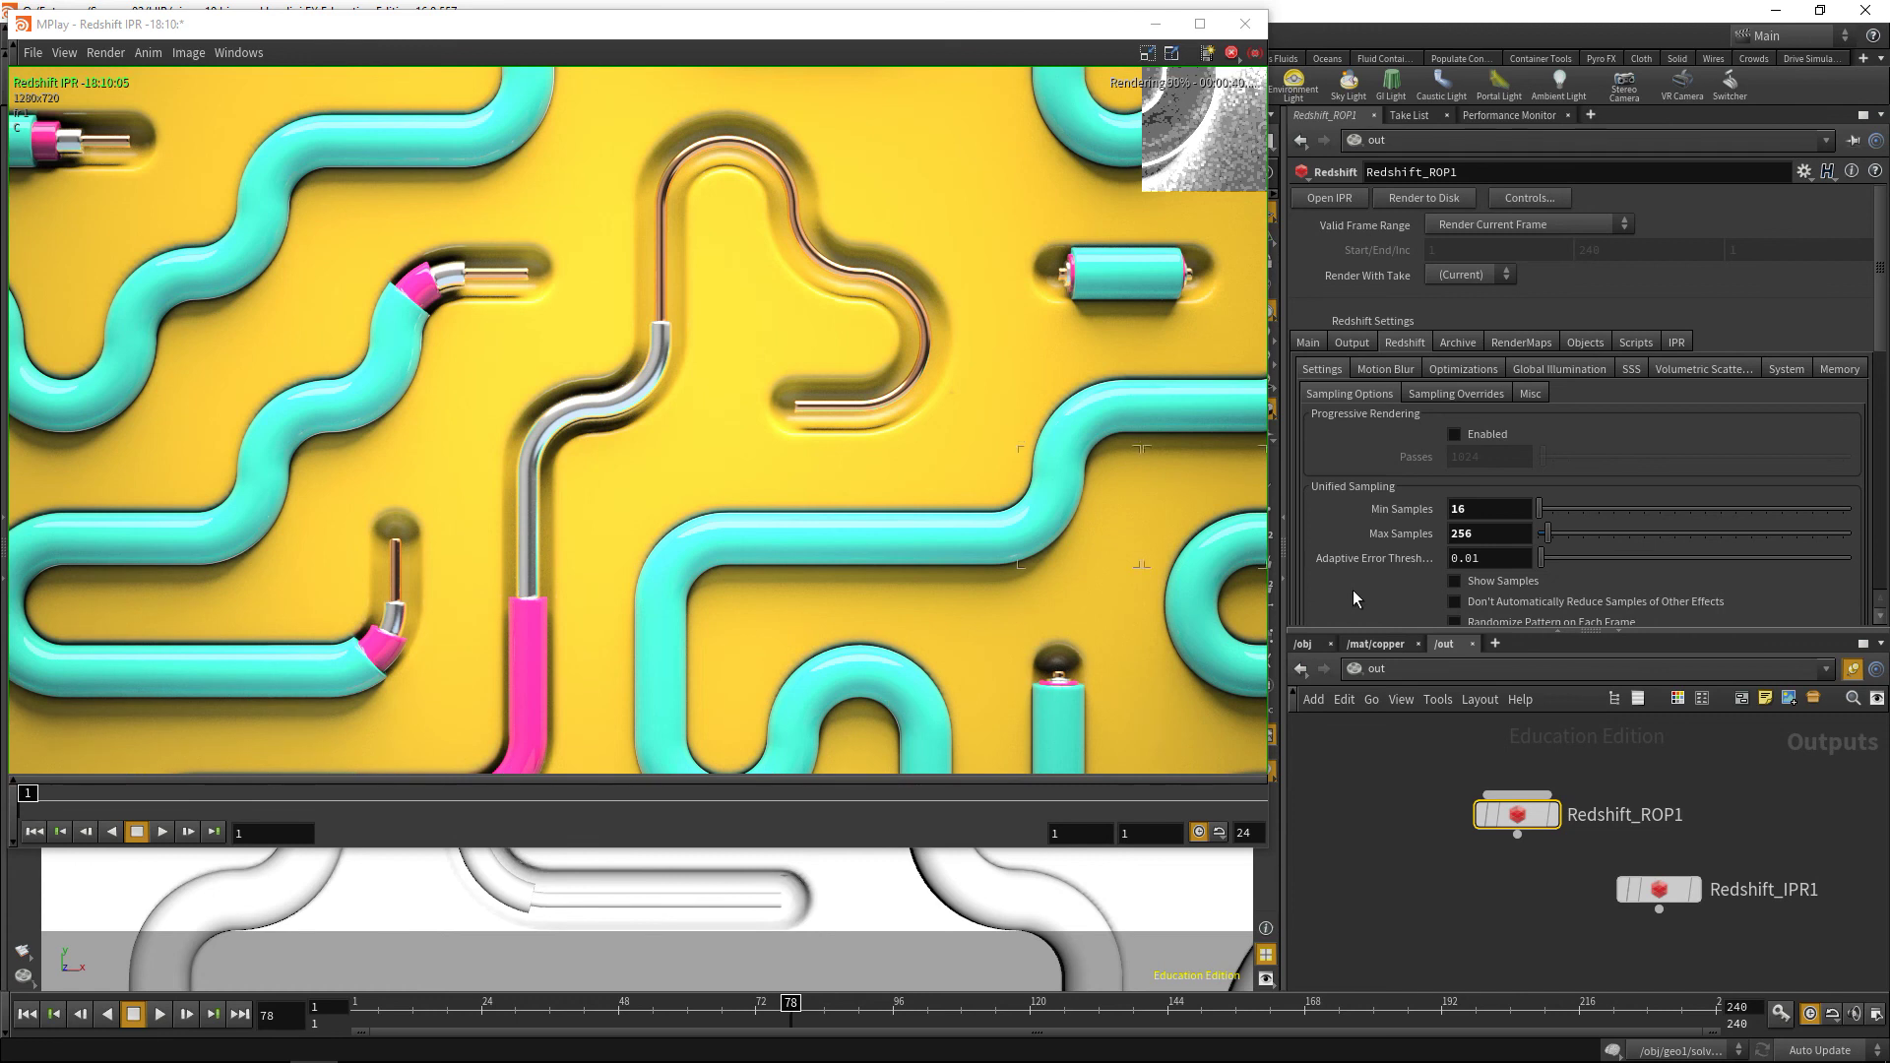
left_click_drag(832, 33, 840, 145)
left_click(111, 85)
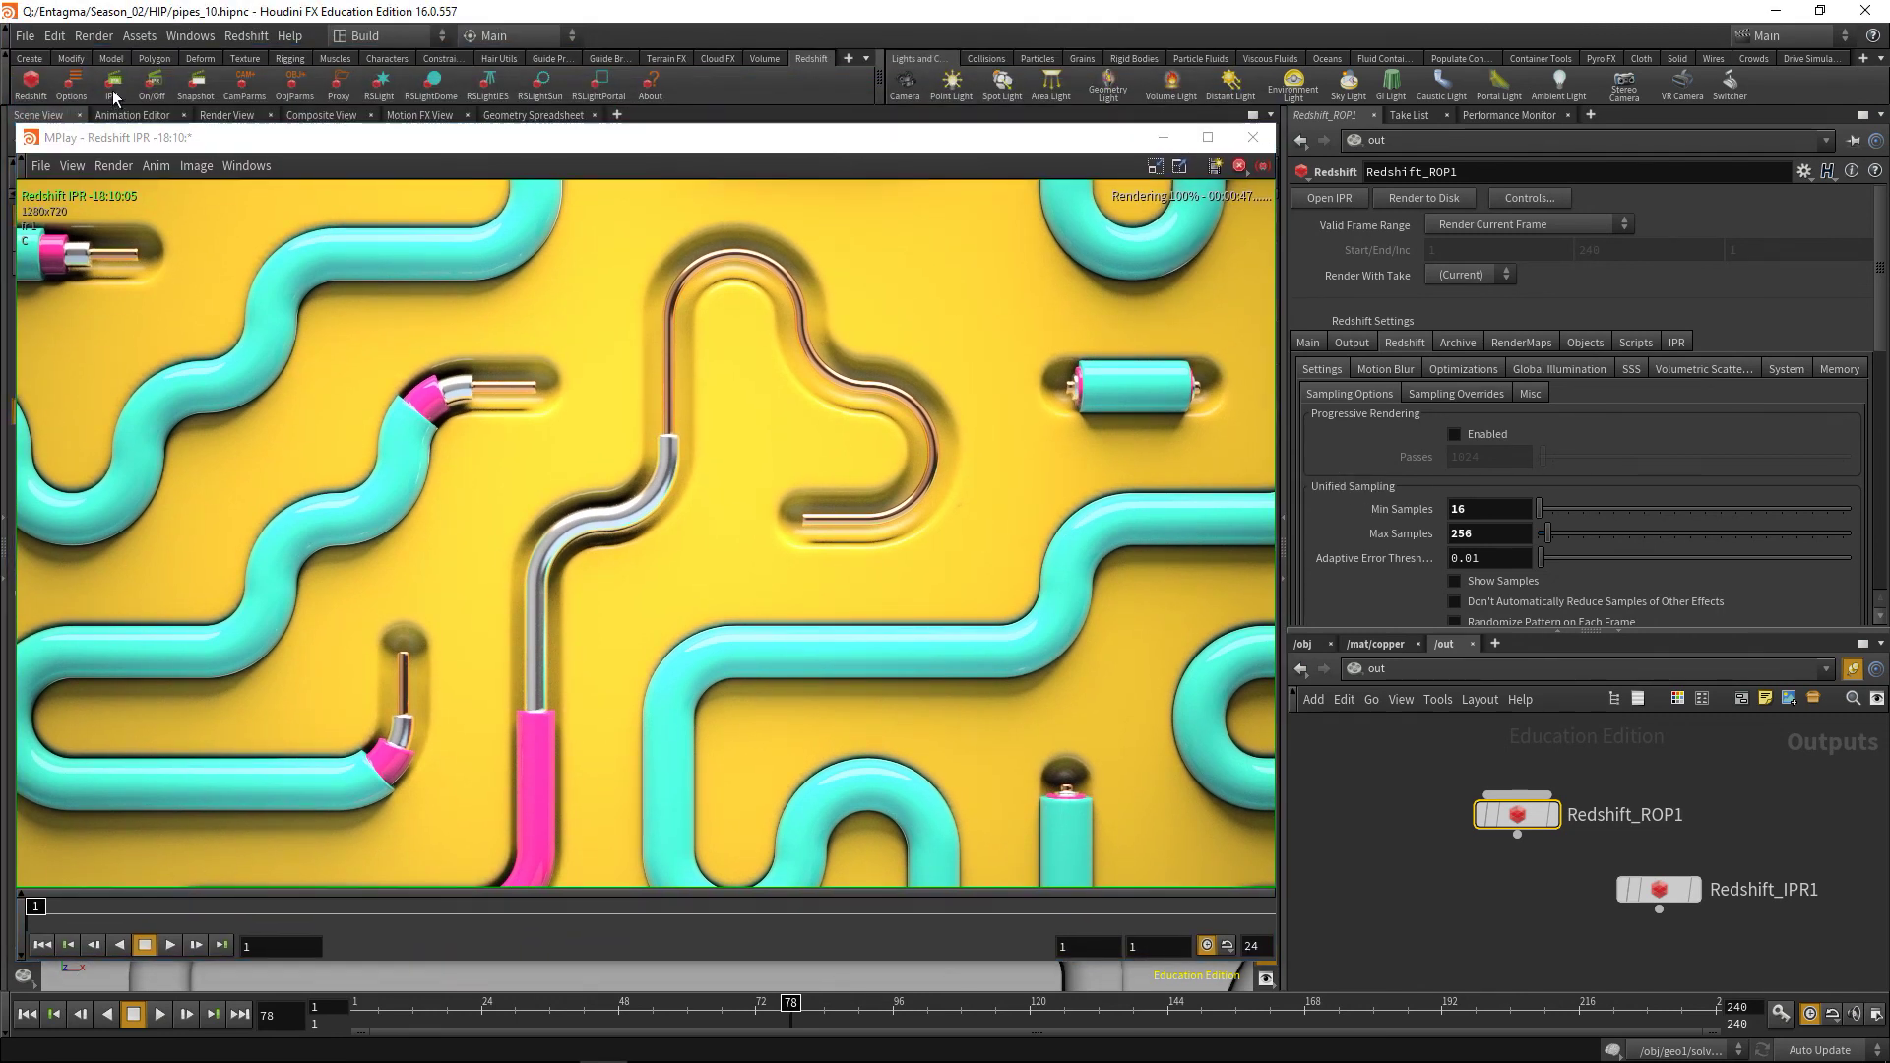
Render a new IPR frame and switch Redshift_ROP1's primary GI engine to Brute force.
left_click(36, 911)
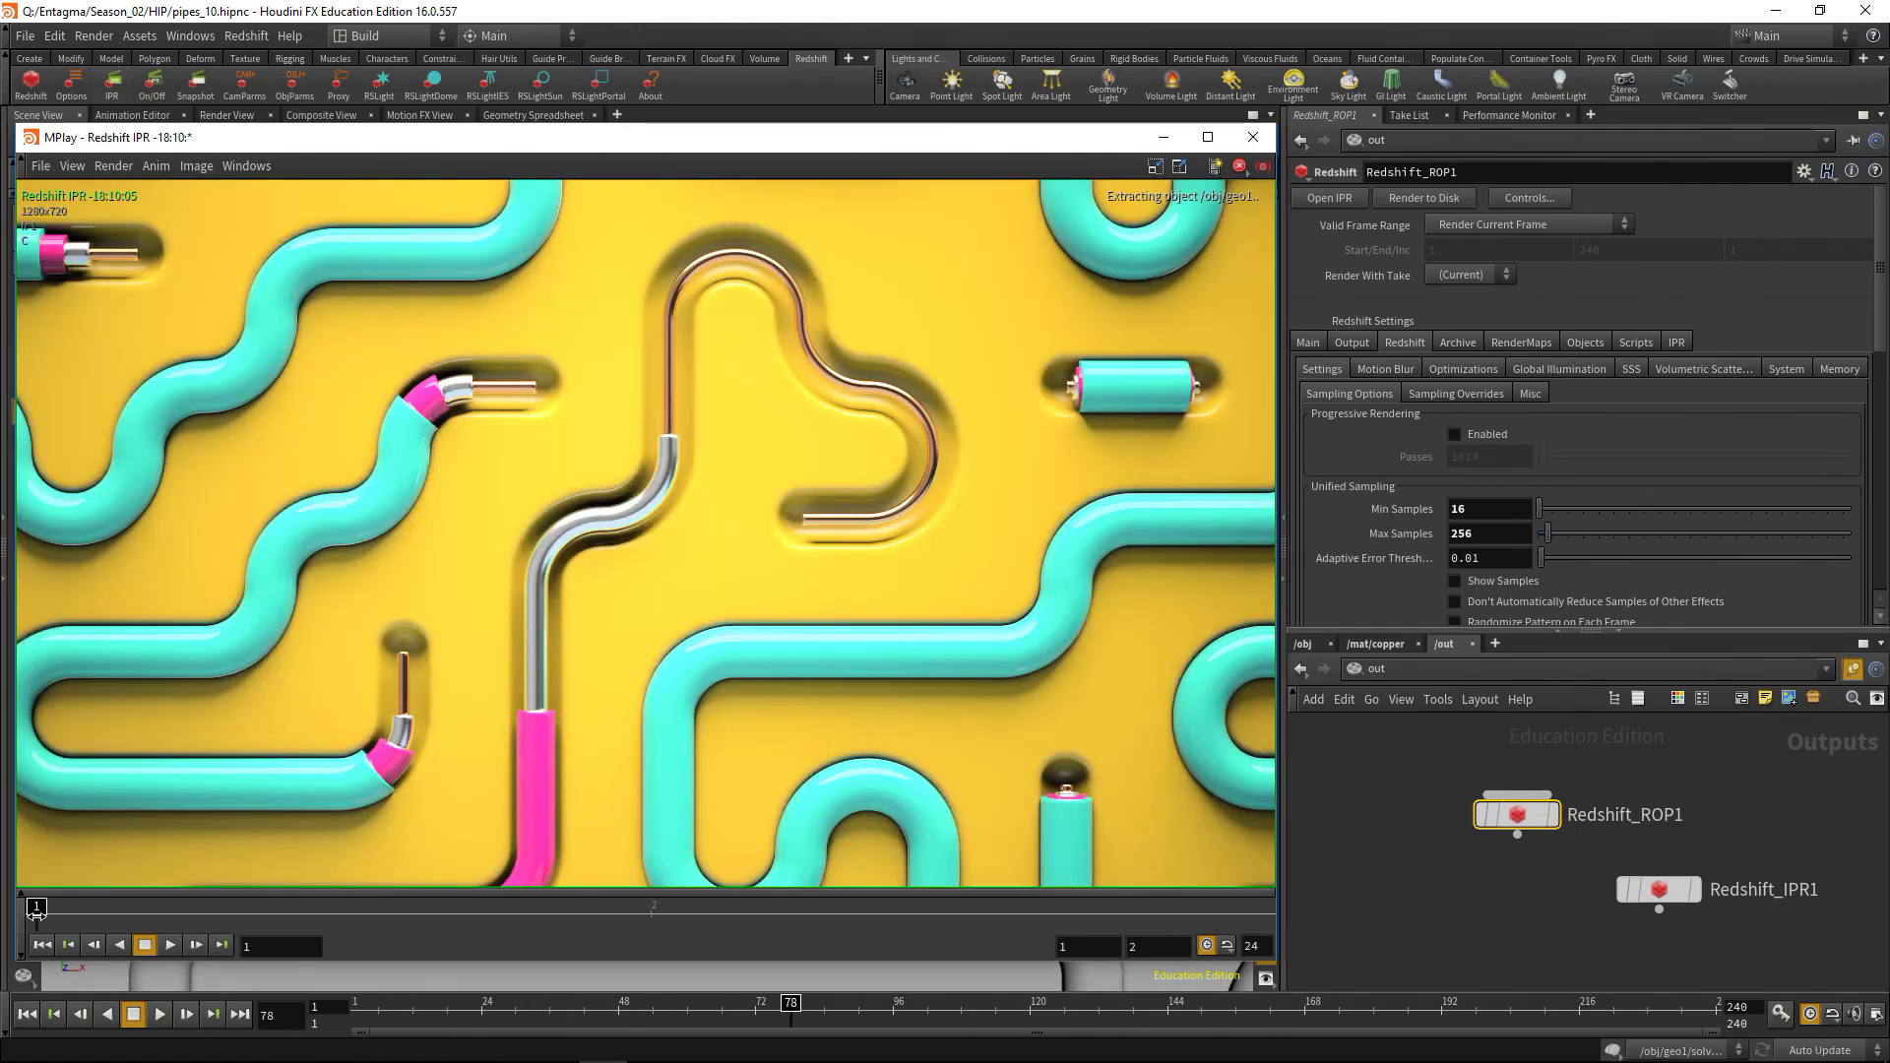
left_click(648, 913)
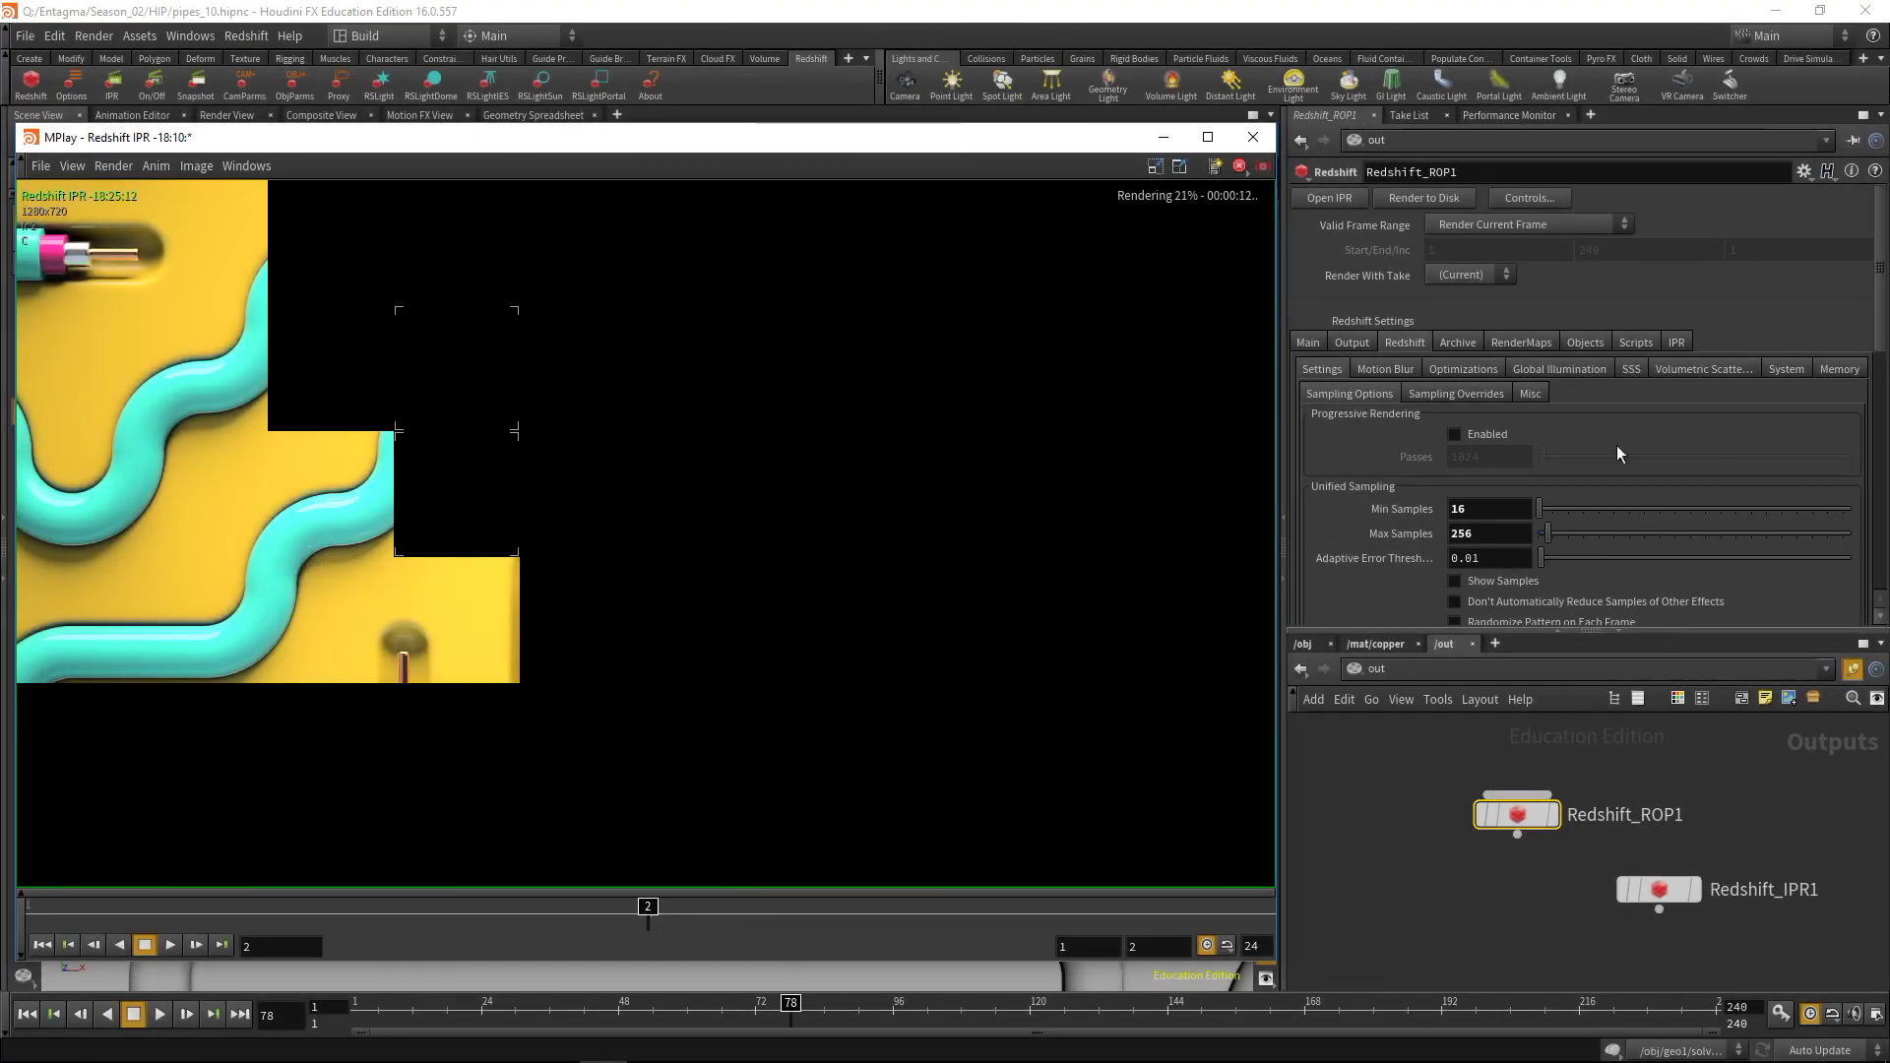
left_click(1577, 368)
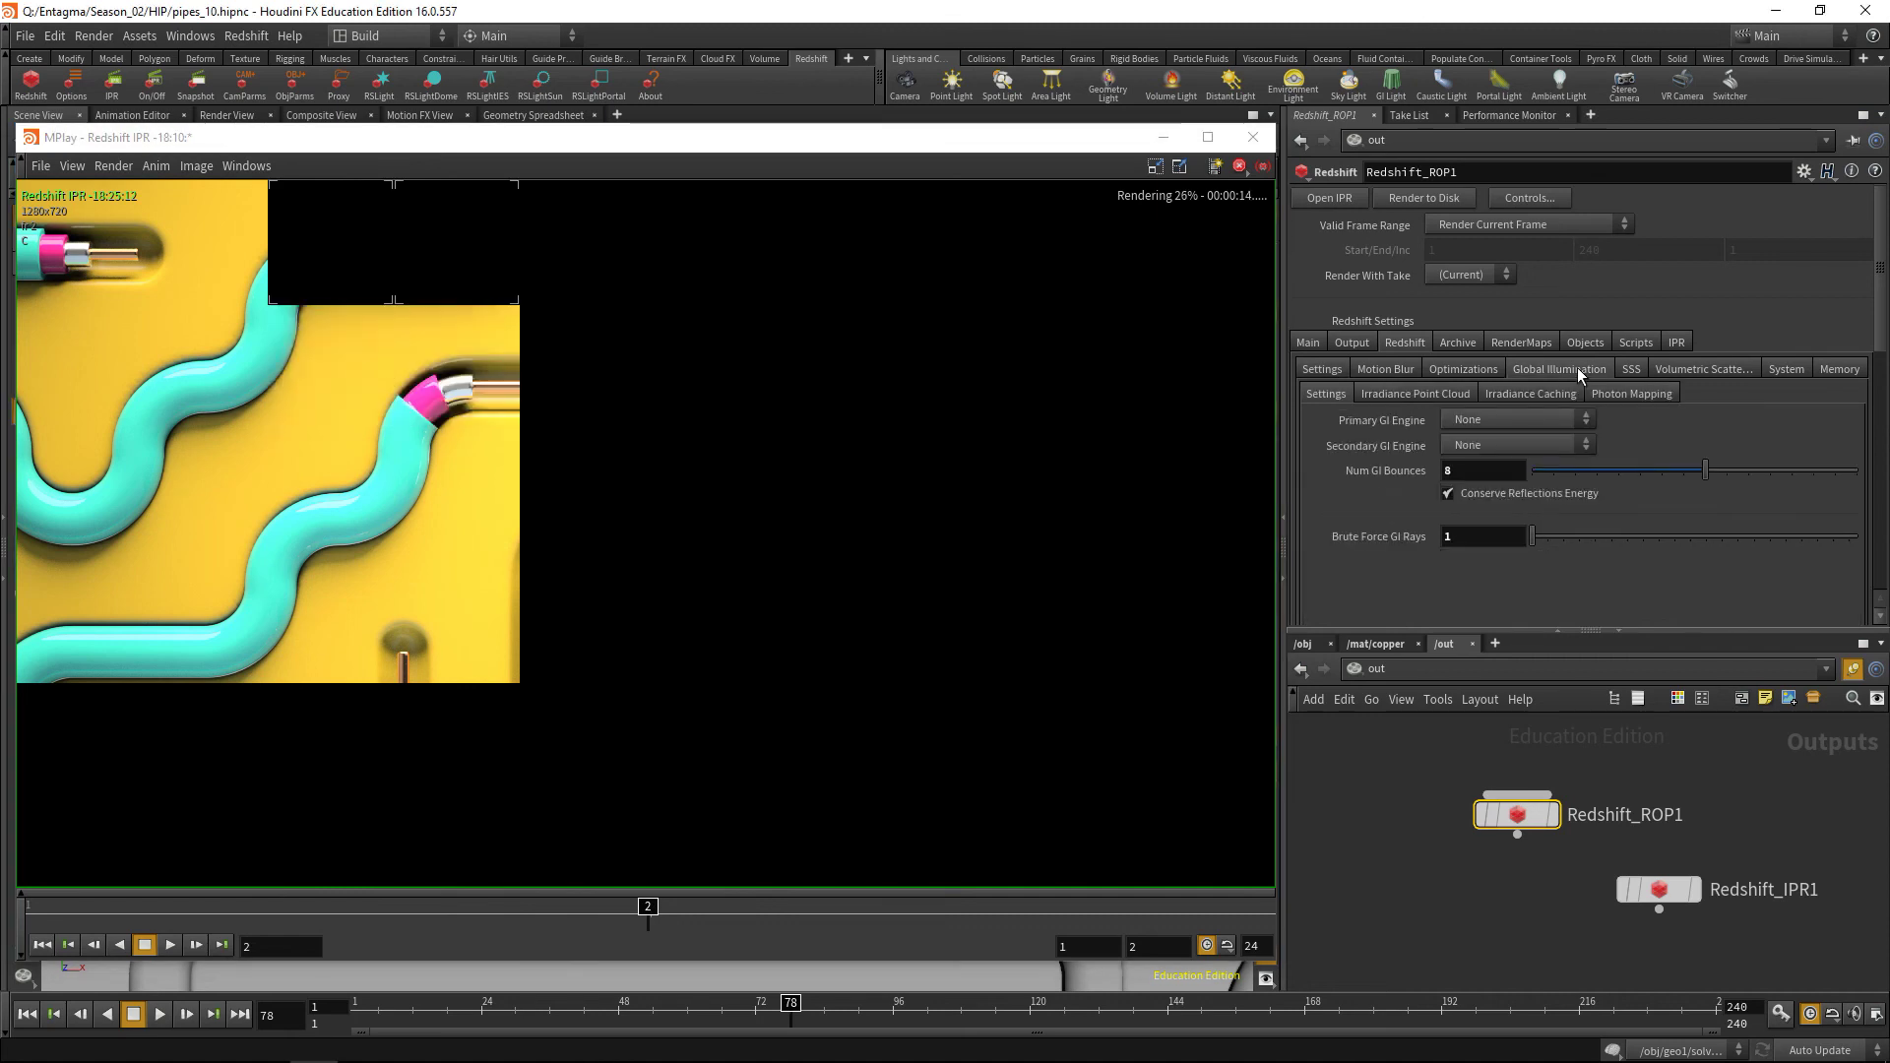
left_click(1492, 418)
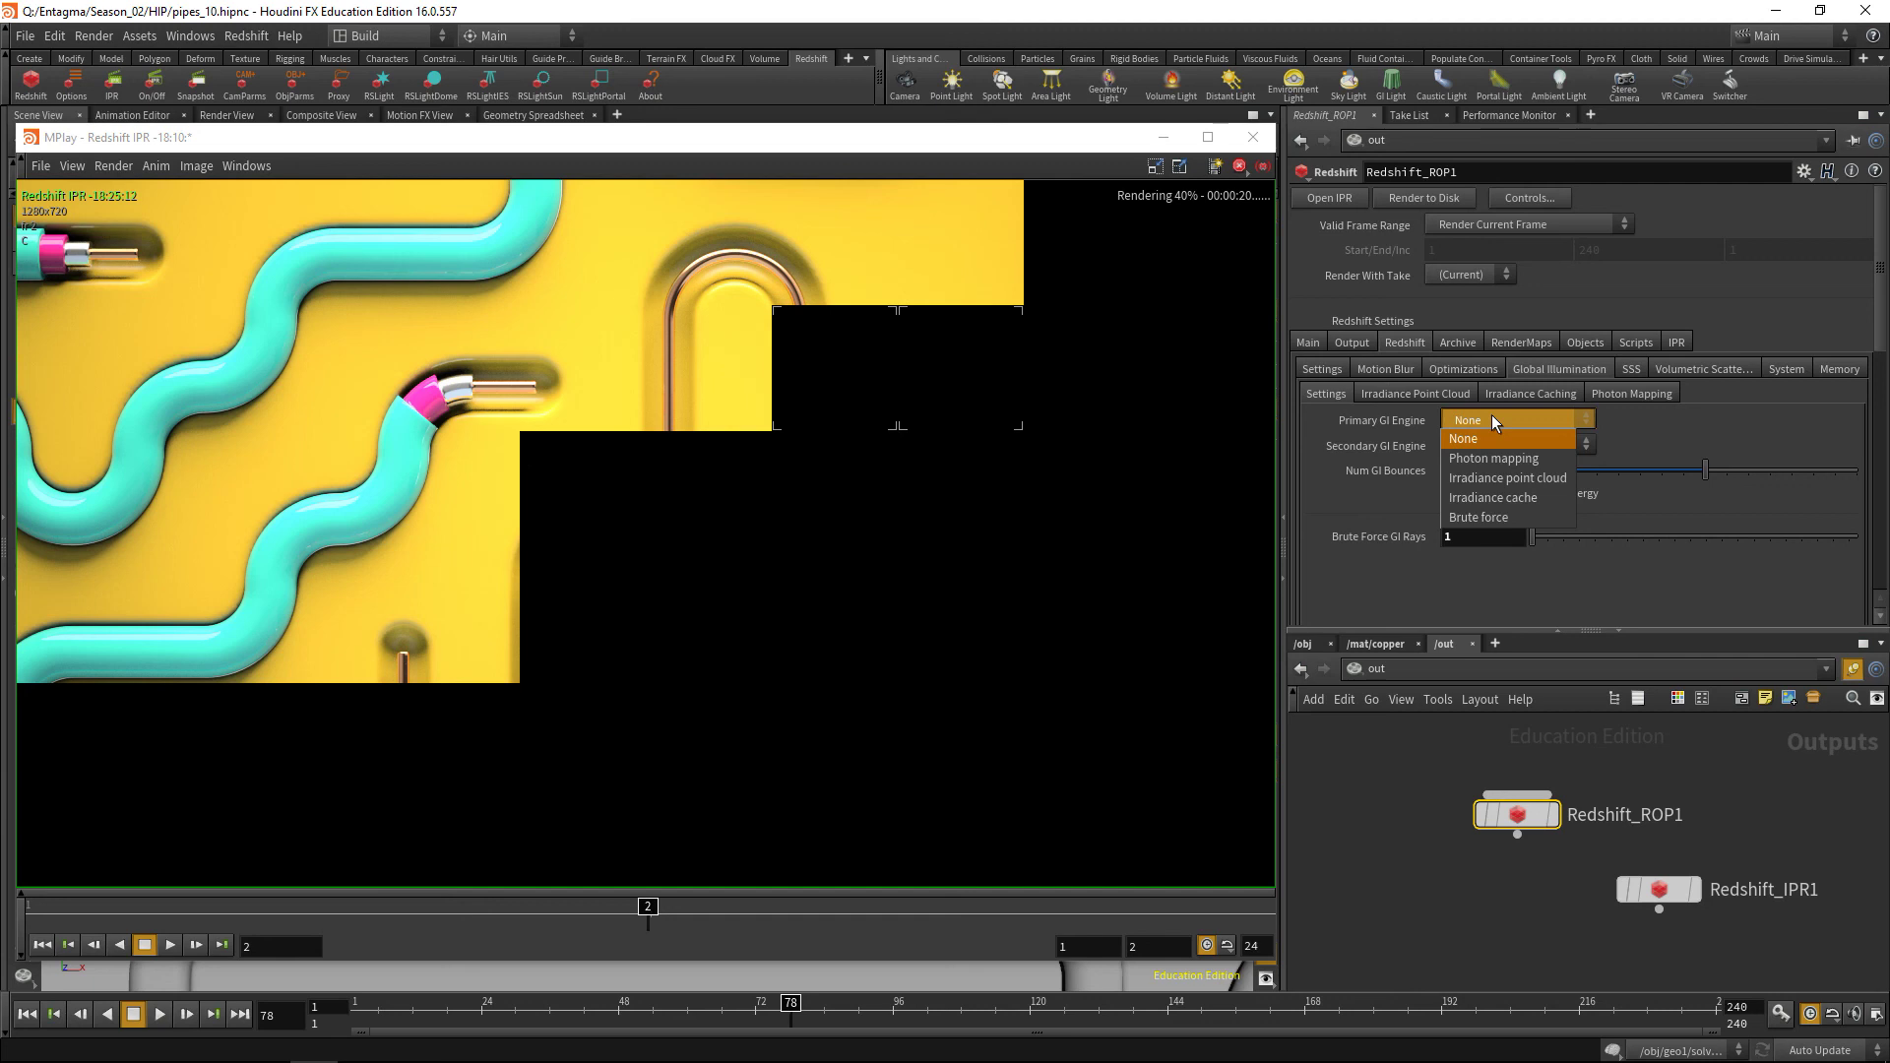
left_click(1493, 519)
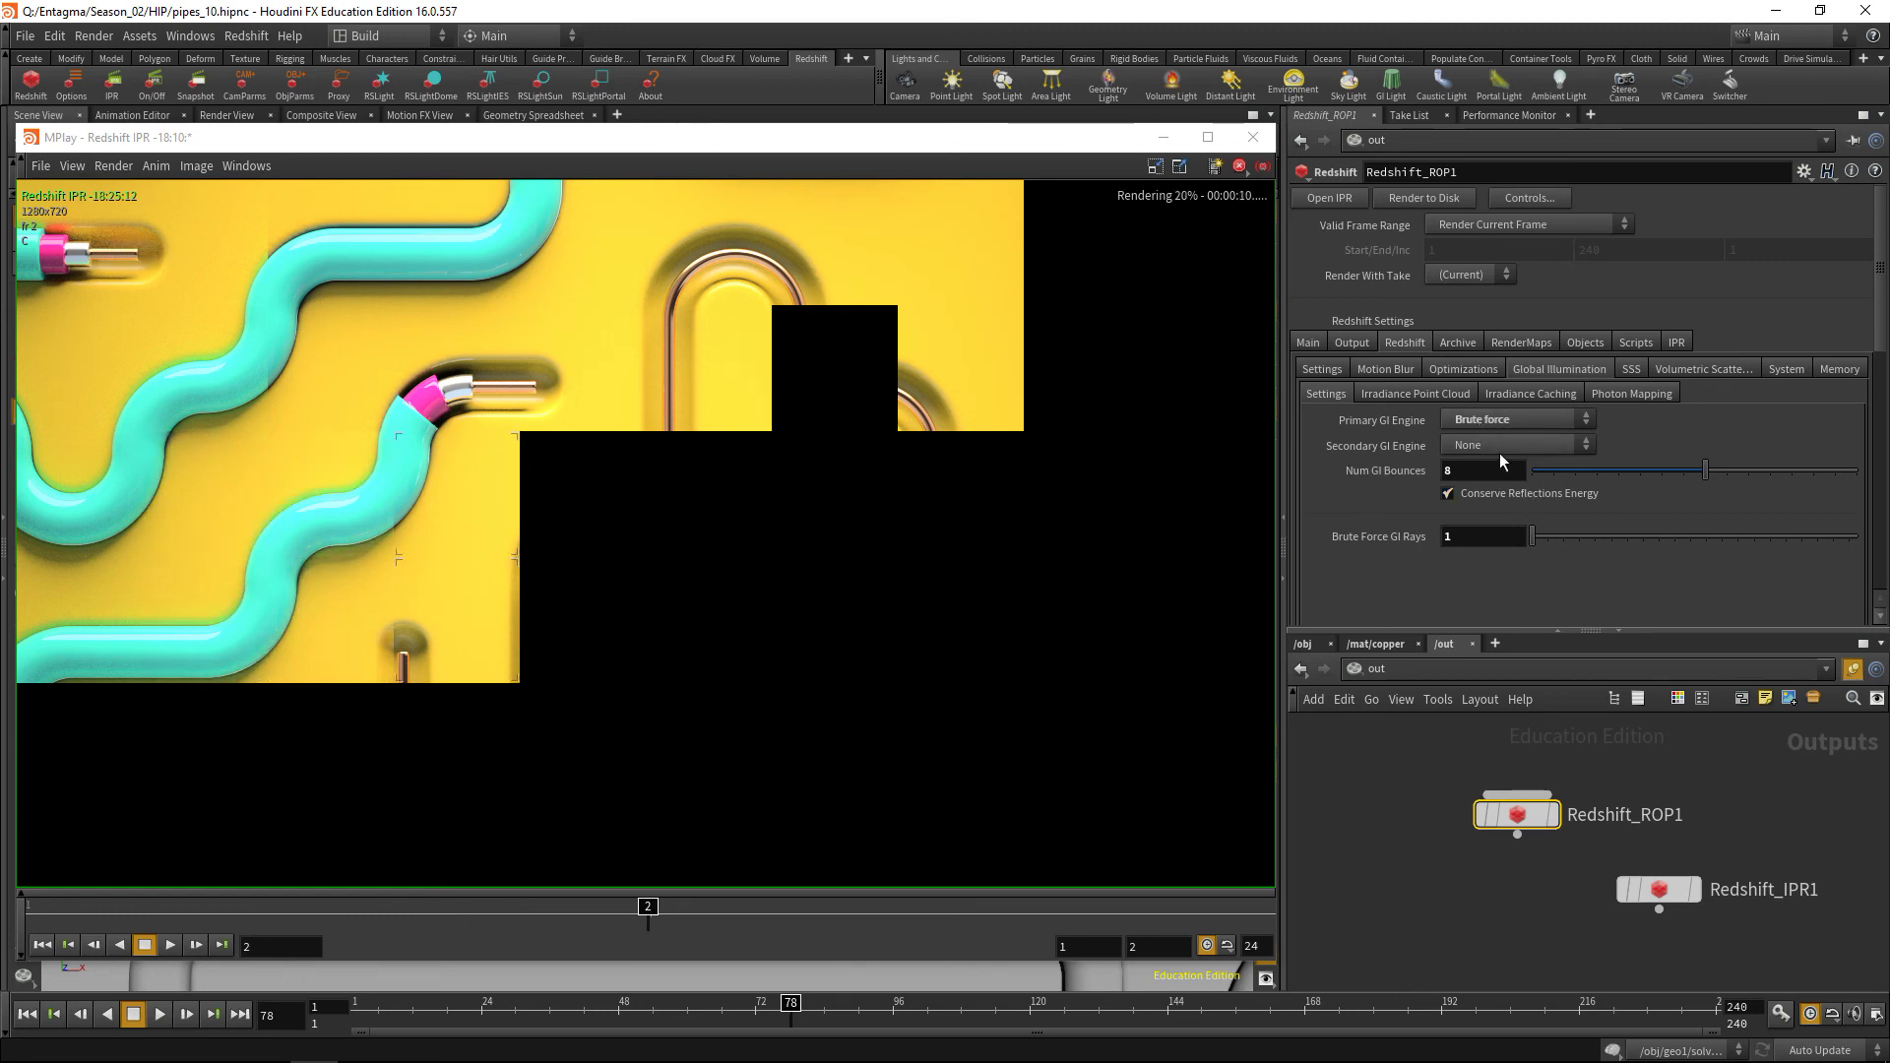
left_click(1332, 371)
Set both Min Samples and Max Samples to 1.
left_click(1484, 509)
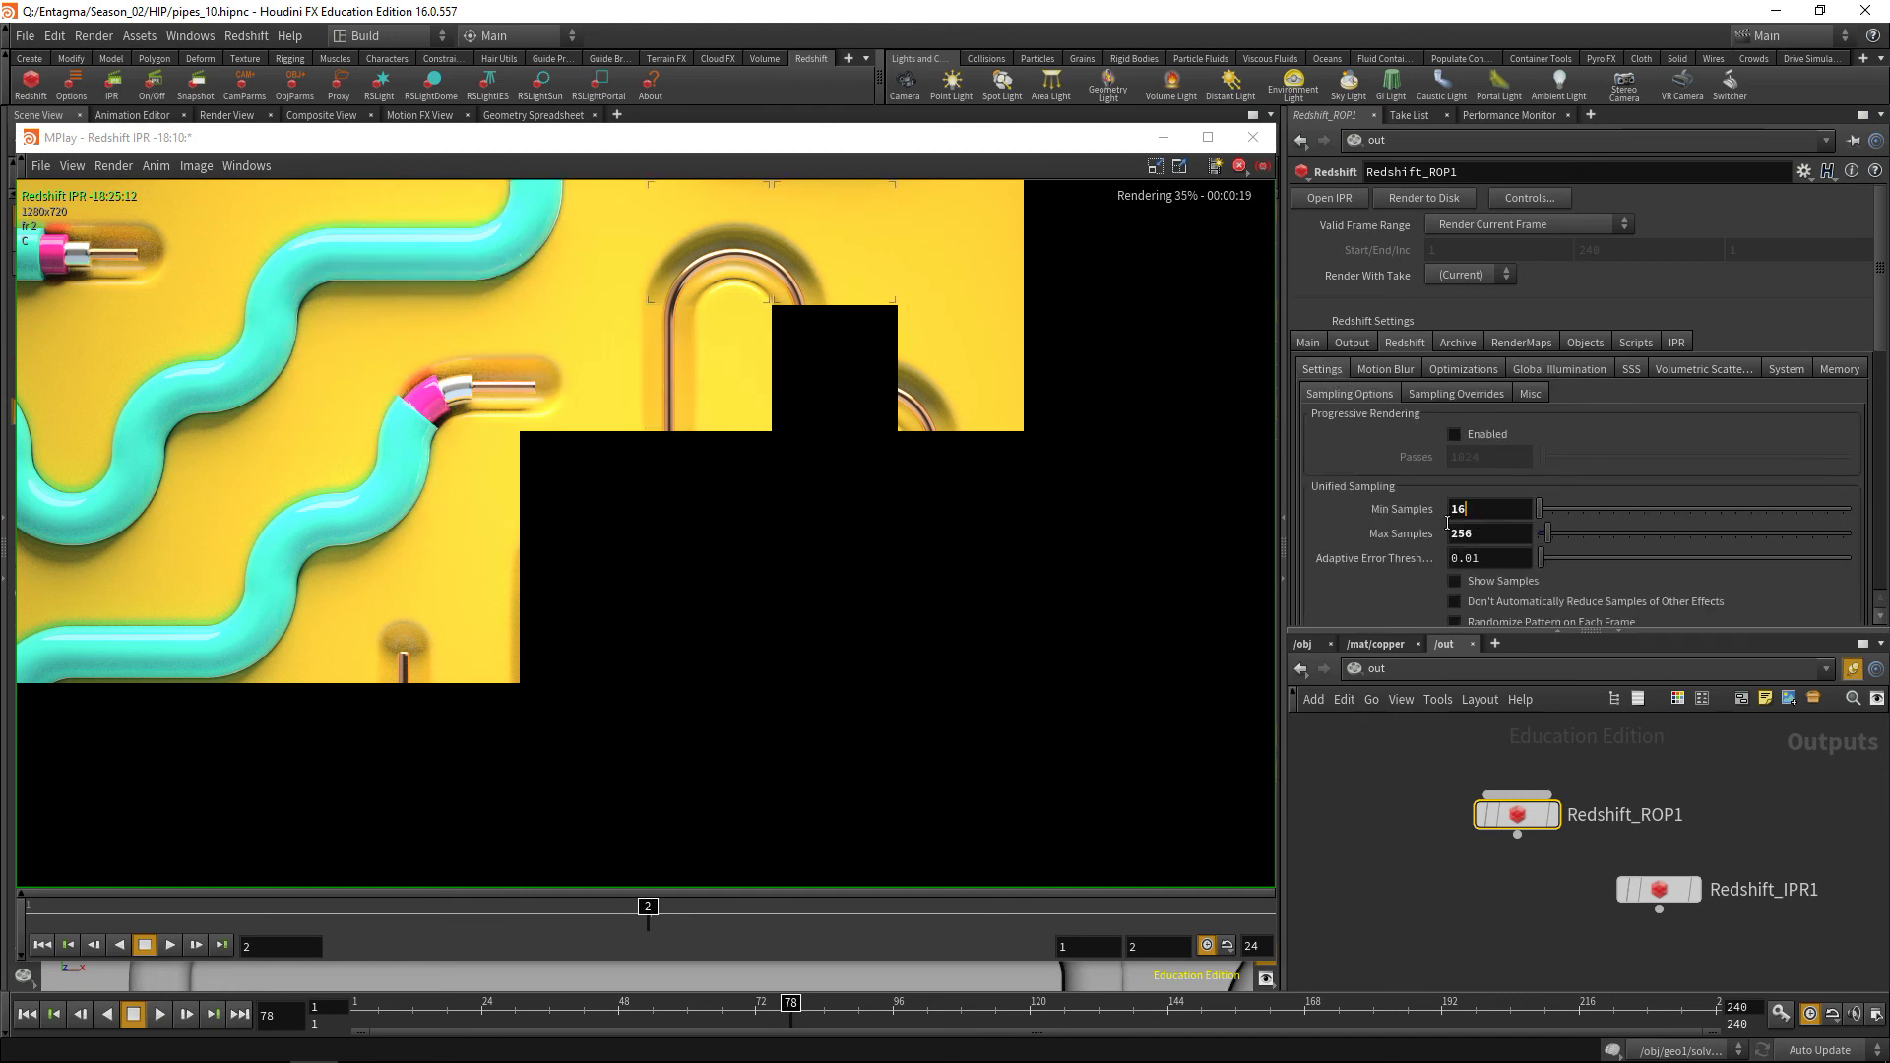
type("1")
key("Tab")
type("1")
key("Return")
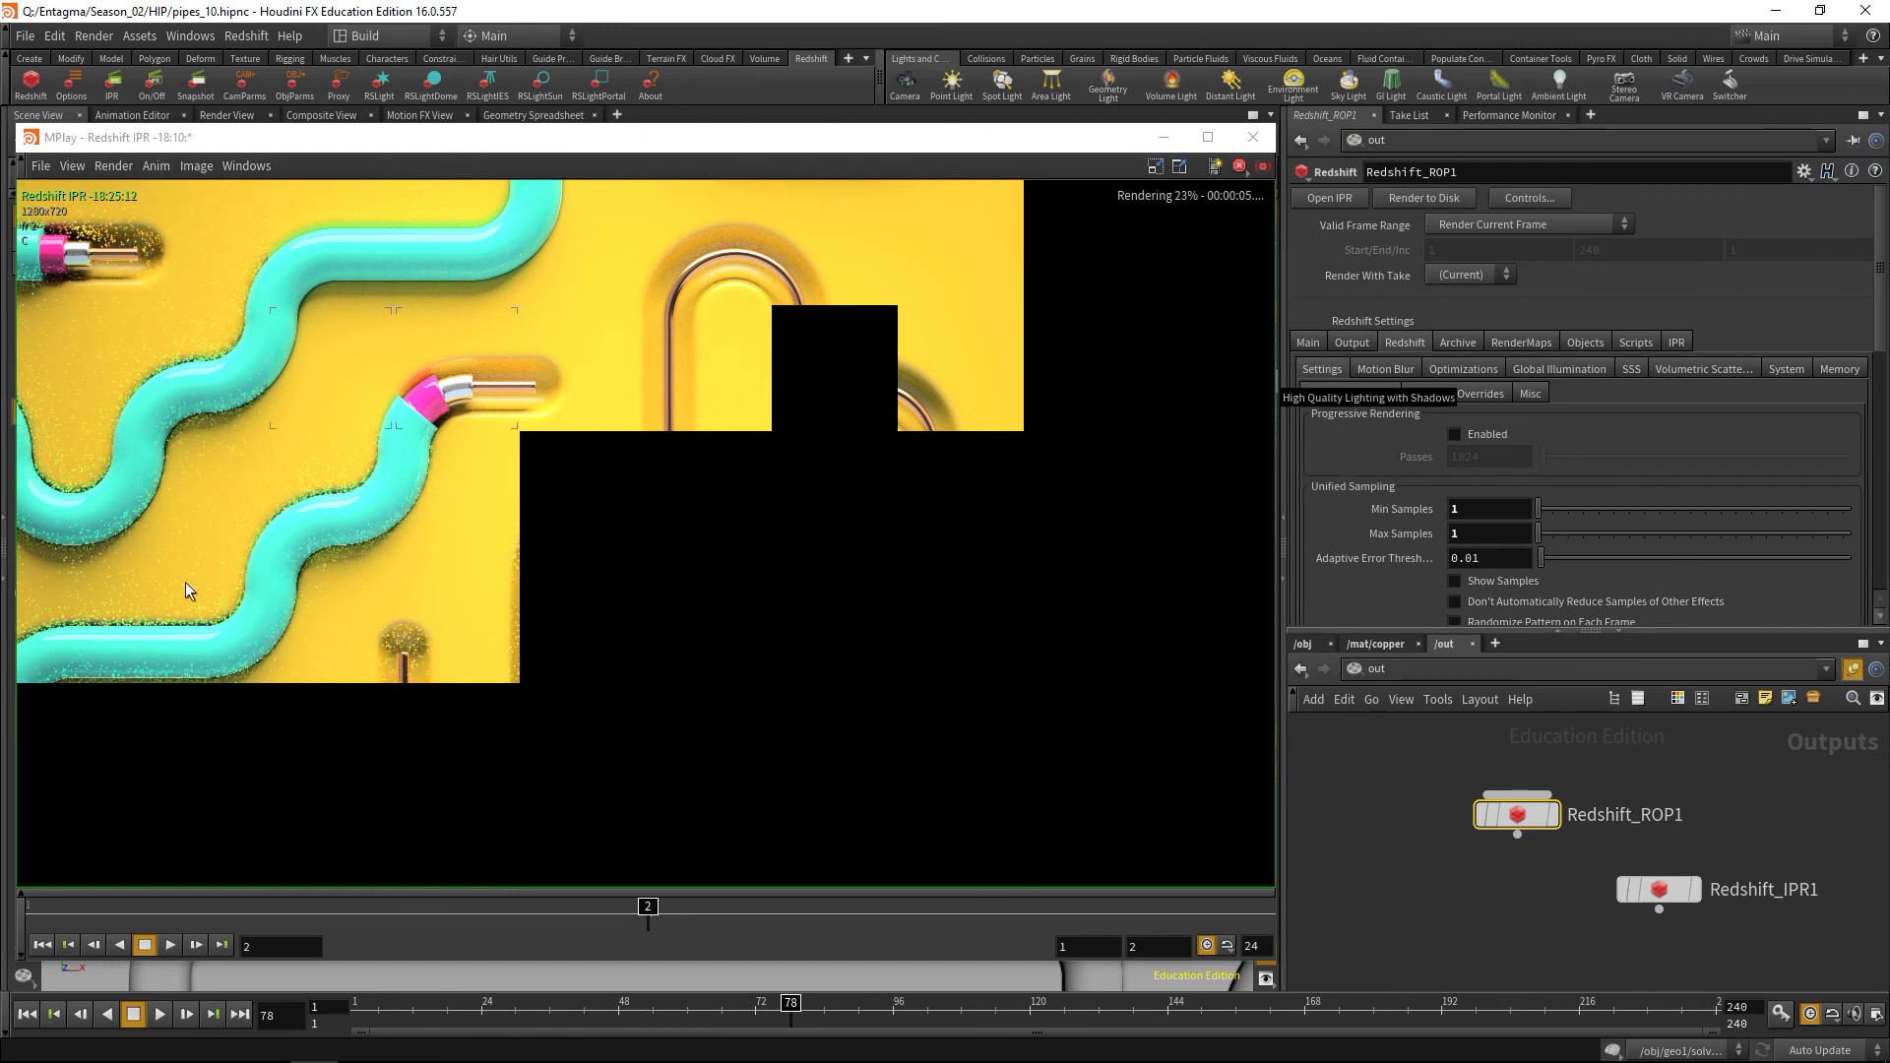
Try Brute Force GI Rays values of 8 and then 32.
left_click(1569, 368)
left_click(1446, 535)
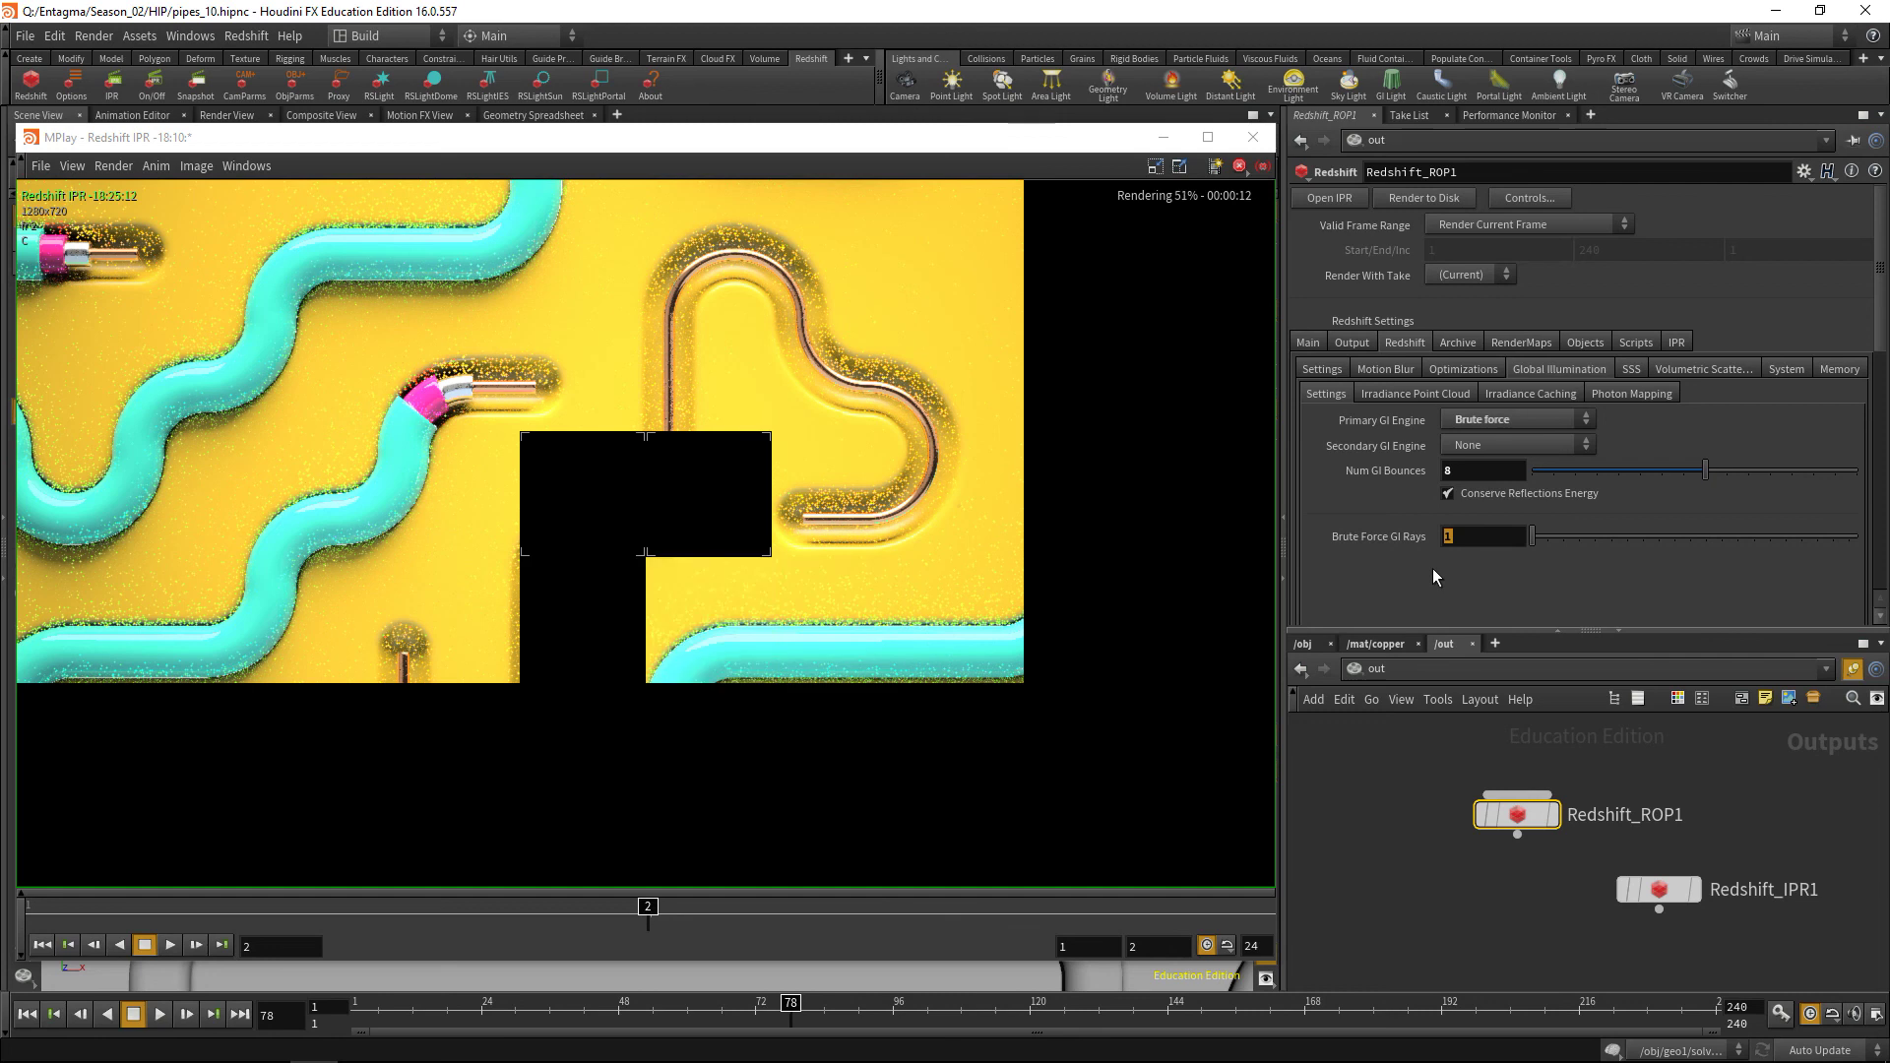
type("8")
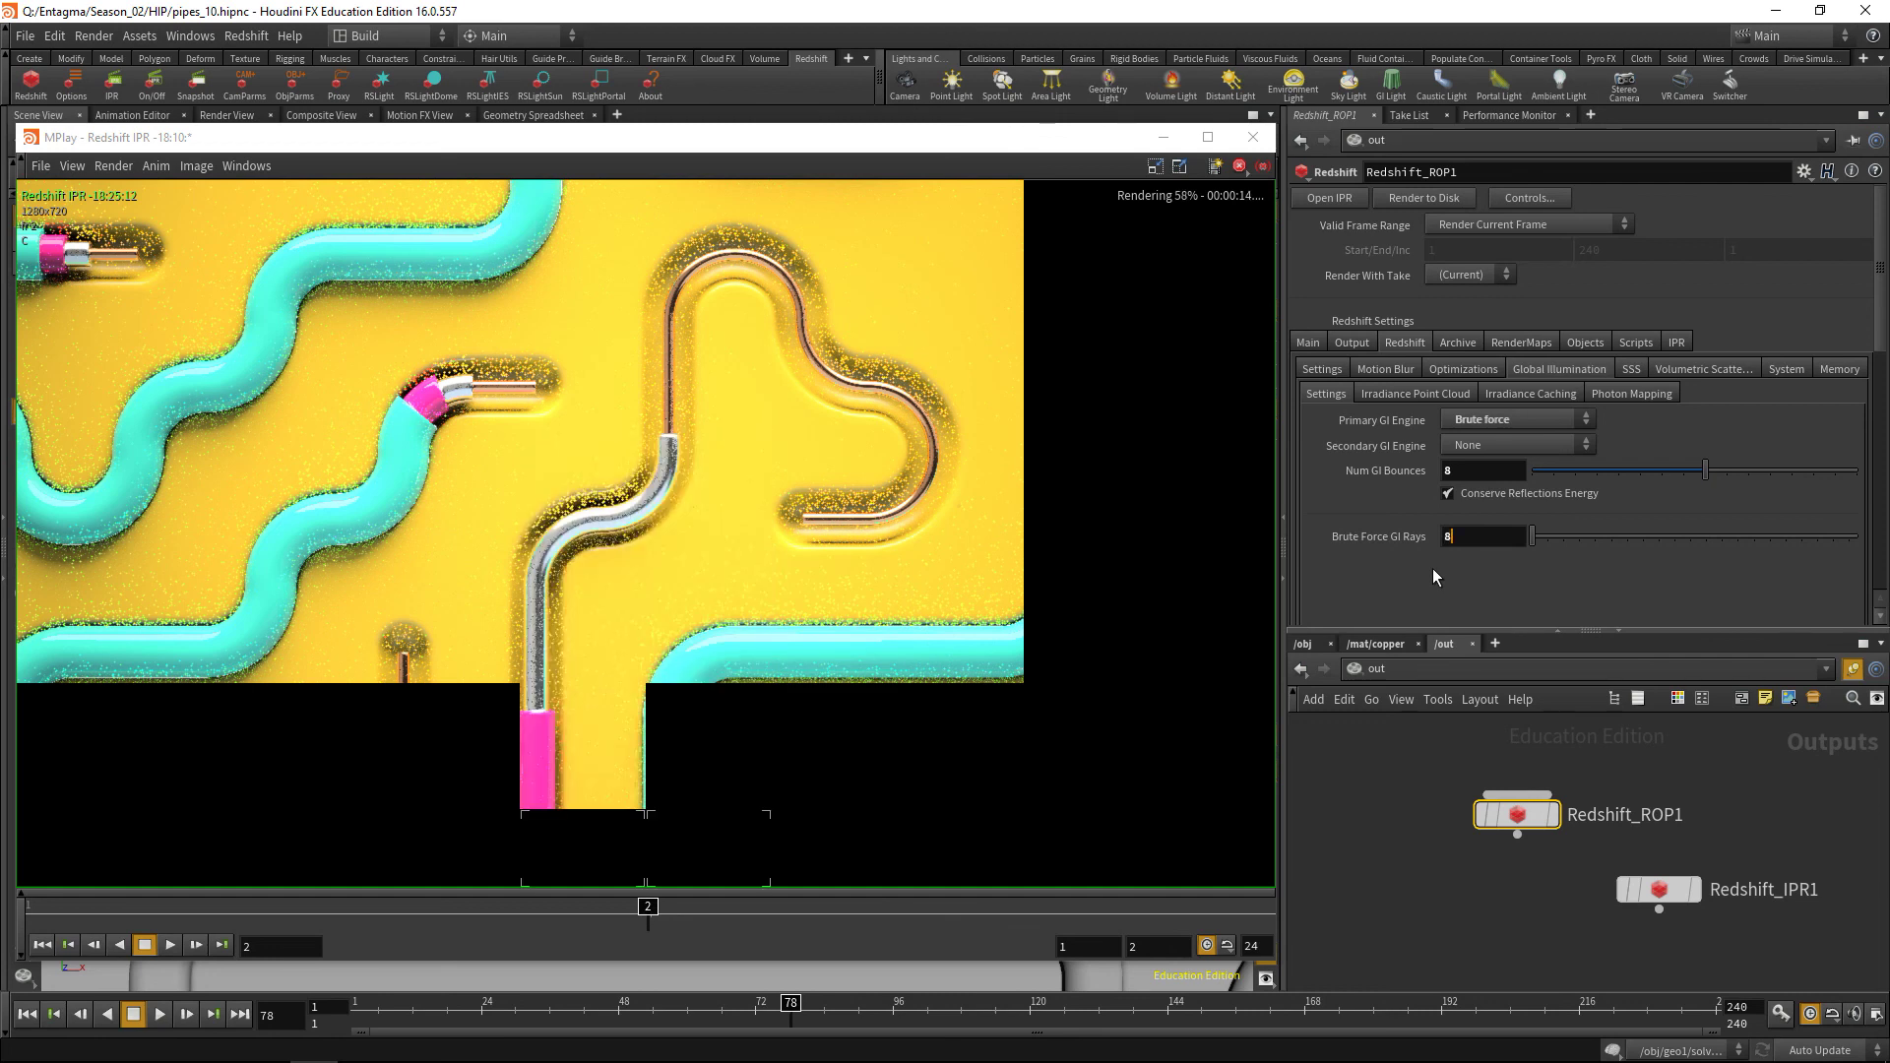
key("Return")
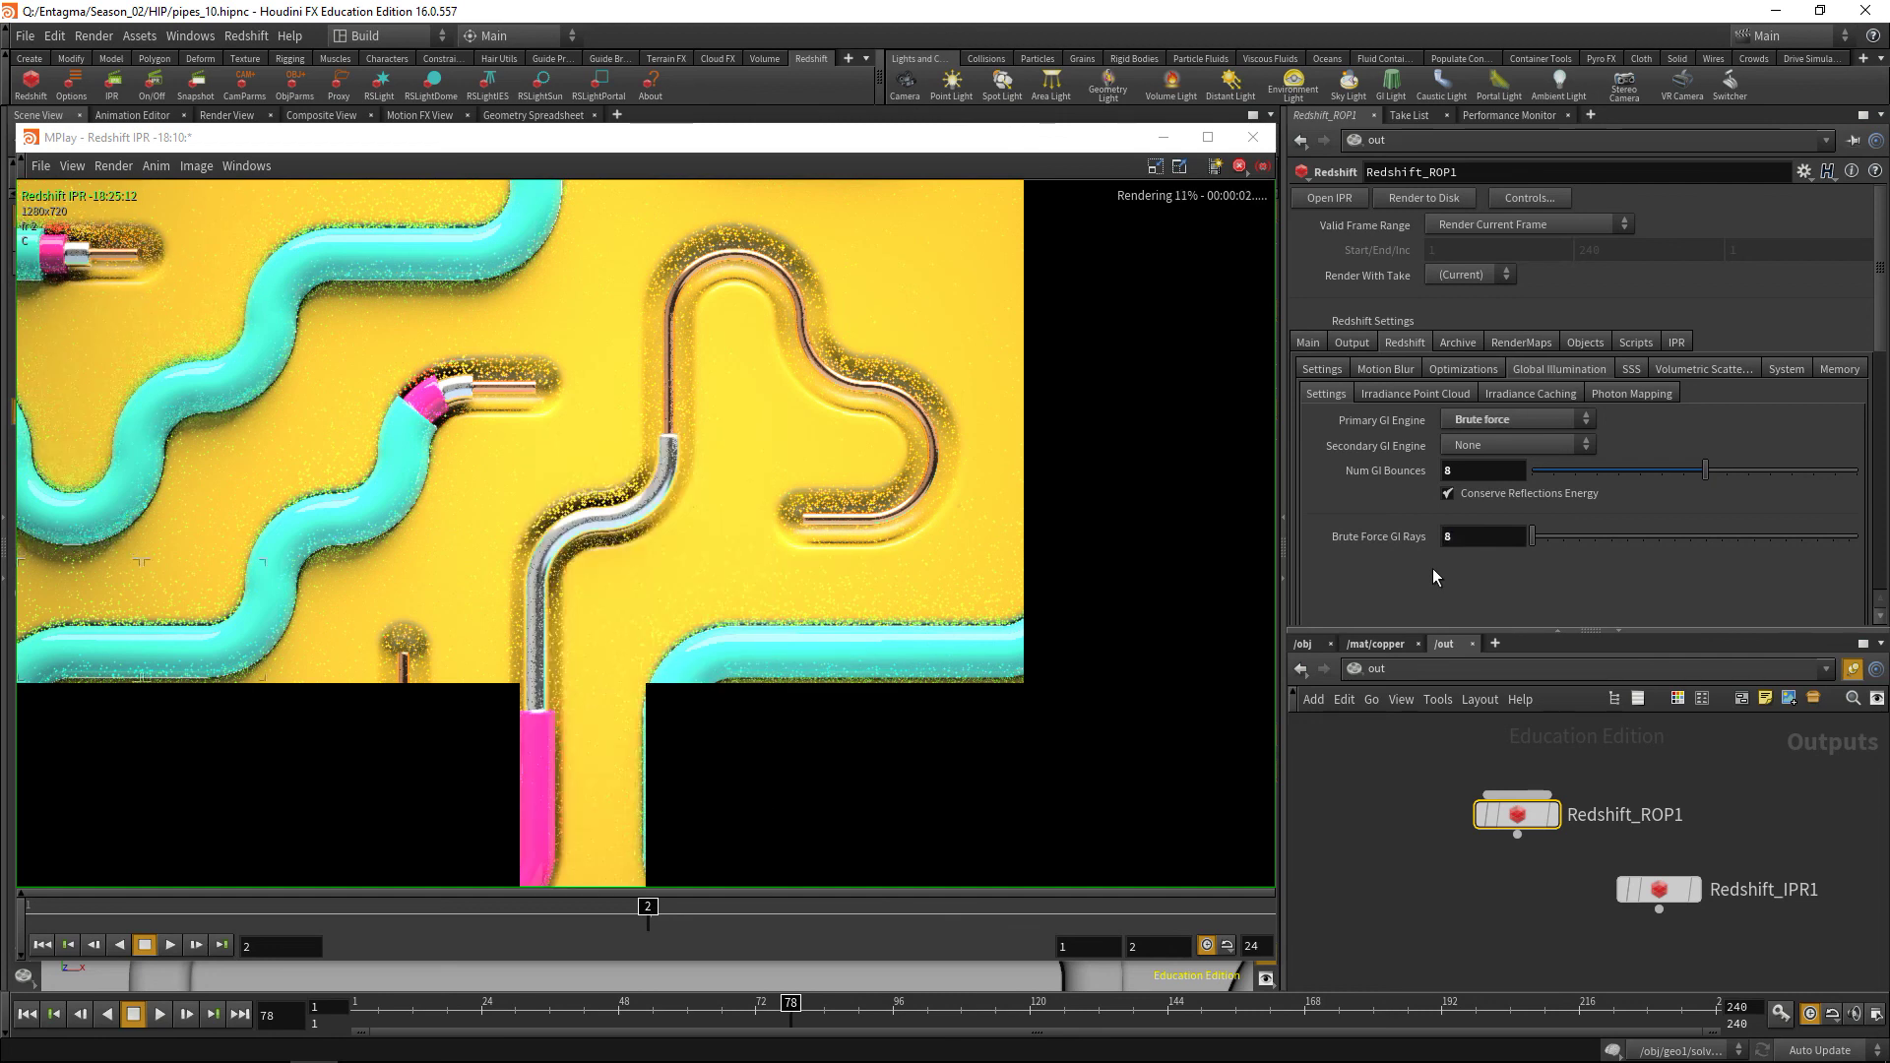
type("32")
key("Return")
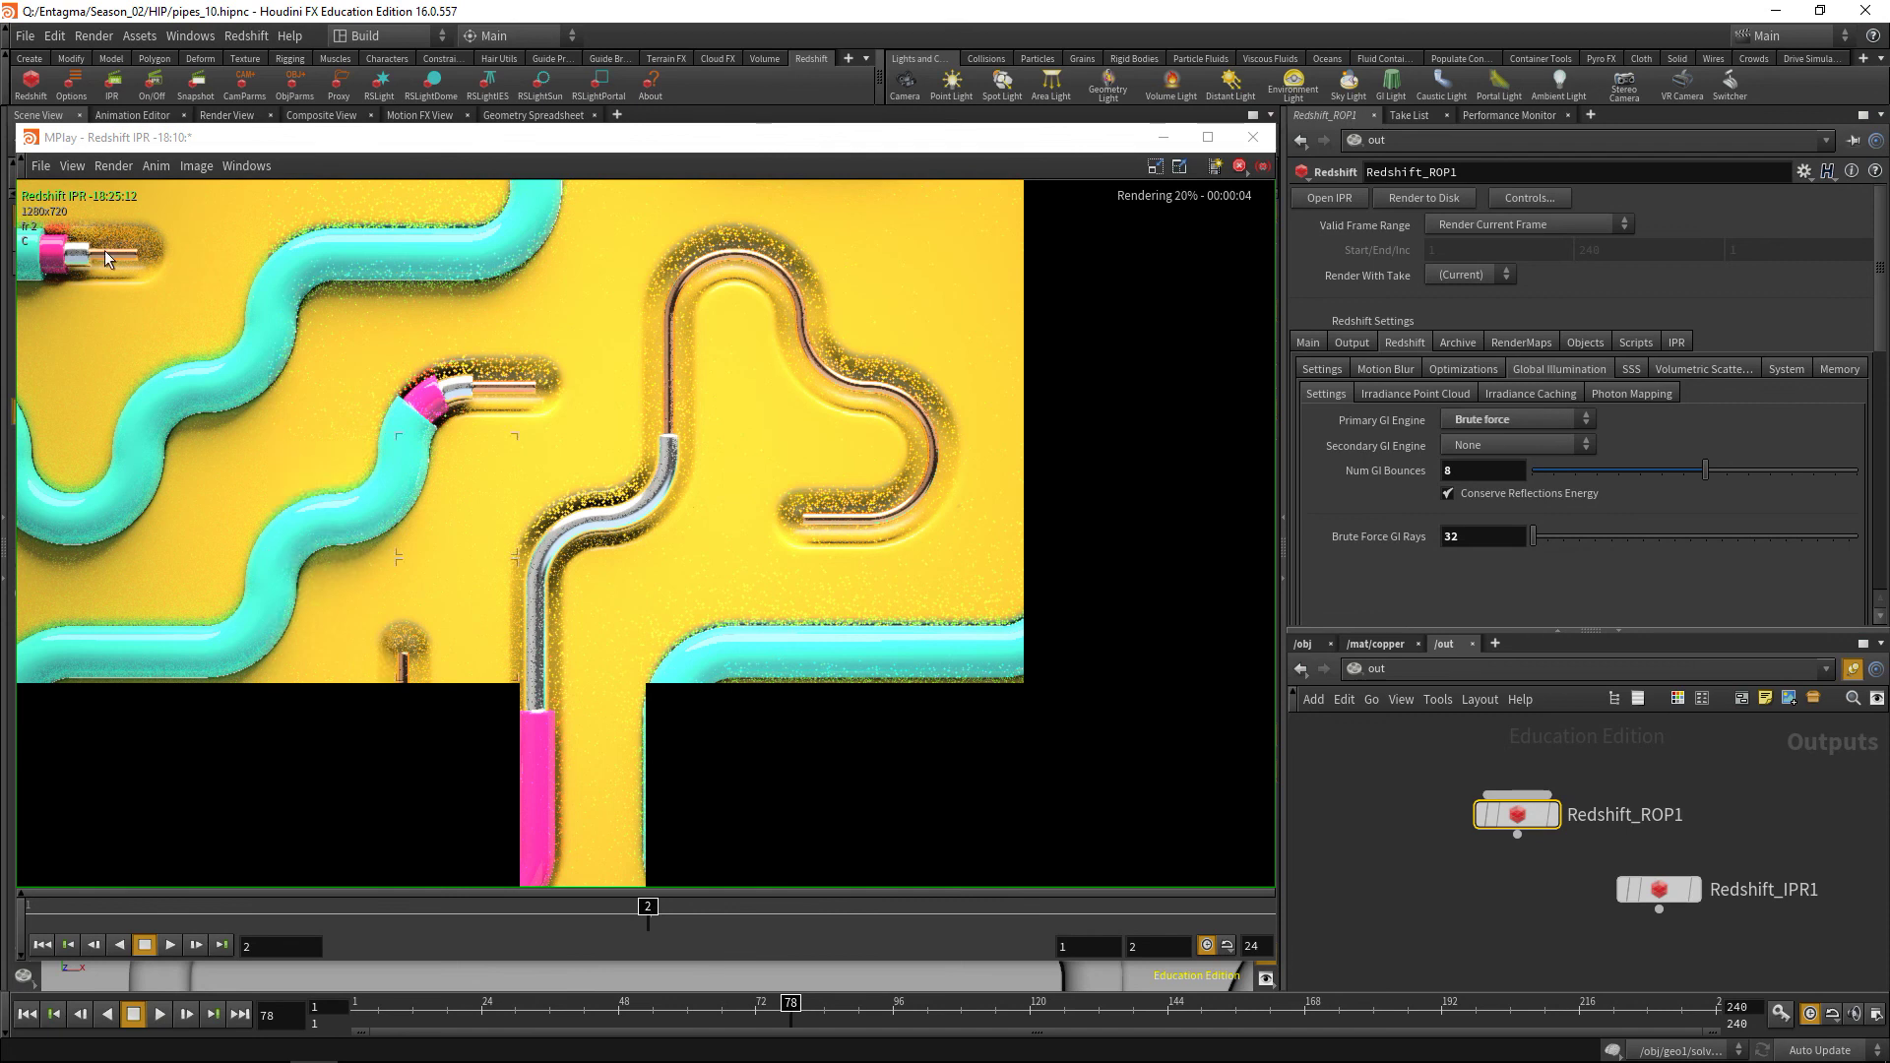
Raise GI rays through 128 and 512, reset to 1024, and make secondary GI Brute force.
double_click(1455, 537)
type("128")
key("Return")
type("512")
key("Return")
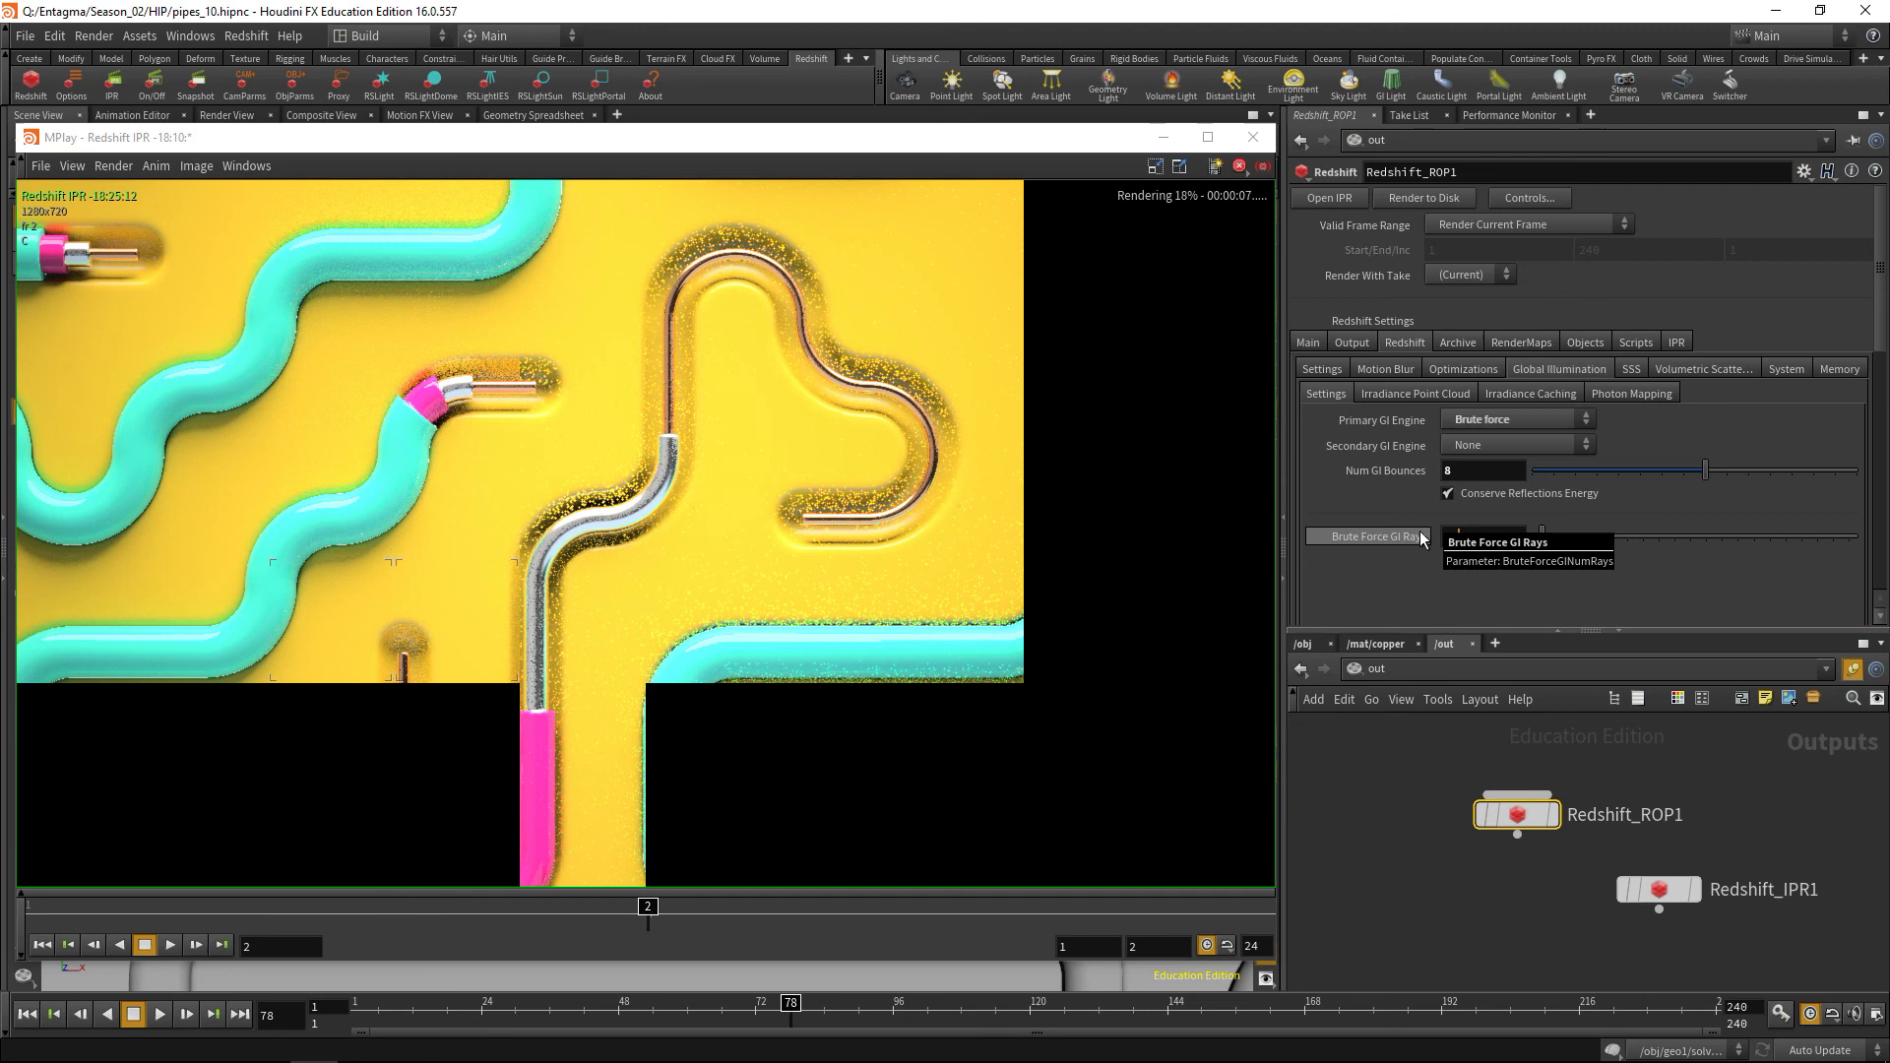
middle_click(1421, 538, "ctrl")
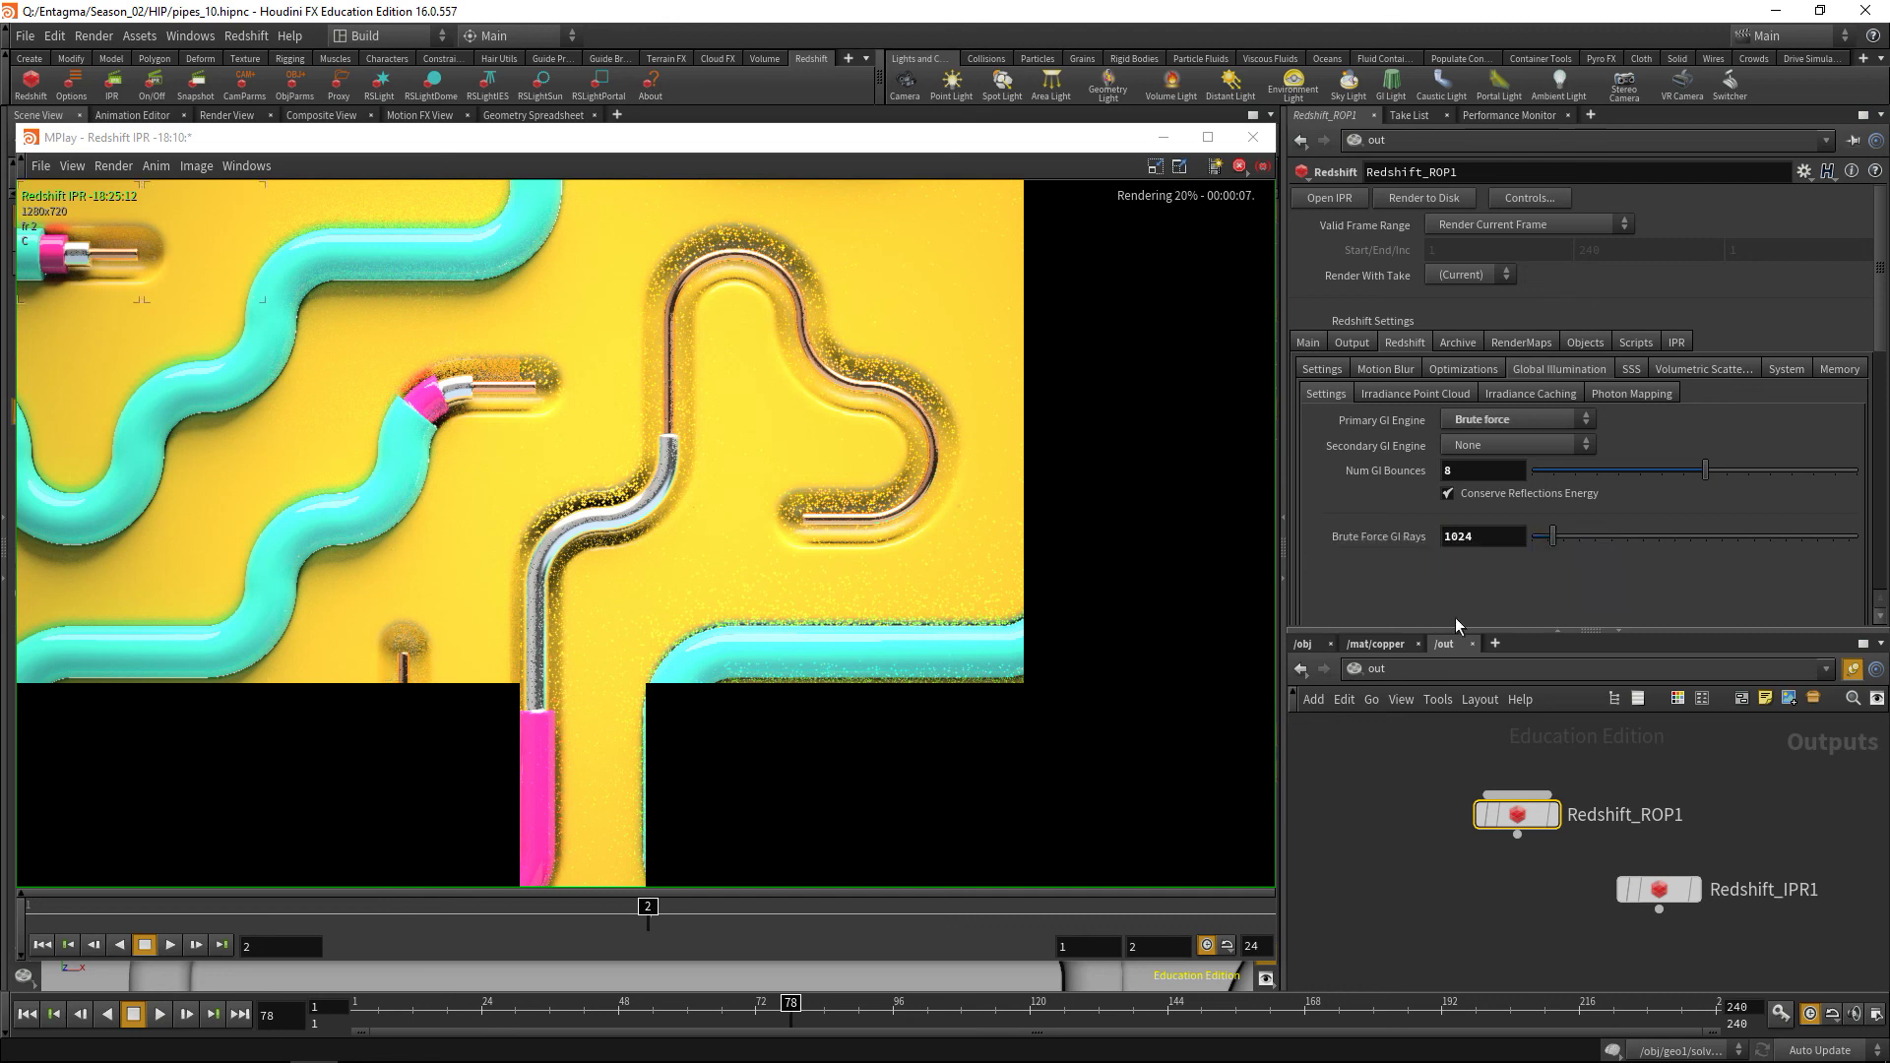
left_click(1481, 449)
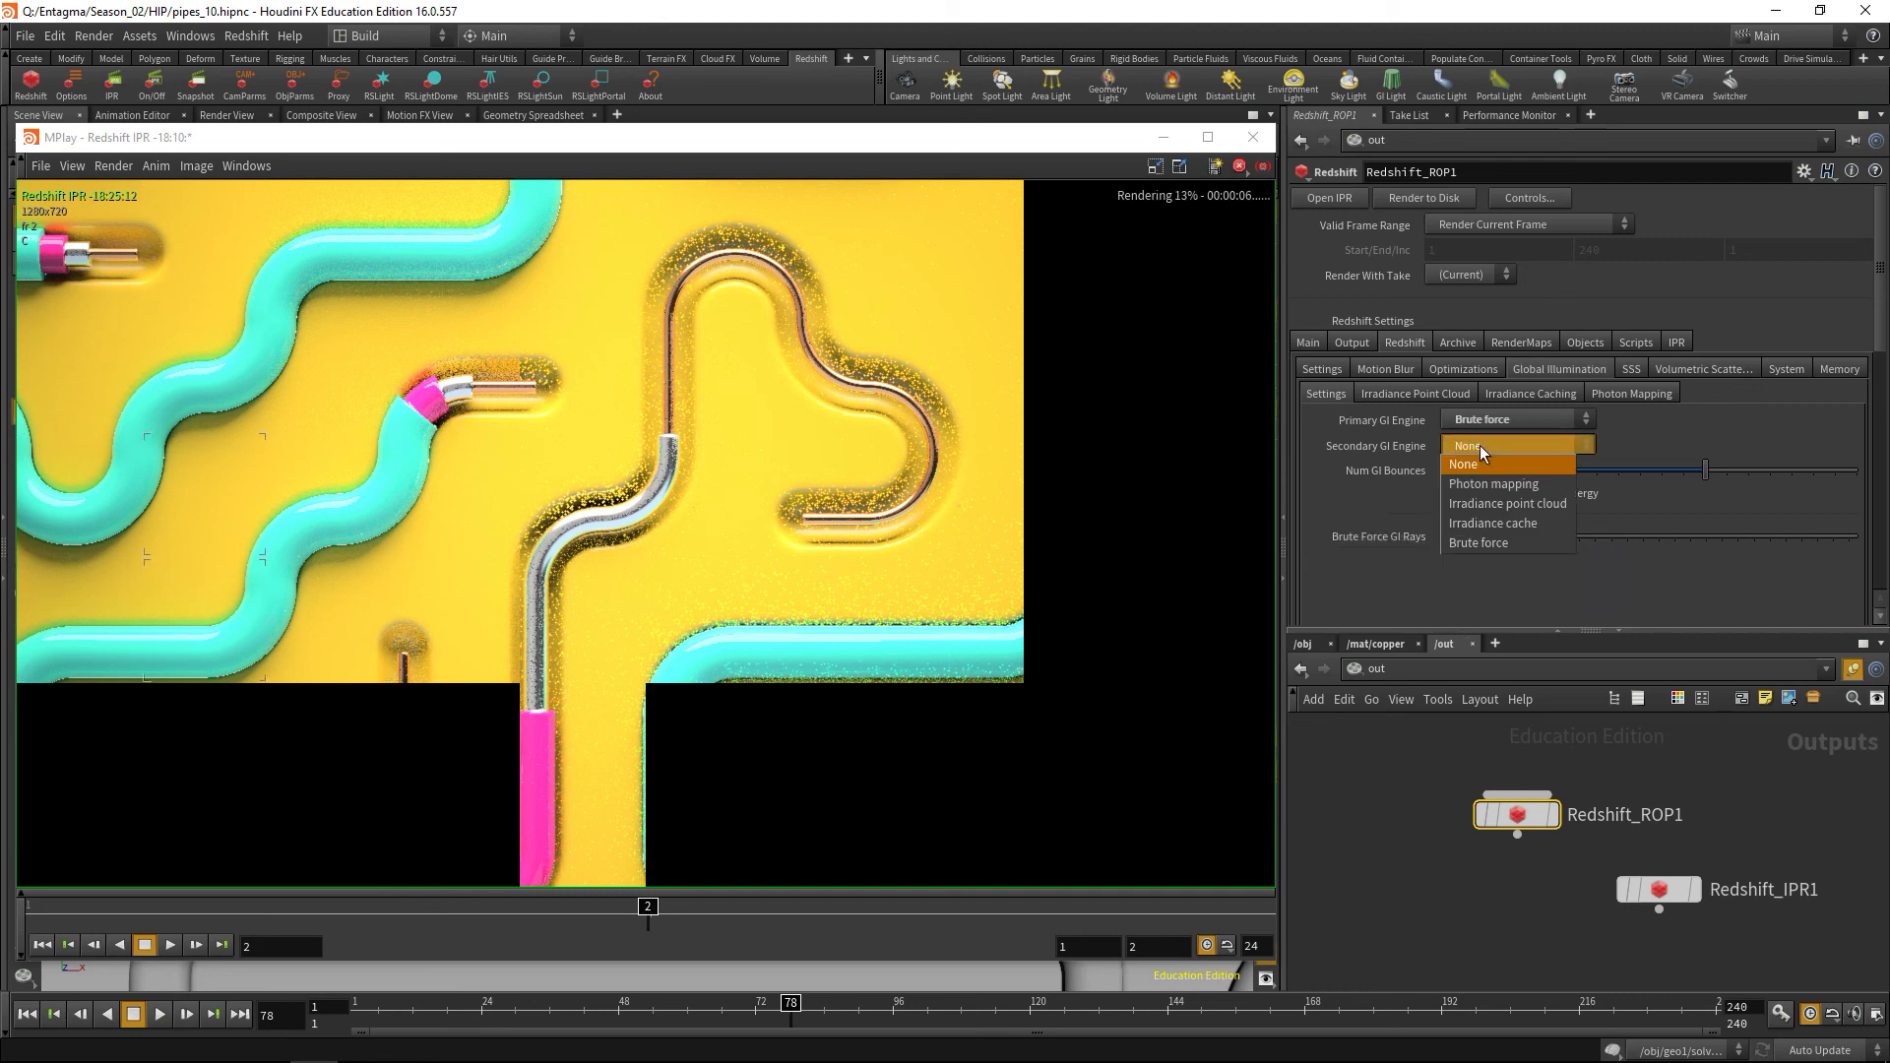
left_click(1479, 542)
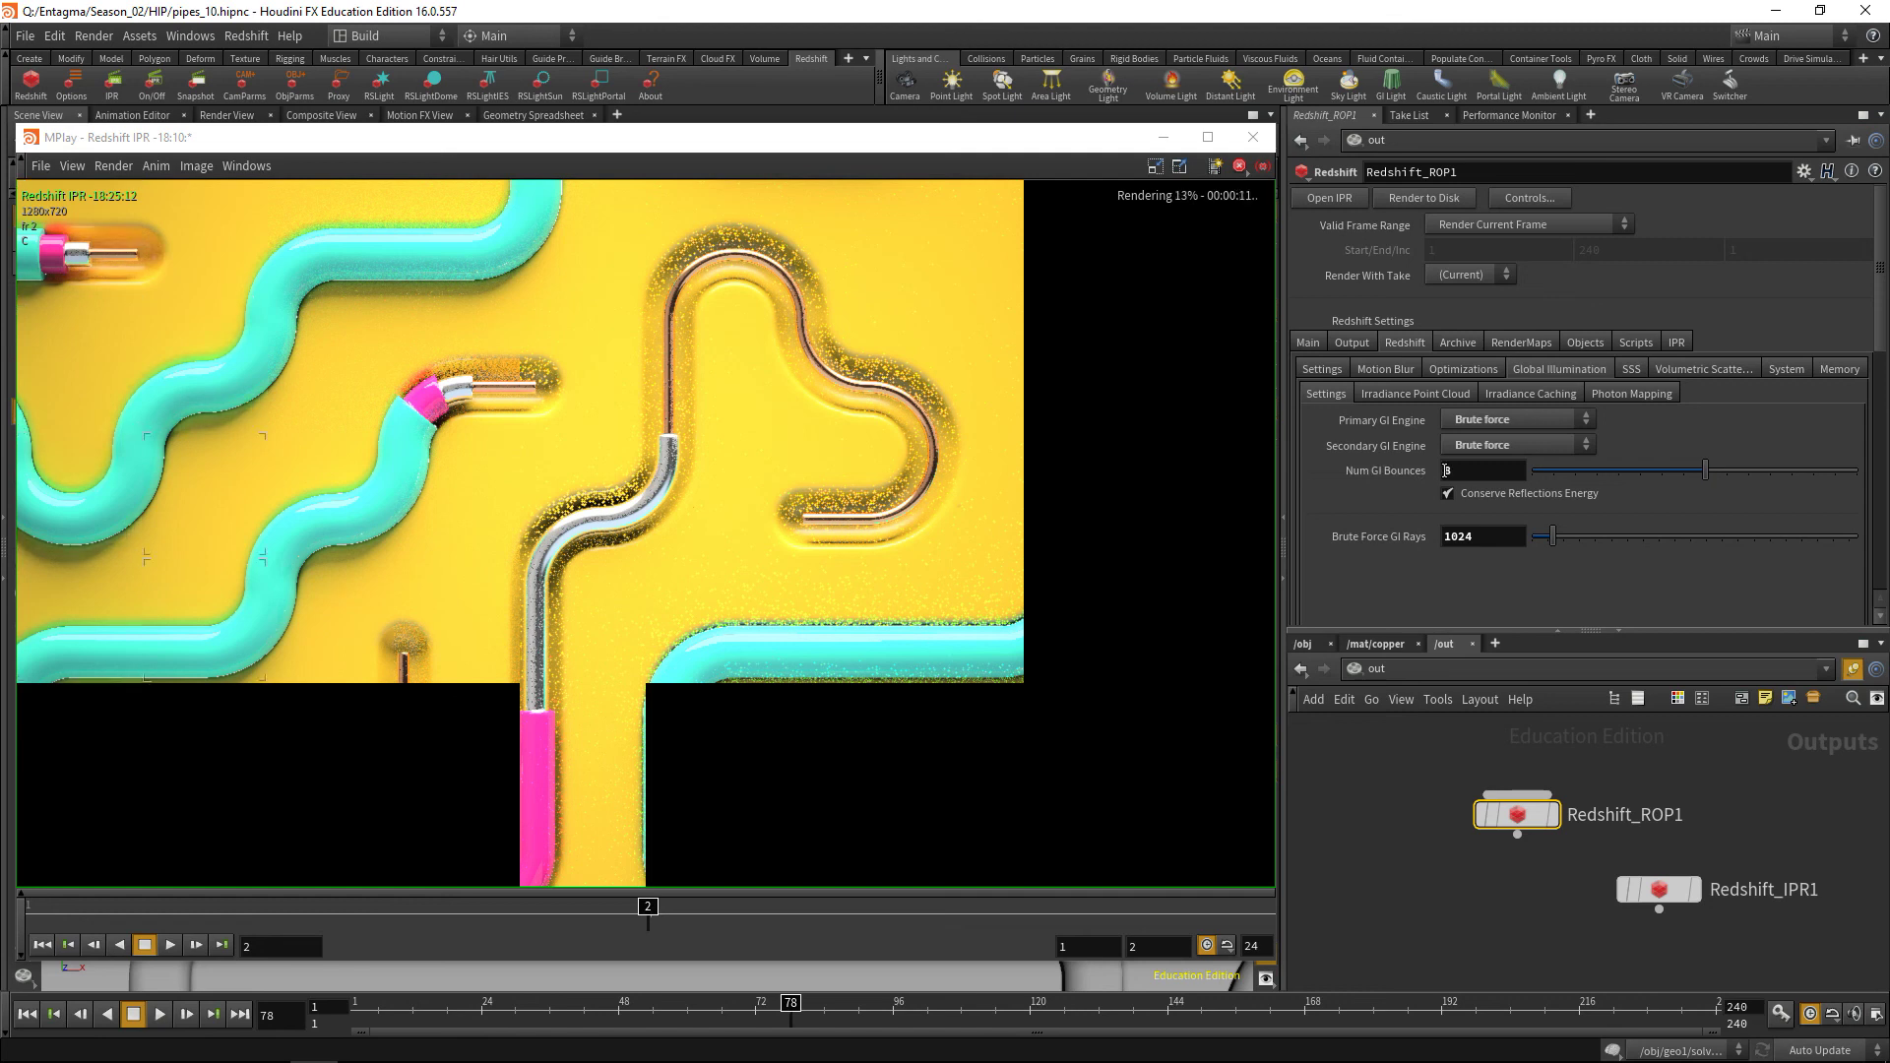
Bring back Redshift_ROP1's sampling options and begin entering a new Min Samples value.
left_click(1324, 369)
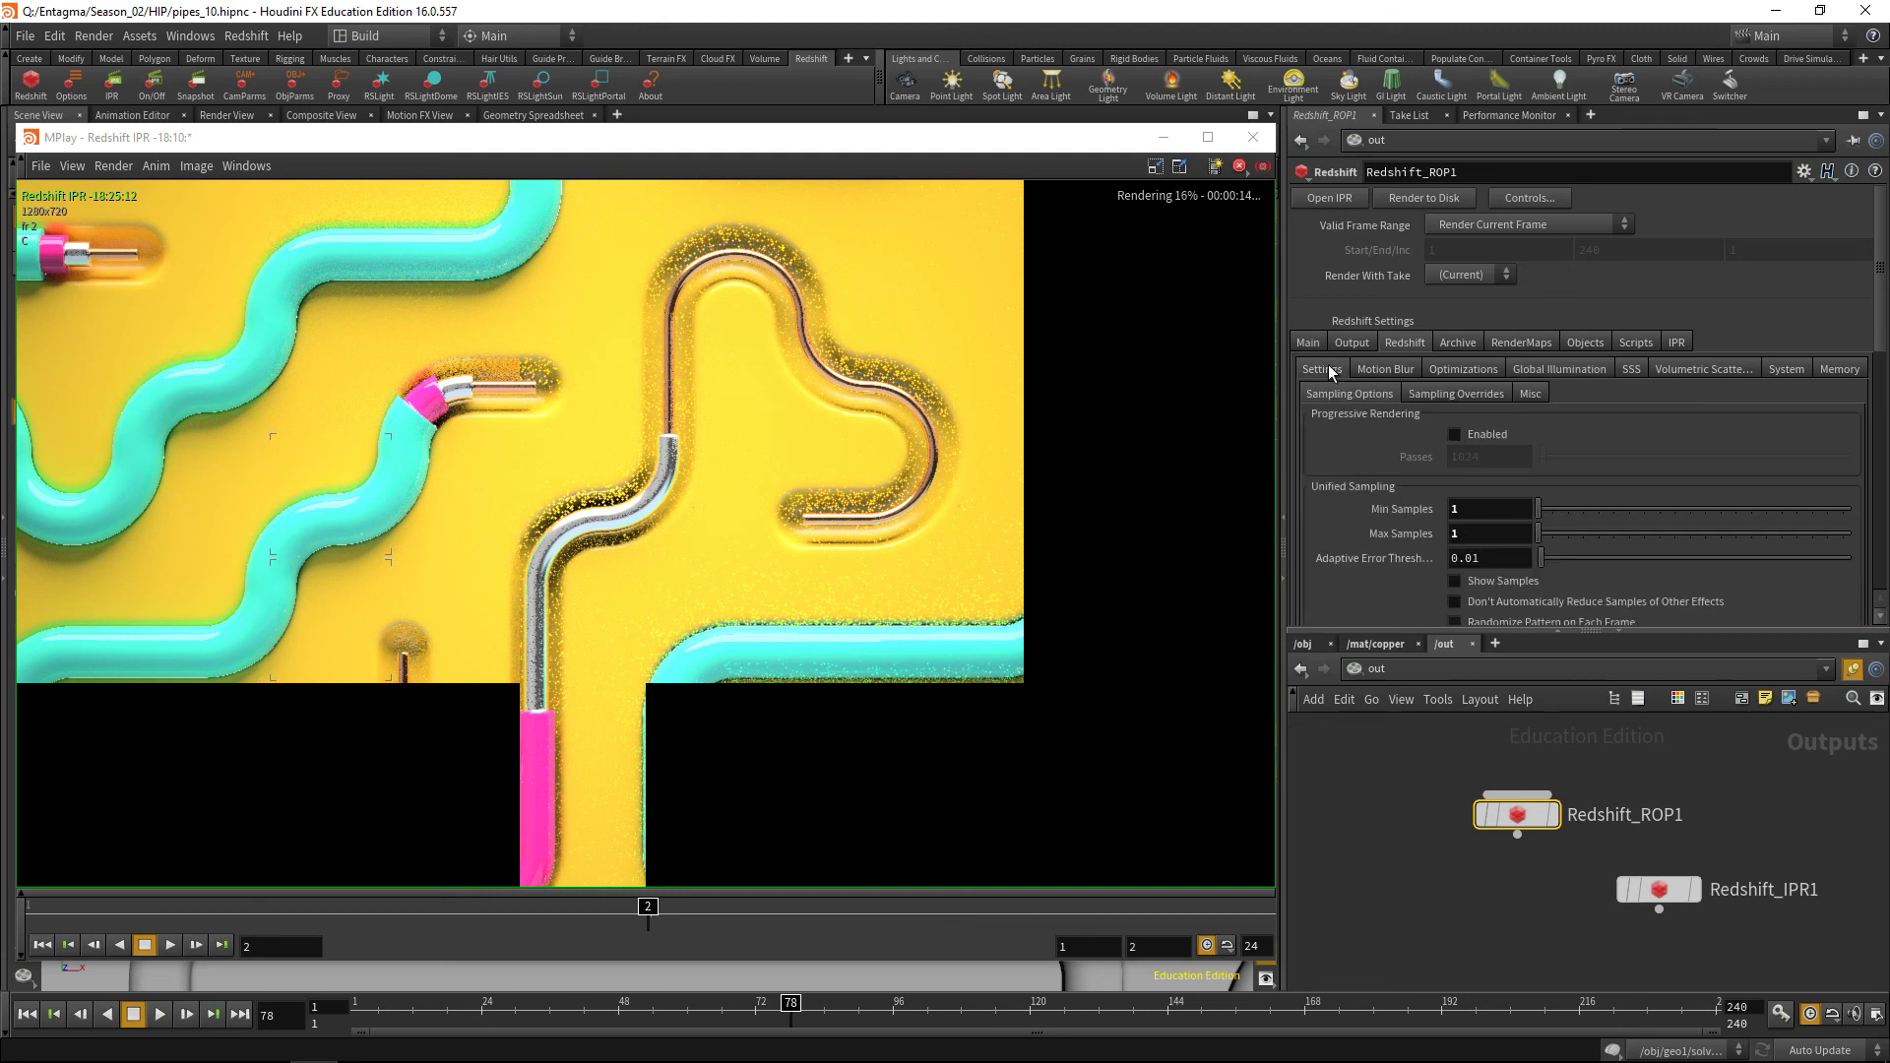
type("6")
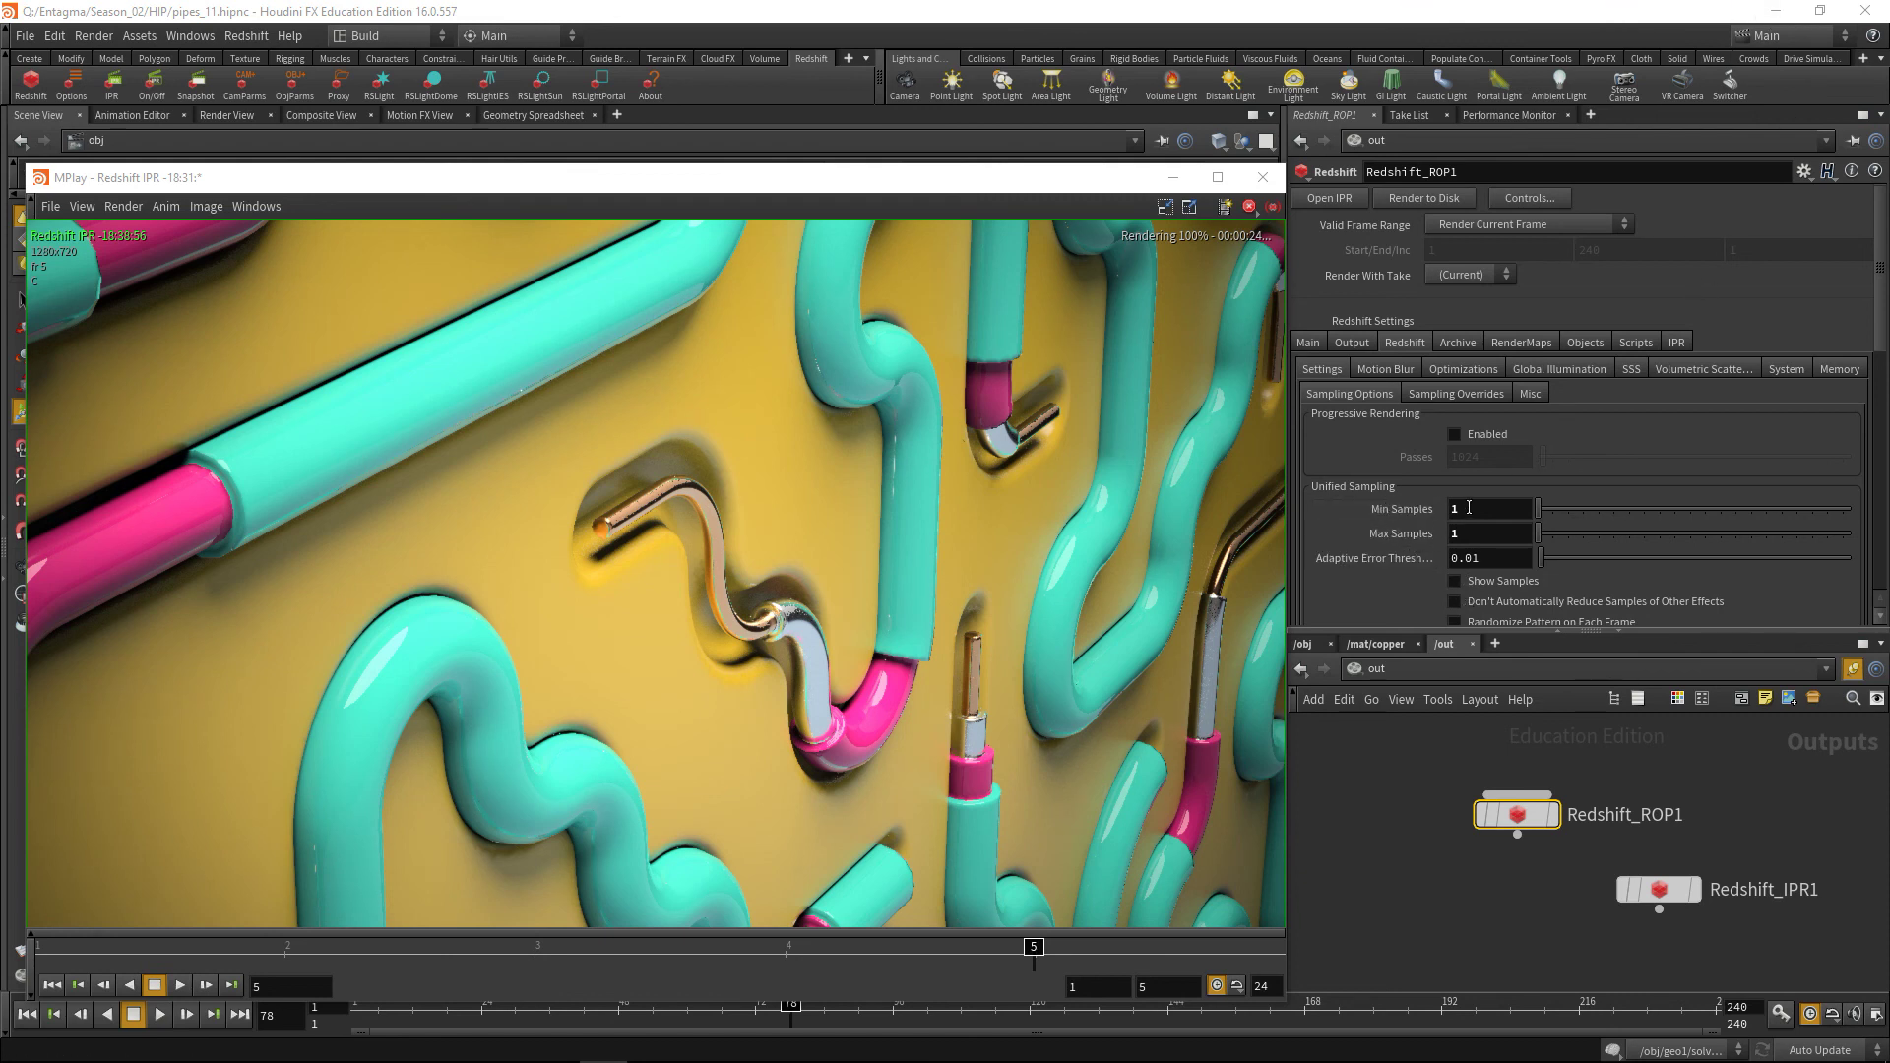
Enable Redshift depth of field on cam5, then reselect Redshift_ROP1 in /out.
left_click(1546, 369)
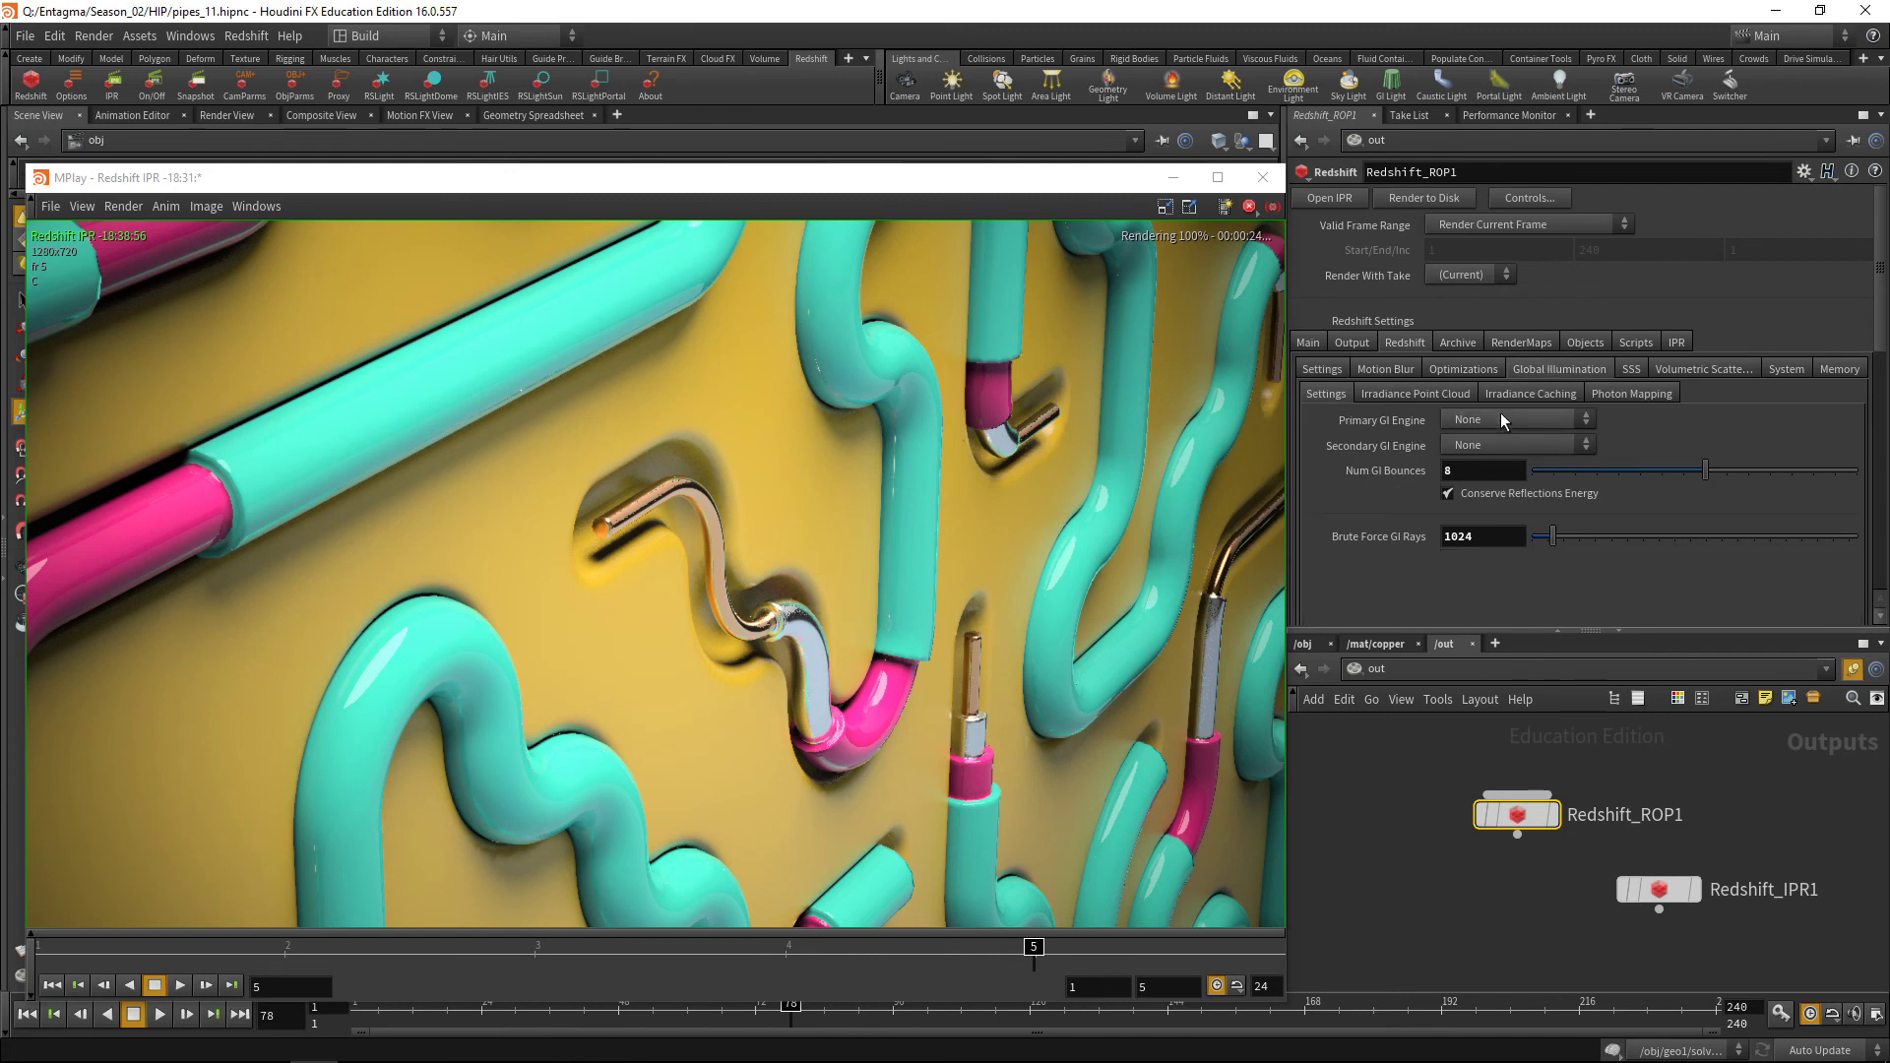
left_click(1302, 645)
left_click(1471, 913)
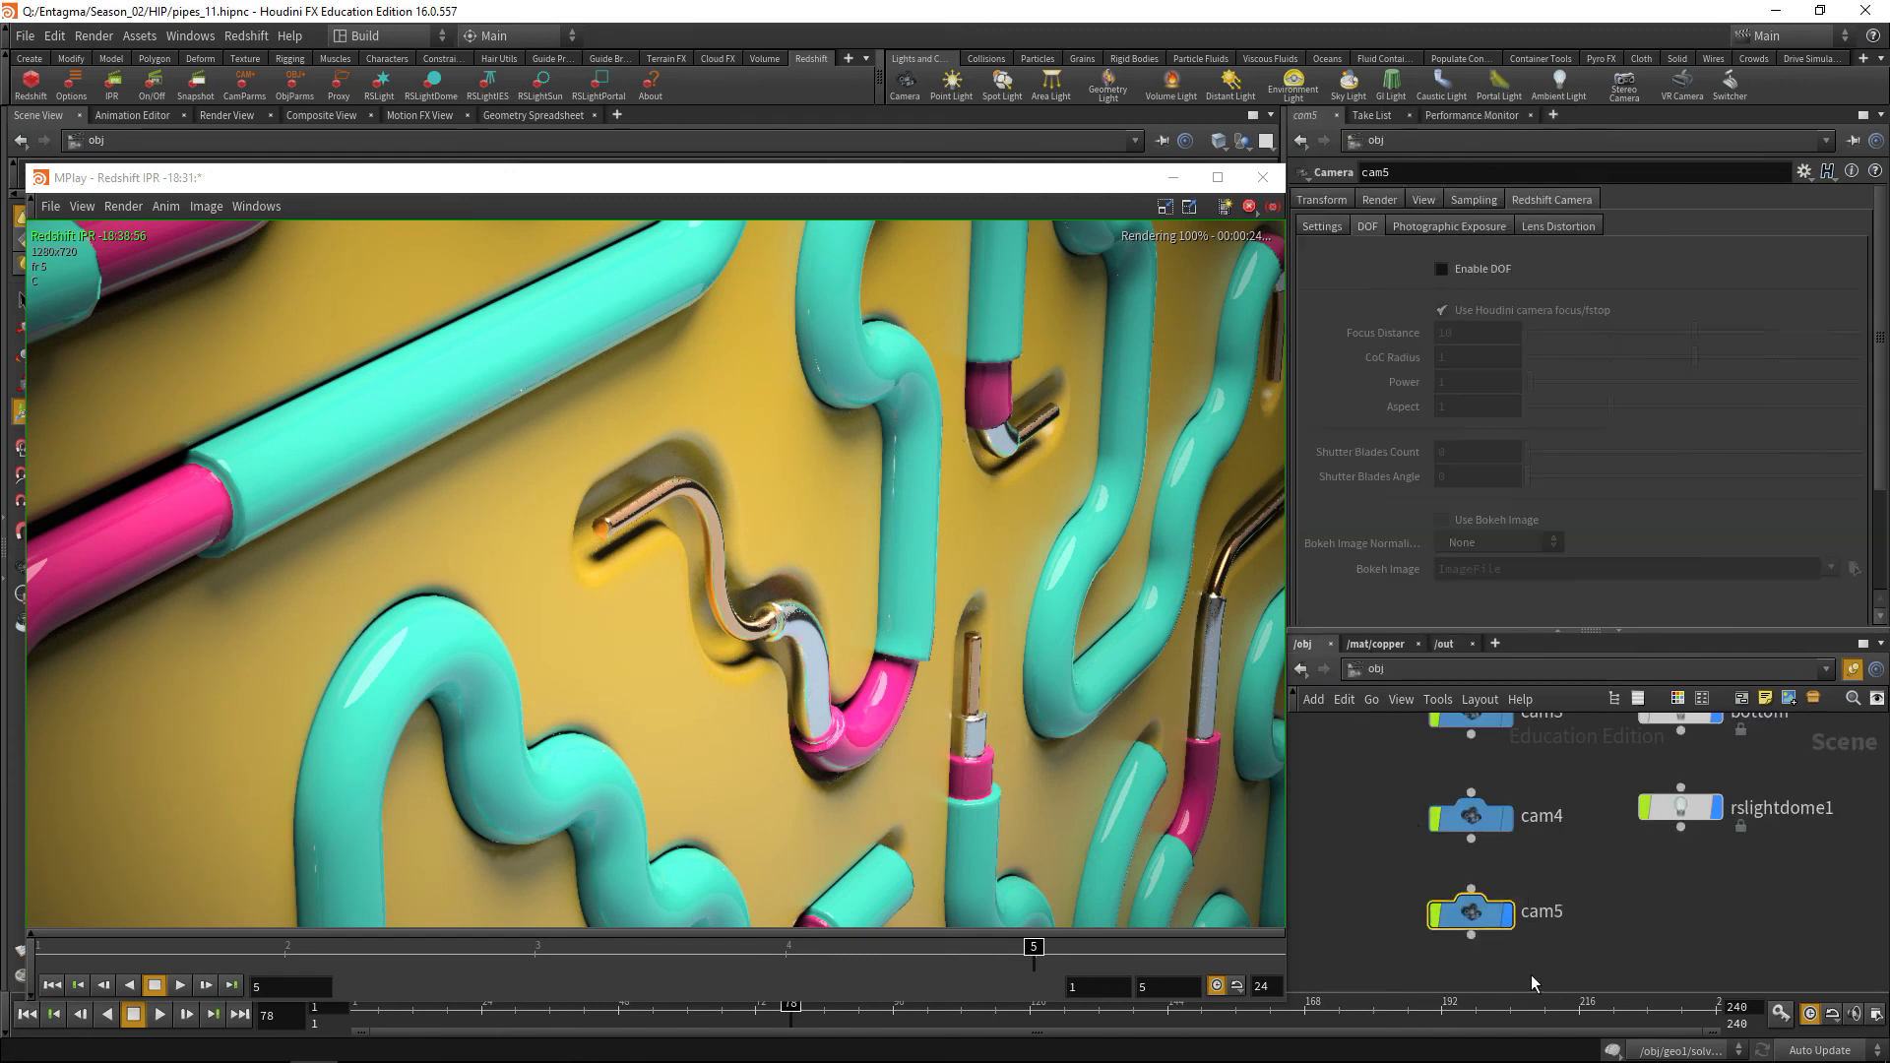
left_click(1476, 201)
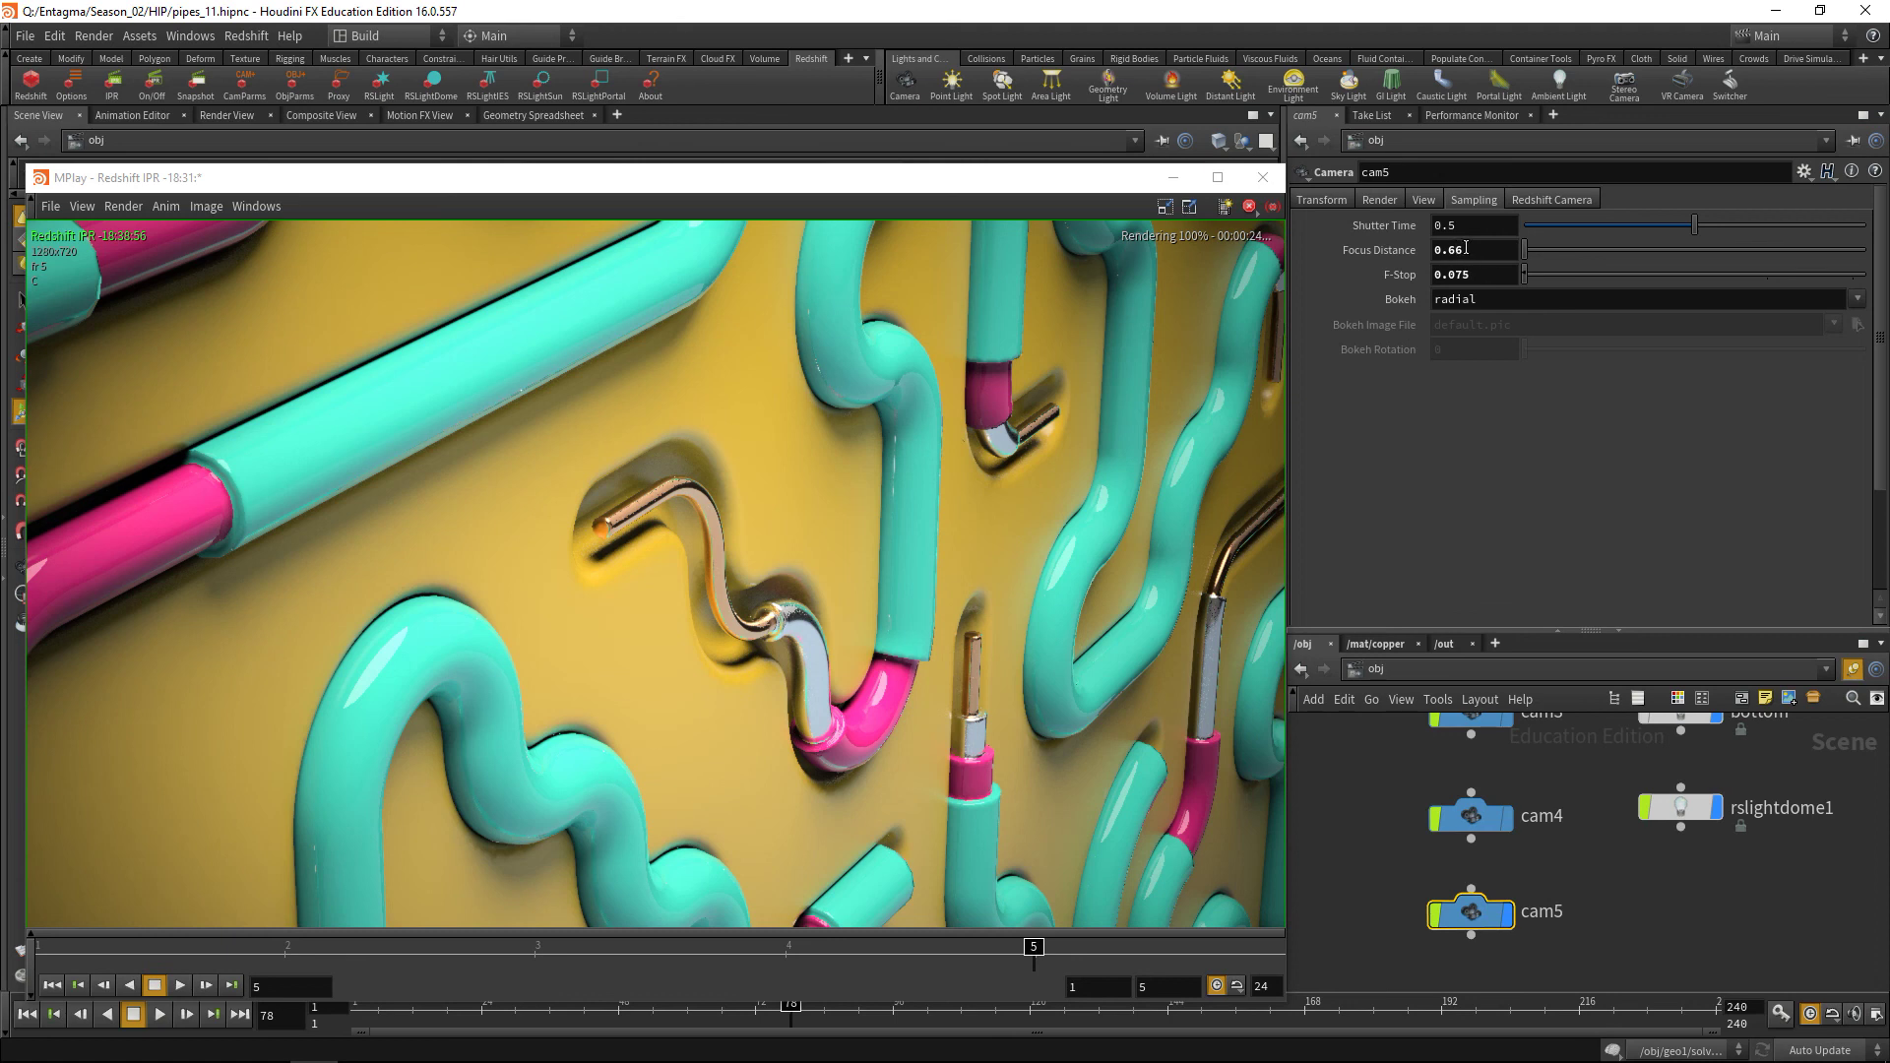
left_click(1540, 199)
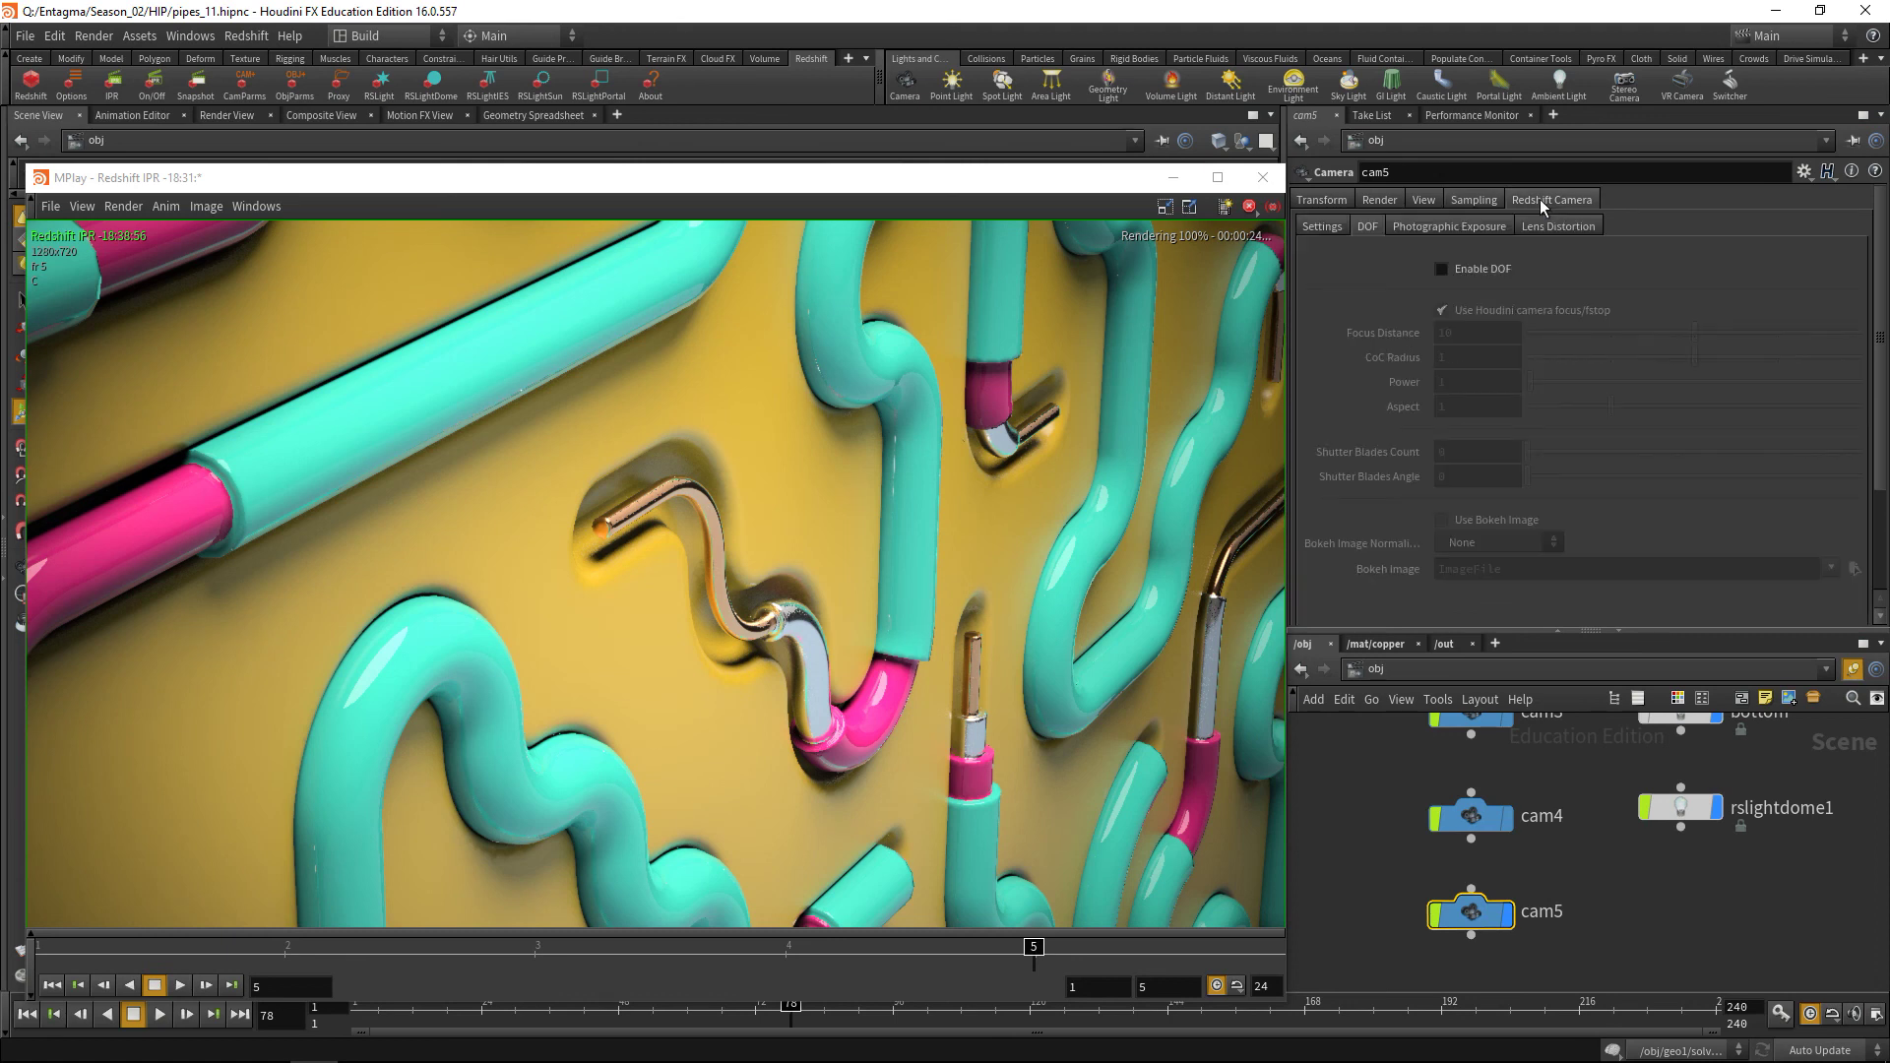
left_click(1442, 271)
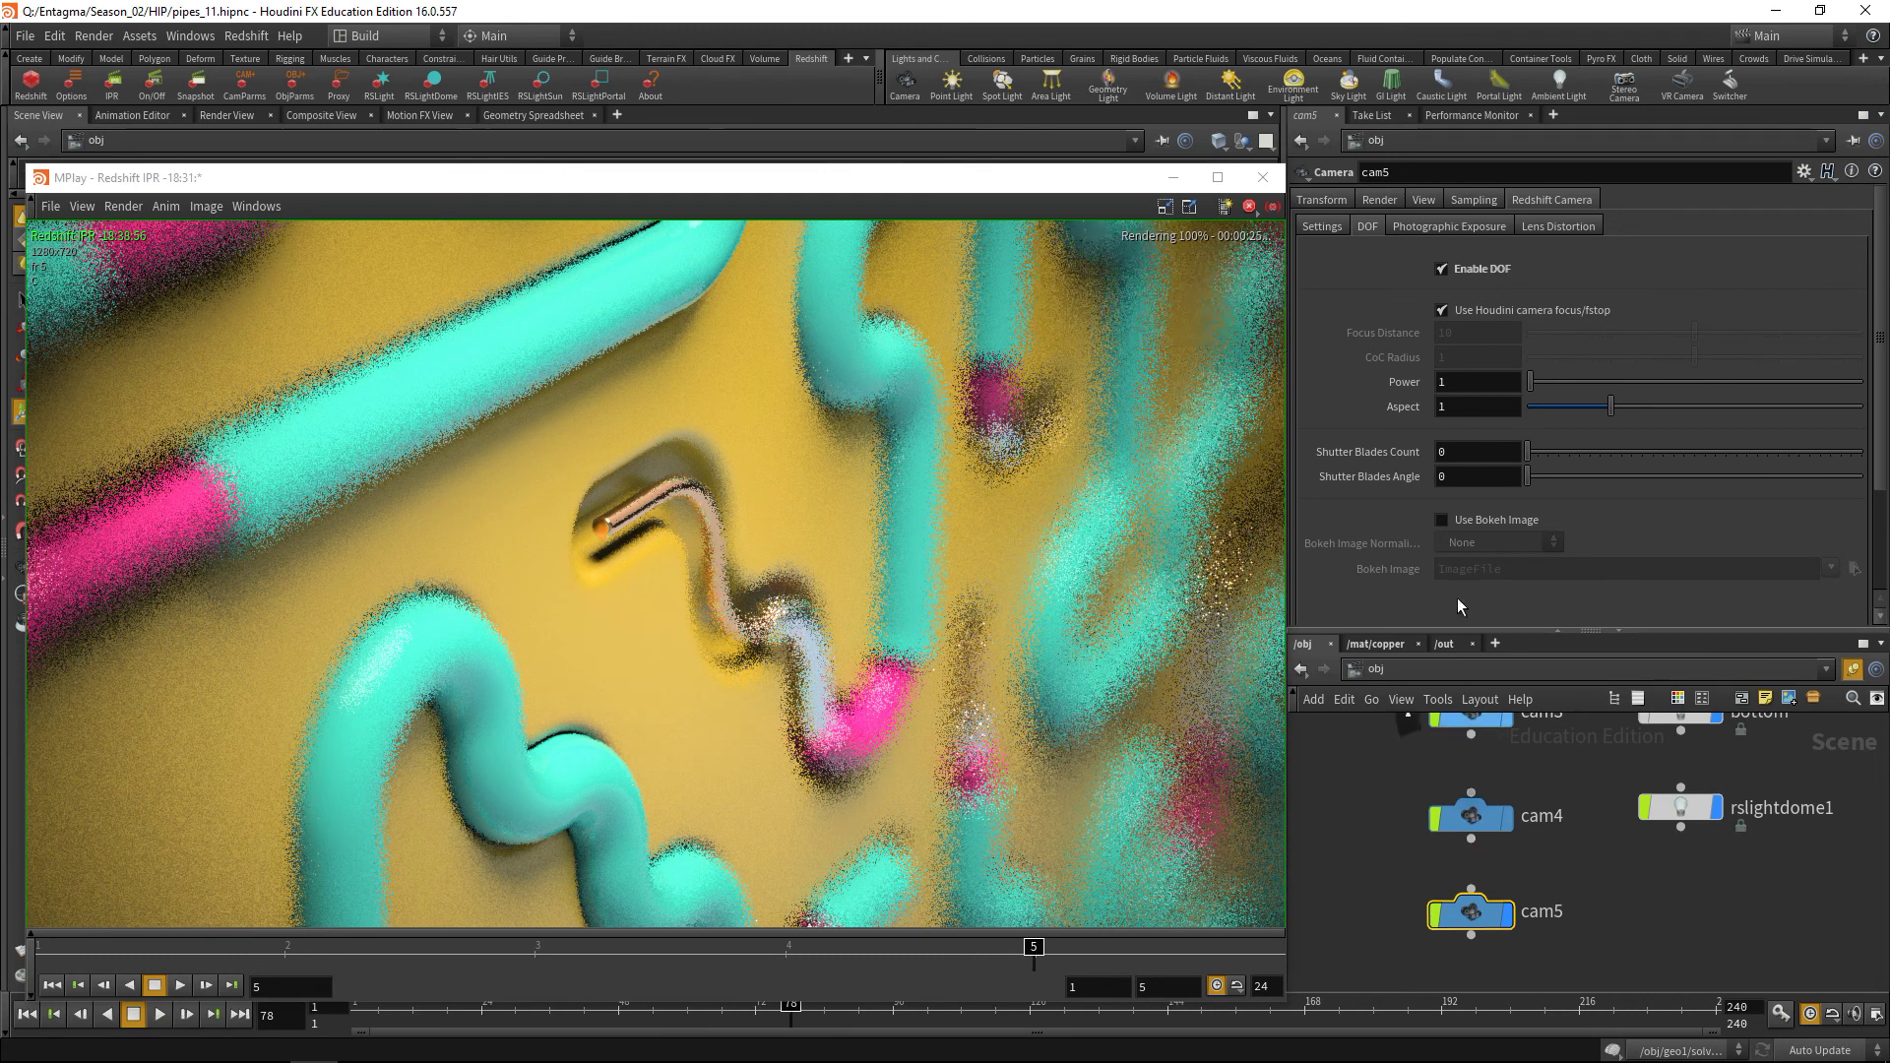
left_click(1453, 646)
left_click_drag(1408, 778, 1539, 884)
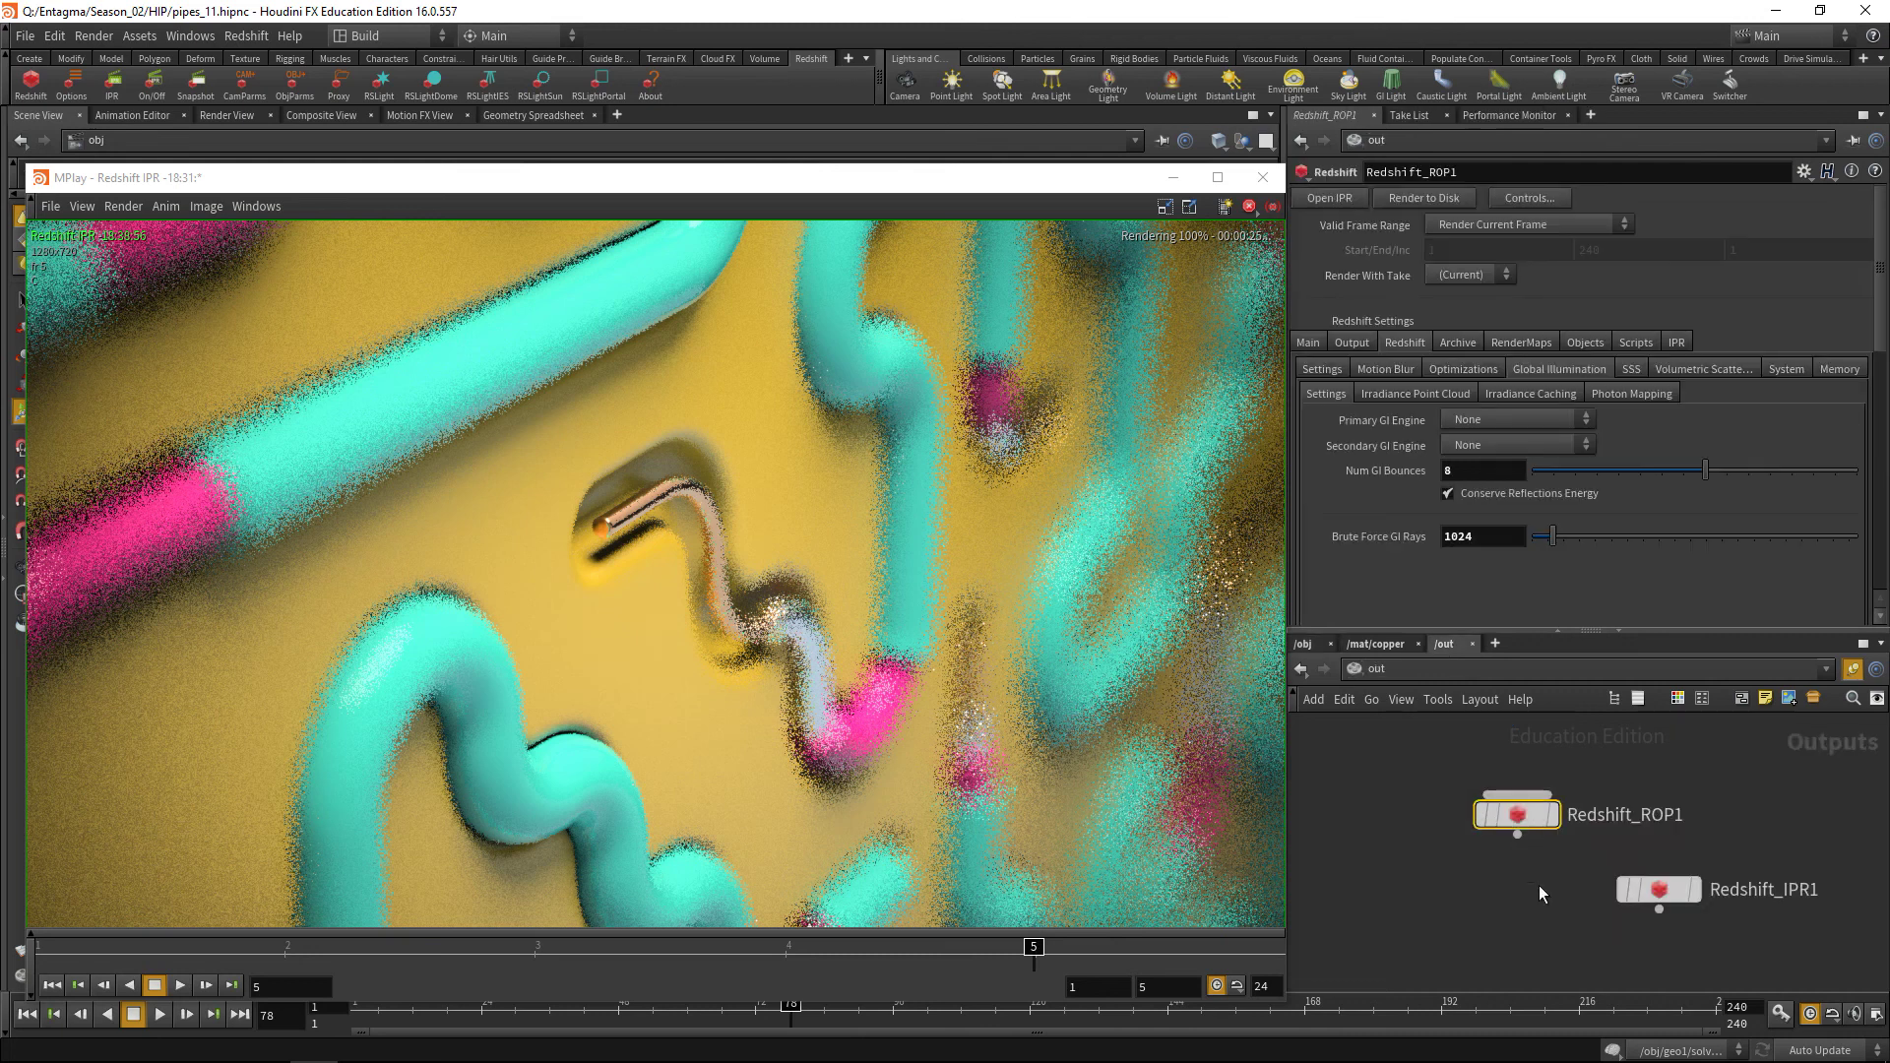
Reset Min Samples to 16 and edit Max Samples to 256.
left_click(1319, 369)
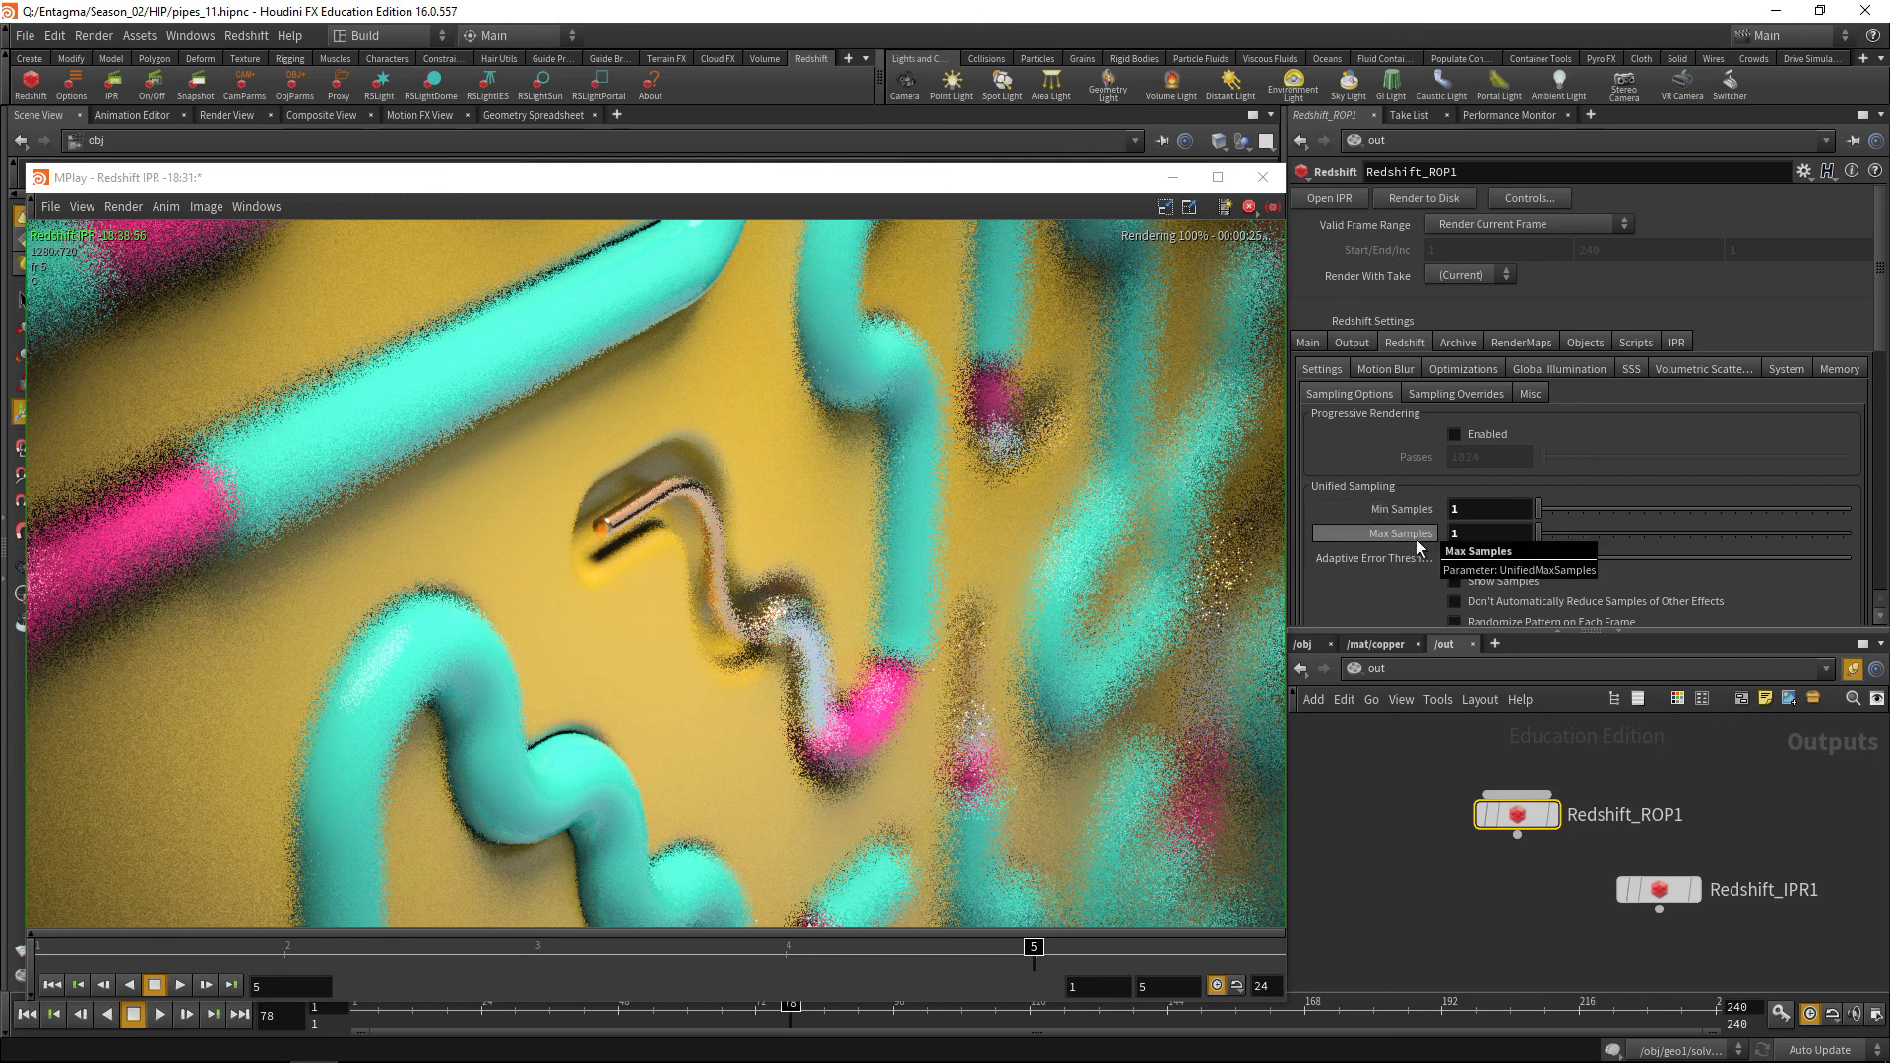
middle_click(1407, 510, "ctrl")
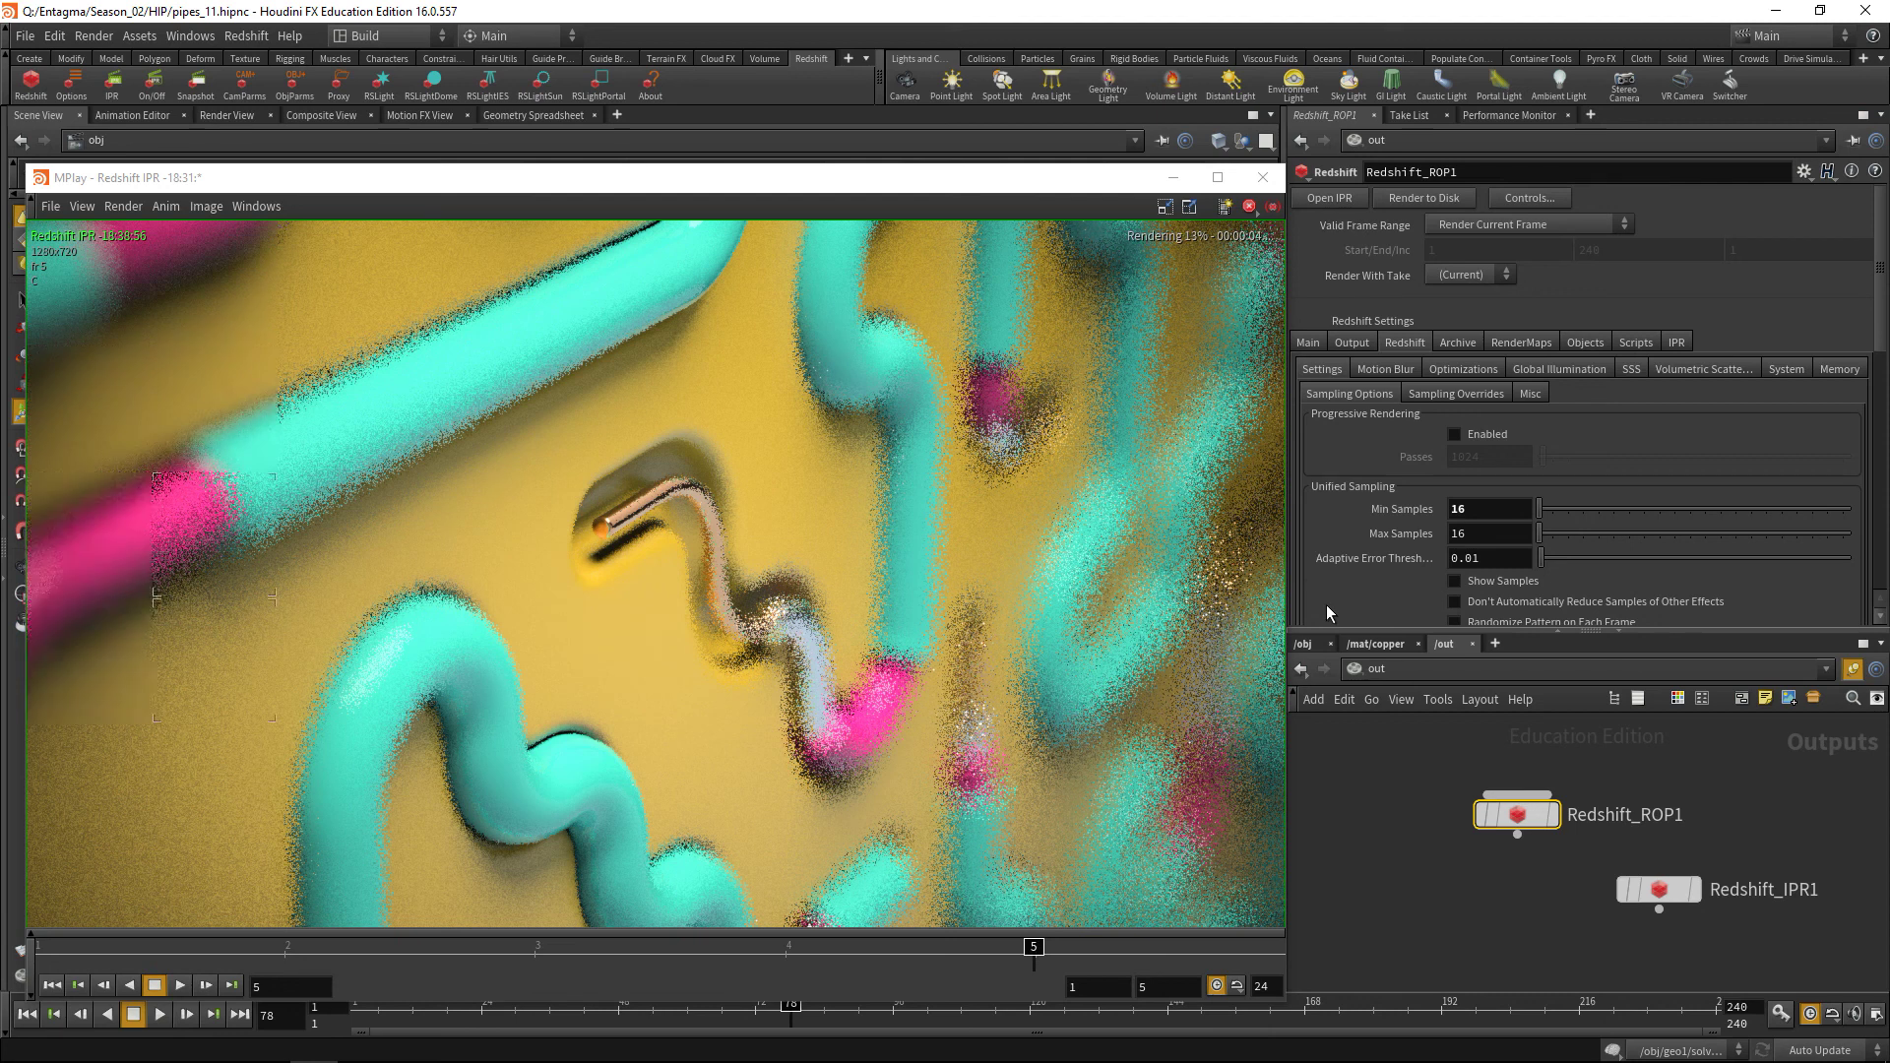
double_click(1479, 533)
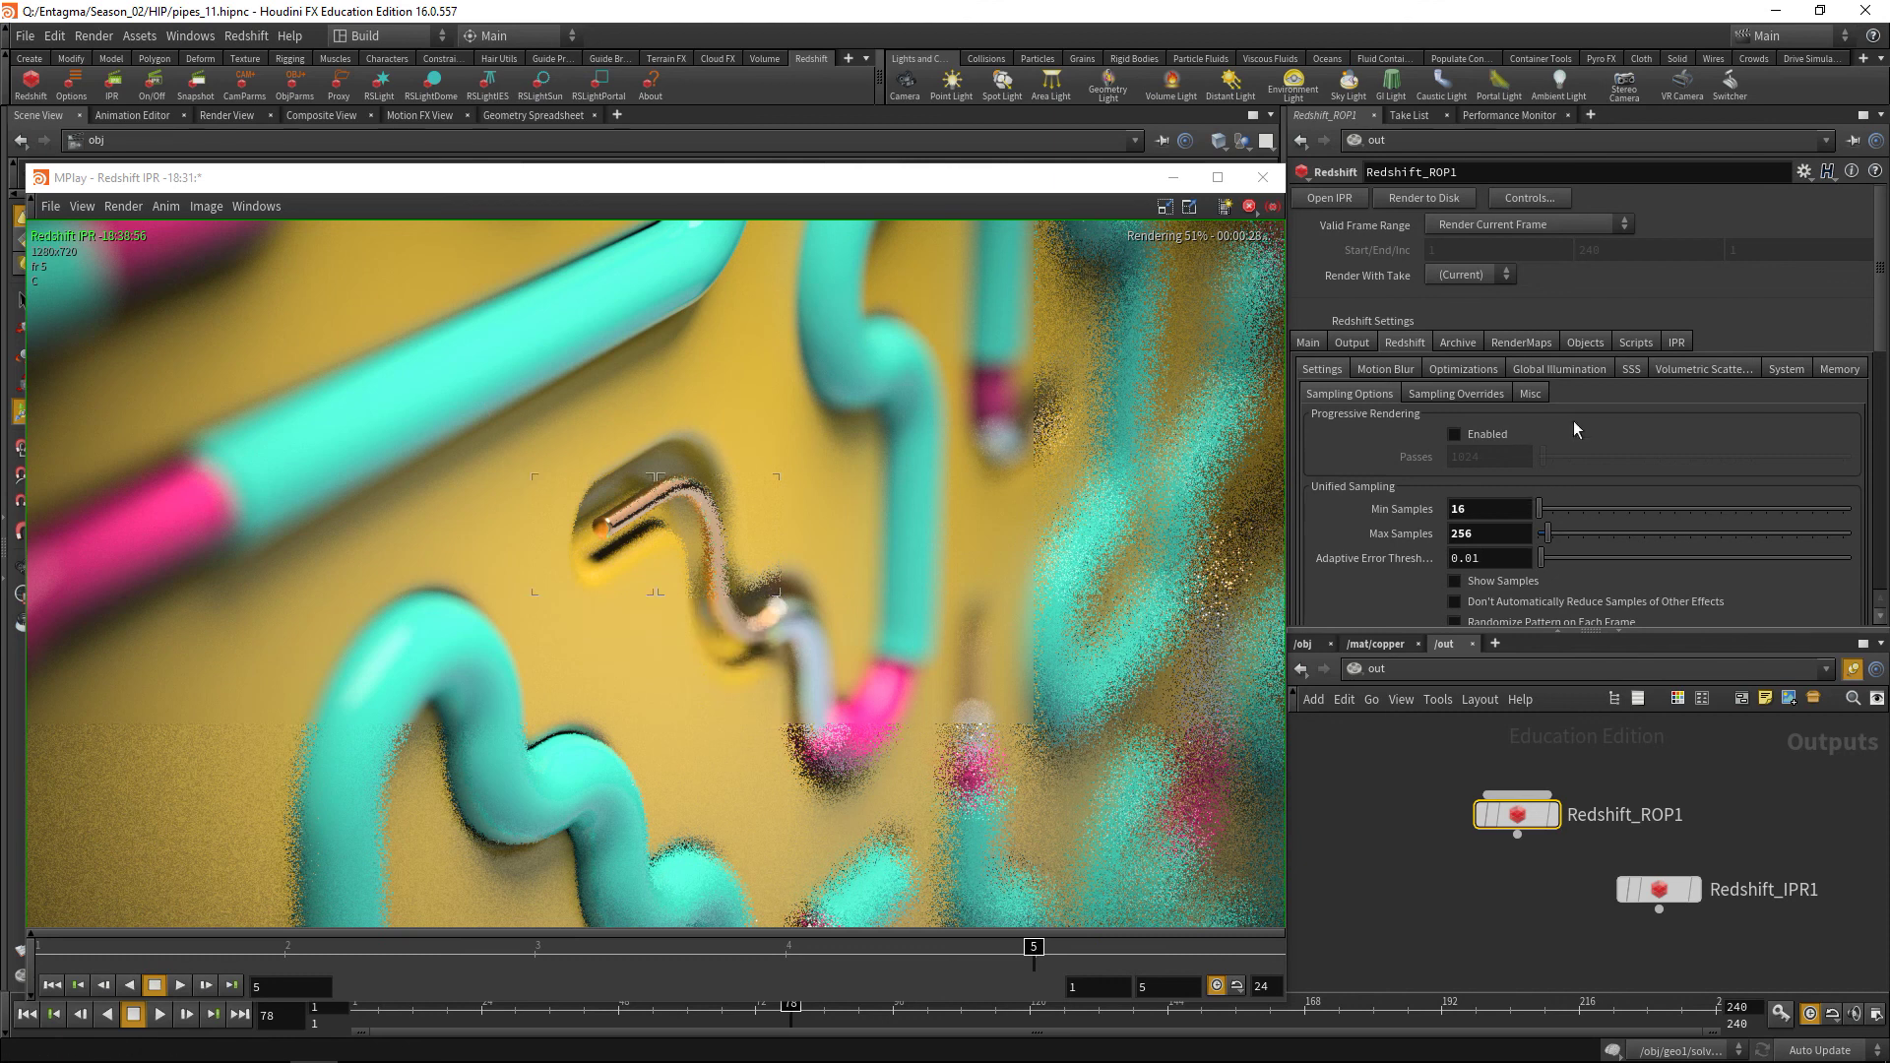
Set both the primary and secondary GI engines to Brute force.
left_click(1565, 369)
left_click(1475, 419)
left_click(1476, 517)
left_click(1479, 445)
left_click(1481, 536)
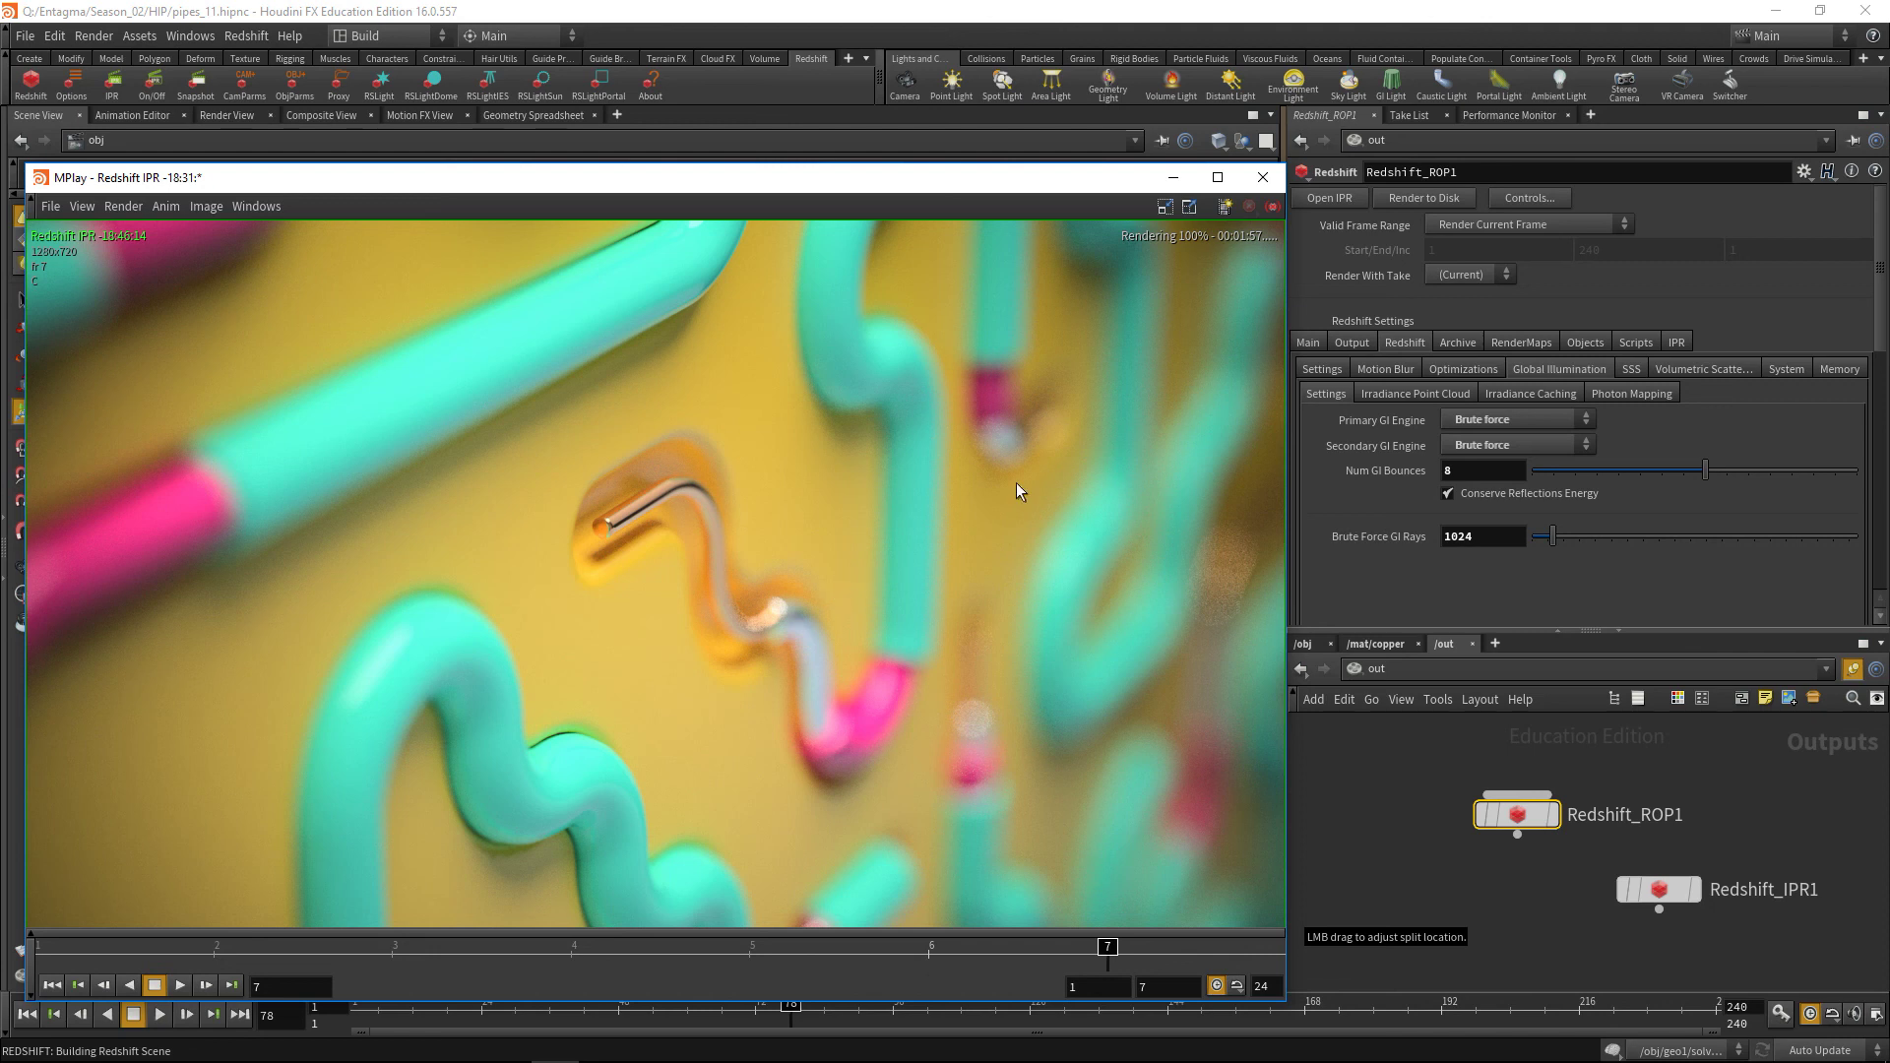
Show Redshift_ROP1's sampling settings and scroll to the Sample Filtering section.
left_click(1328, 368)
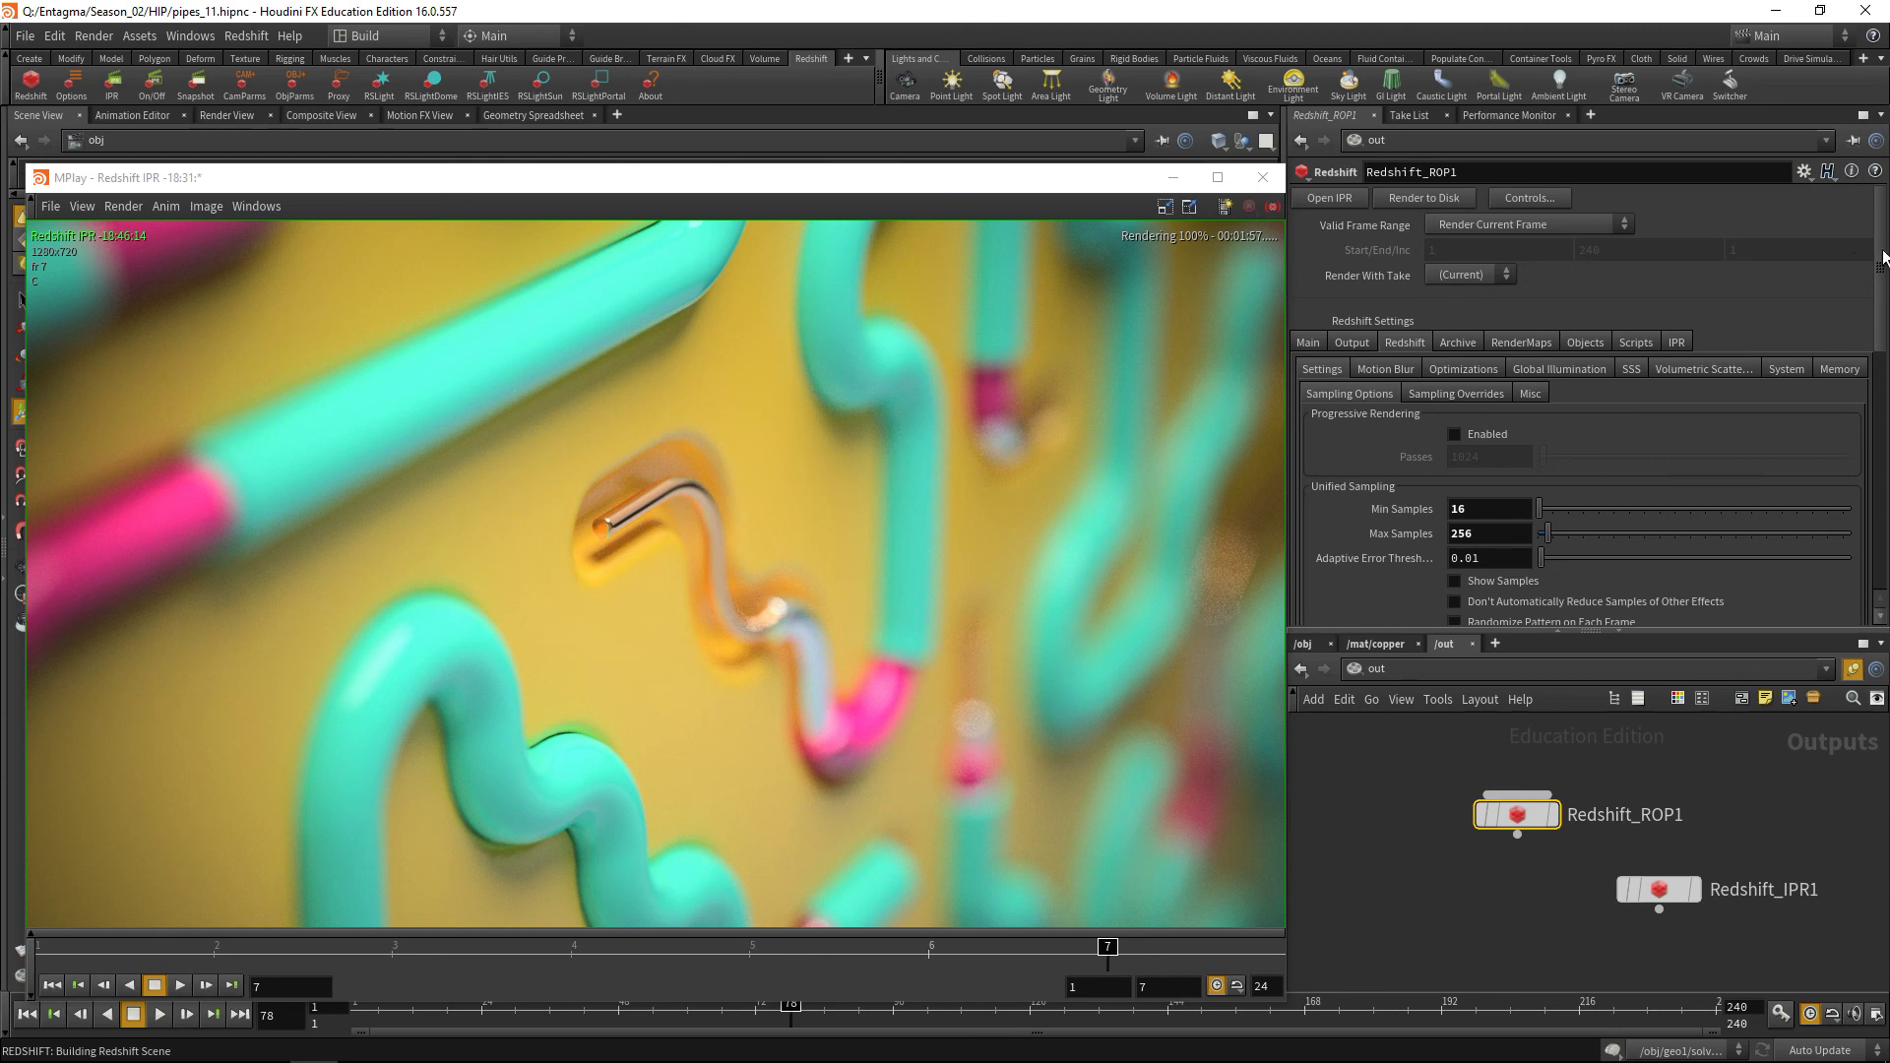
scroll(1585, 394, "down", 5)
scroll(1575, 393, "up", 1)
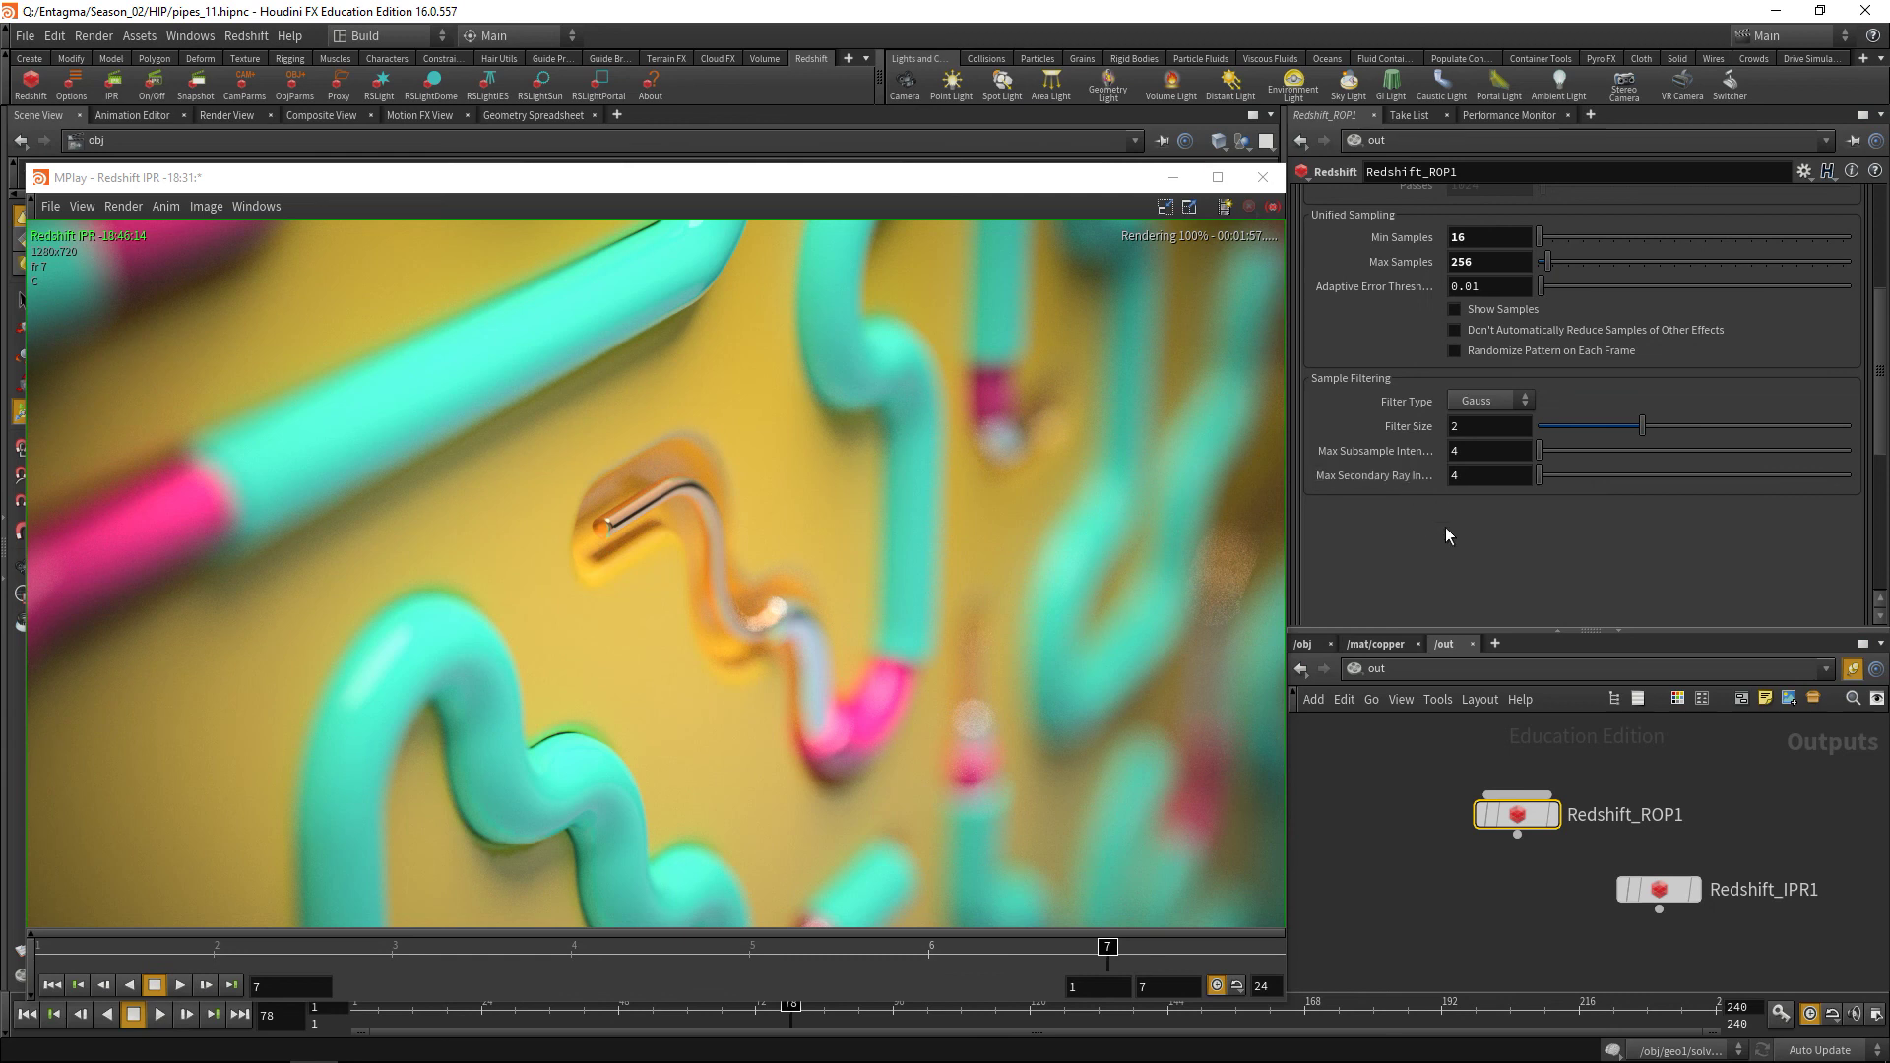
Lower Max Subsample Intensity and Max Secondary Ray Intensity from 4 to 2.
double_click(1528, 457)
type("1")
key("Tab")
type("1")
key("Return")
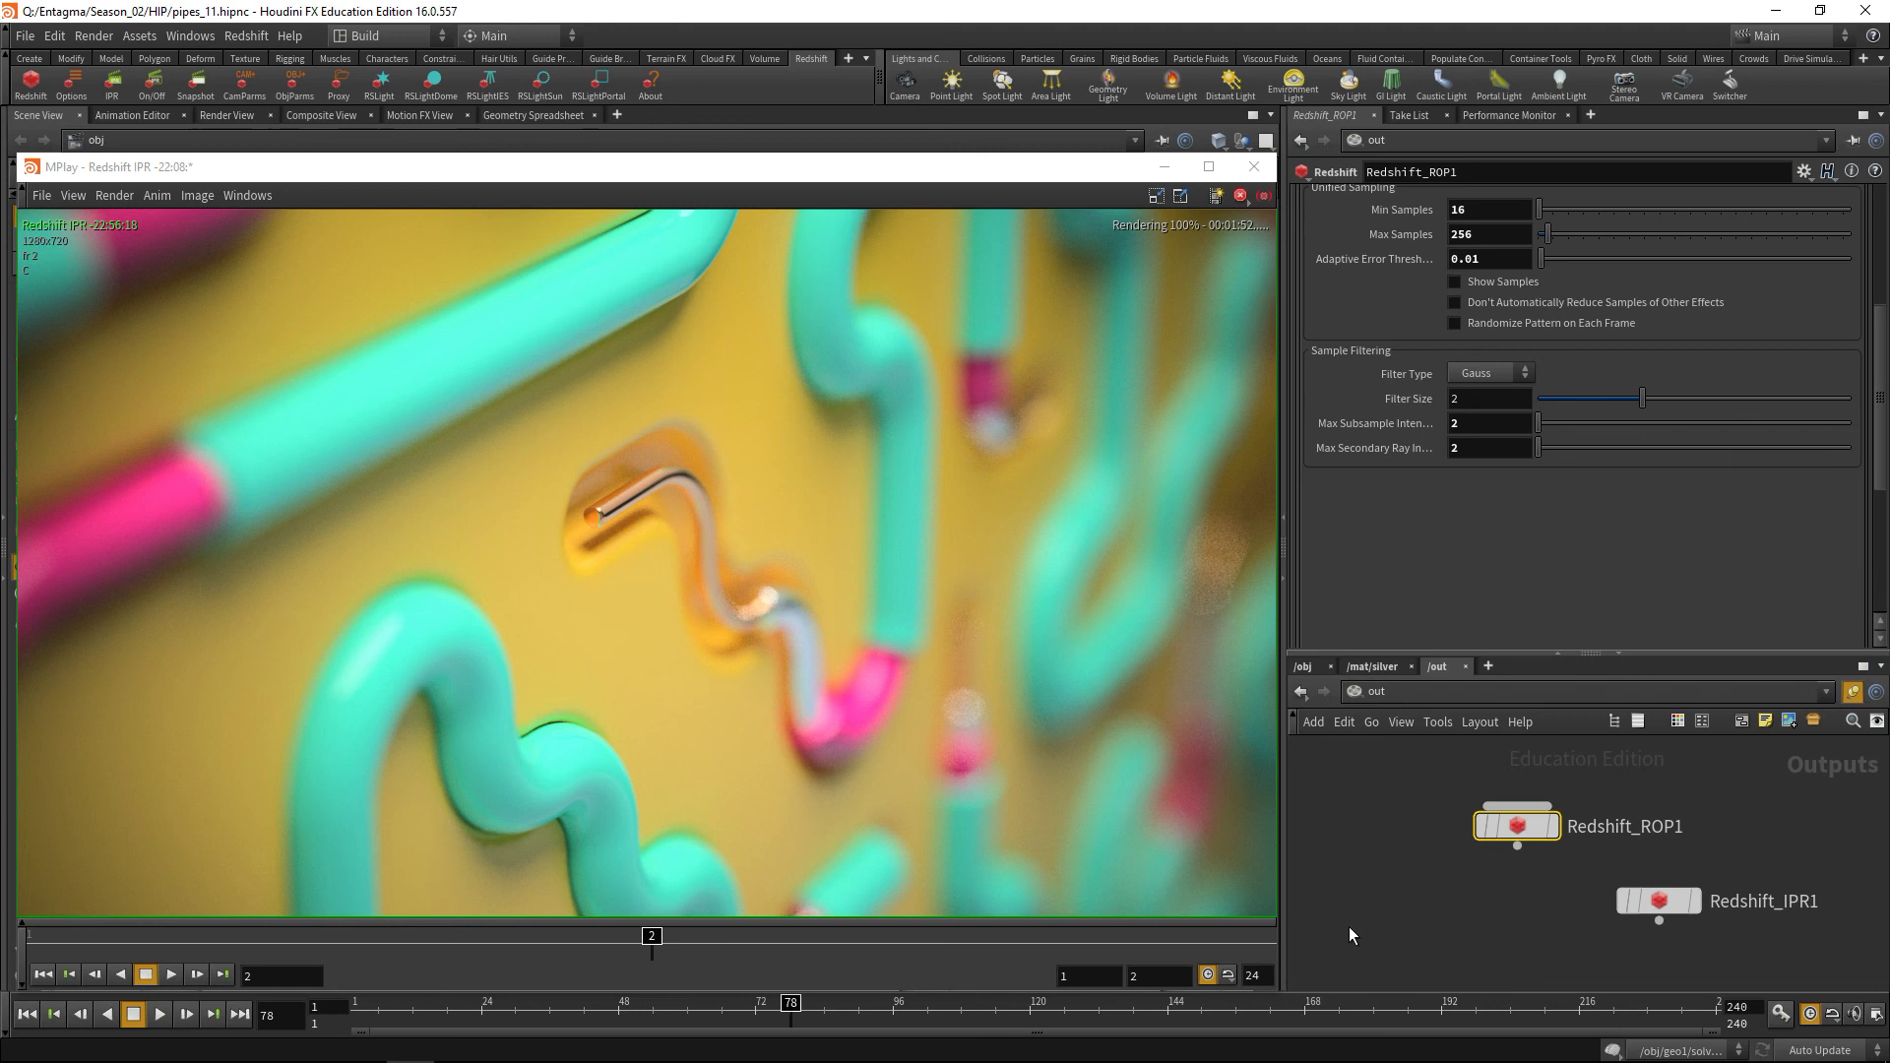
scroll(1877, 357, "up", 5)
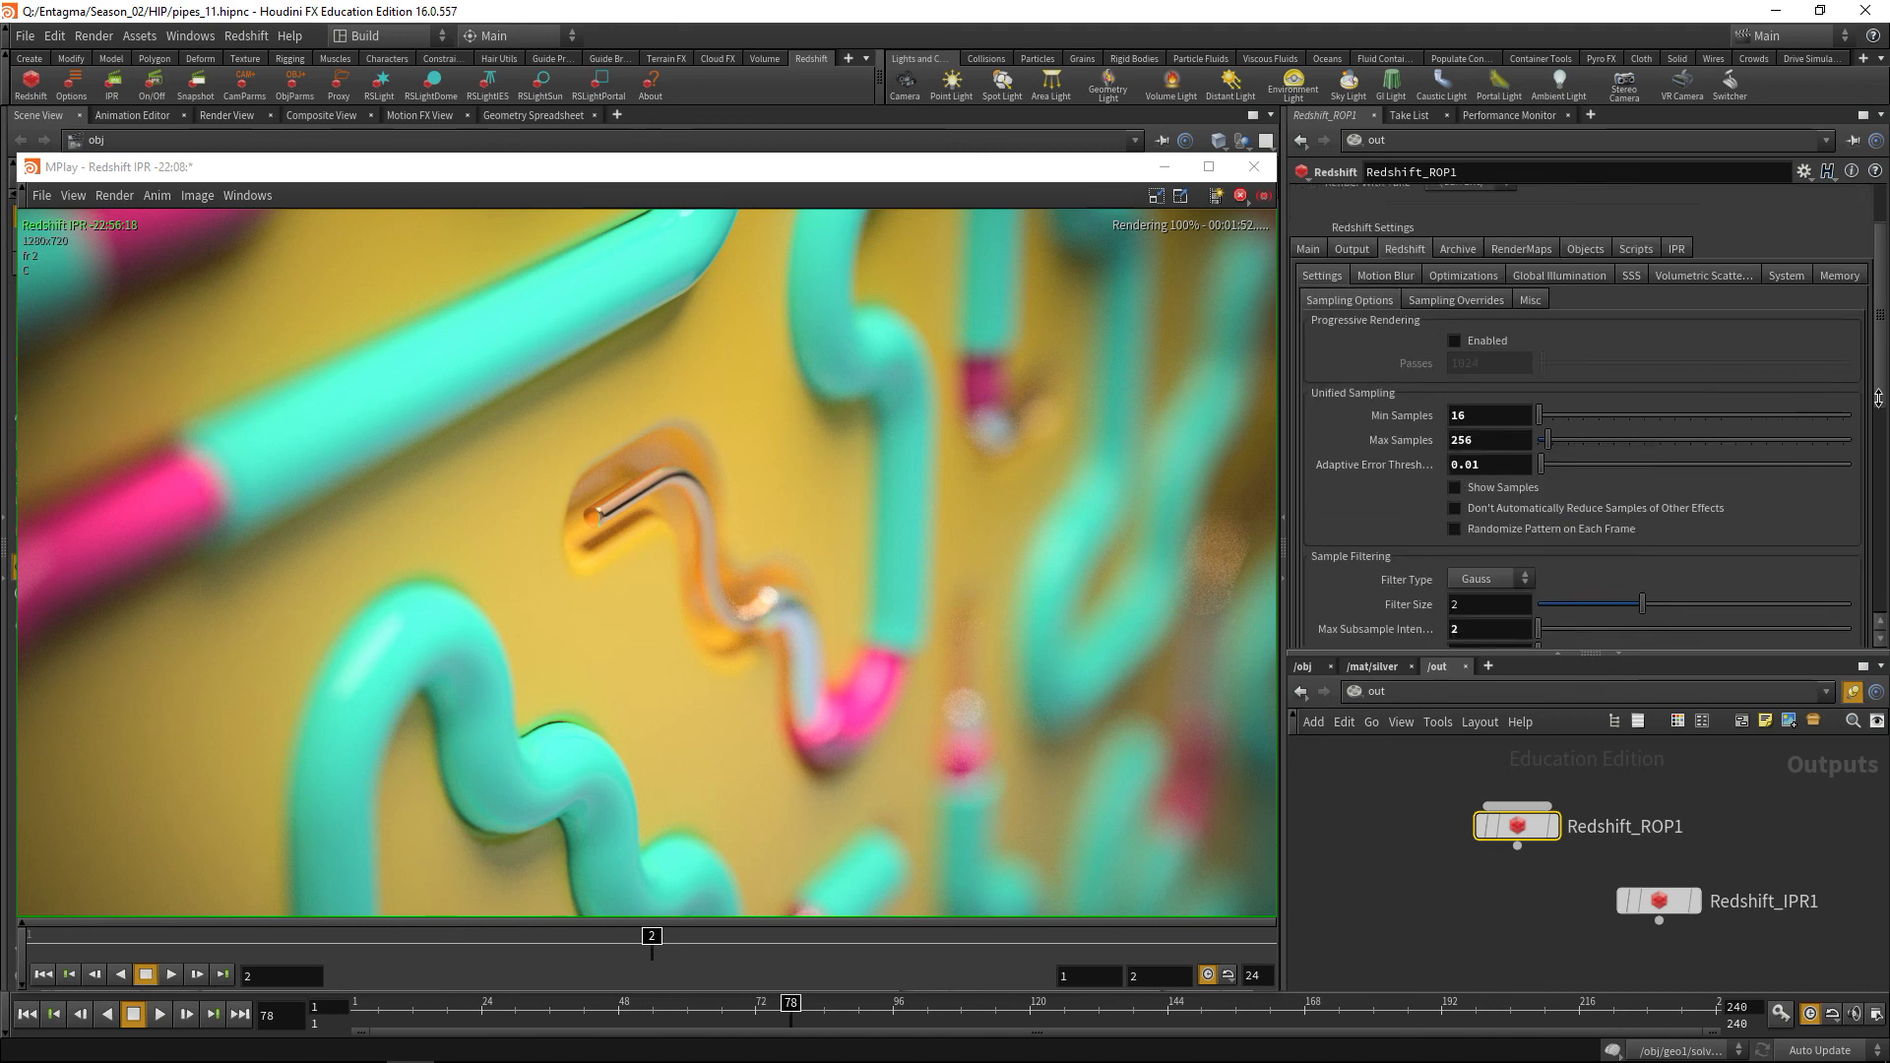
Expand Redshift_ROP1's sampling override and progressive/unified sampling options.
left_click(1471, 393)
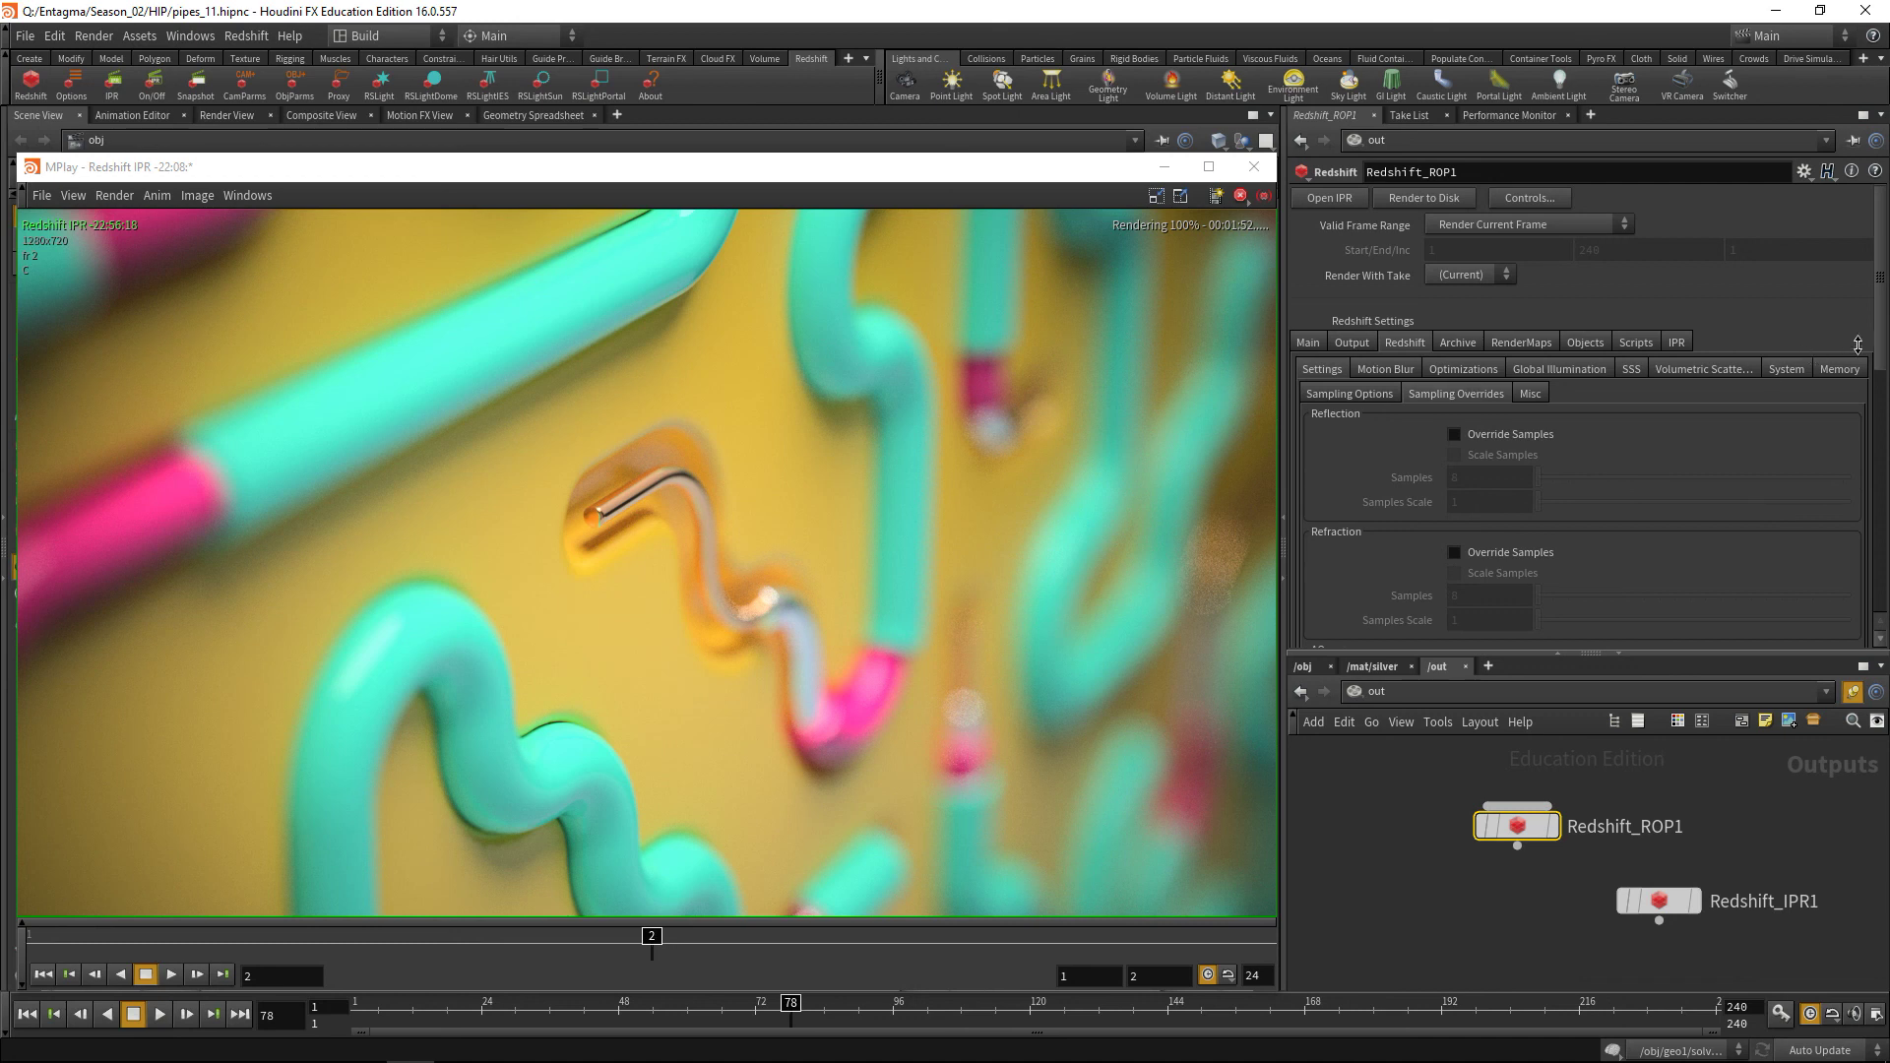
left_click_drag(1880, 346, 1886, 468)
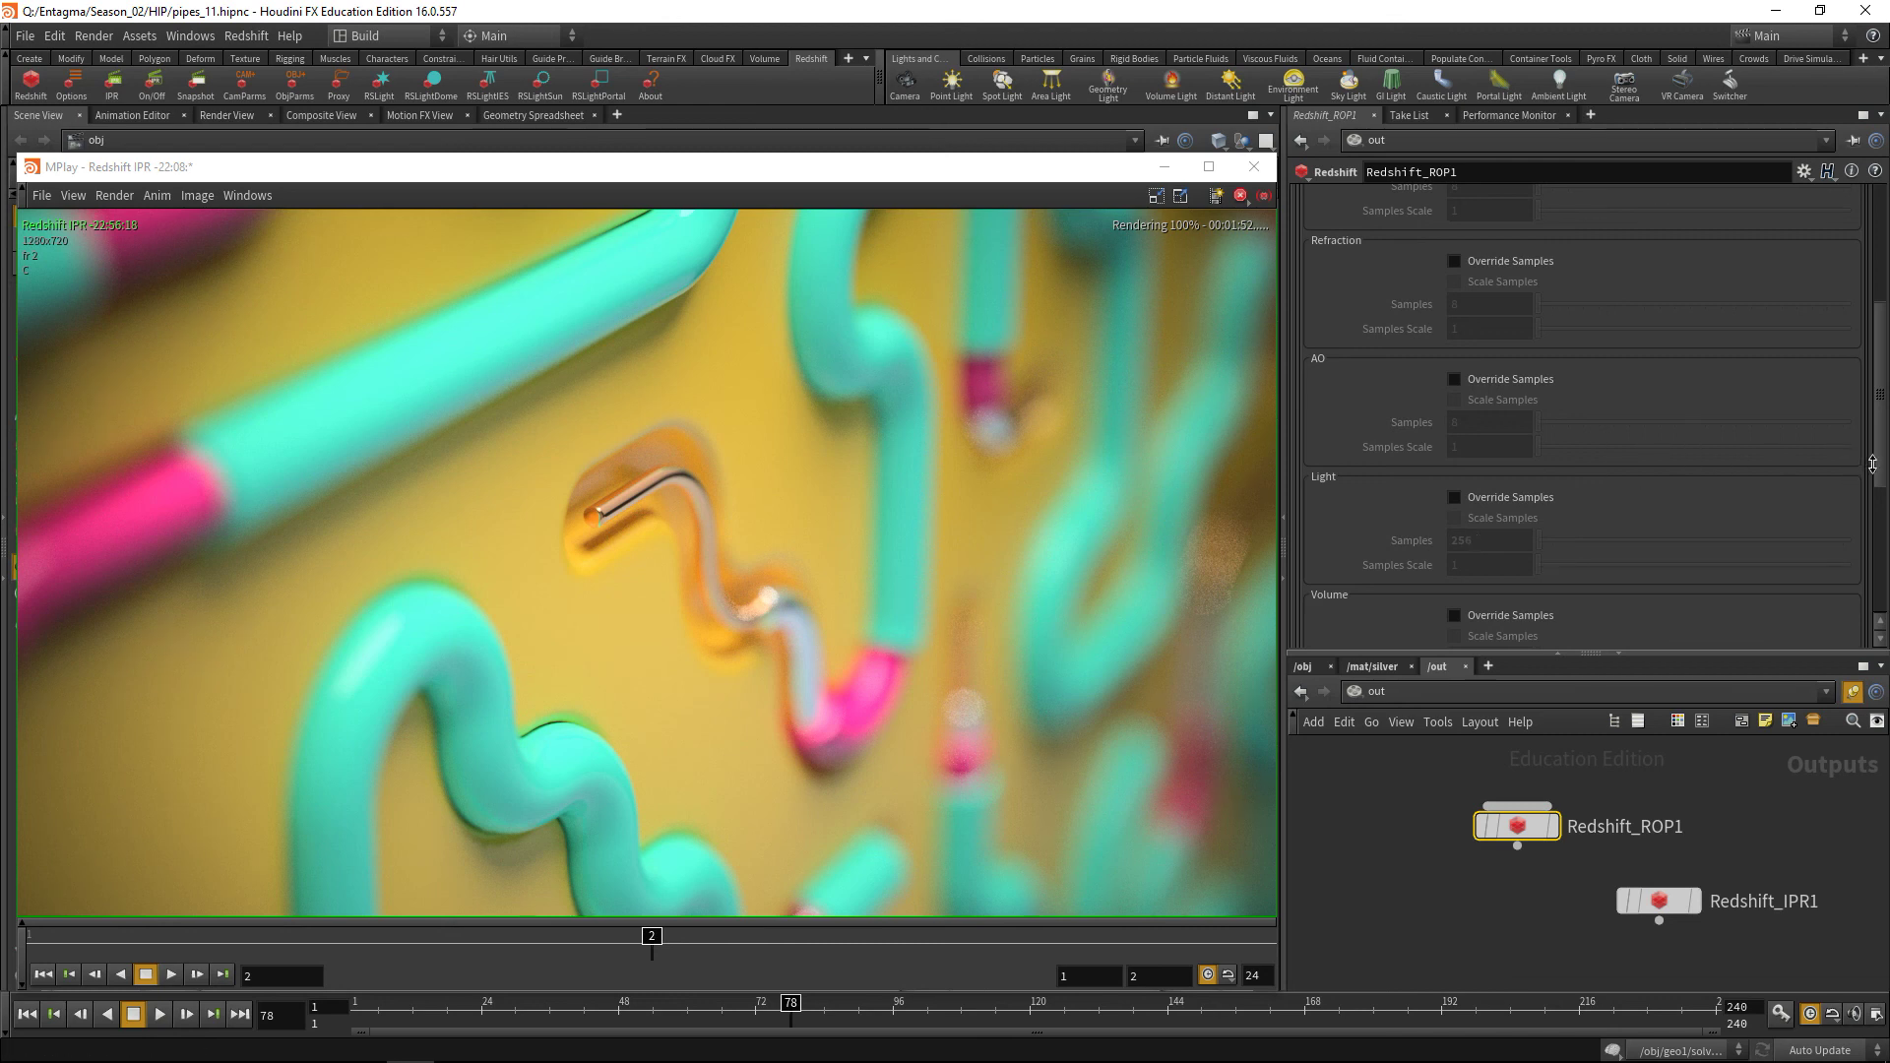
left_click_drag(1876, 467, 1876, 331)
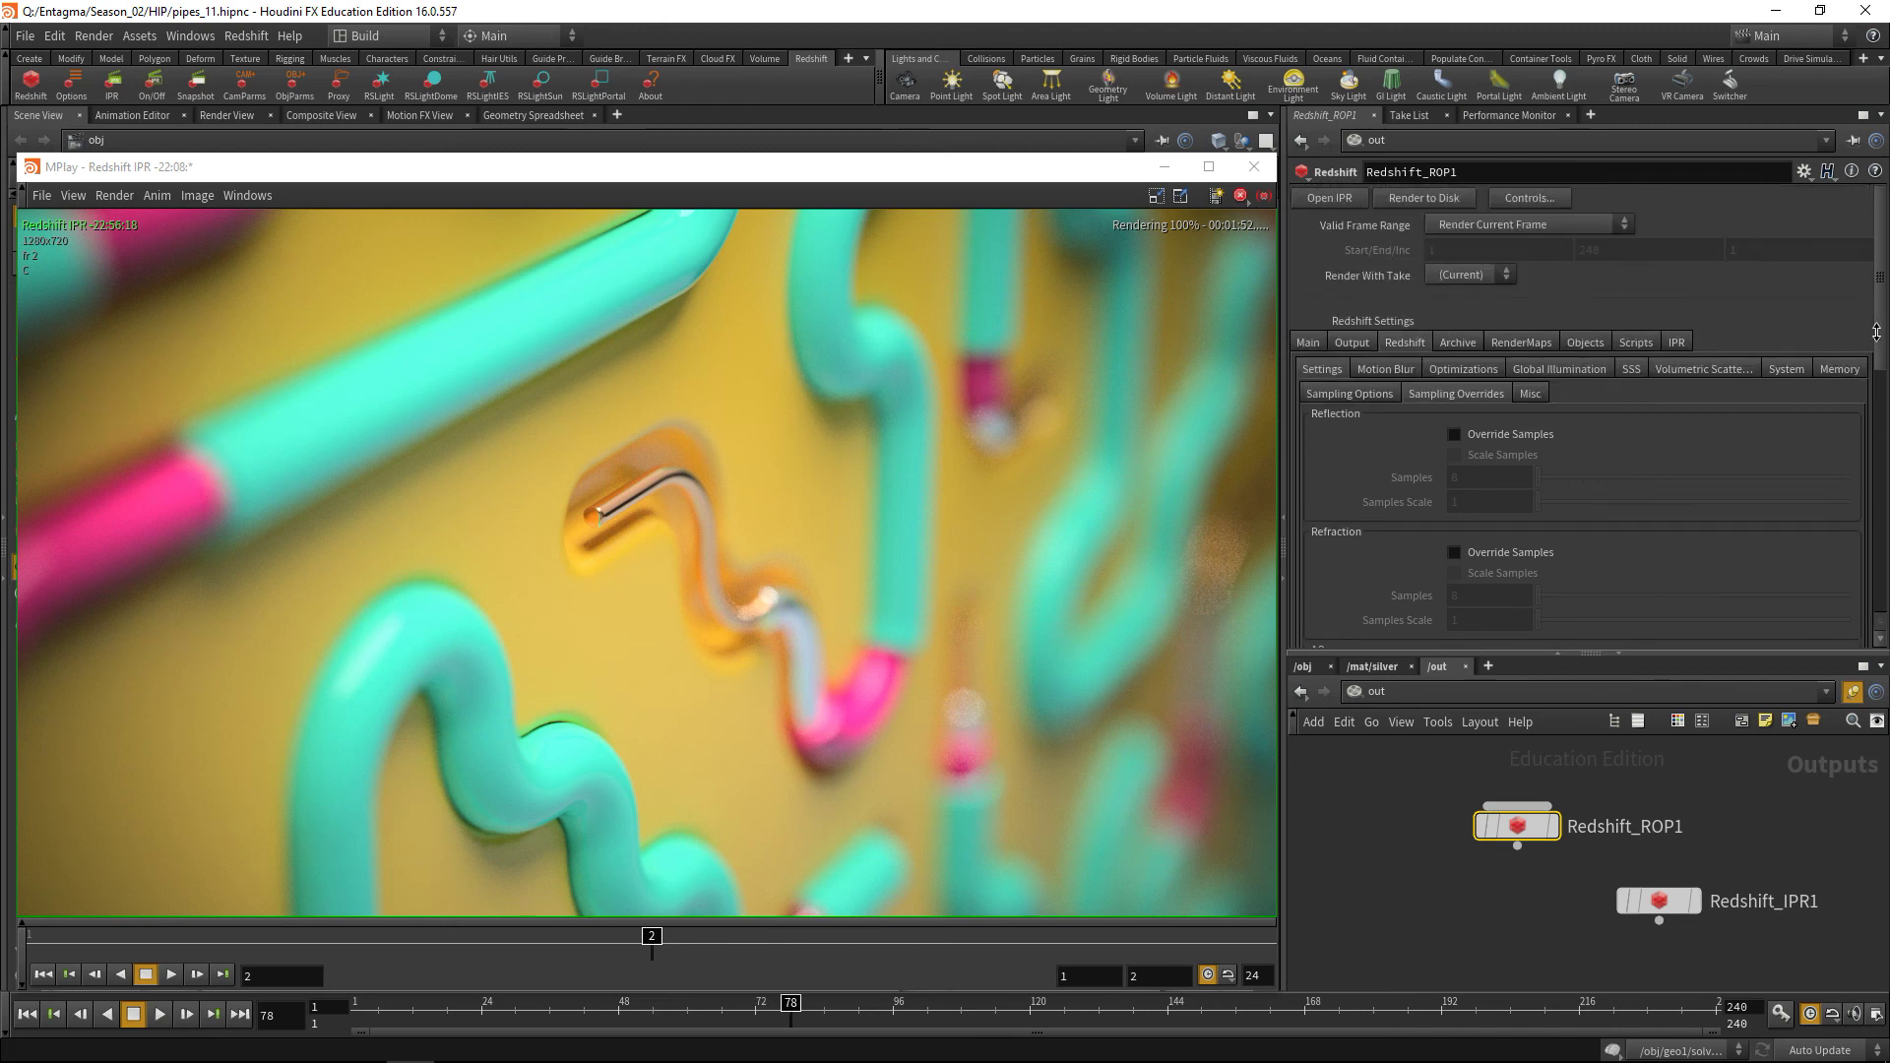
left_click(1346, 394)
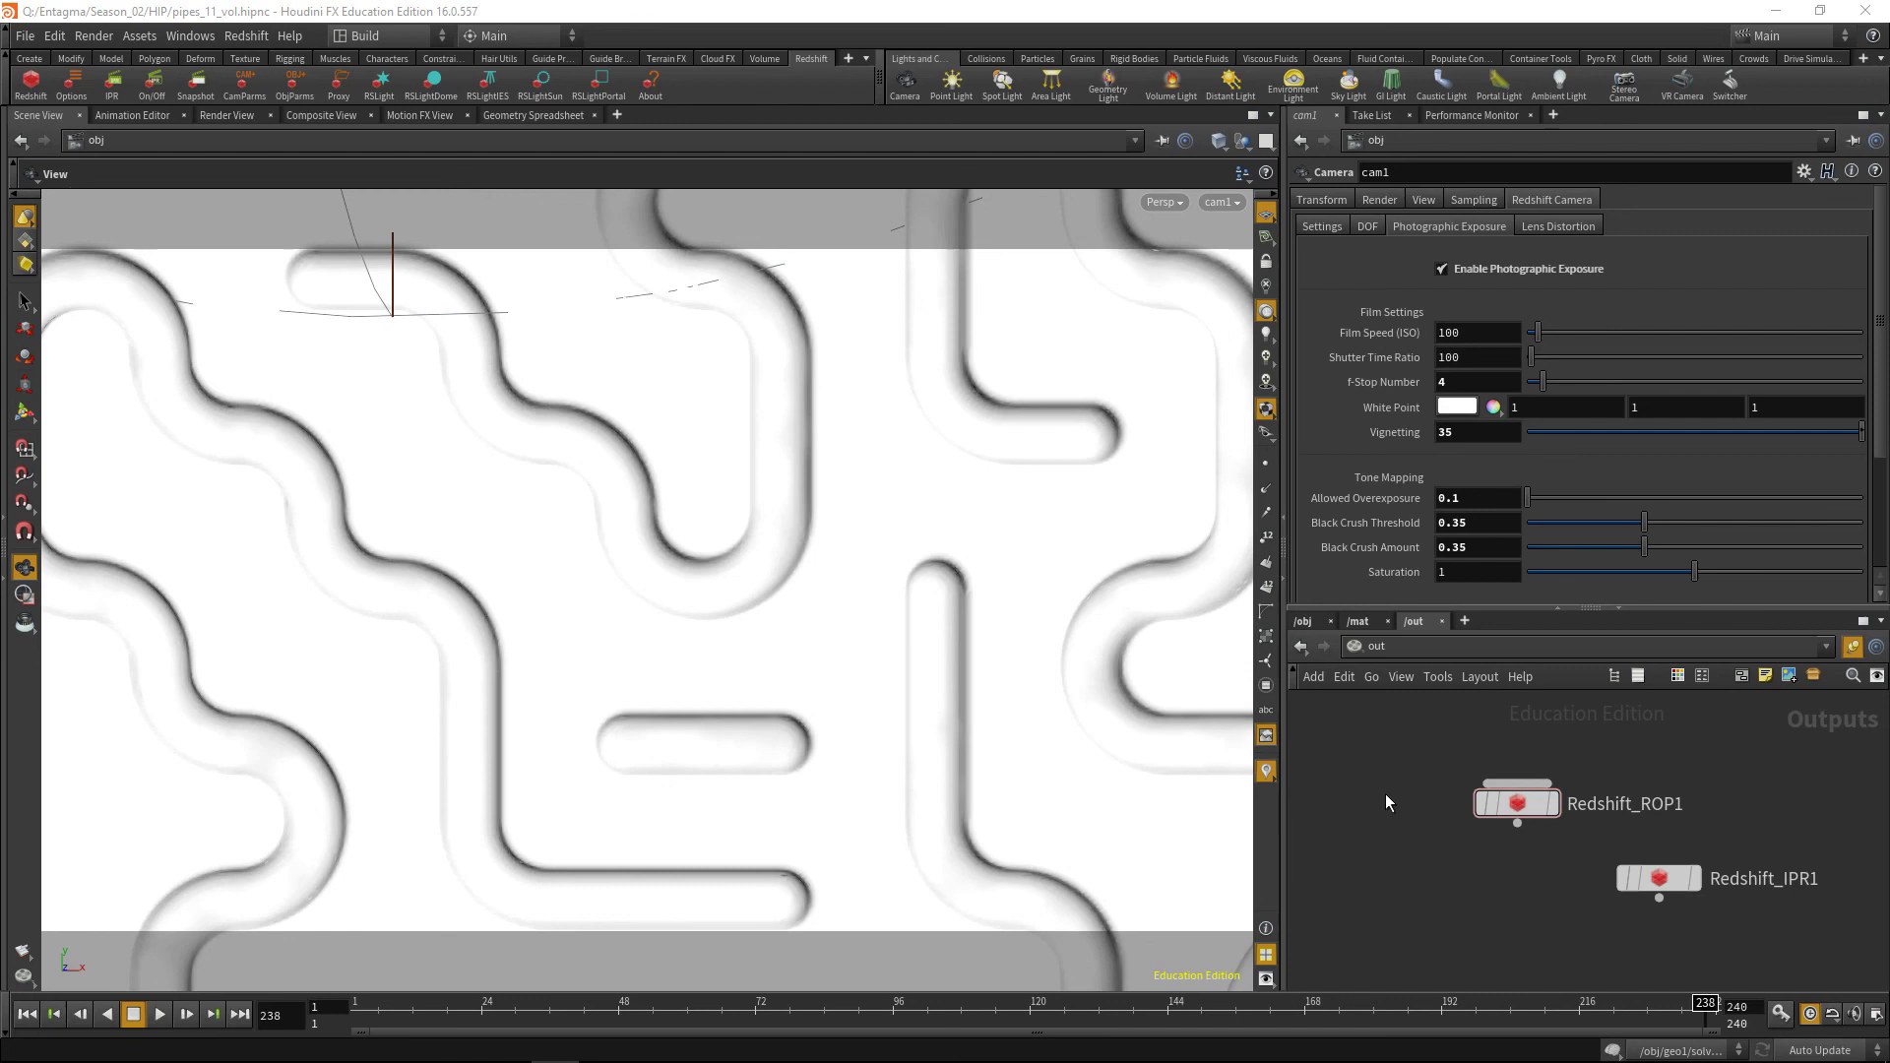
Inspect geo1's fog-building nodes: VDB from Particles, volumevop2 and OUT_Vol.
left_click(1303, 621)
left_click(1564, 862)
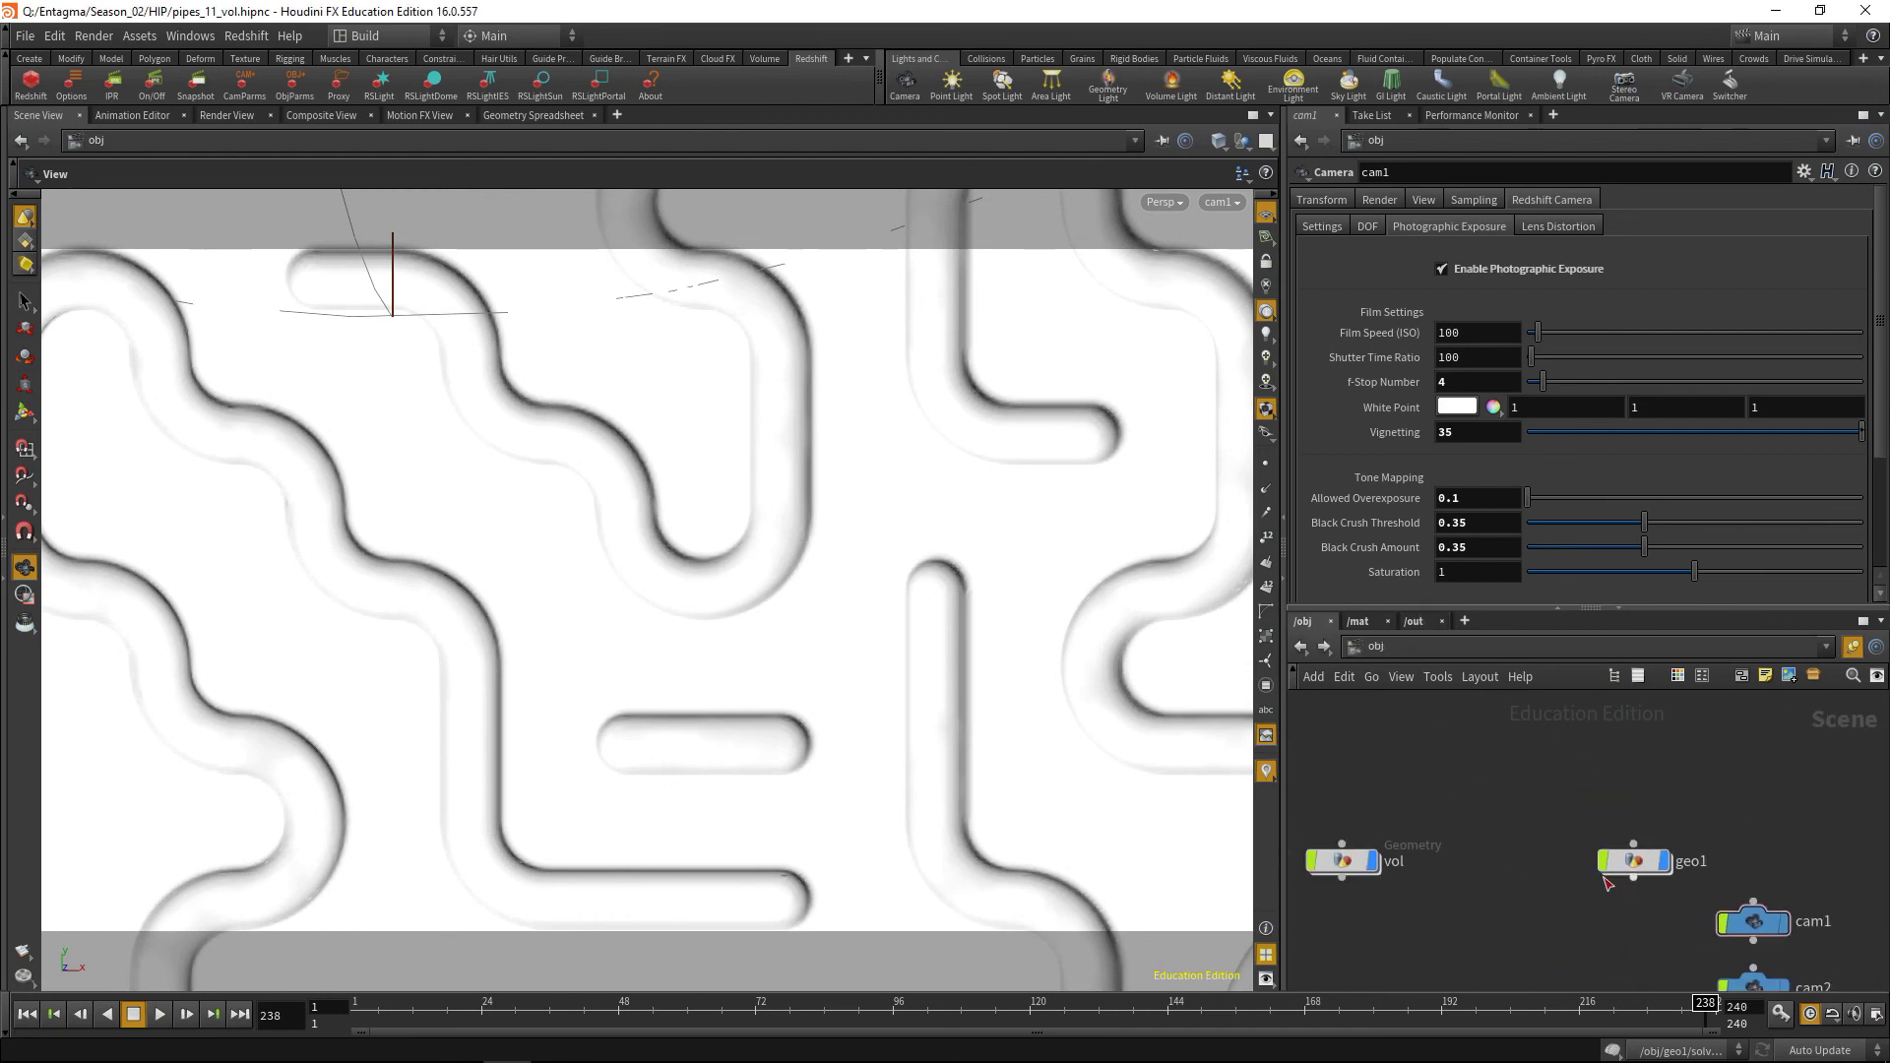
double_click(1563, 862)
middle_click_drag(1456, 913, 1648, 948)
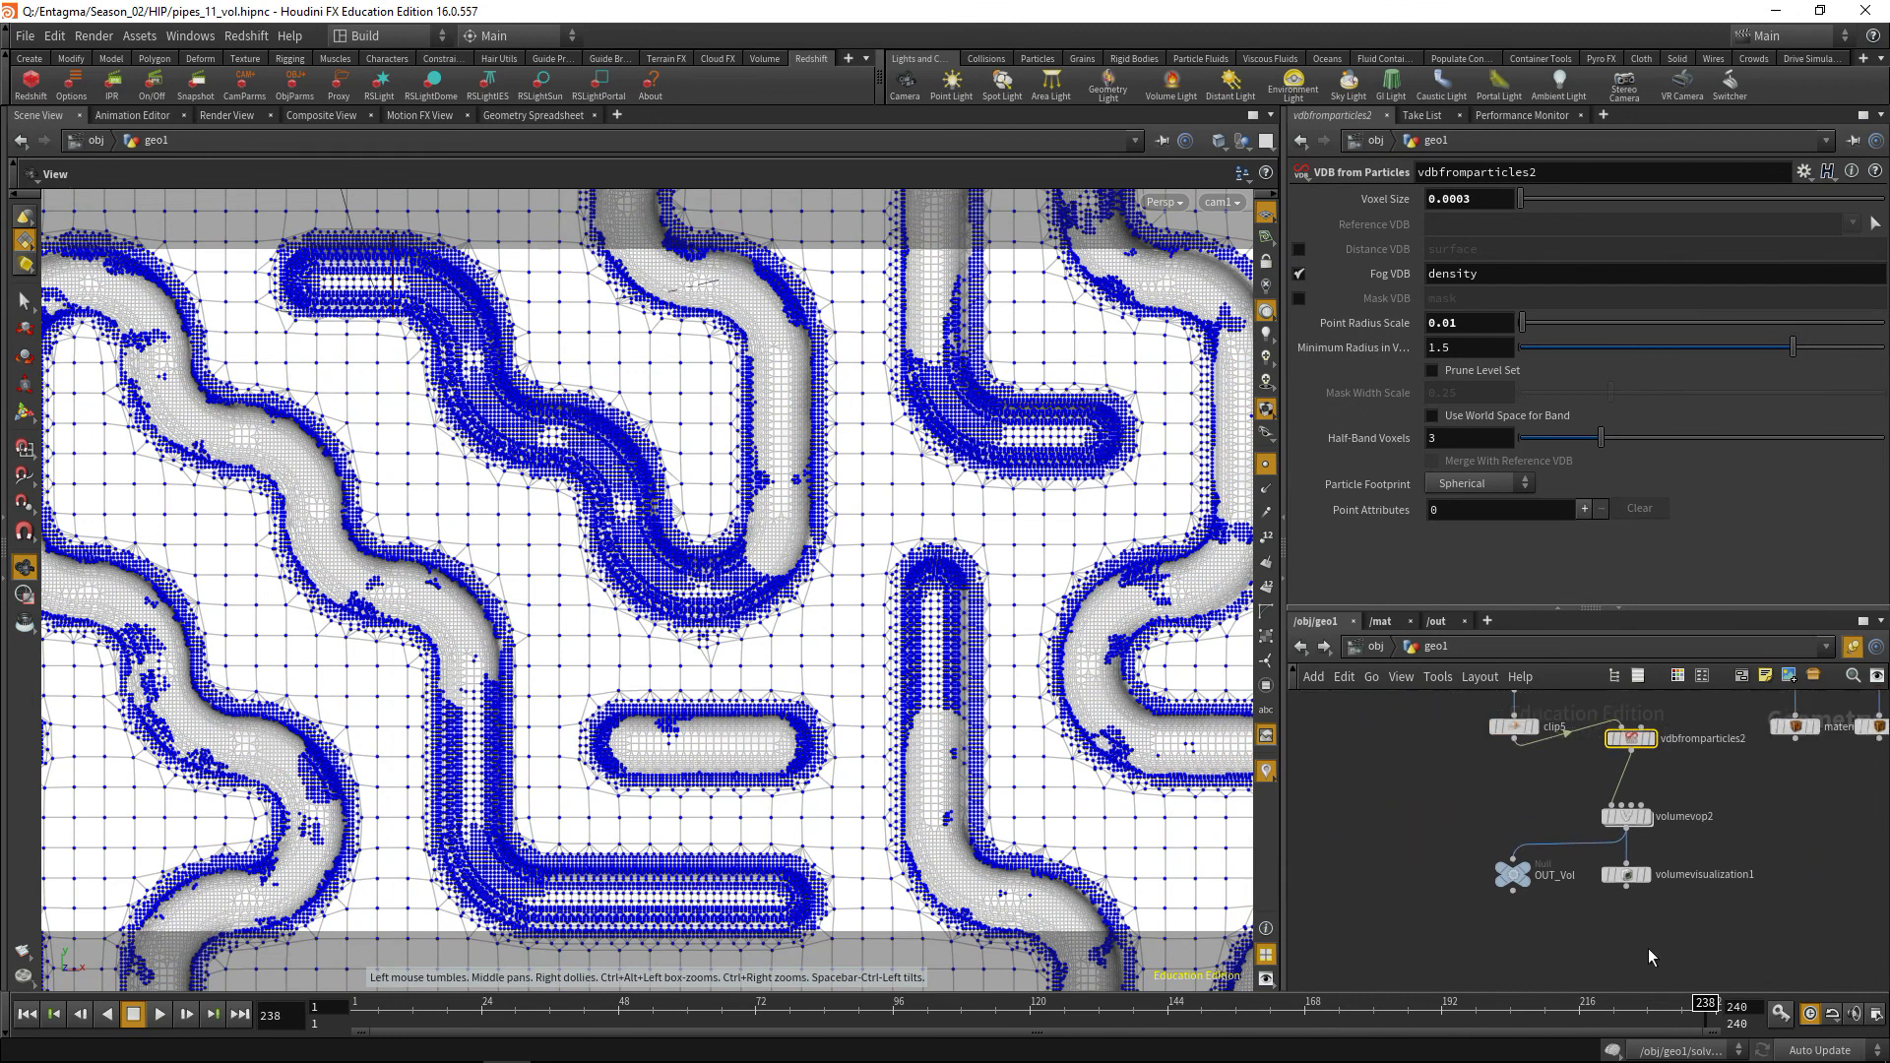
middle_click_drag(1727, 872, 1736, 994)
middle_click_drag(1702, 913, 1690, 809)
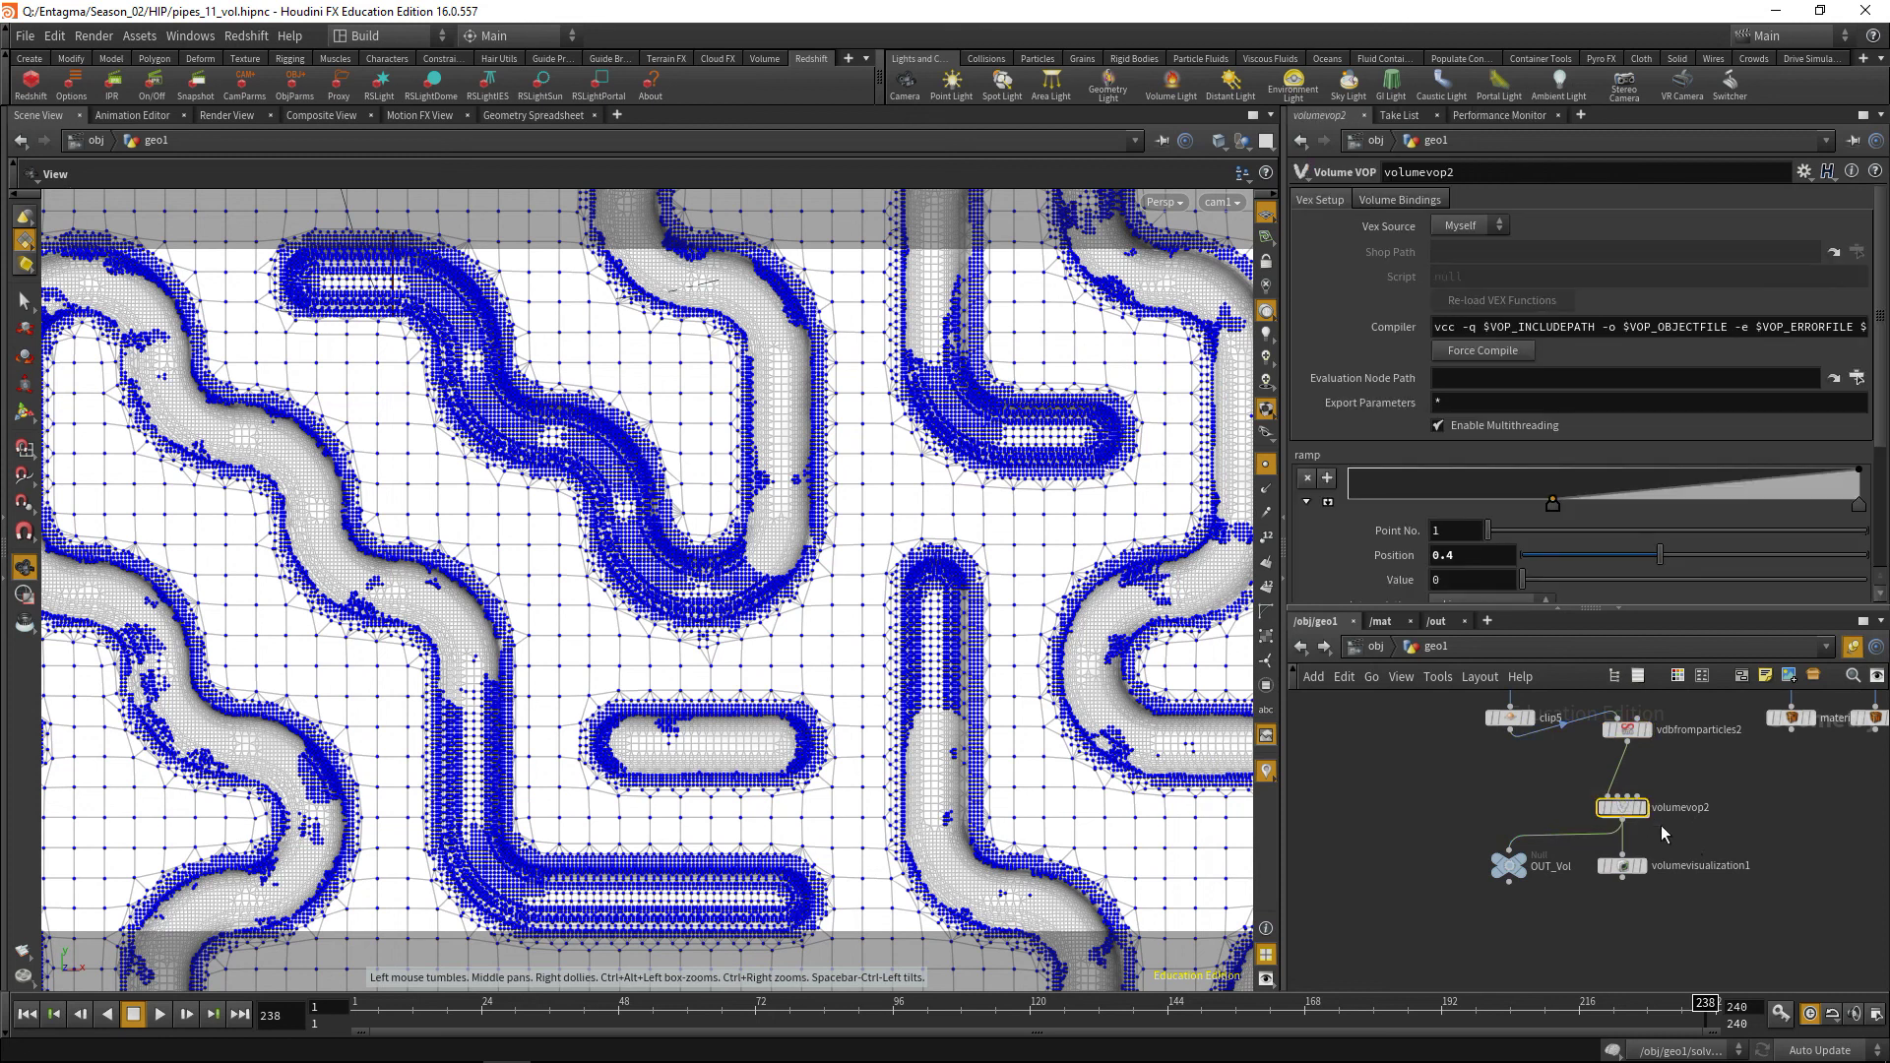
left_click_drag(1445, 831, 1581, 935)
Check the vol object's object_merge1 and show its Redshift Volume settings as VDB Houdini Primitive.
left_click(1353, 645)
left_click_drag(1486, 796, 1402, 880)
key("Return")
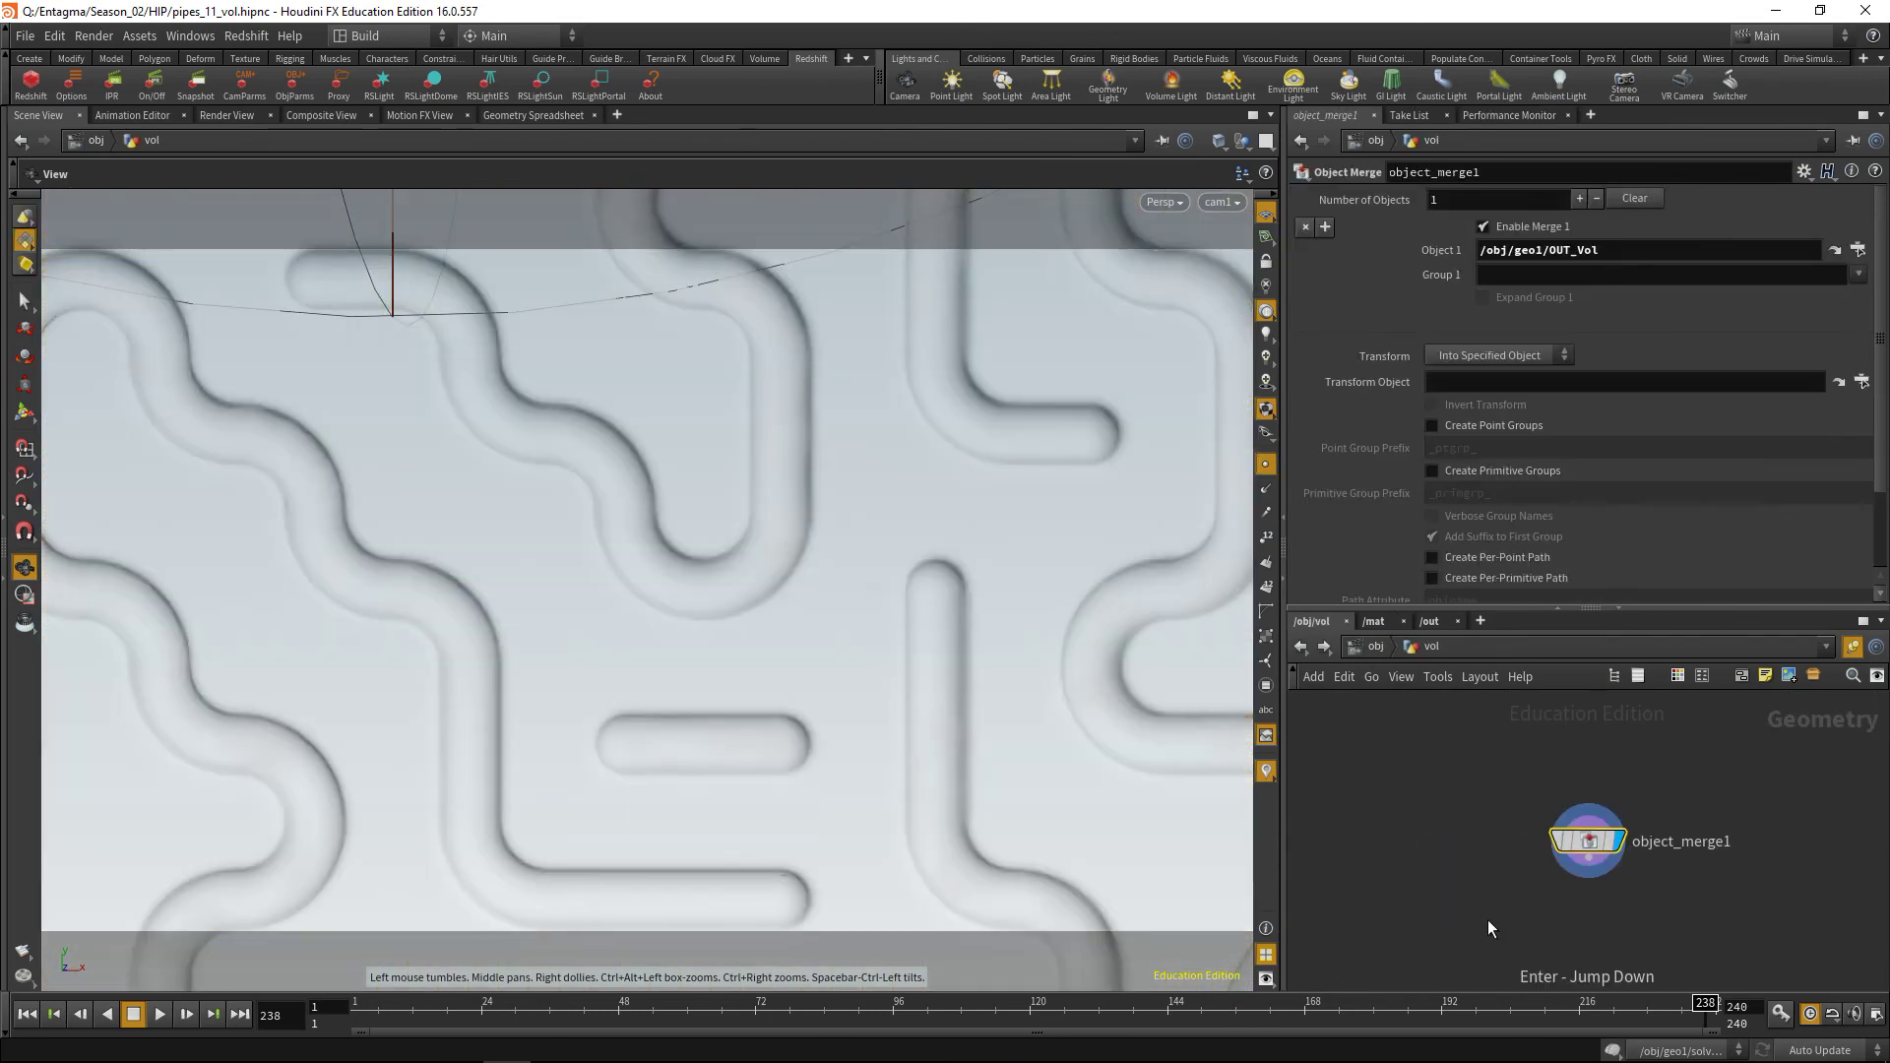
left_click(1366, 648)
left_click_drag(1380, 746, 1508, 910)
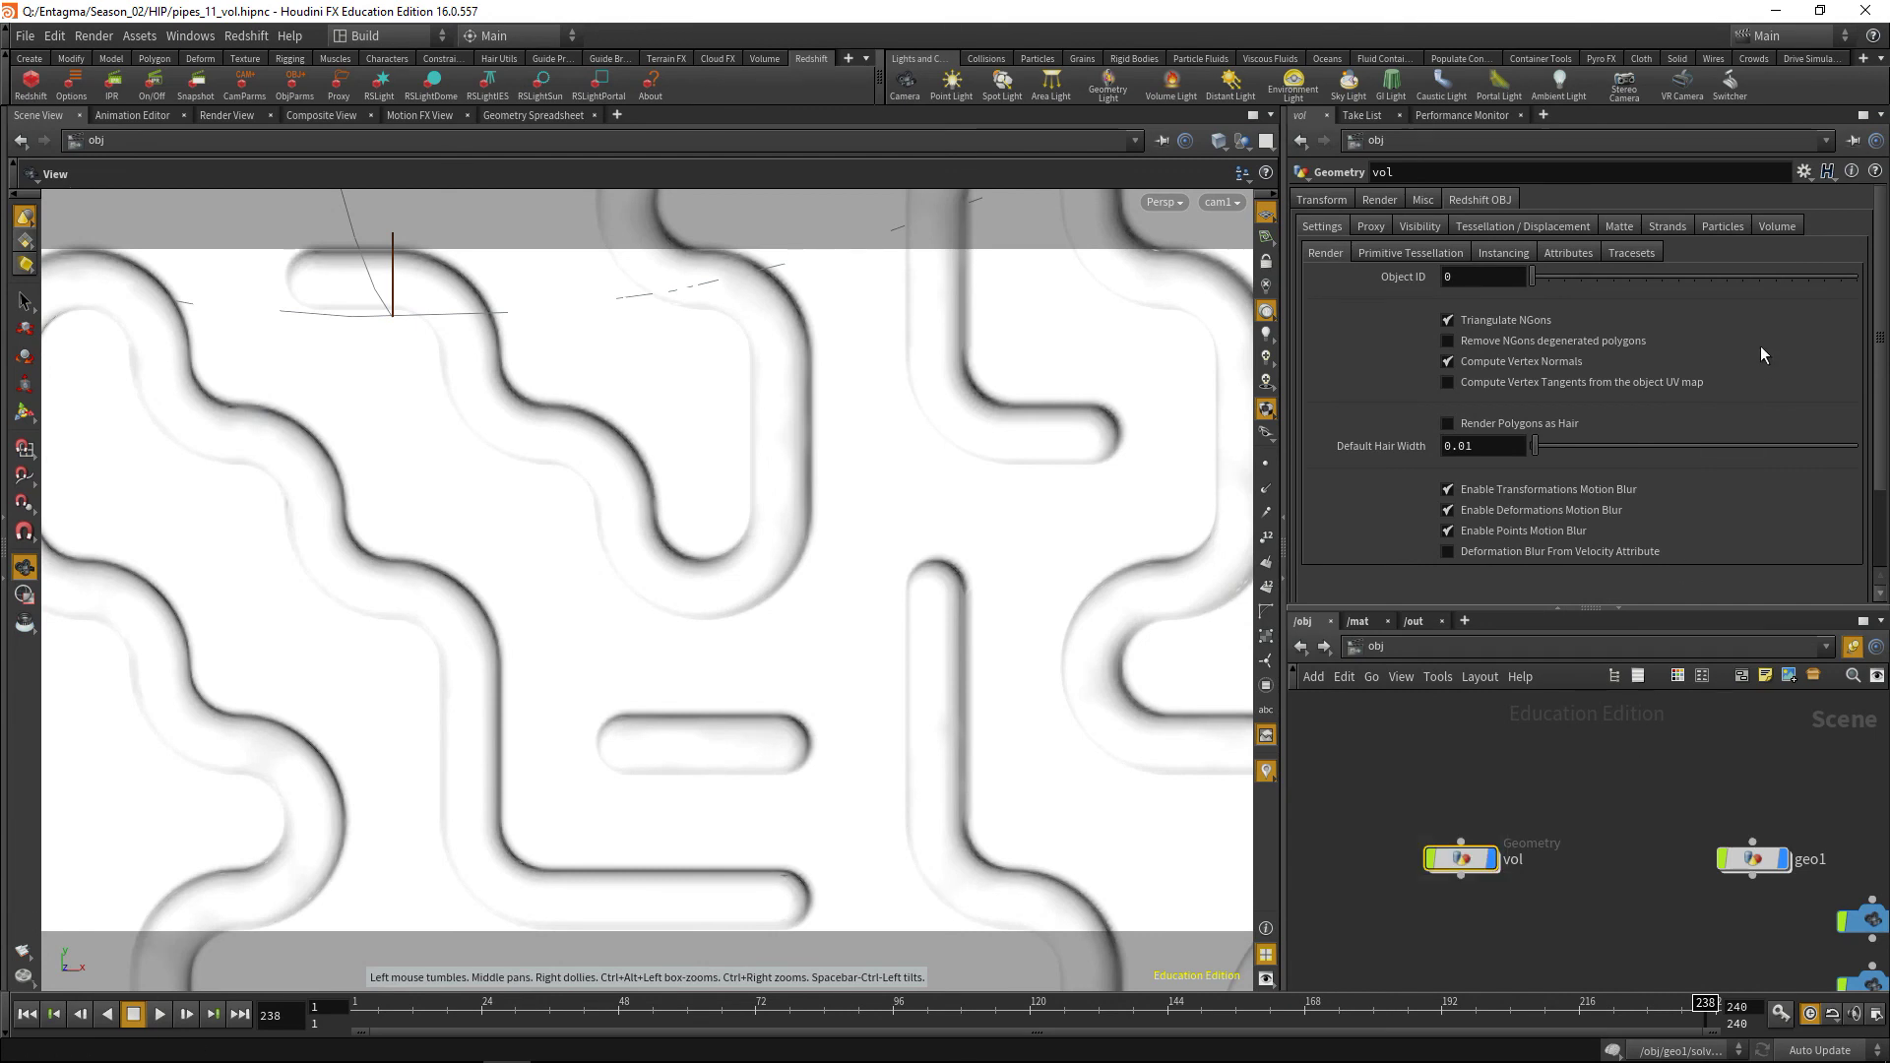
left_click(1777, 227)
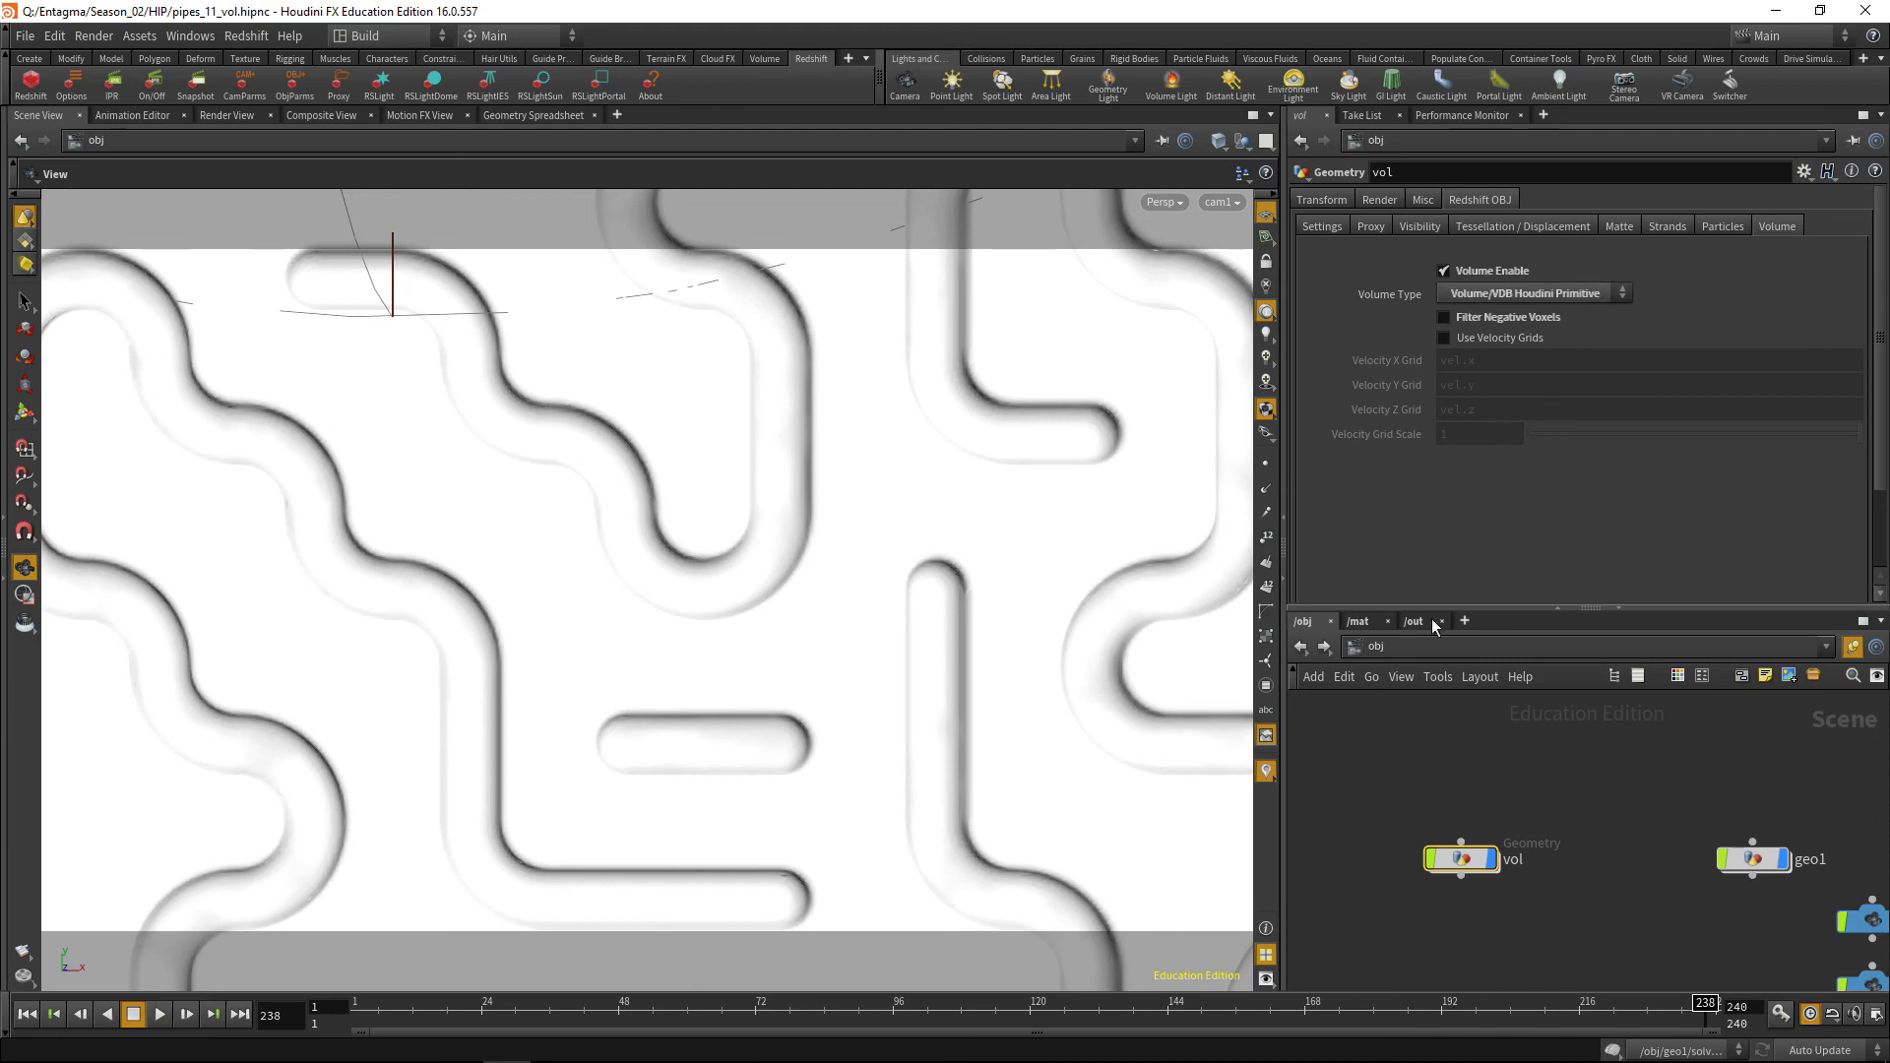
left_click(1357, 622)
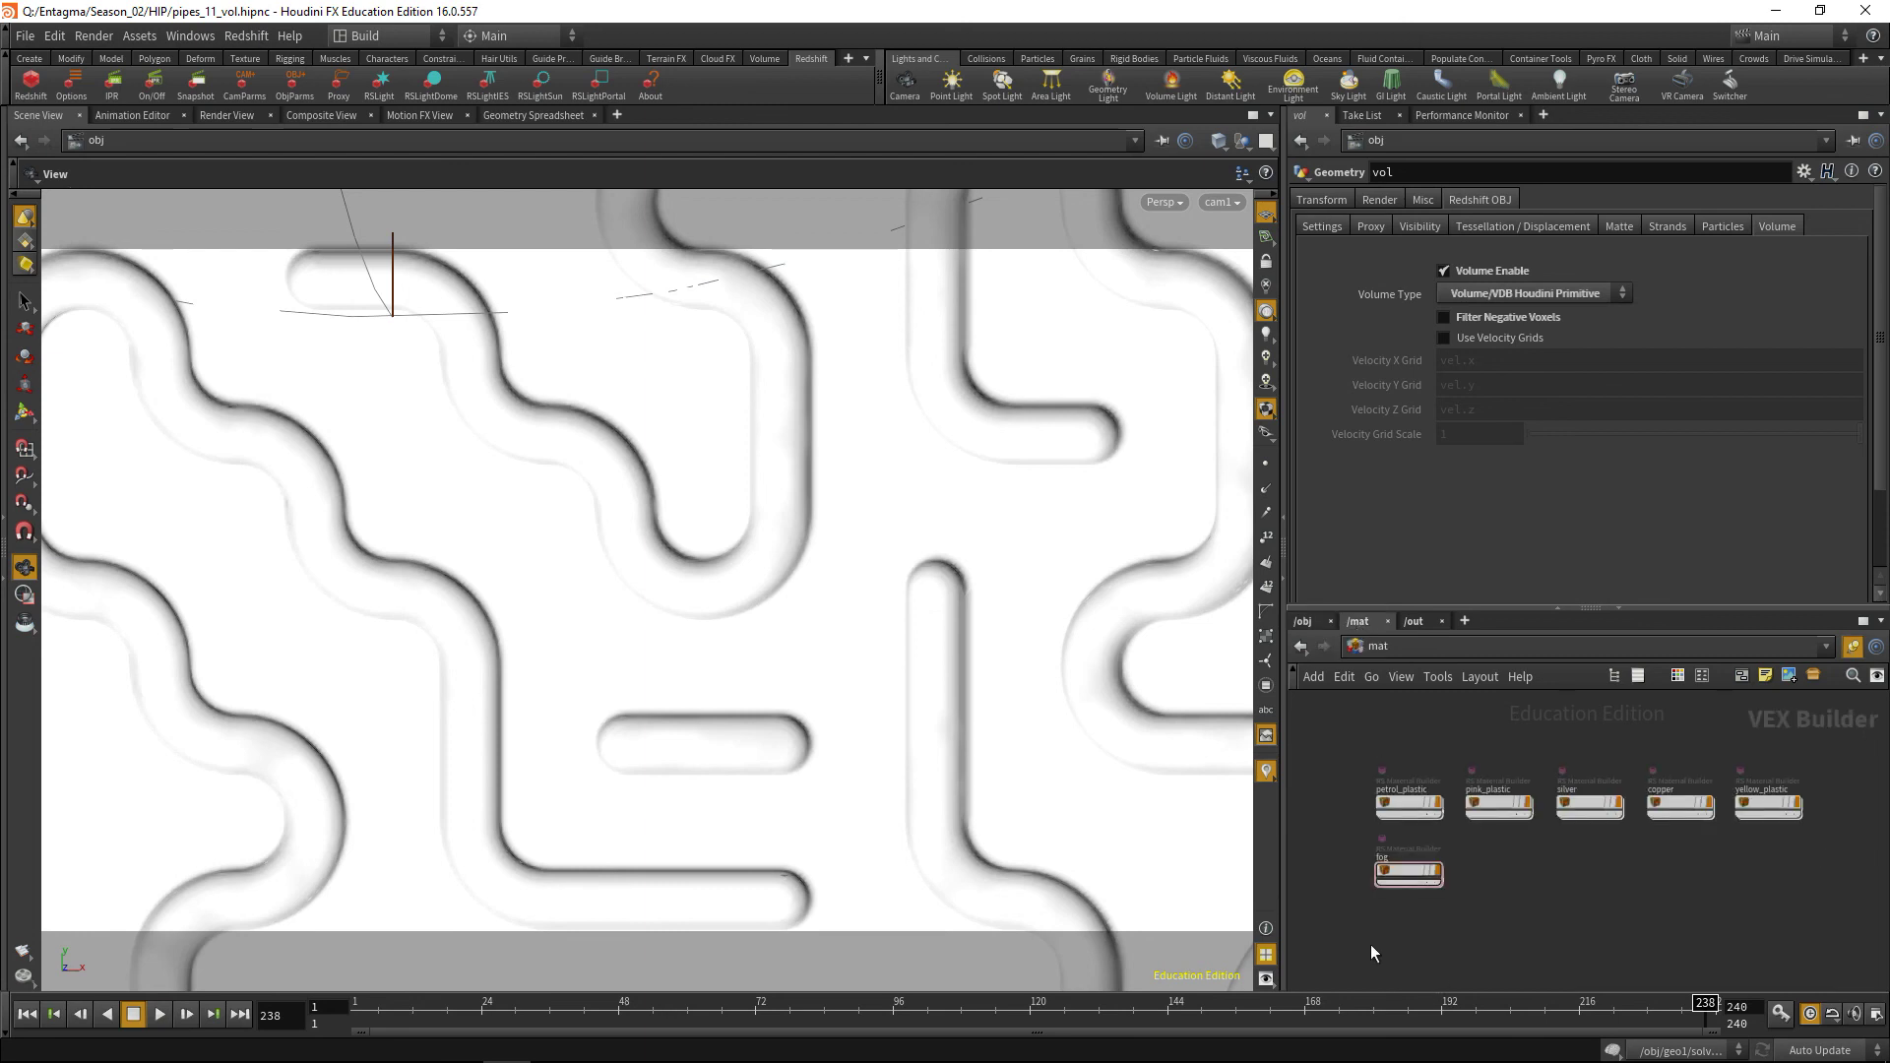
View the RS Volume1 shader inside /mat/fog, then select Redshift_ROP1 in /out.
left_click(1398, 872)
double_click(1449, 873)
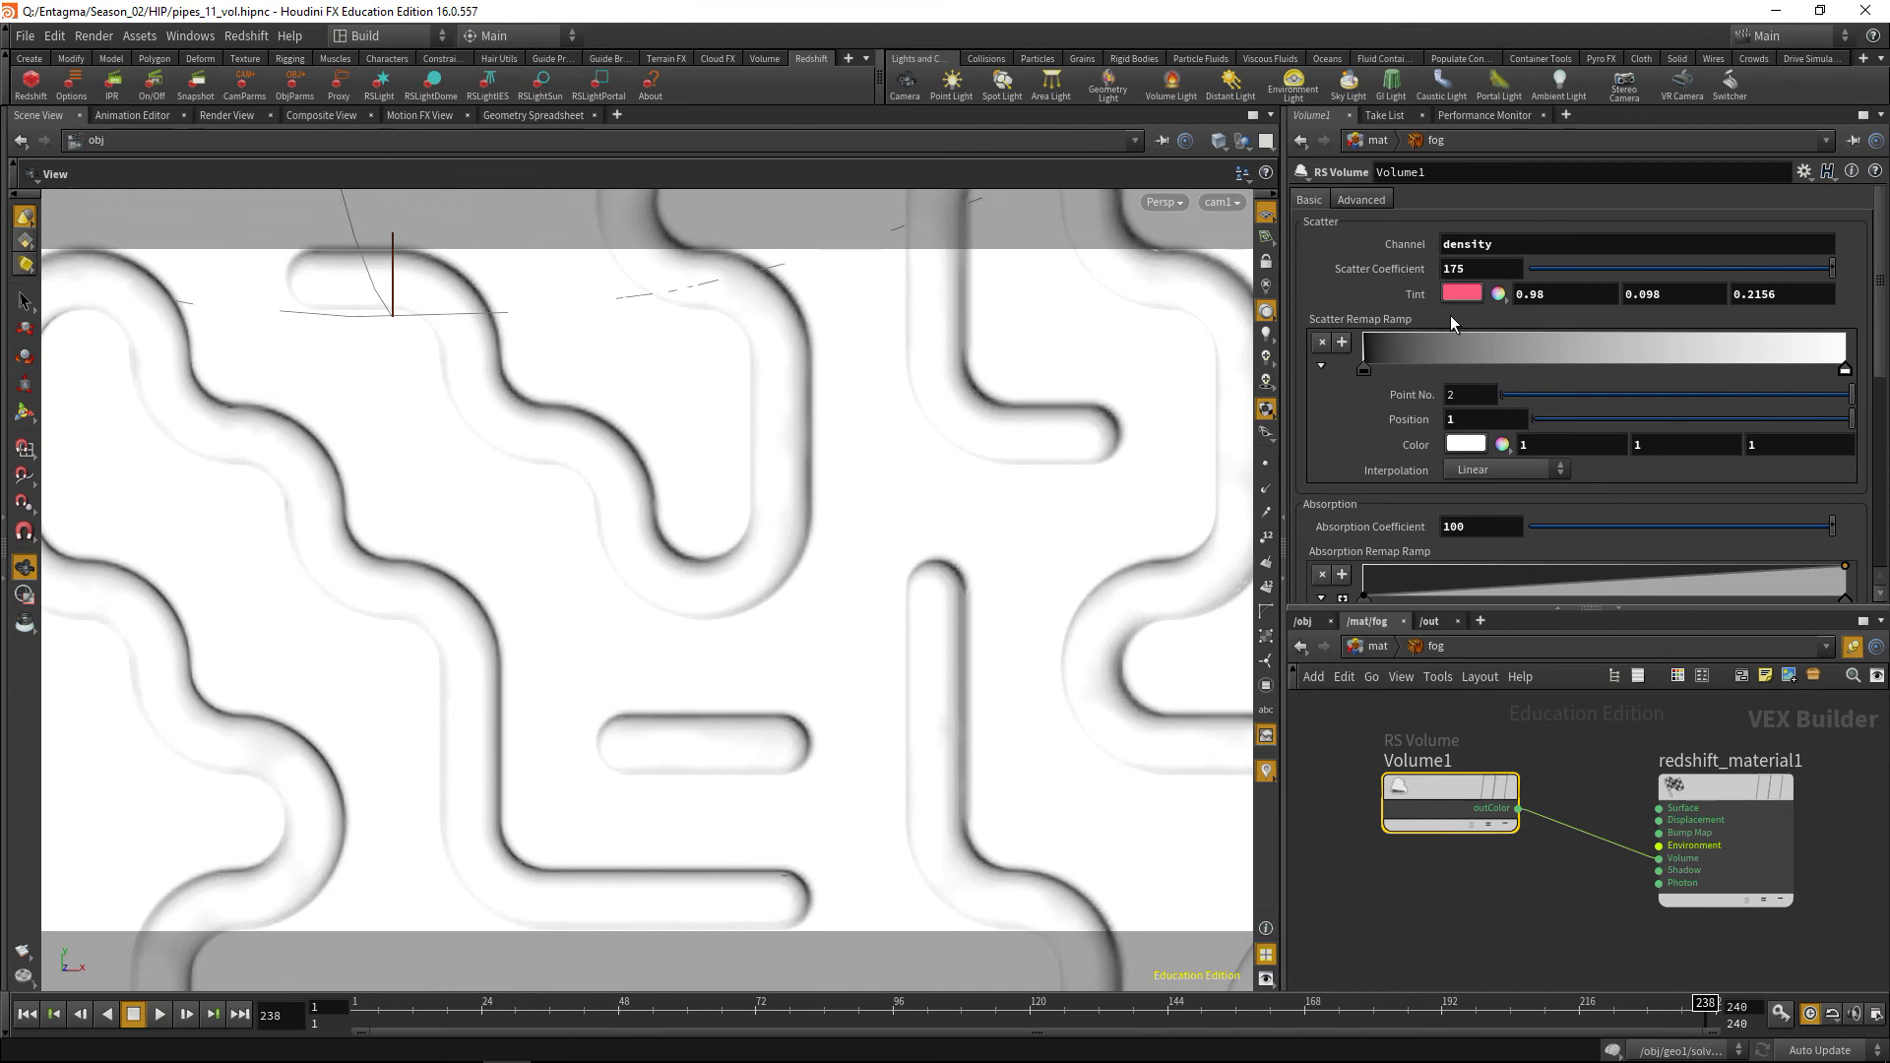
left_click(1429, 621)
left_click_drag(1431, 764, 1516, 857)
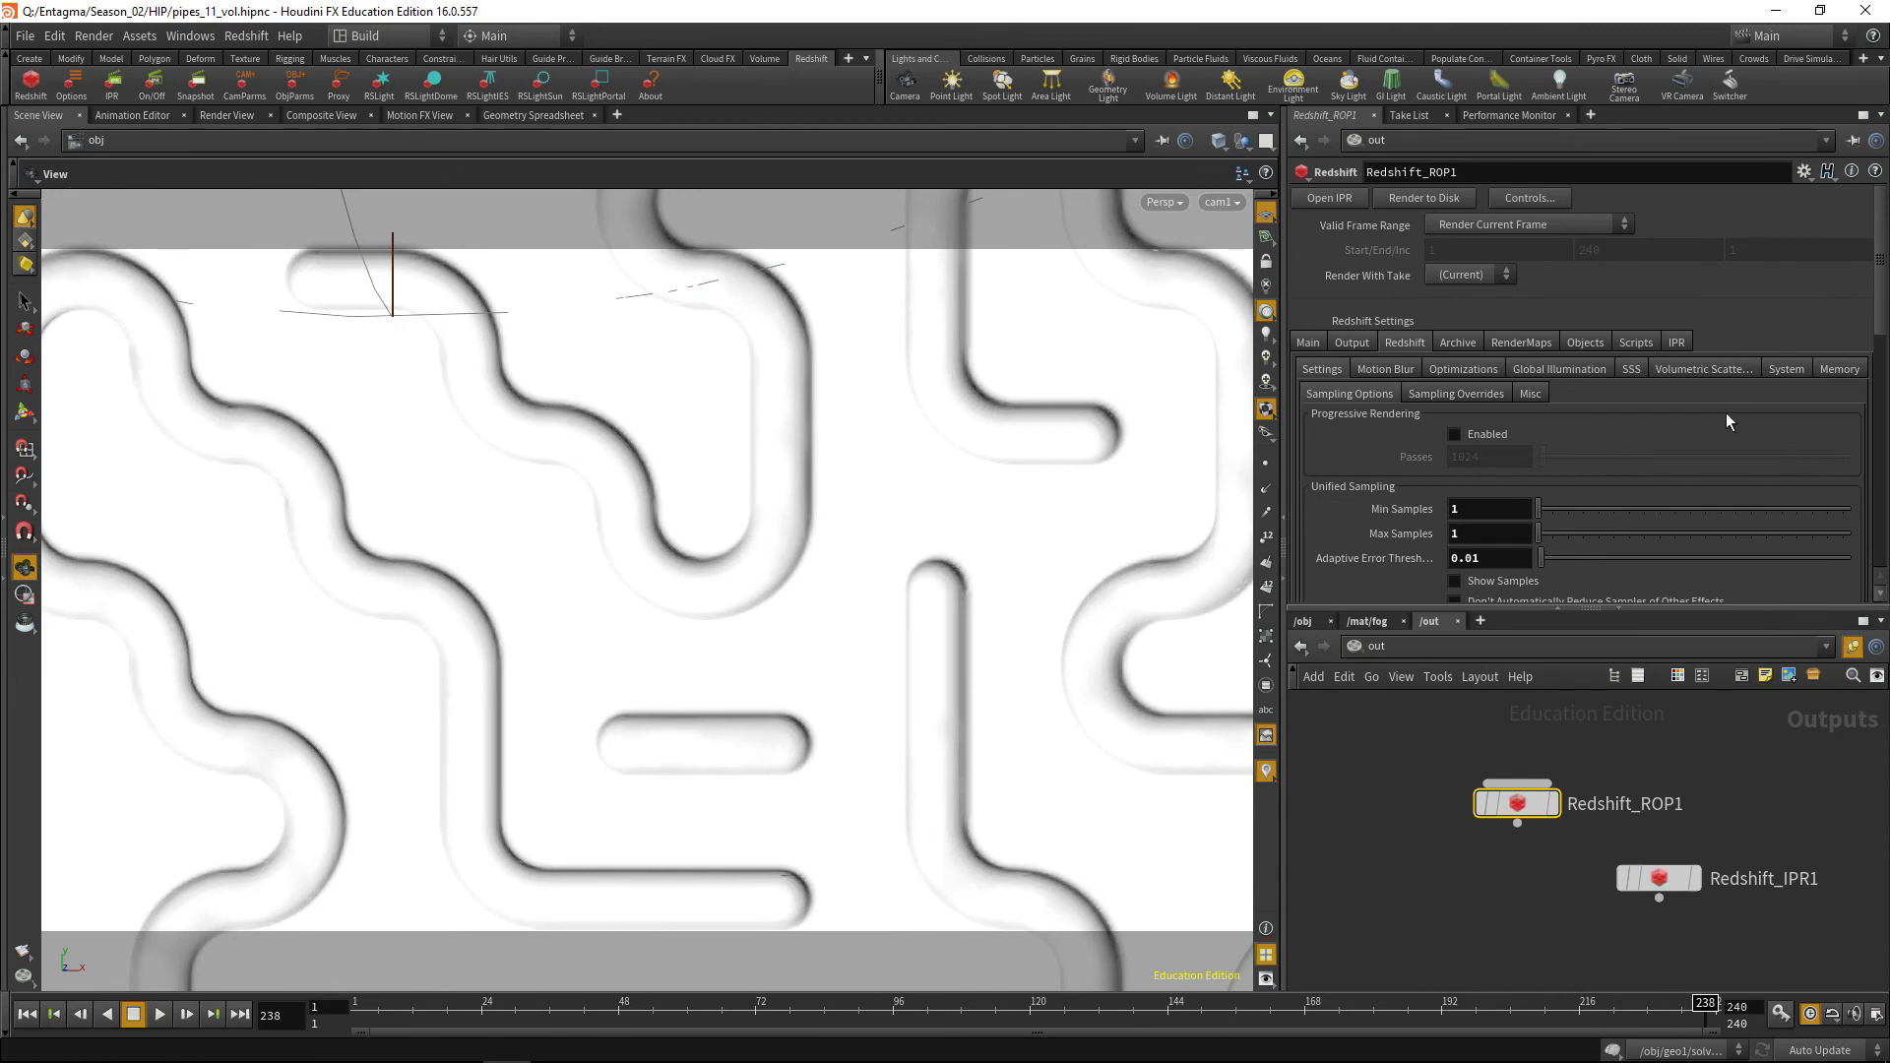
Review Redshift_ROP1's IPR and Global Illumination settings and start a Redshift IPR render.
left_click(1676, 342)
left_click(1544, 370)
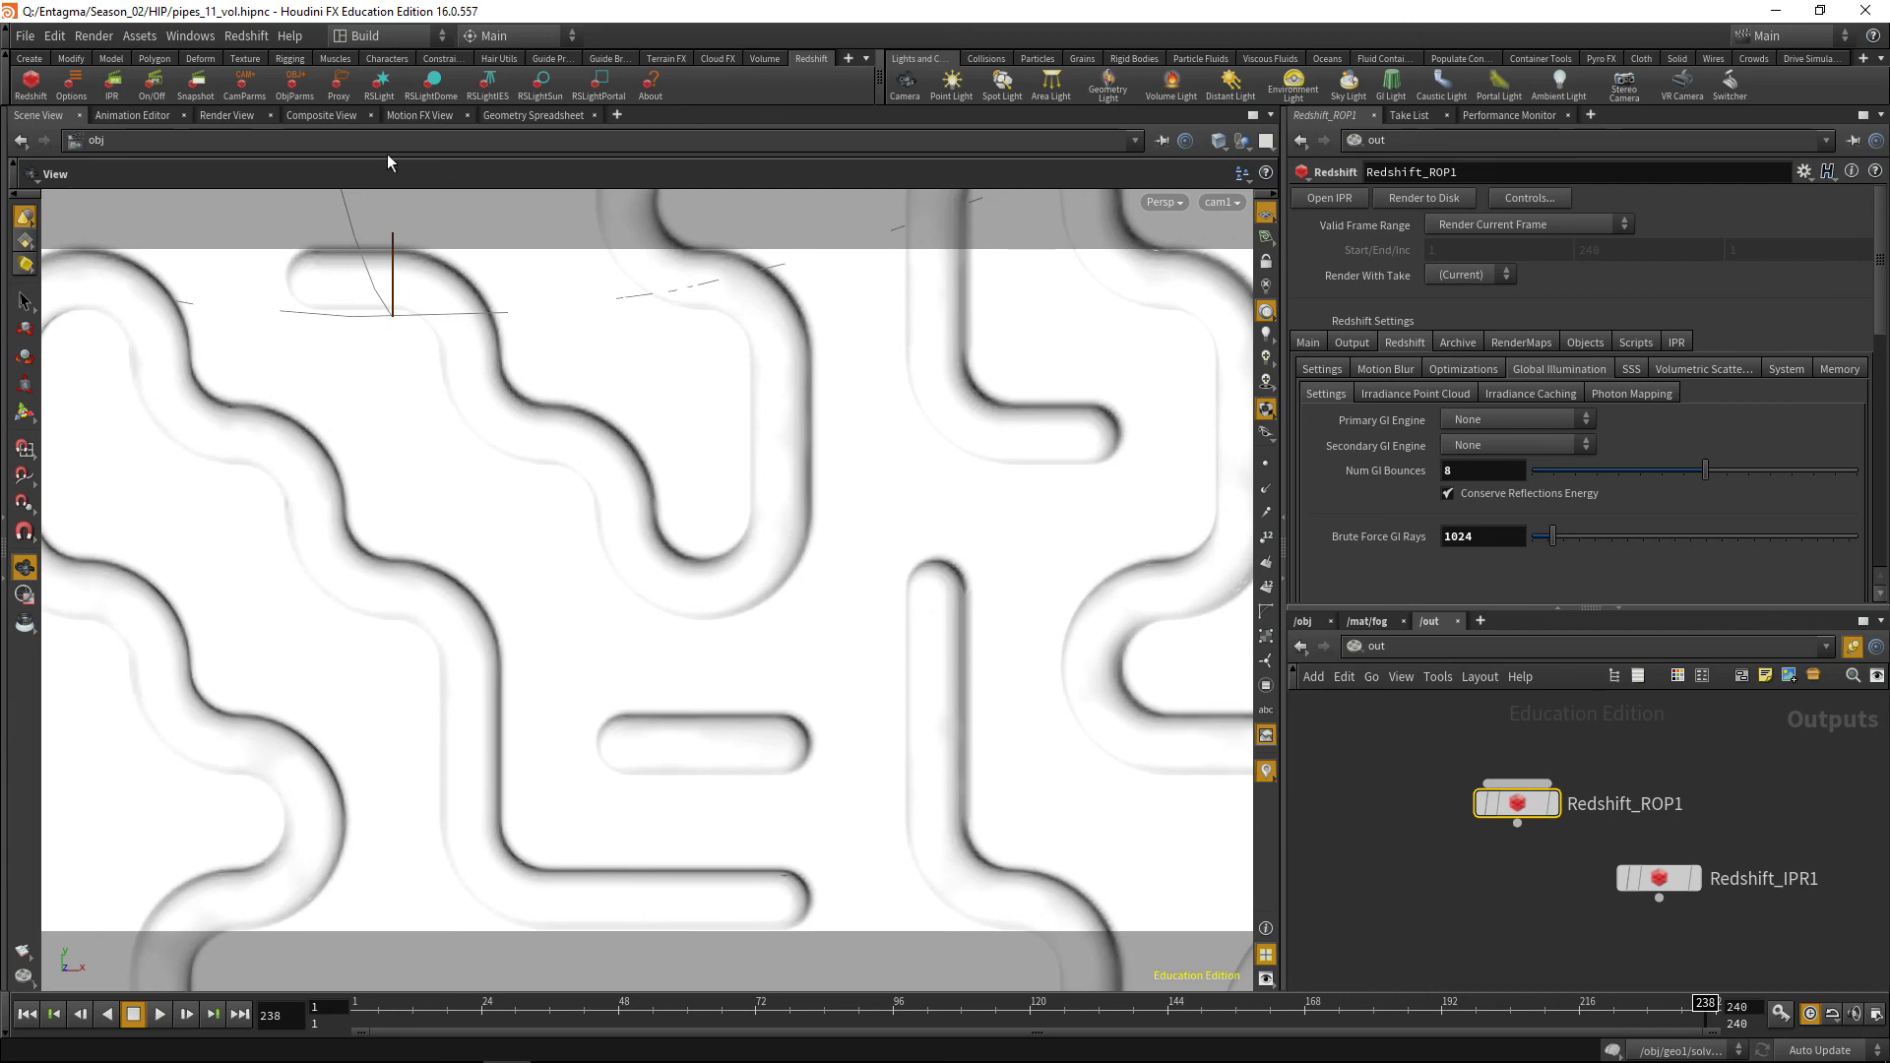
left_click(113, 86)
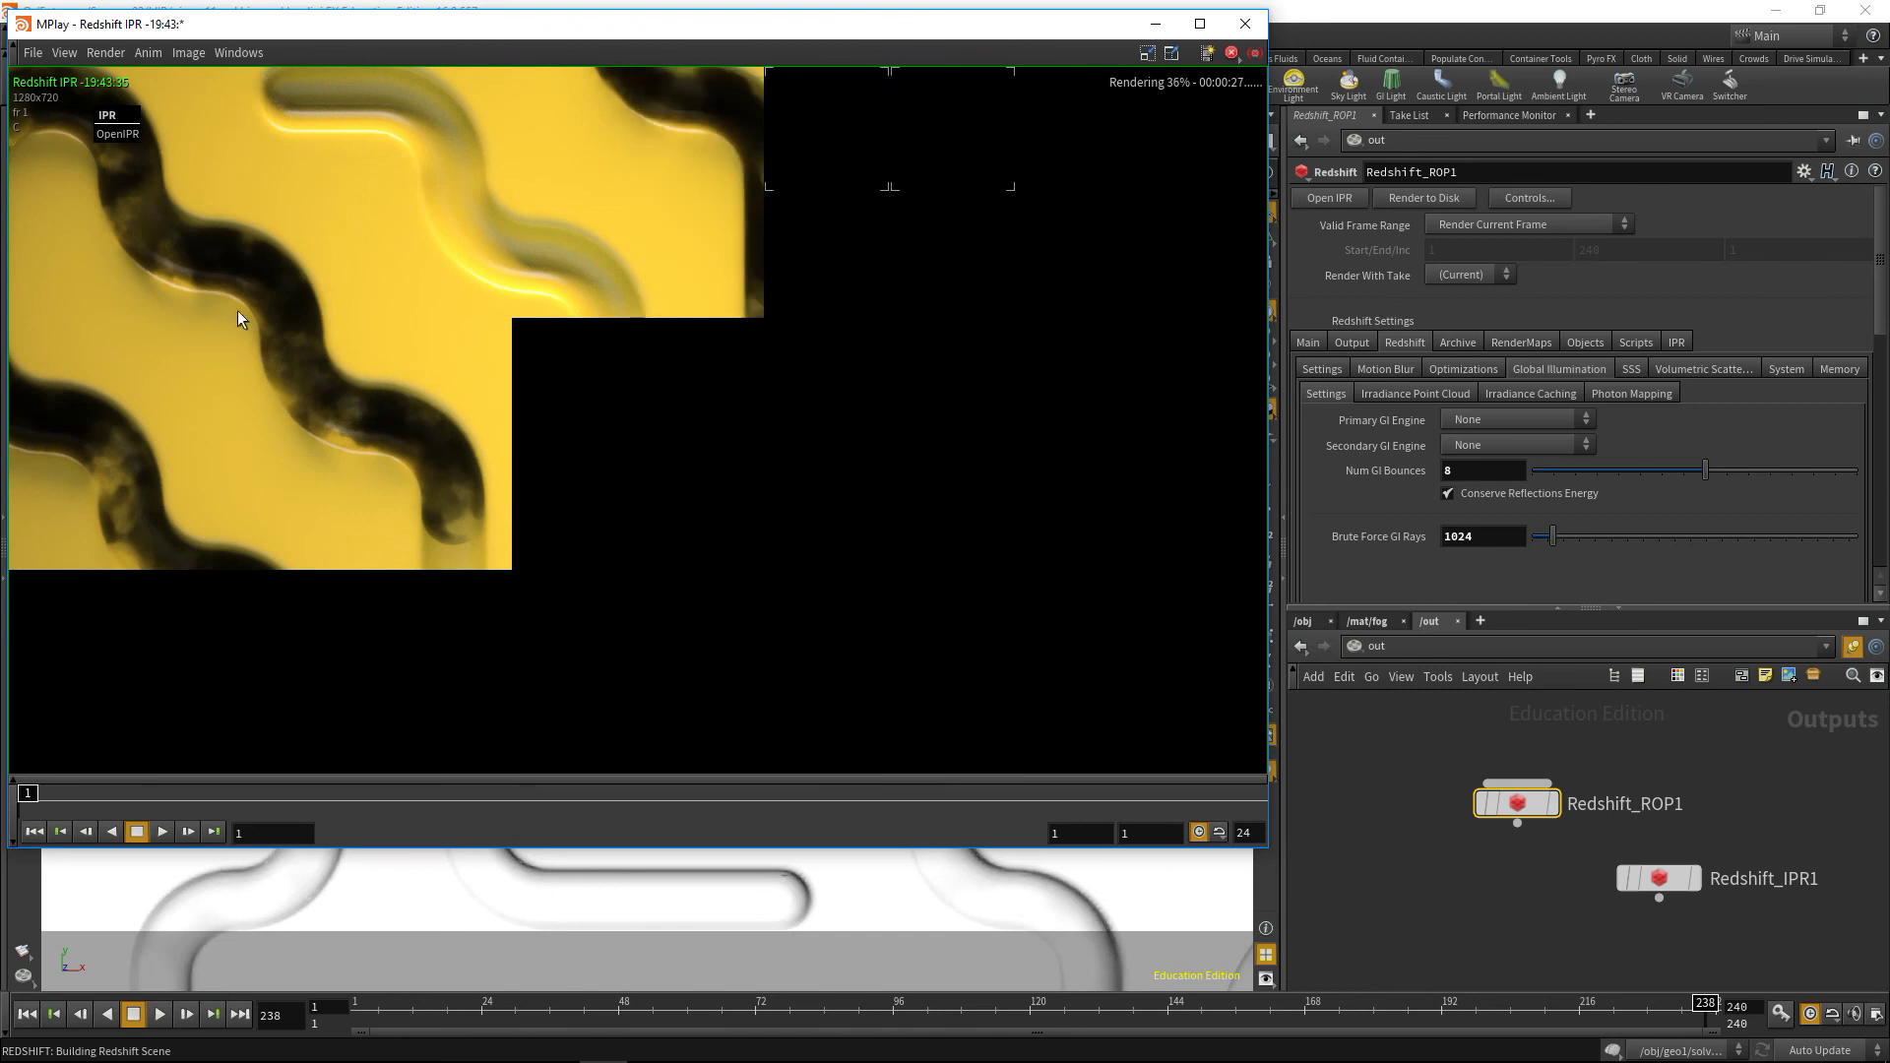
Reset the top RSLight's volume Contribution Scale from 0 to its default of 1.
left_click(1308, 624)
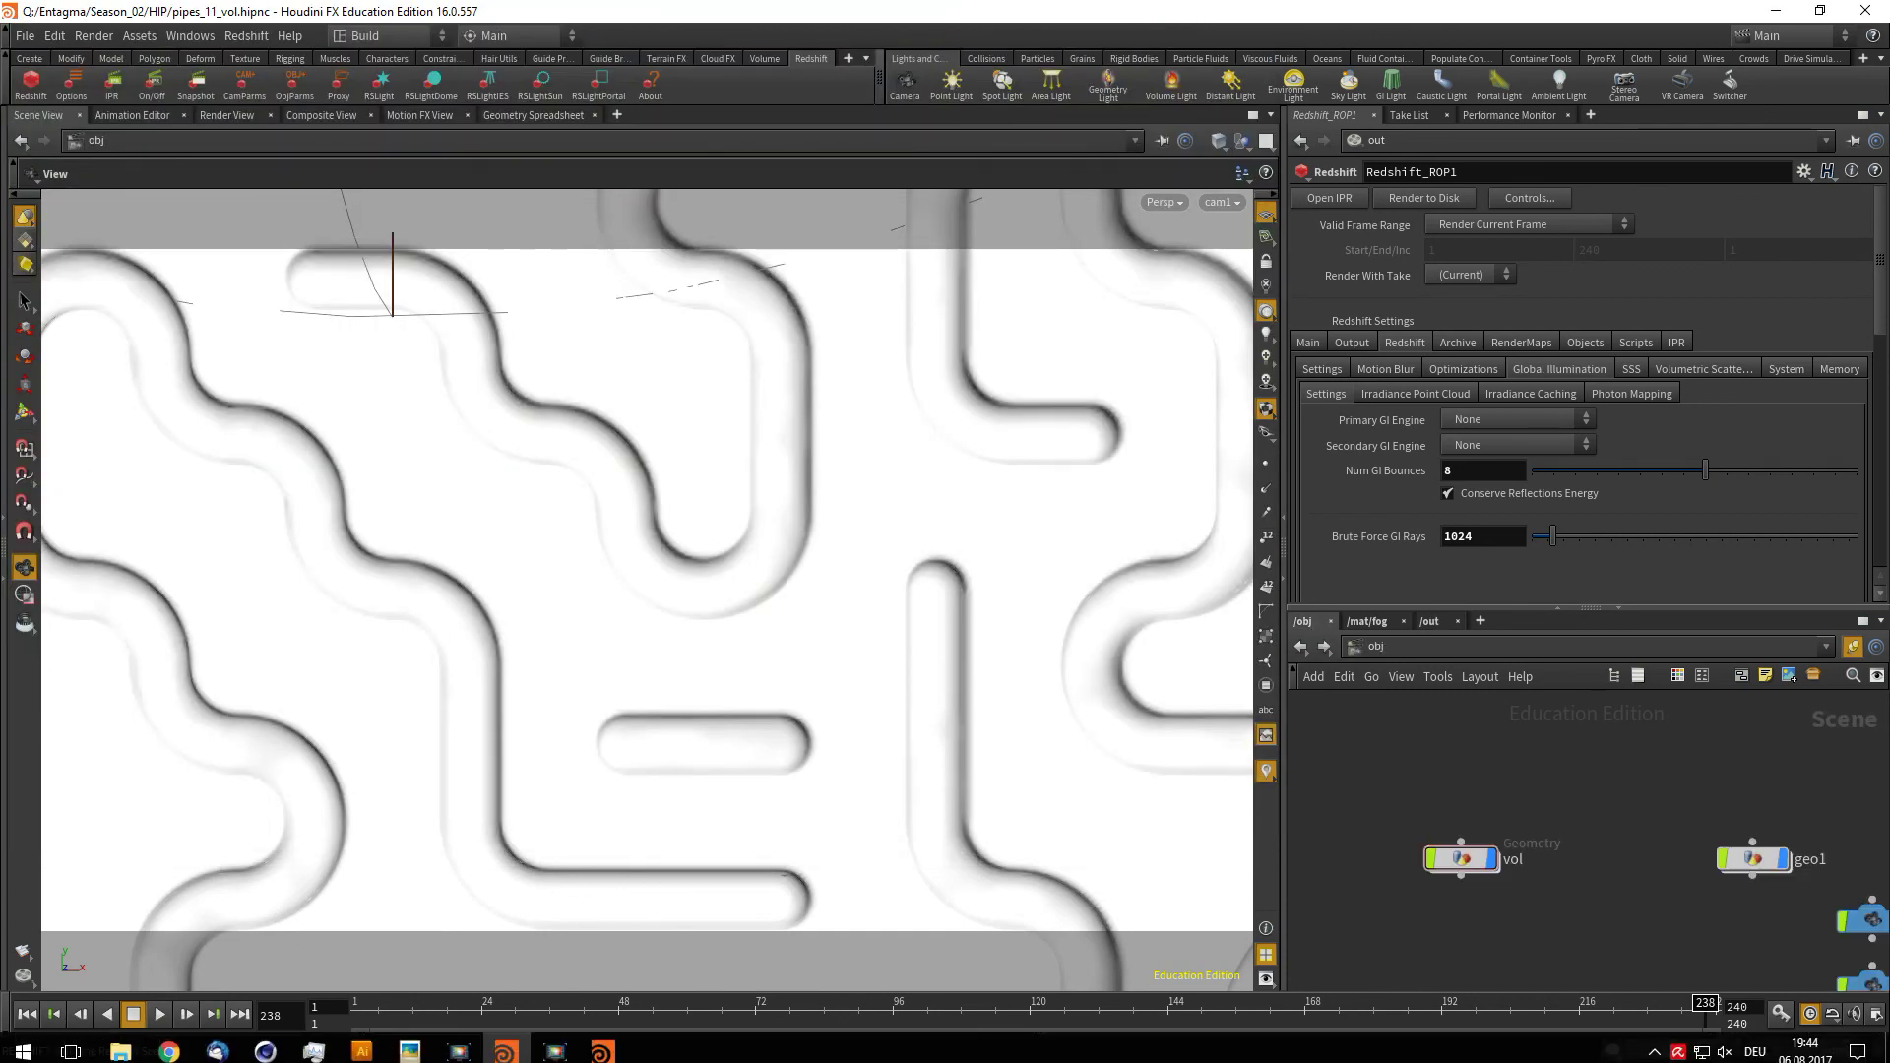
left_click(459, 1043)
right_click(532, 8)
key("Escape")
middle_click_drag(1734, 990, 1323, 829)
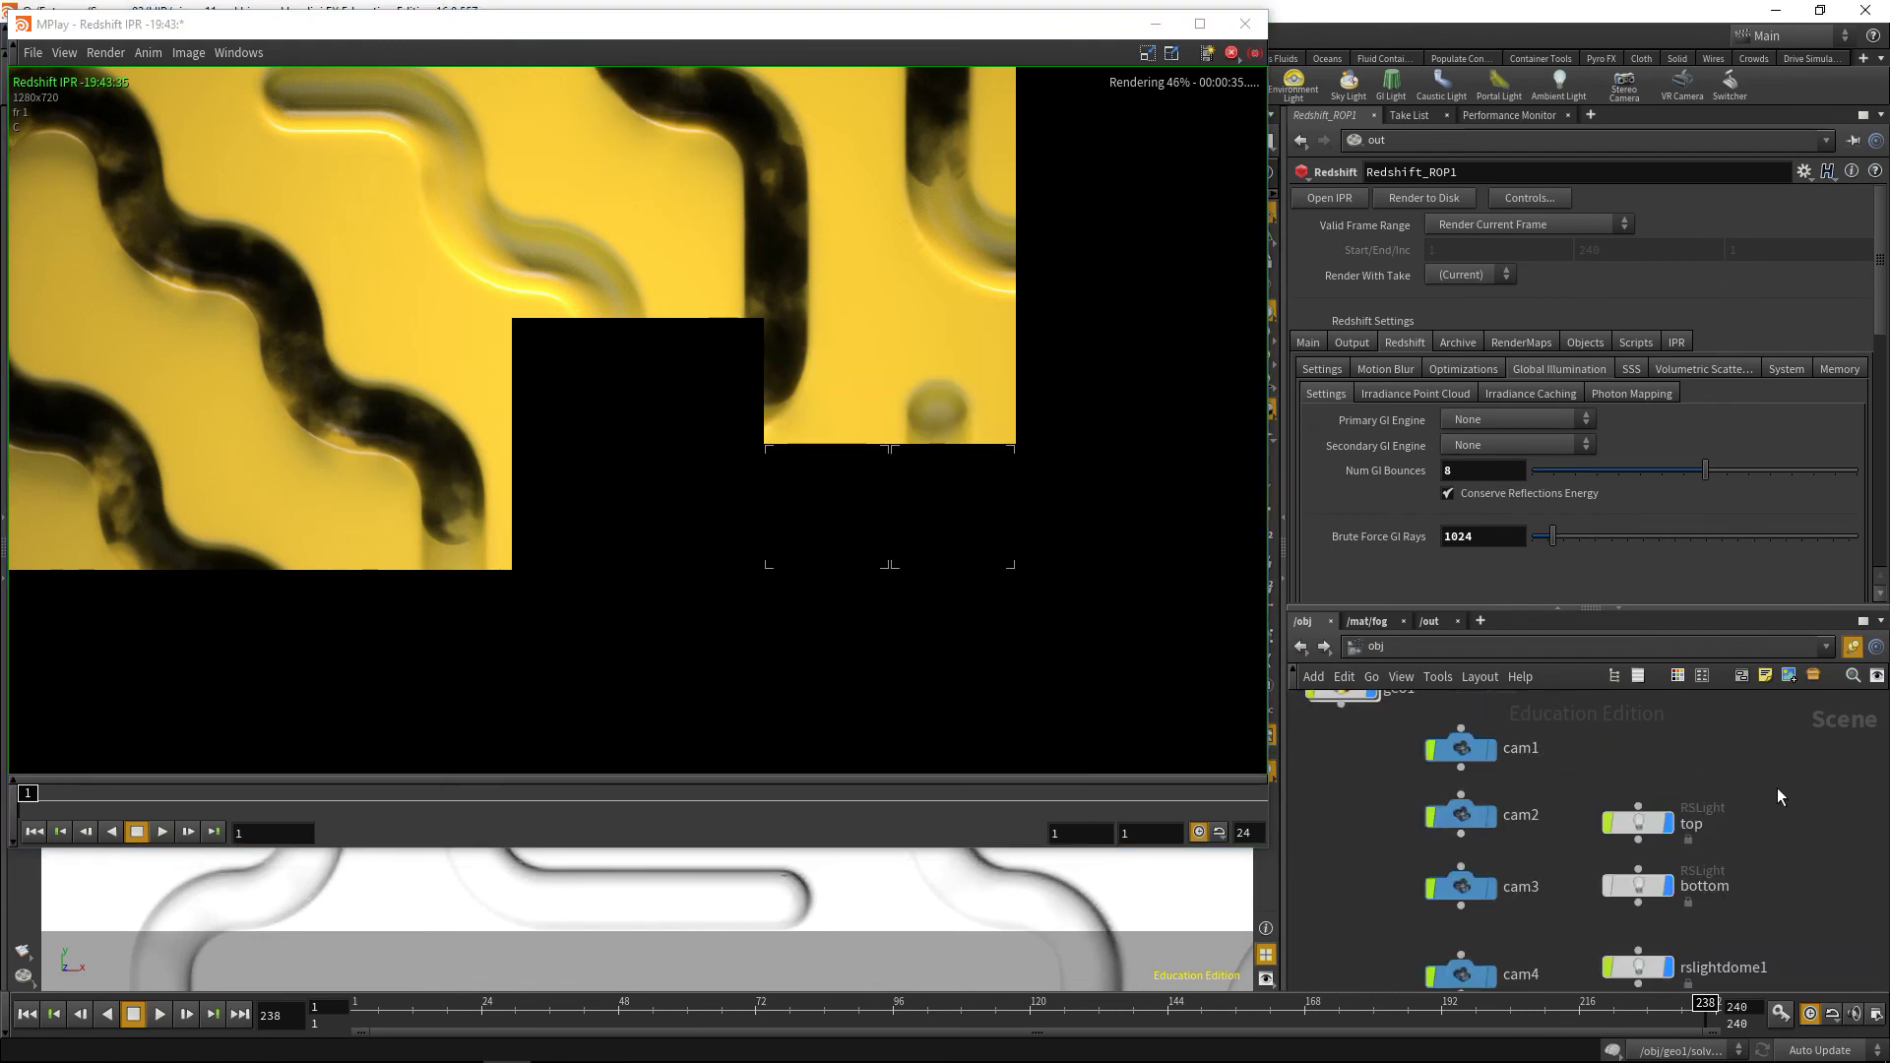
left_click(1642, 822)
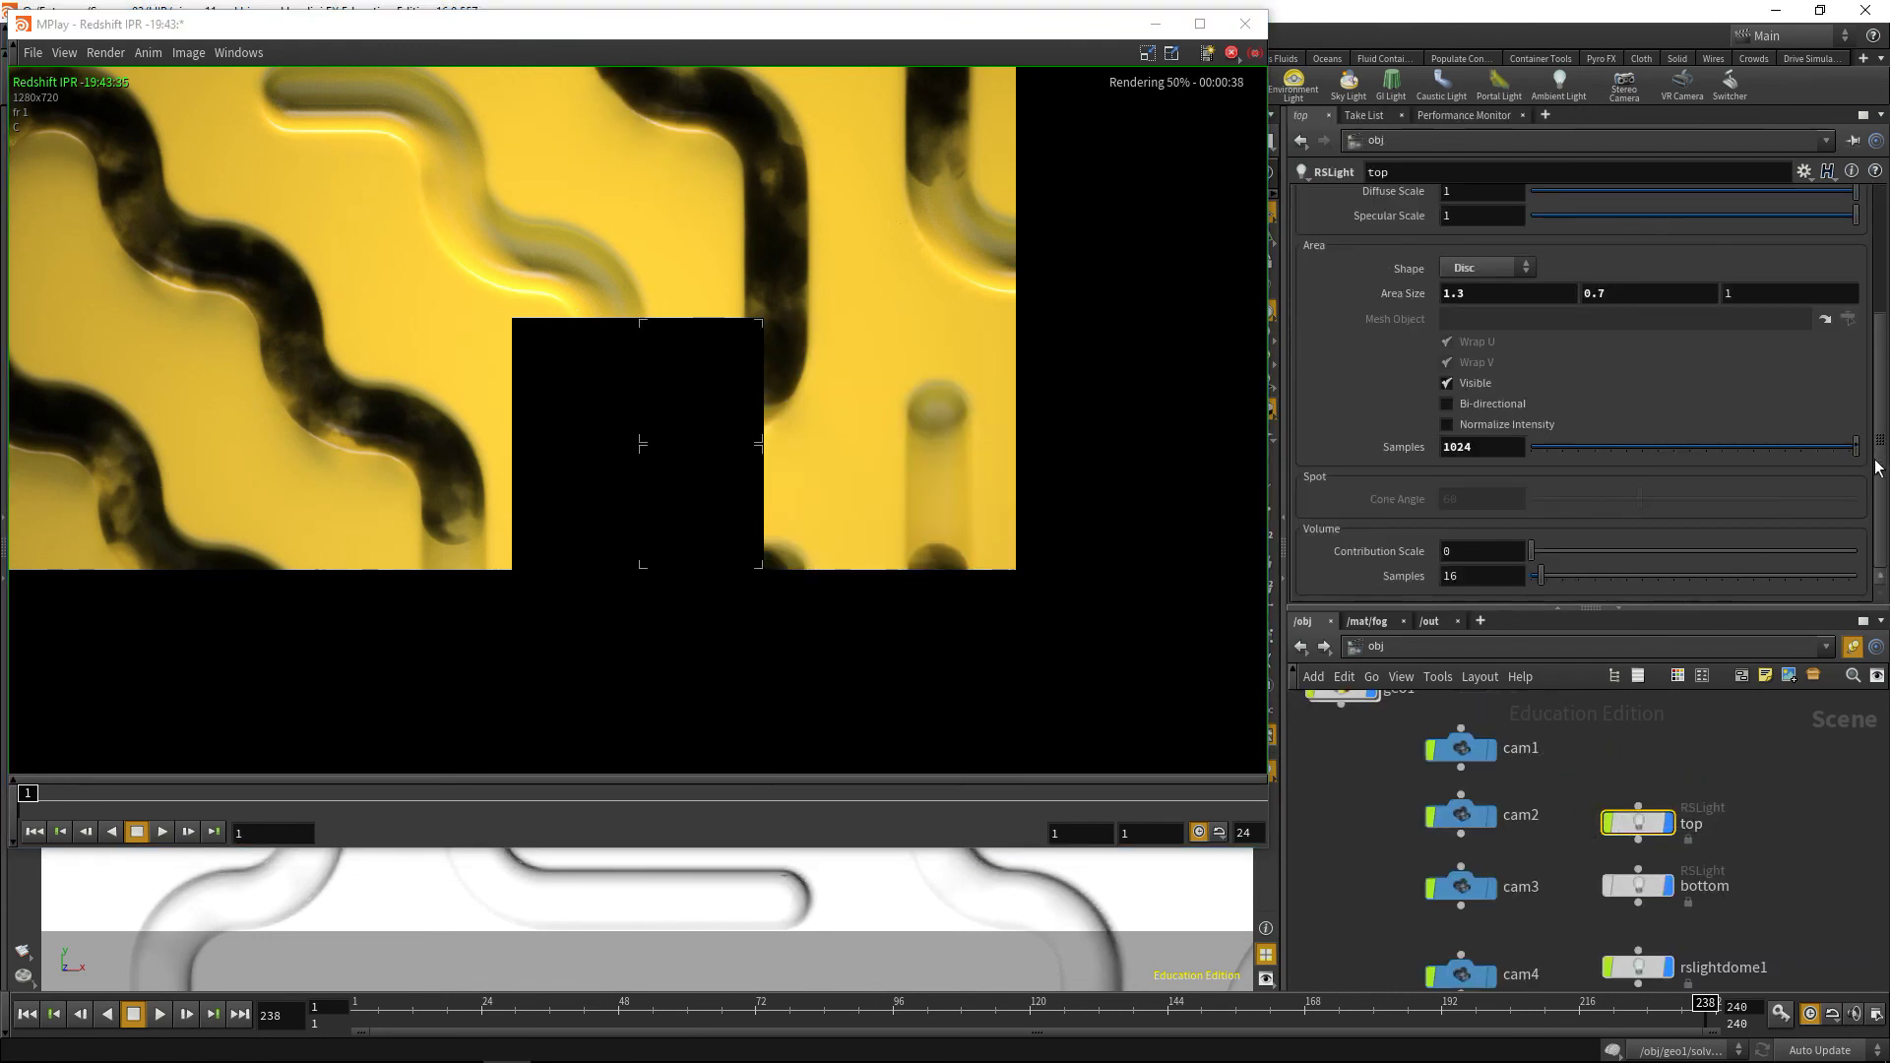
scroll(1867, 262, "down", 3)
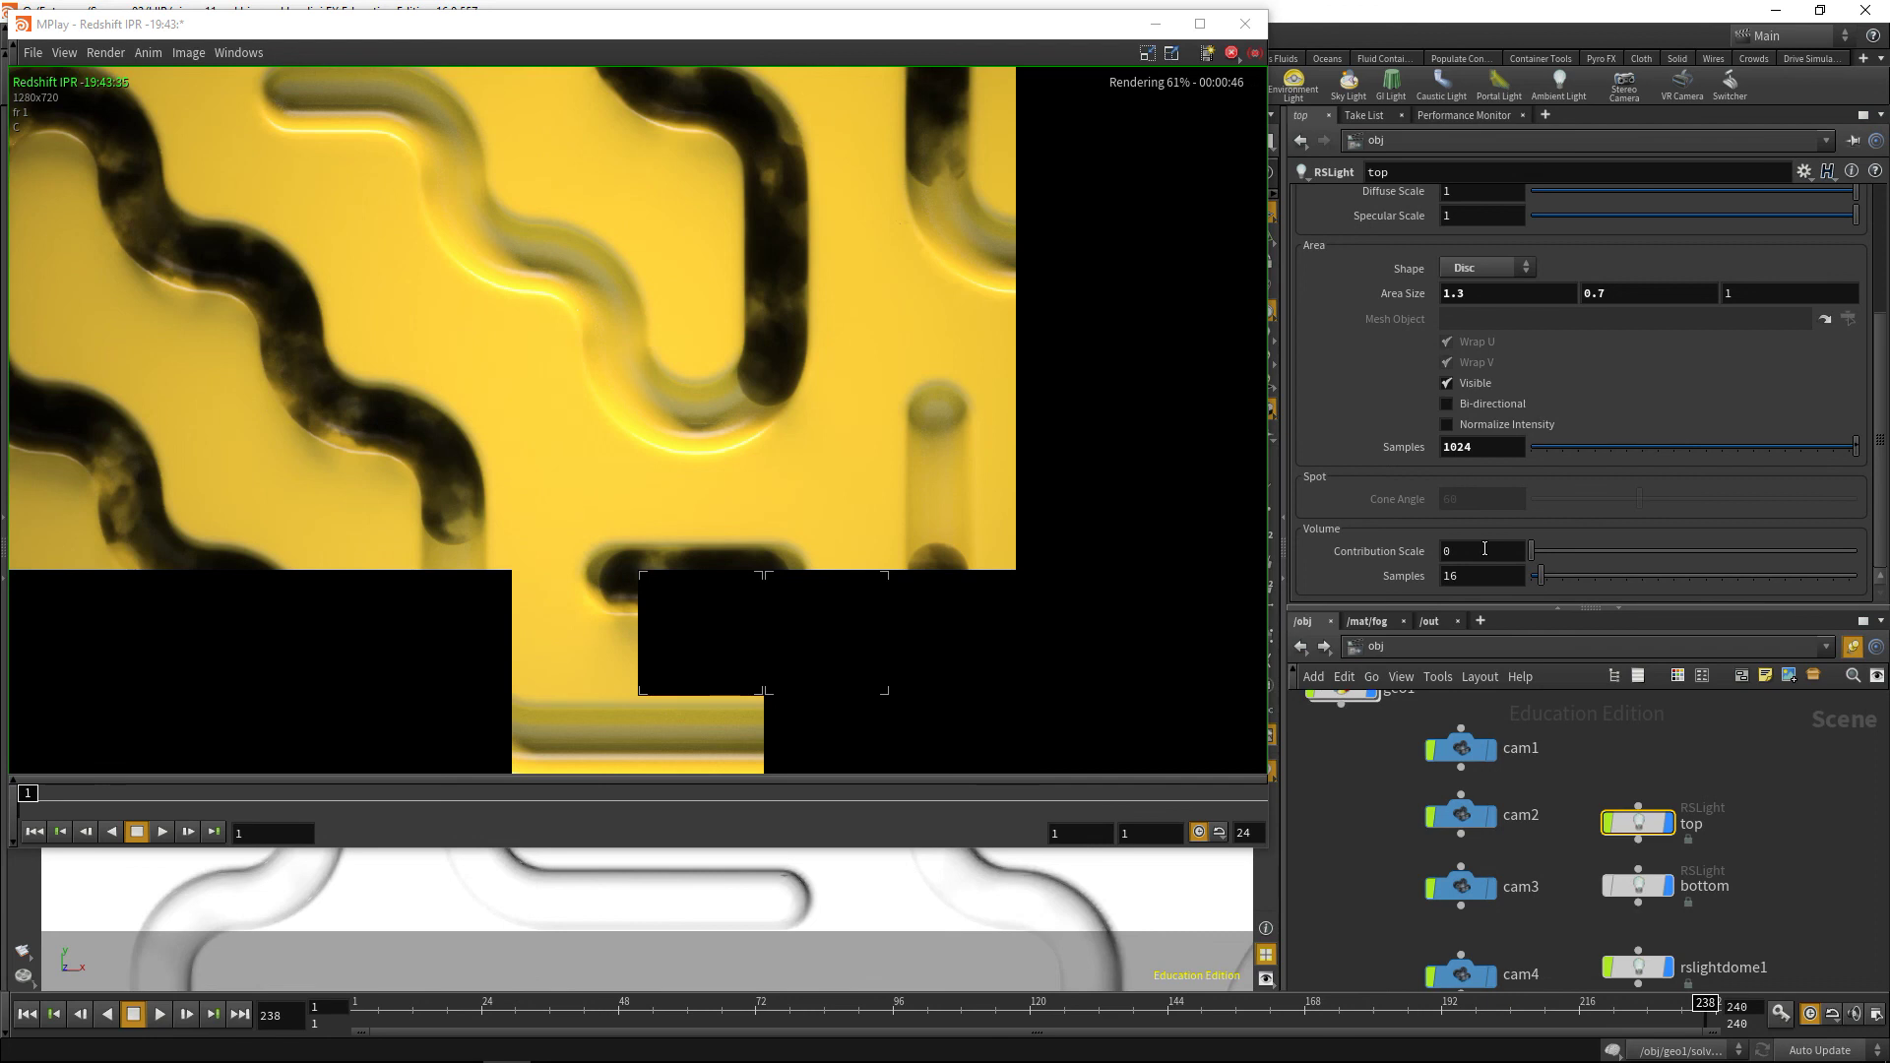
middle_click(1401, 550, "ctrl")
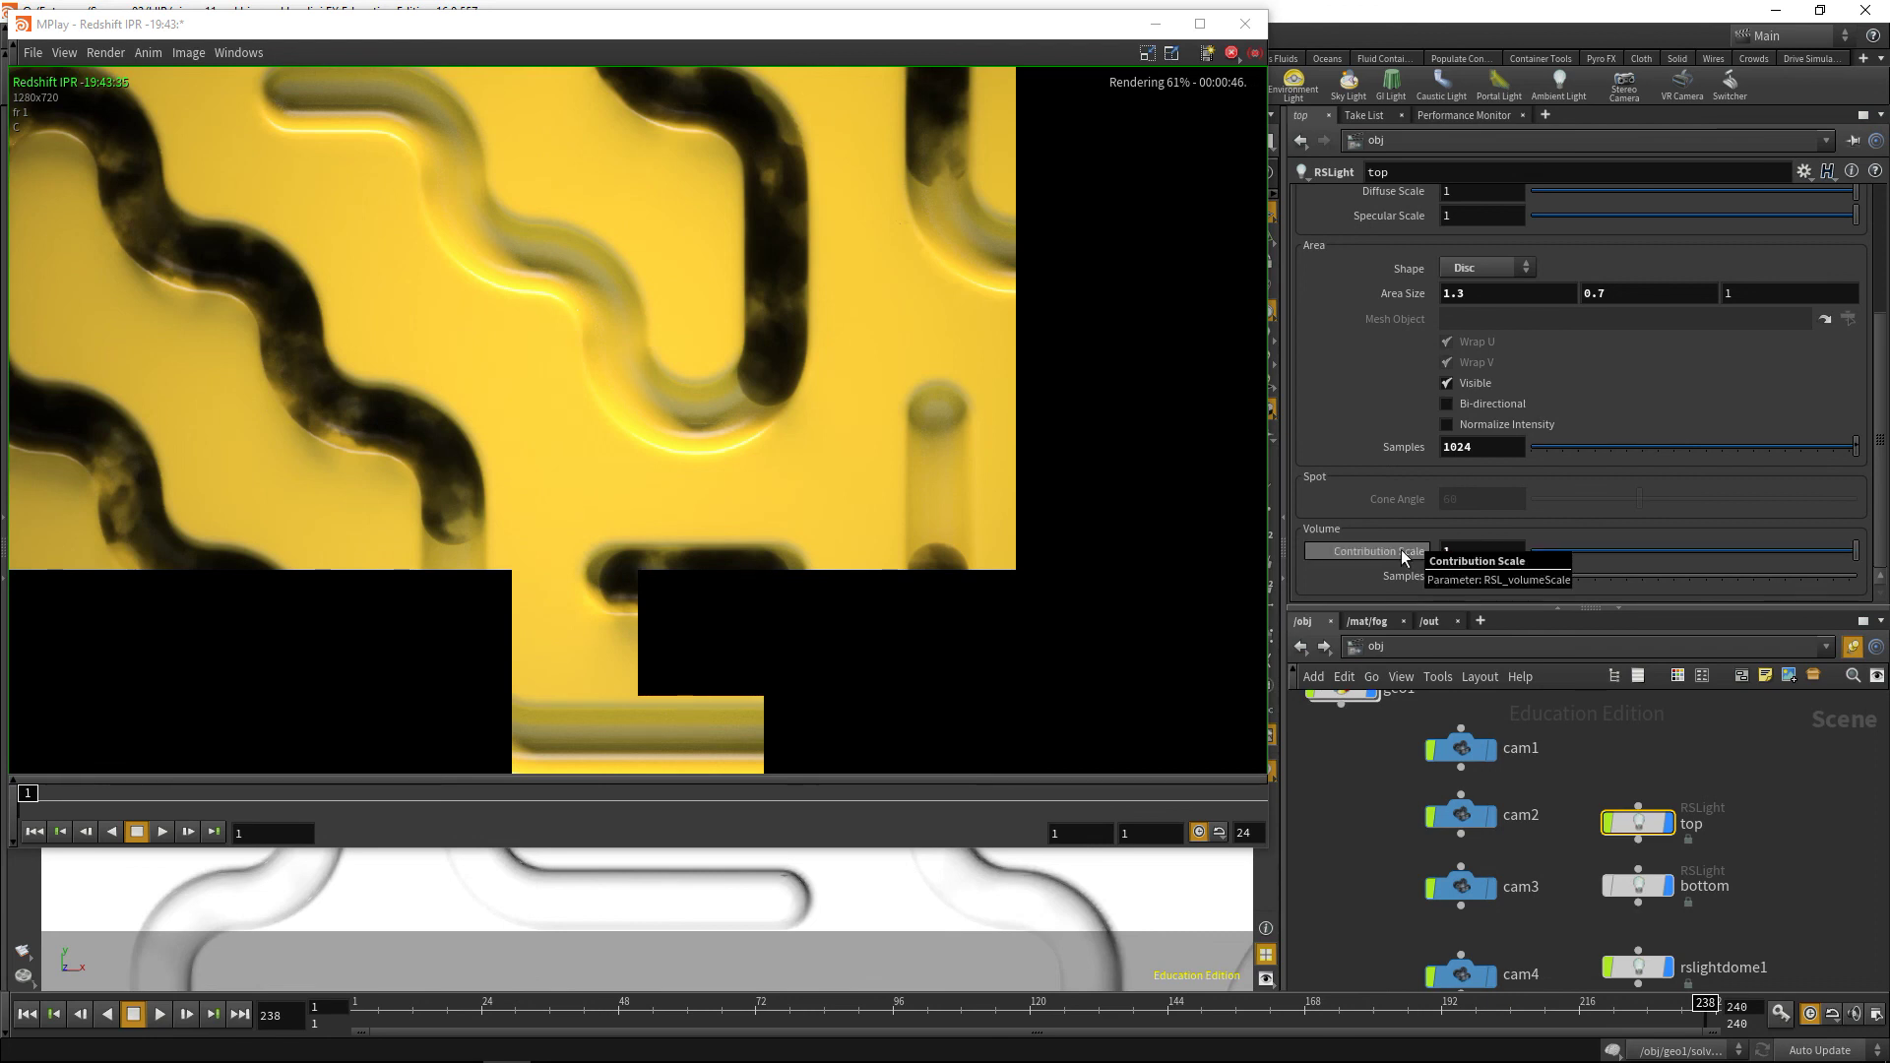
left_click(1637, 886)
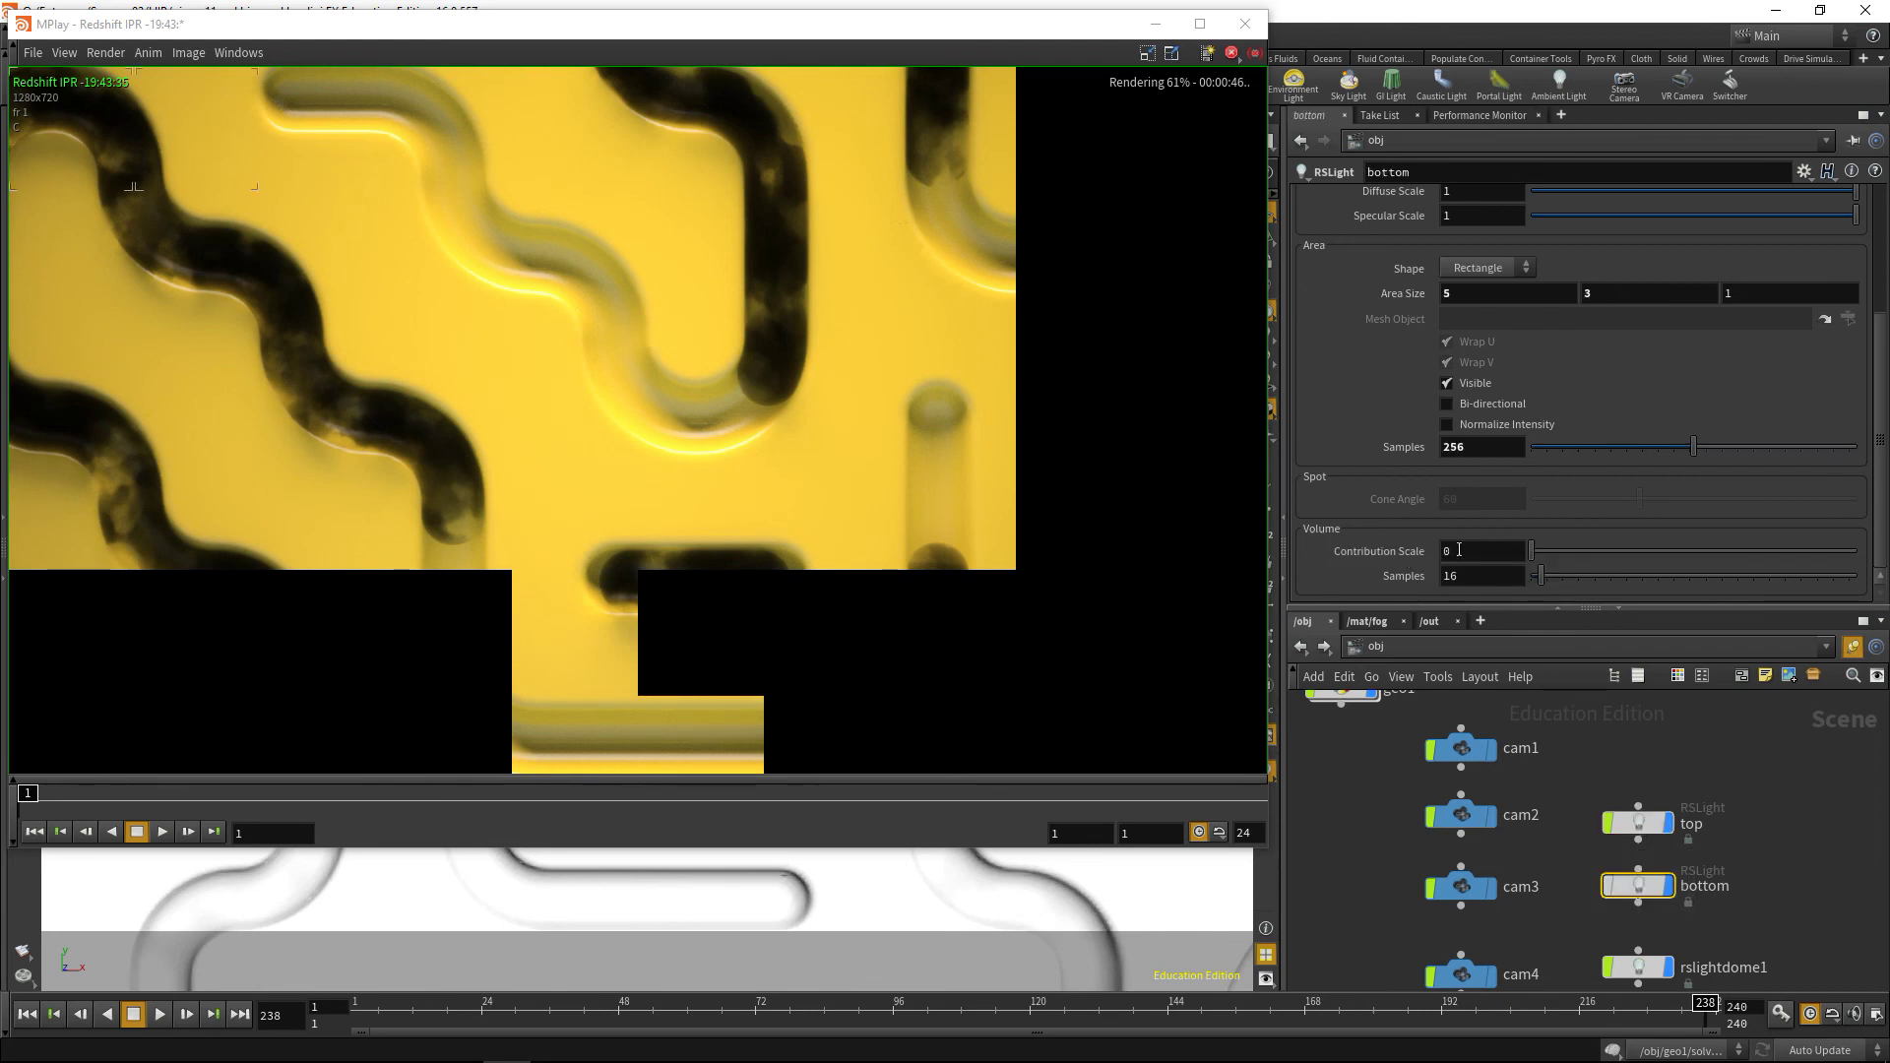
Reset the bottom light's volume Contribution Scale to 1 and give the top light 128 Volume Samples.
middle_click(1398, 551, "ctrl")
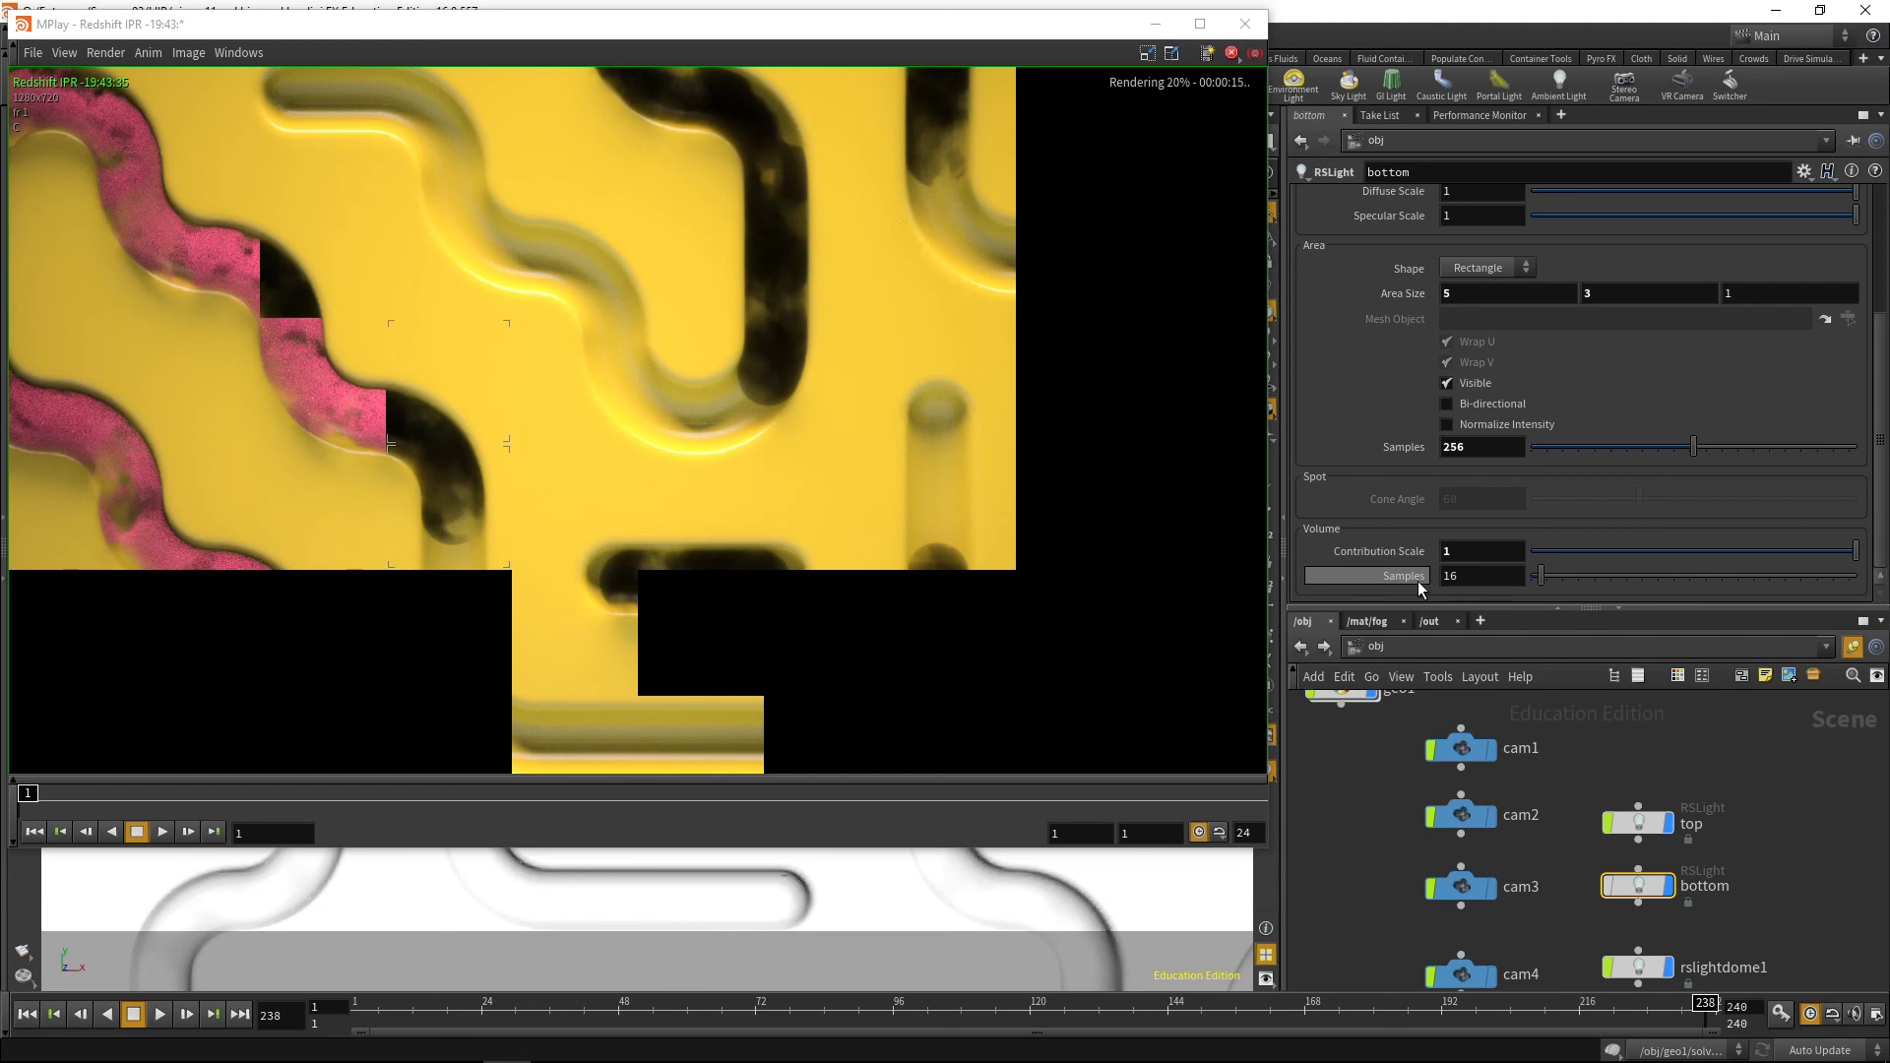
left_click(1418, 581)
type("1")
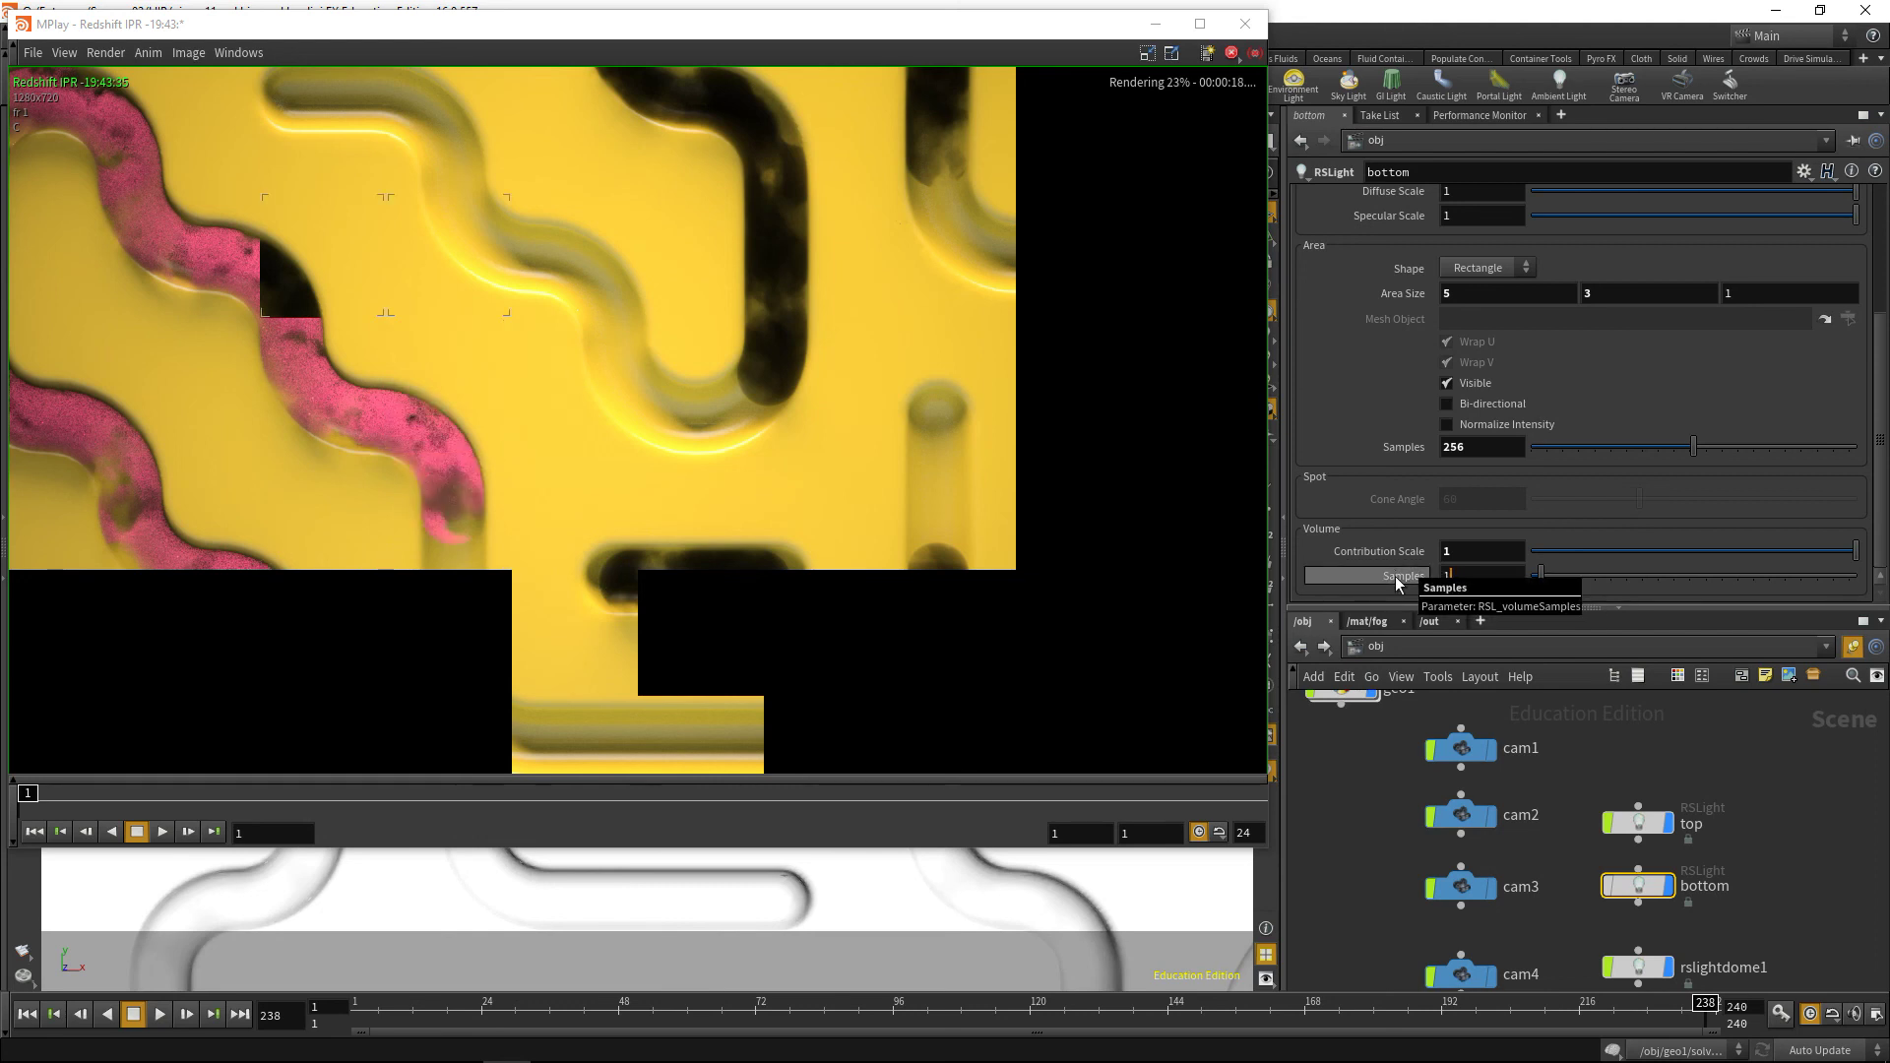
left_click(1637, 823)
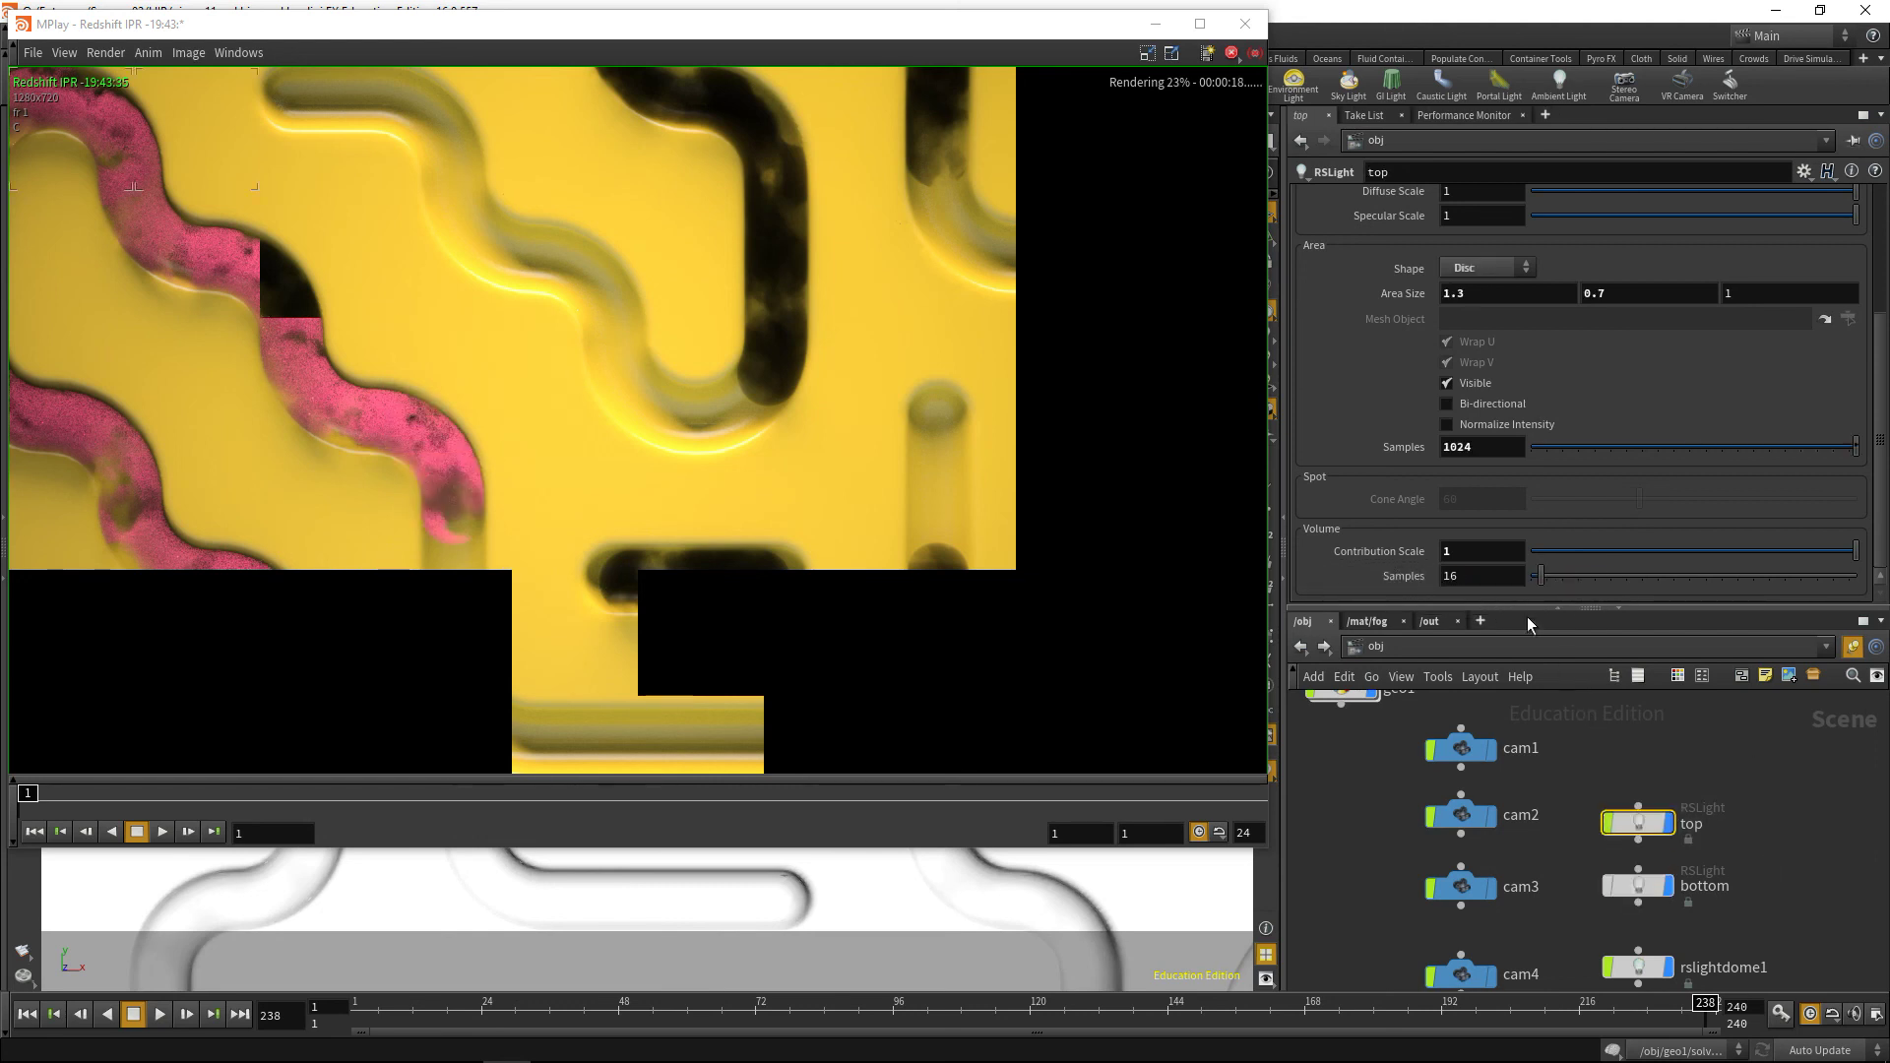
key("BackSpace")
type("28")
key("Return")
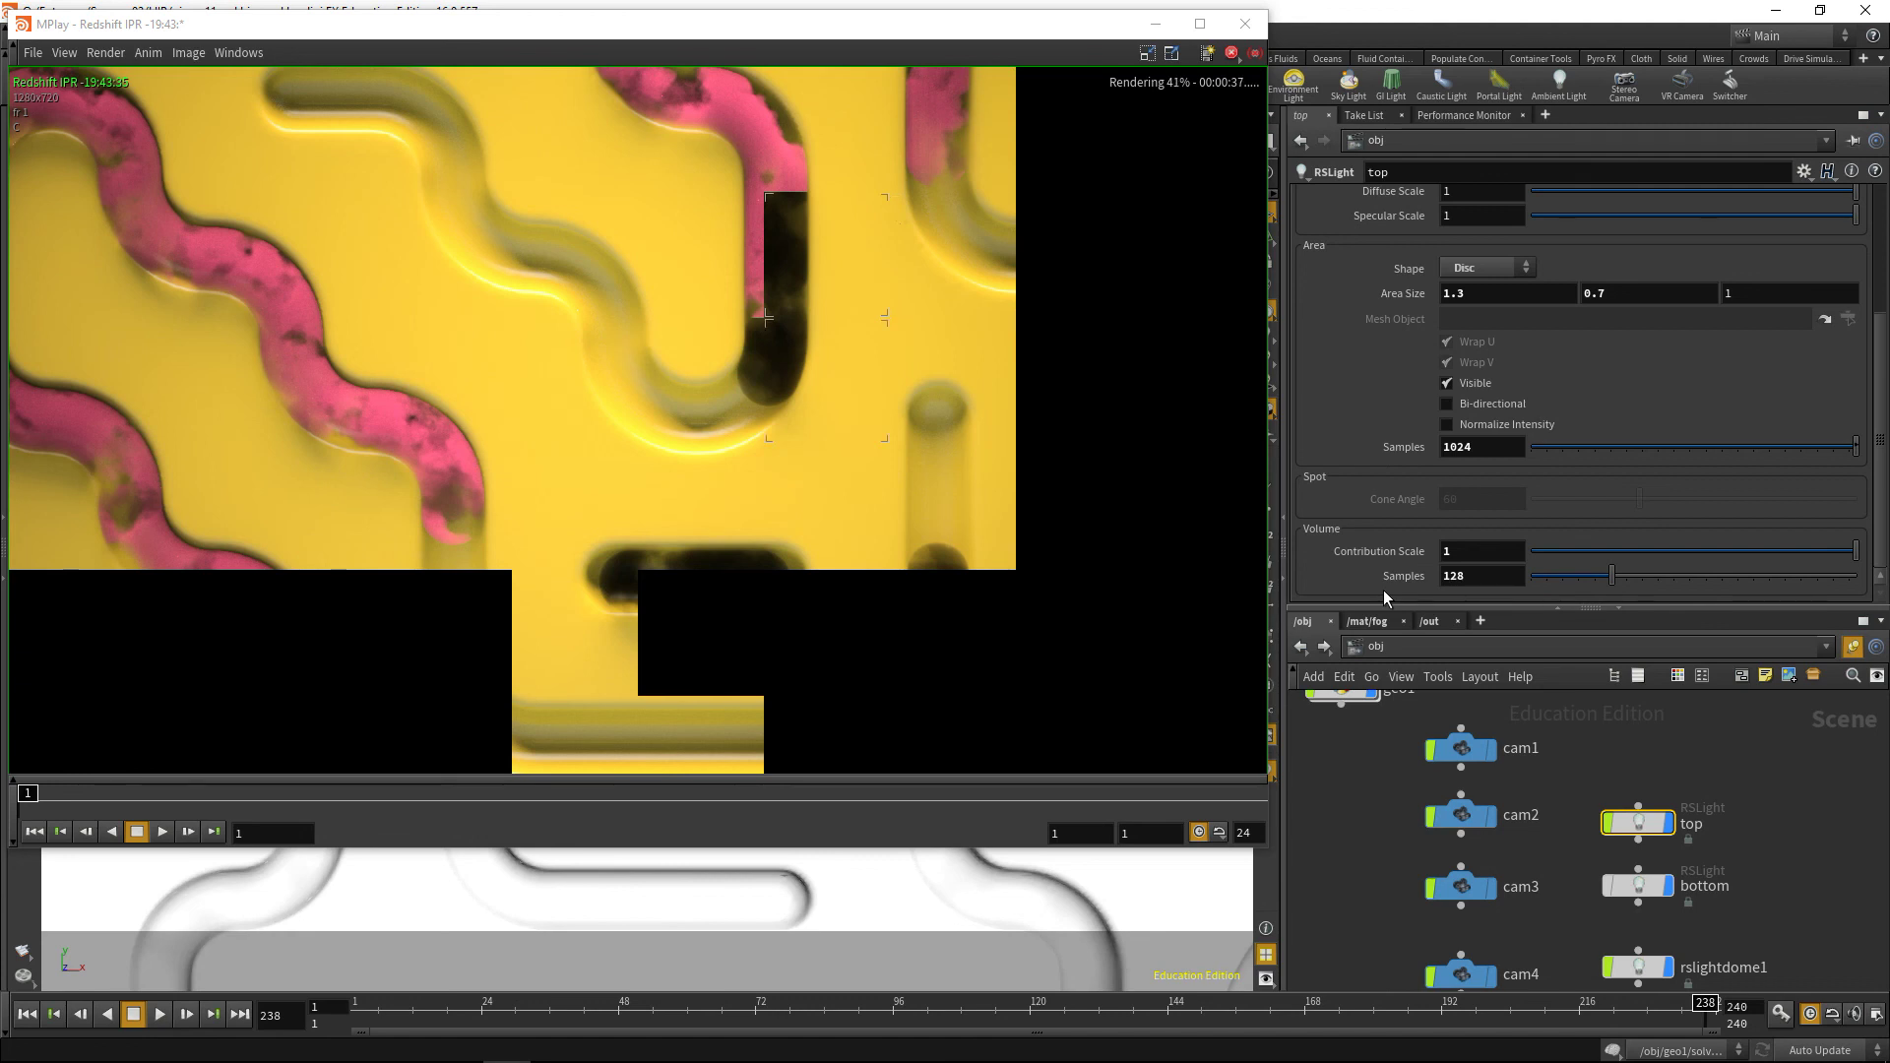
left_click(1426, 622)
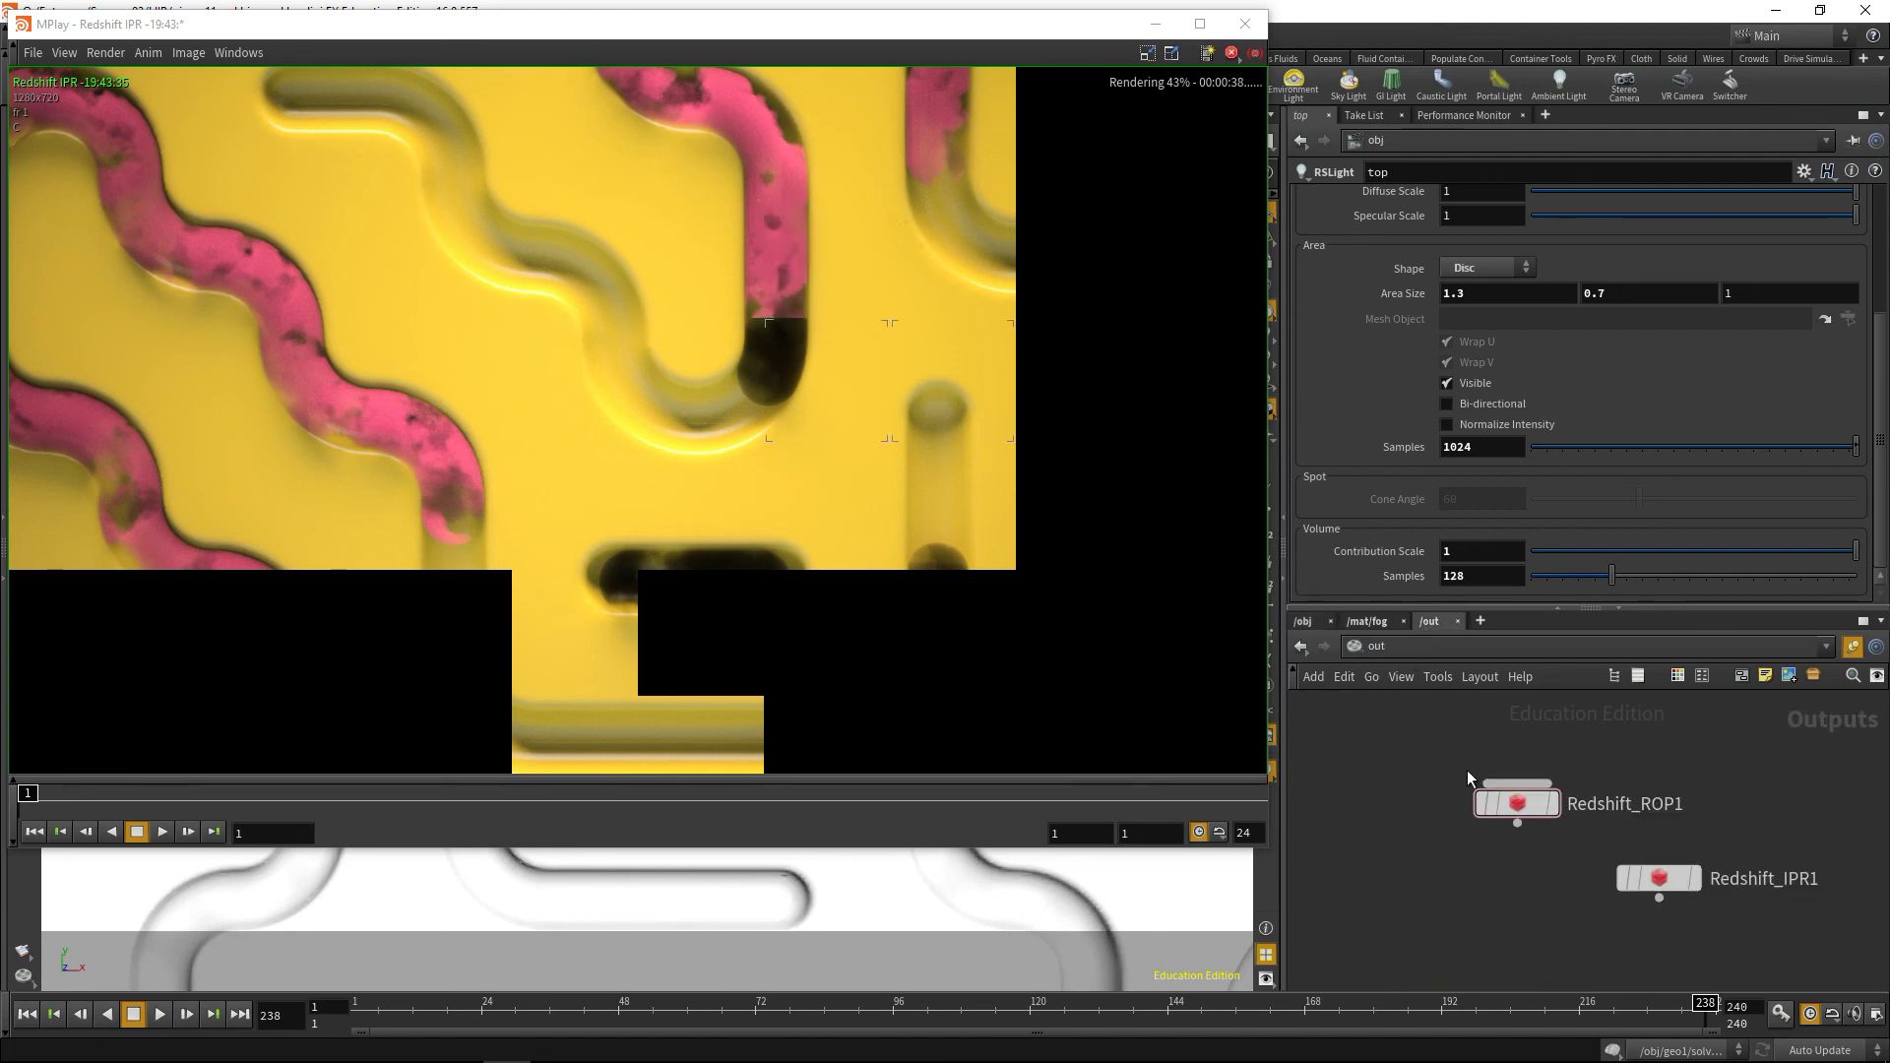
Set Redshift_ROP1's Primary and Secondary GI Engine both to Brute force.
left_click_drag(1518, 884, 1518, 884)
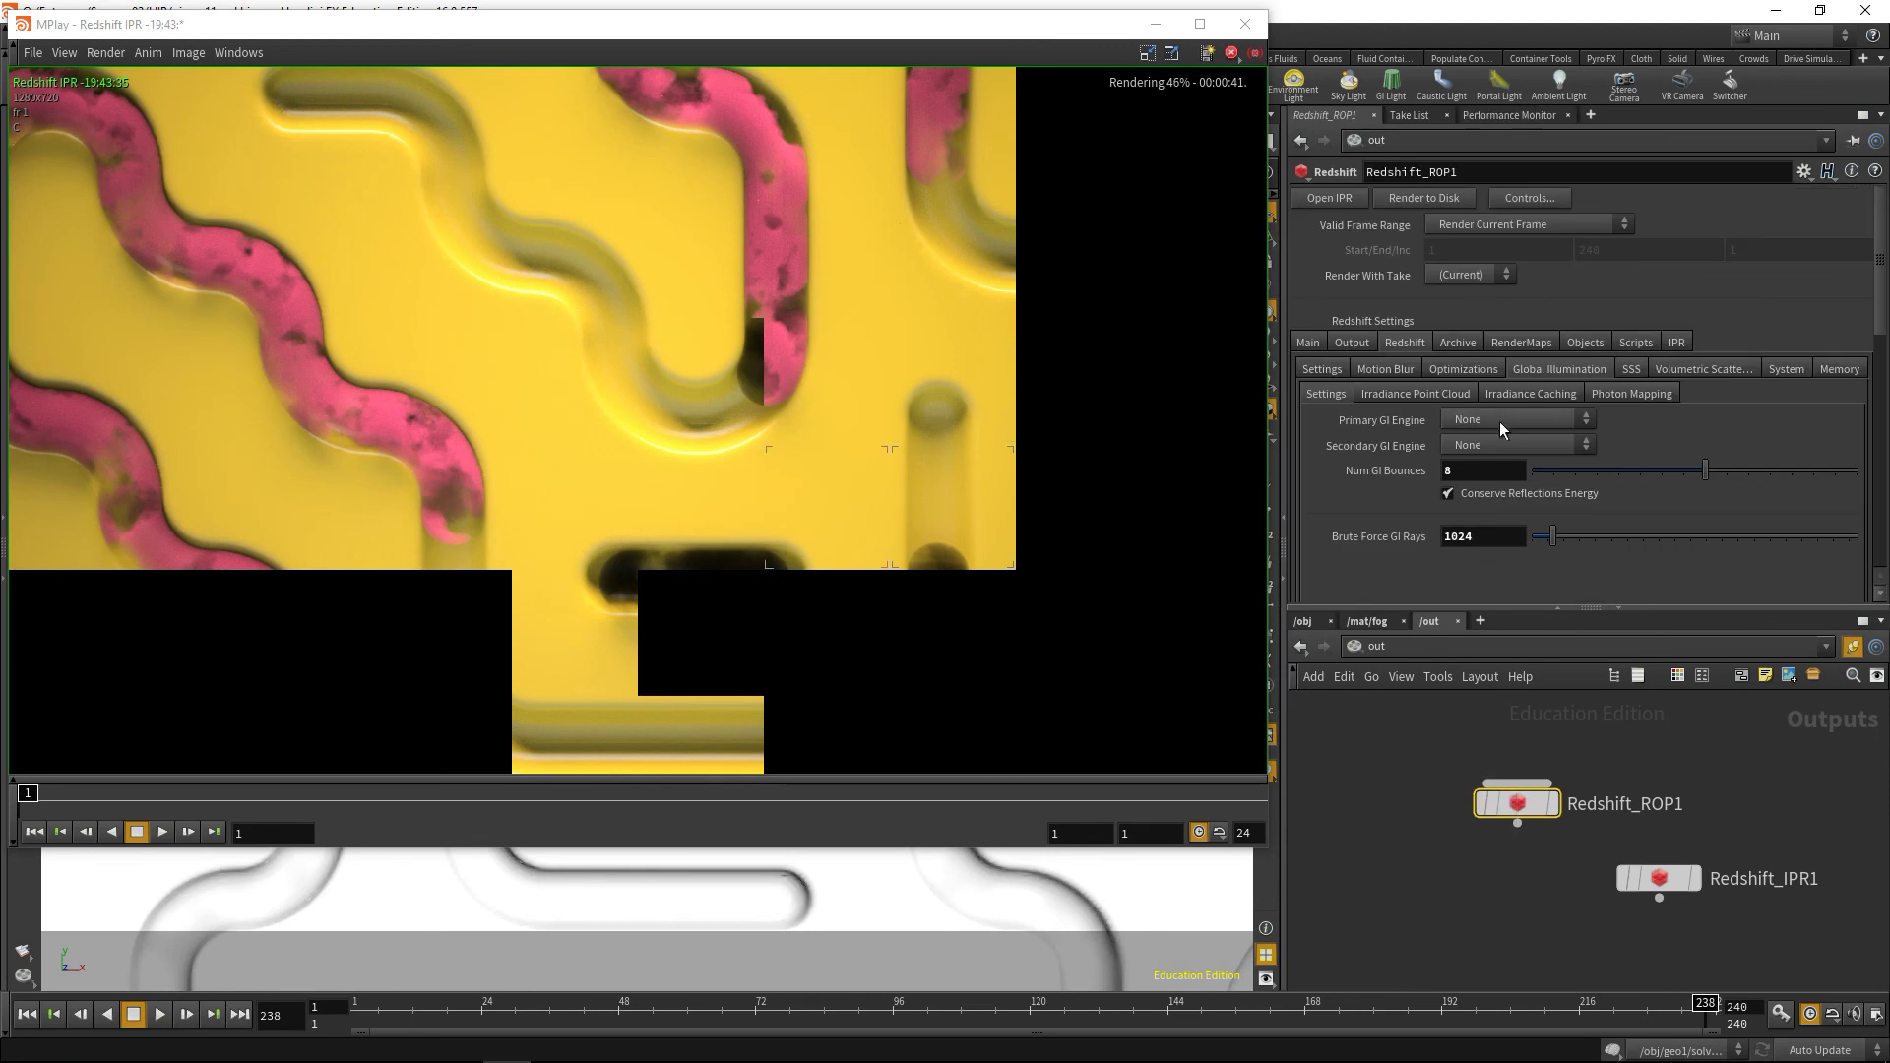
left_click(1499, 422)
left_click(1497, 522)
left_click(1483, 448)
left_click(1483, 543)
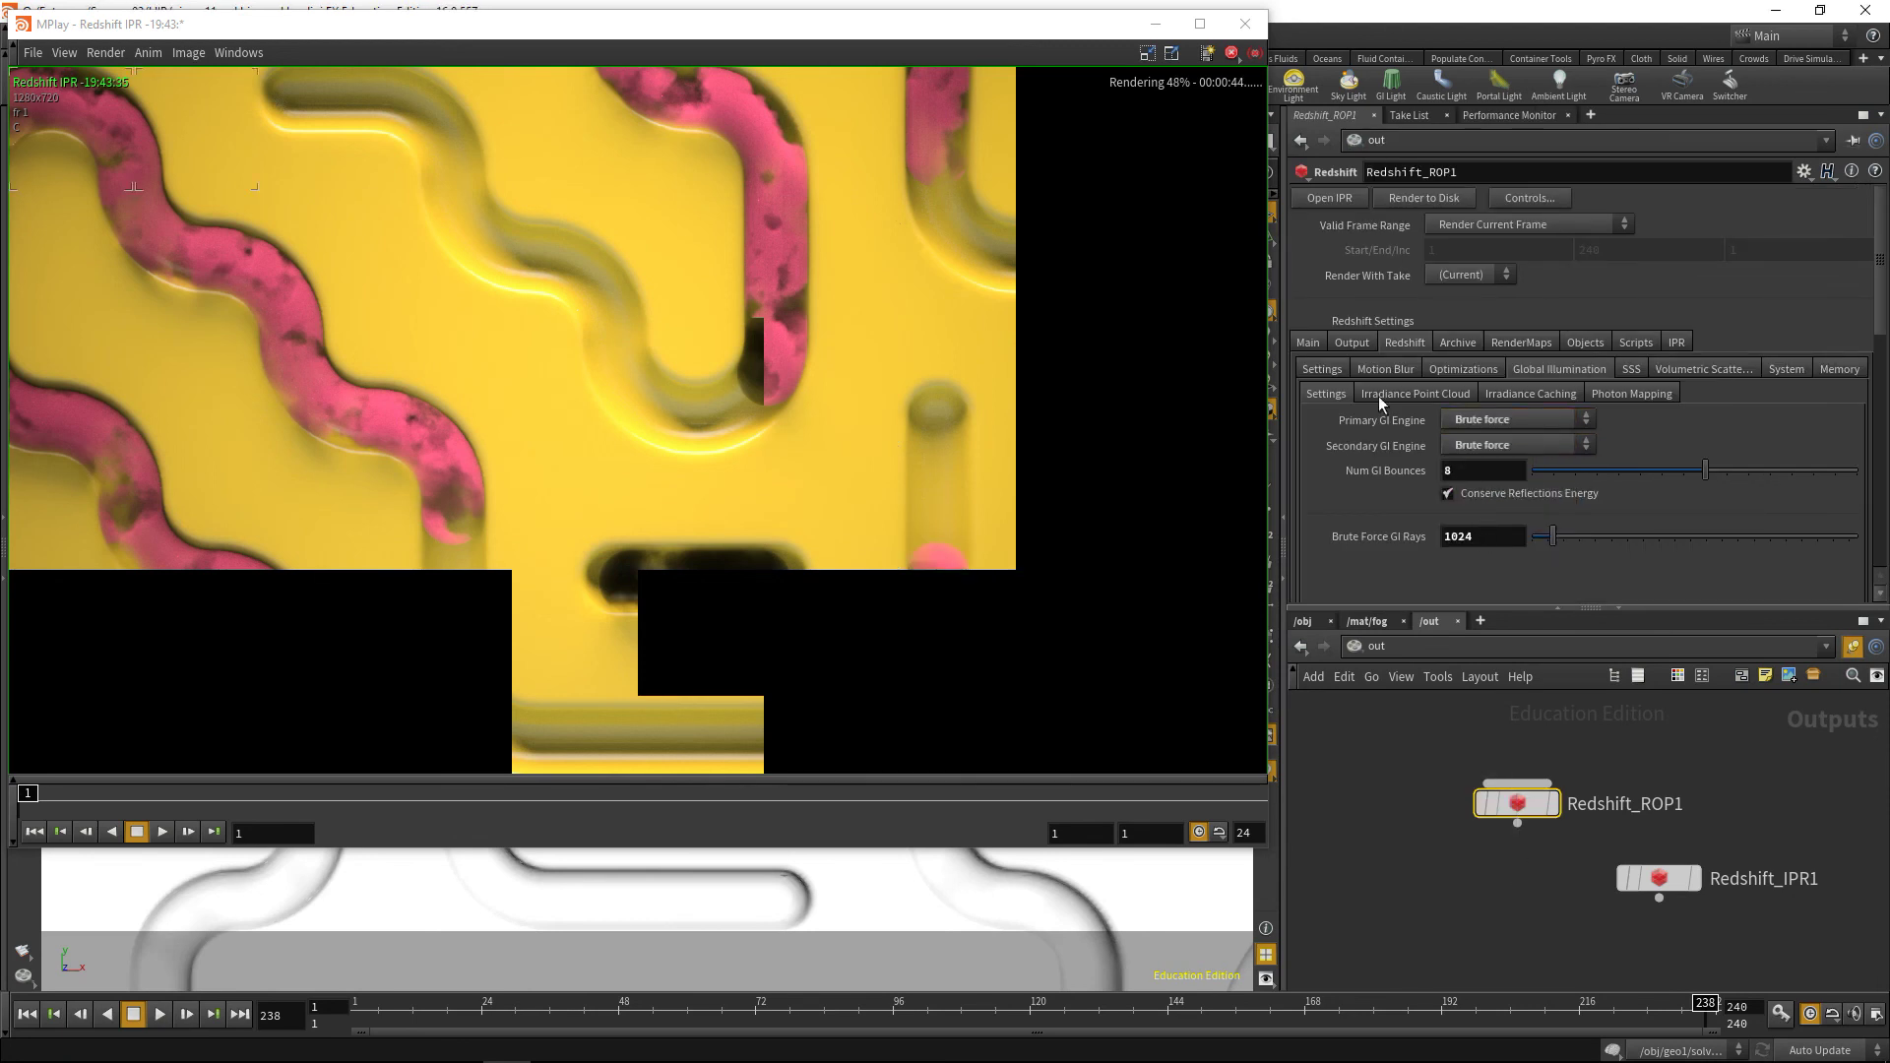
left_click(1321, 369)
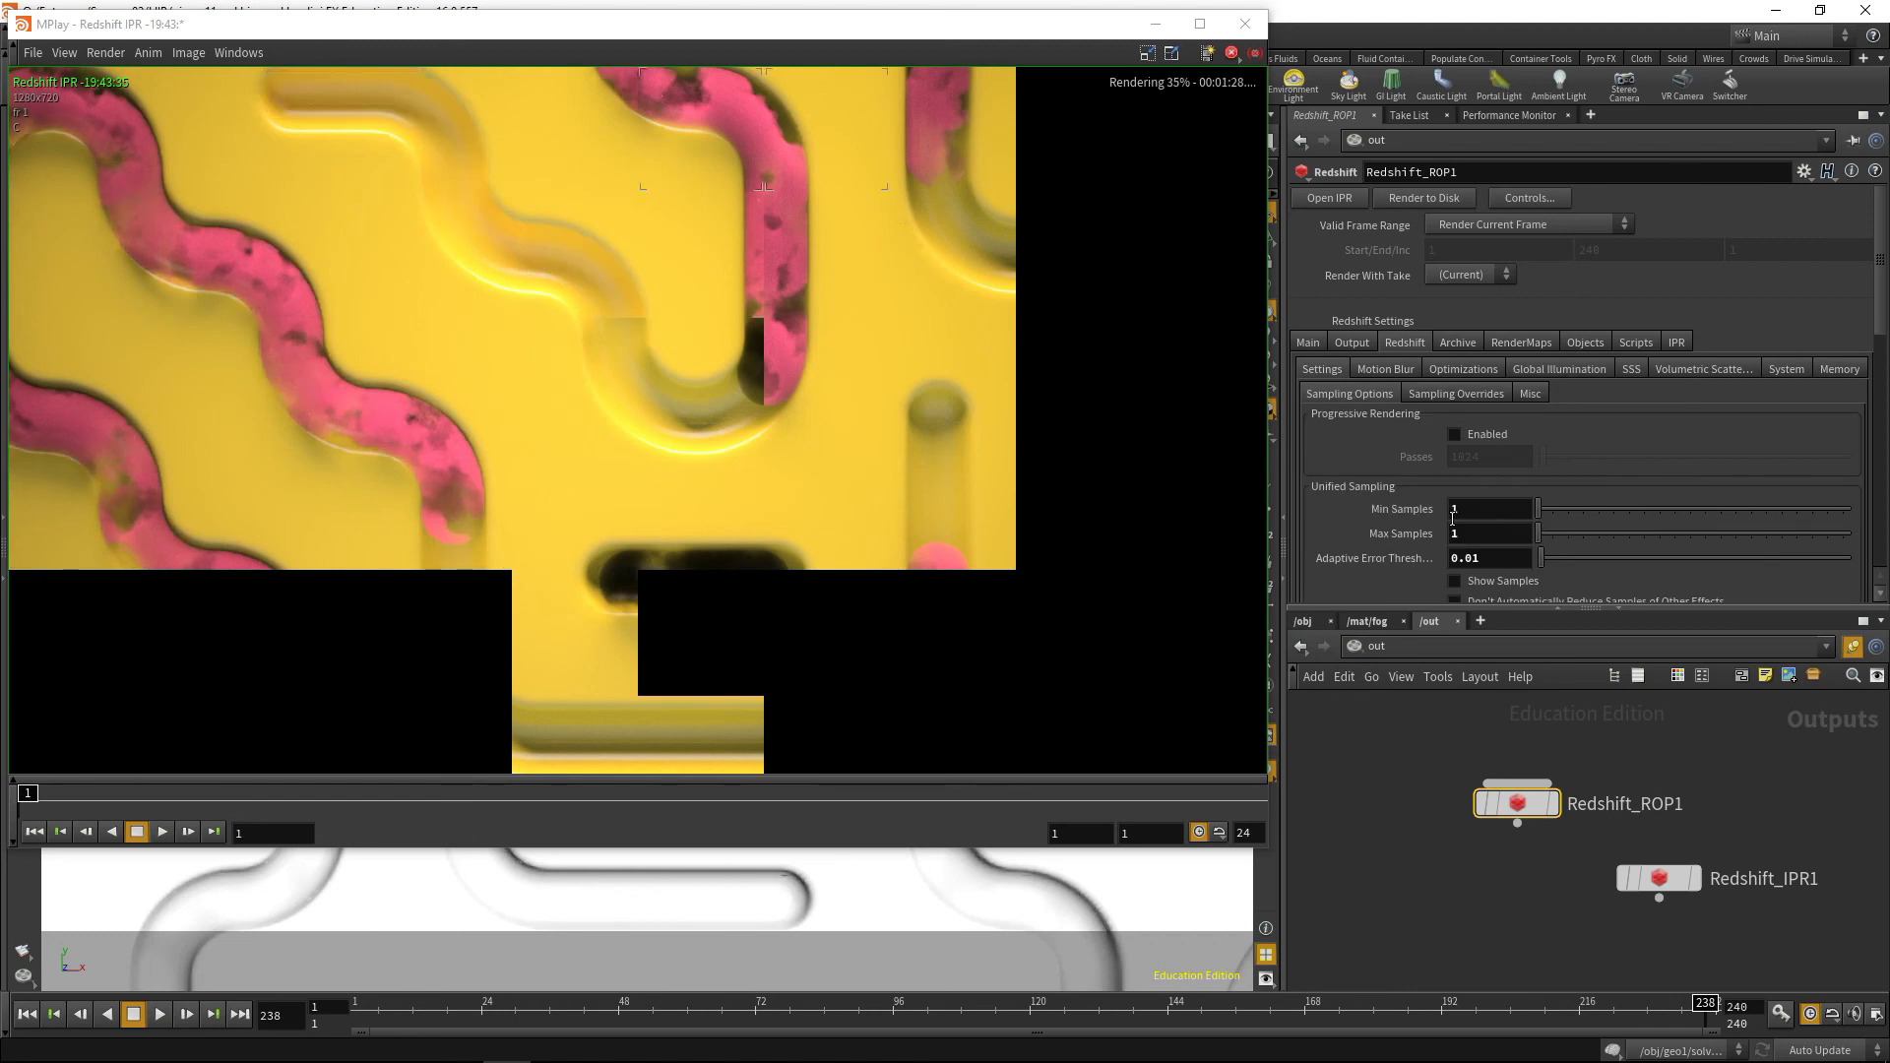